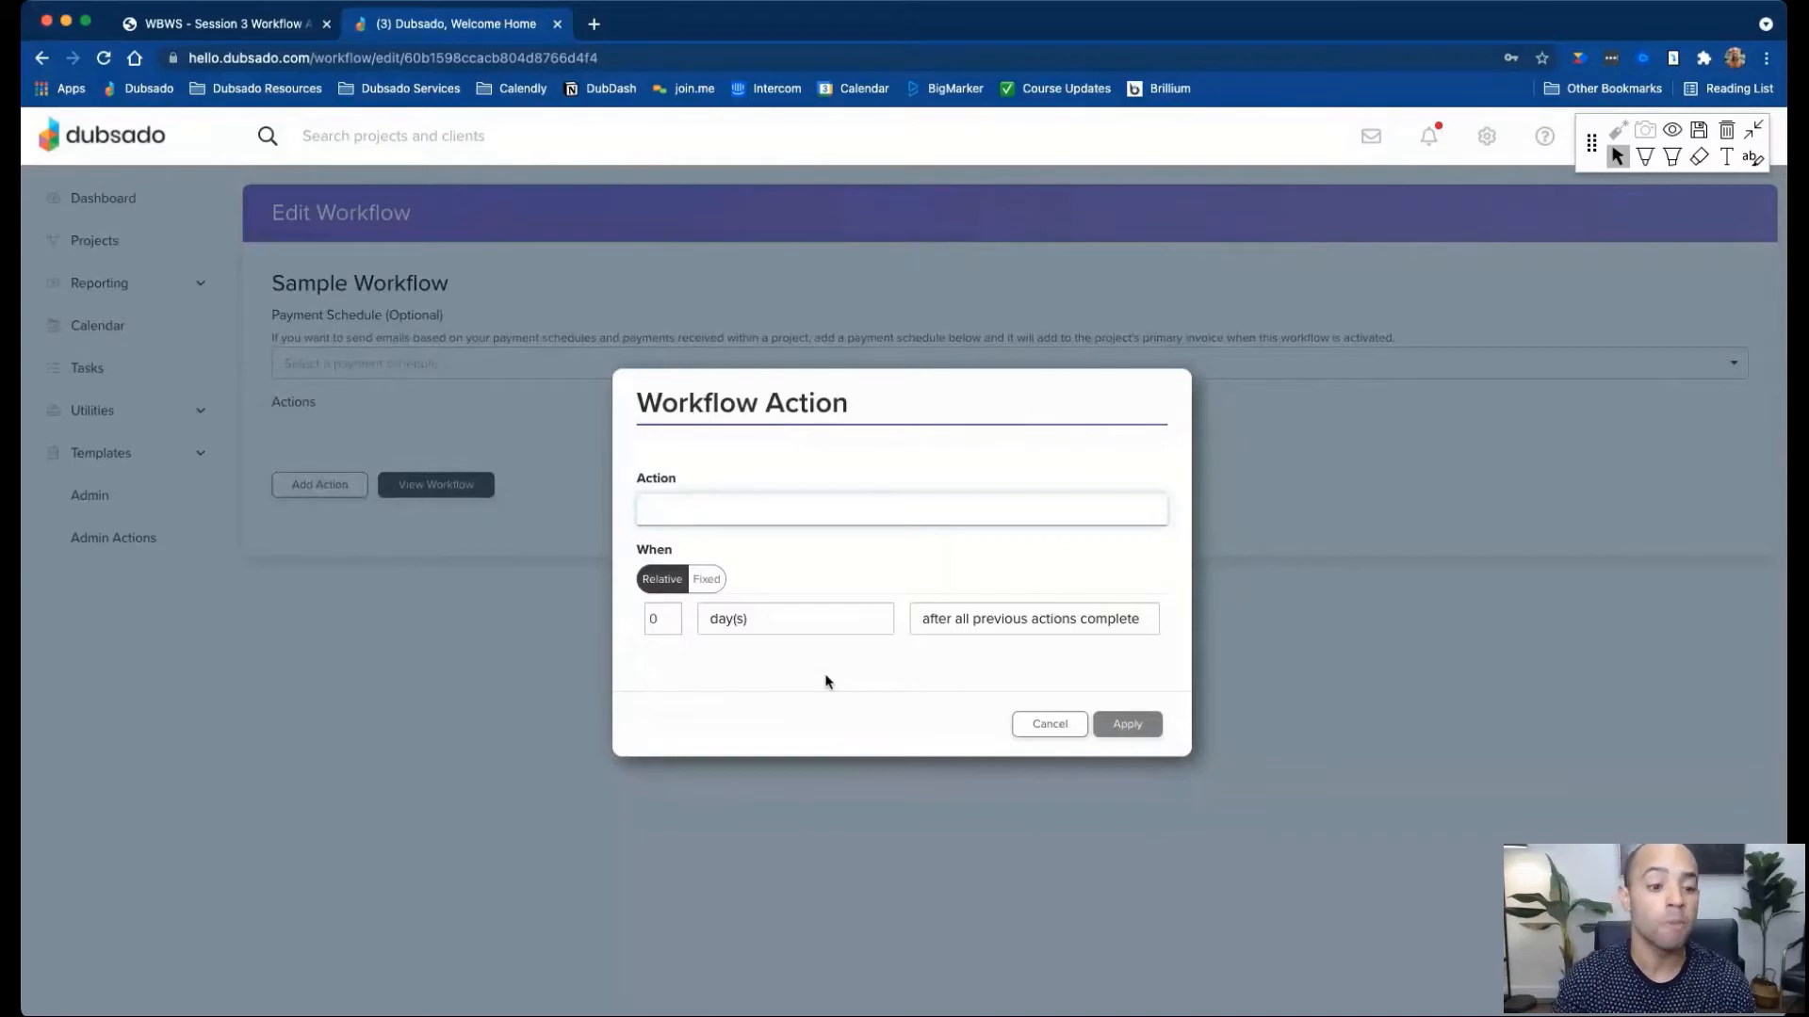
Set the workflow action to Send Email and choose the canned email "Inquiry Response - General".
click(780, 588)
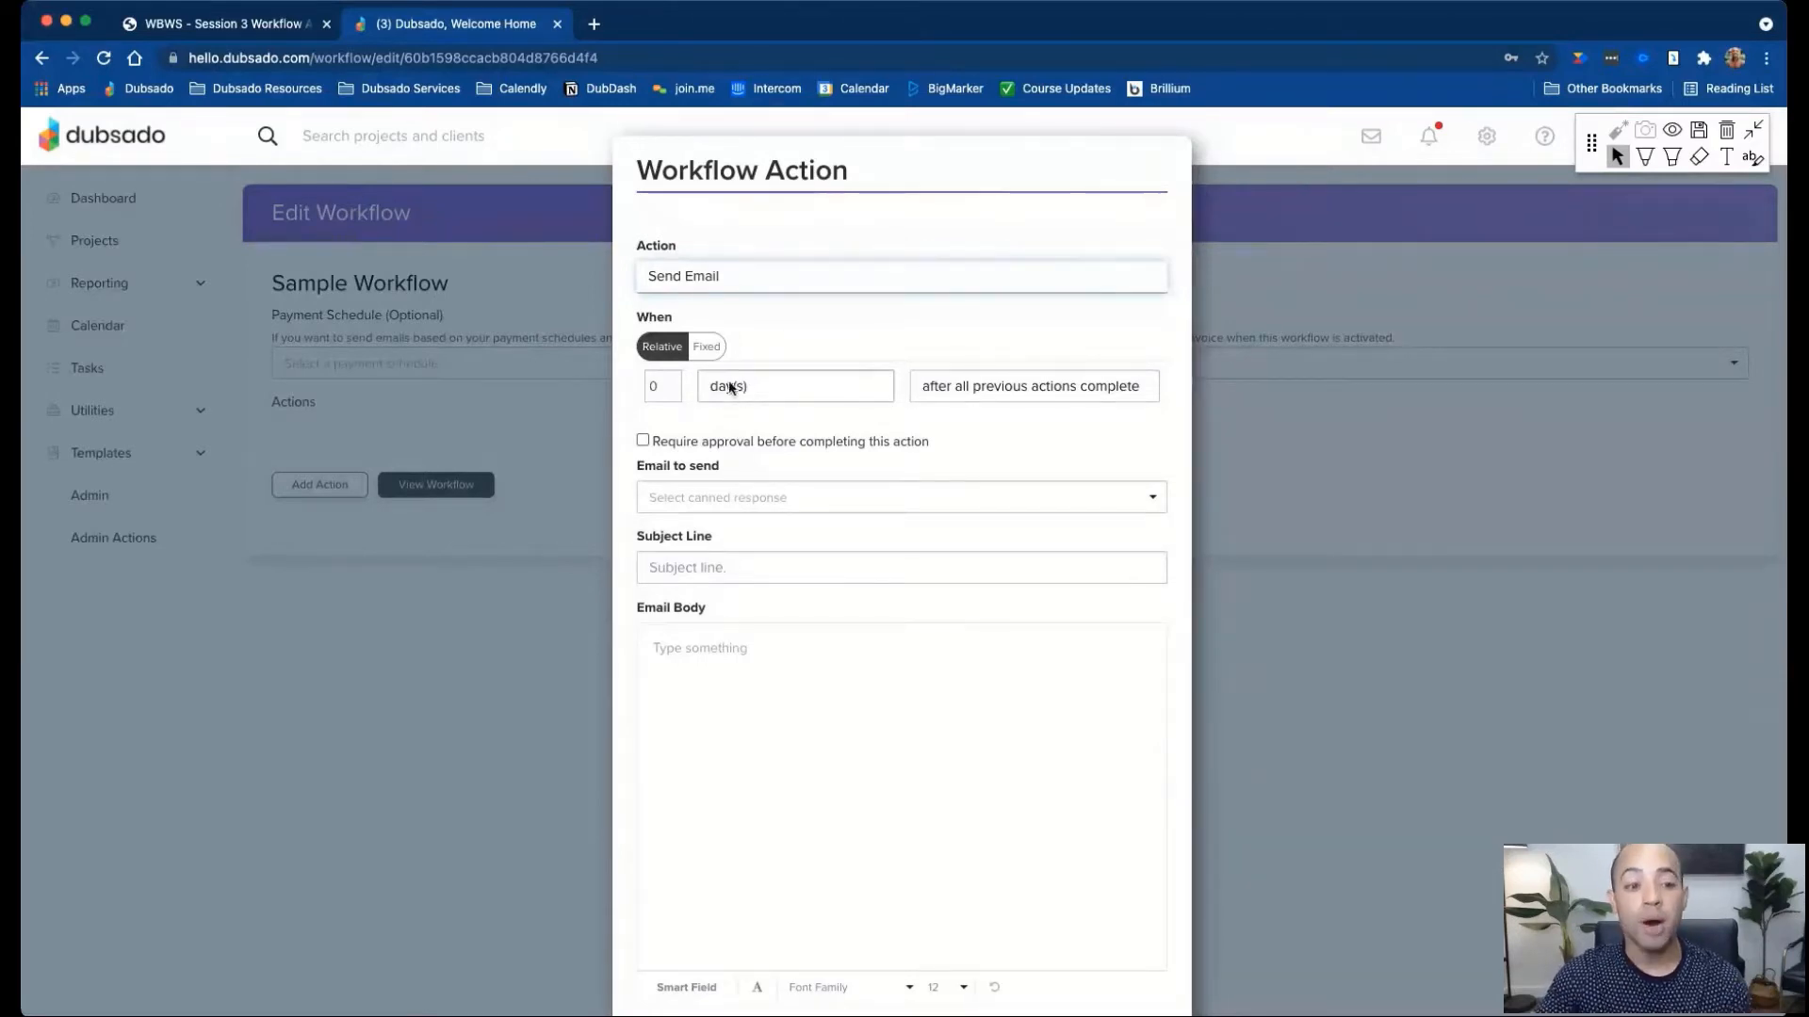
click(806, 495)
scroll(793, 537, down, 5)
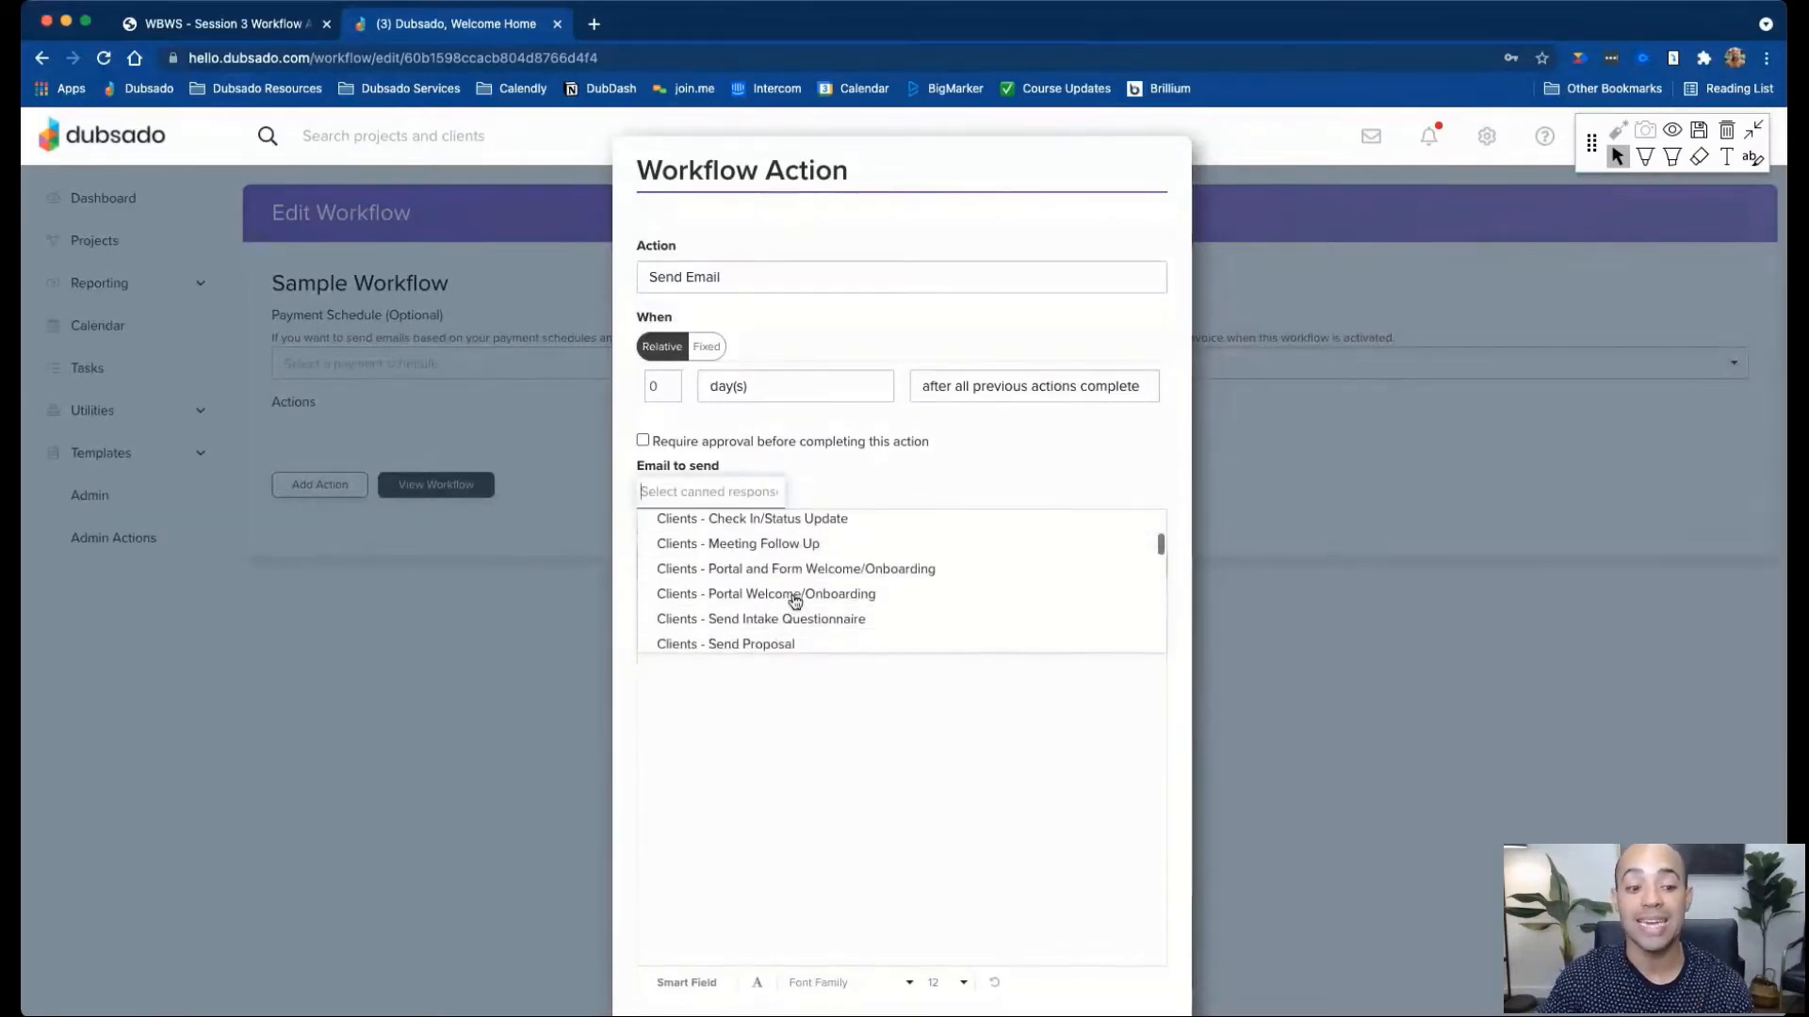
scroll(794, 603, down, 6)
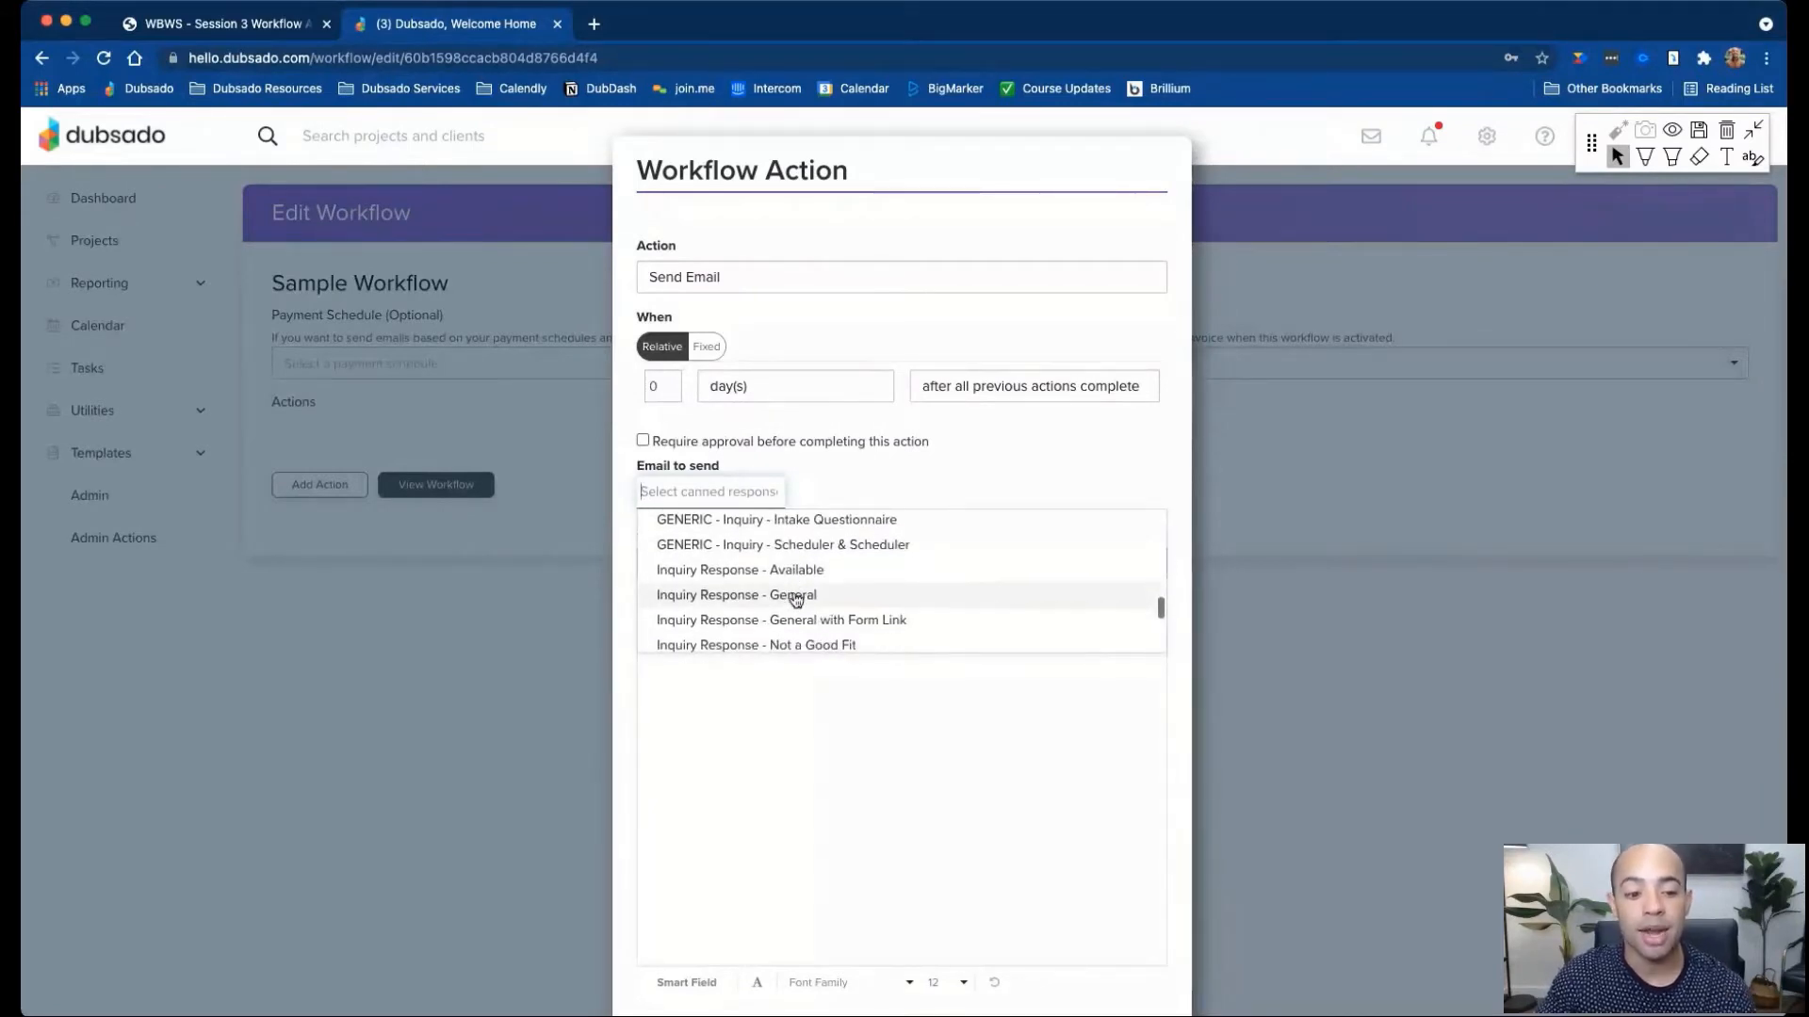
click(794, 597)
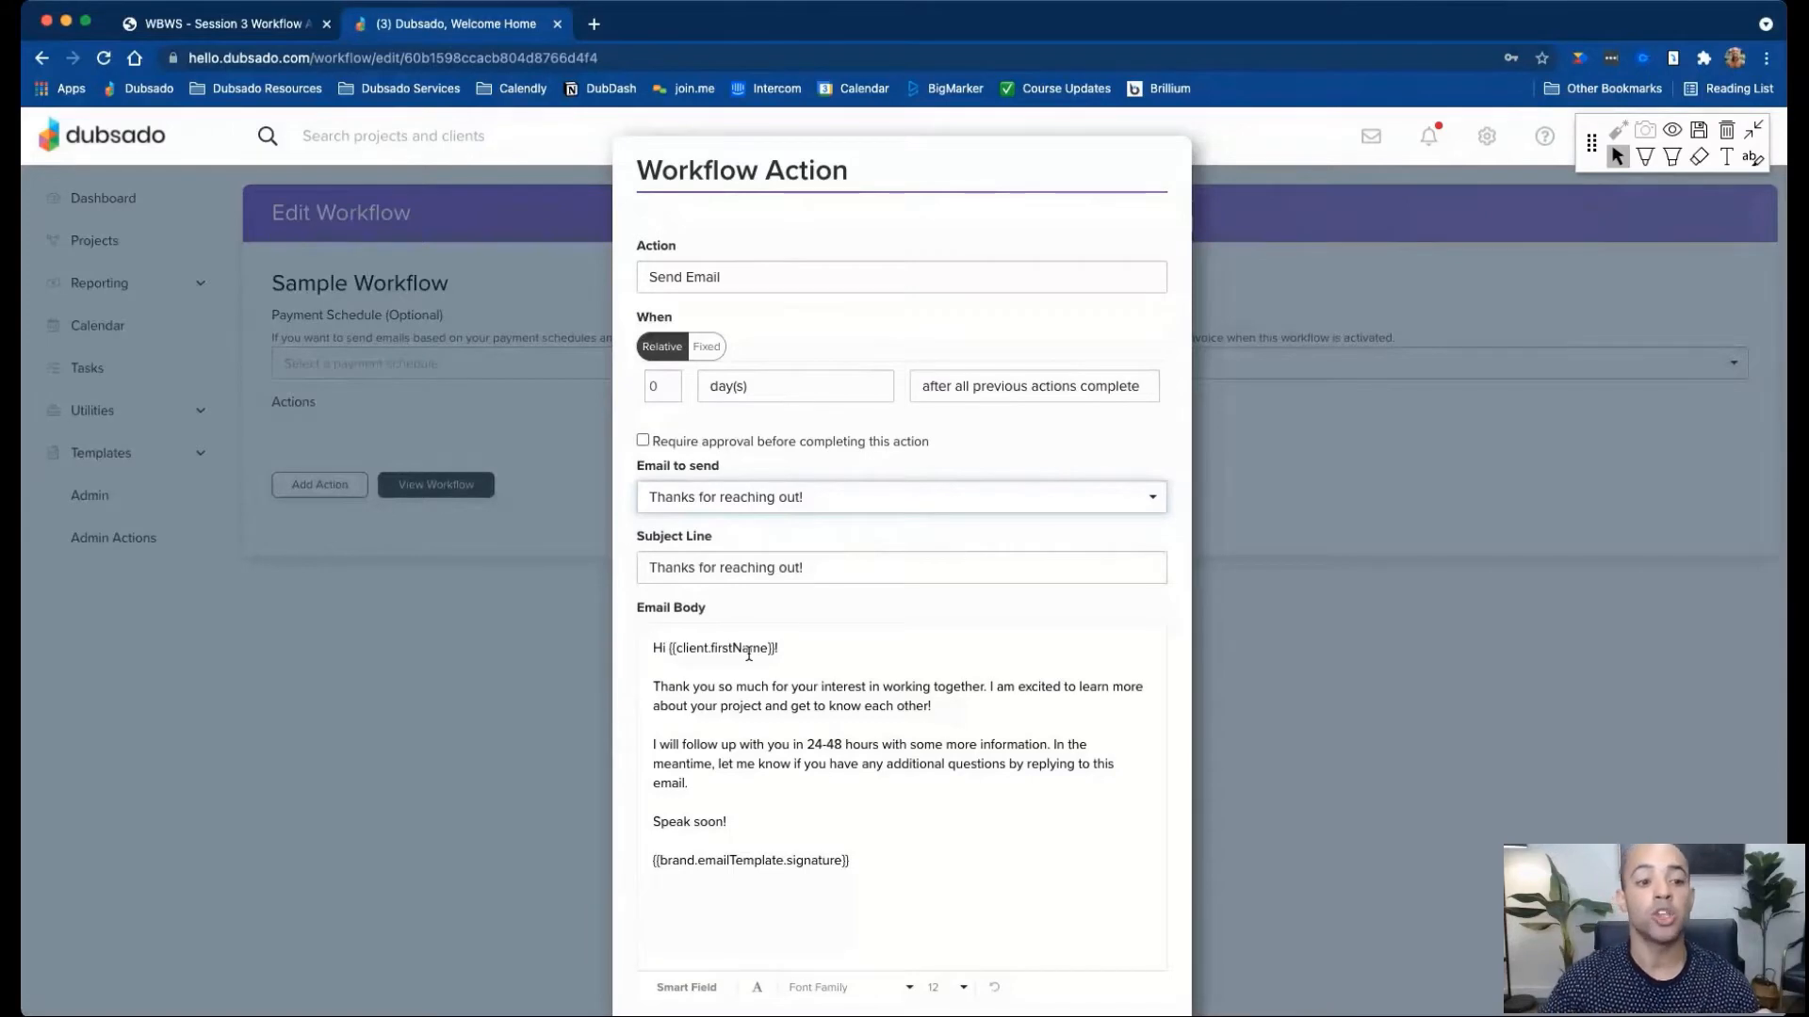
Switch to the Session 3 Workflow Actions PDF and review what the Send Email action is used for.
click(731, 279)
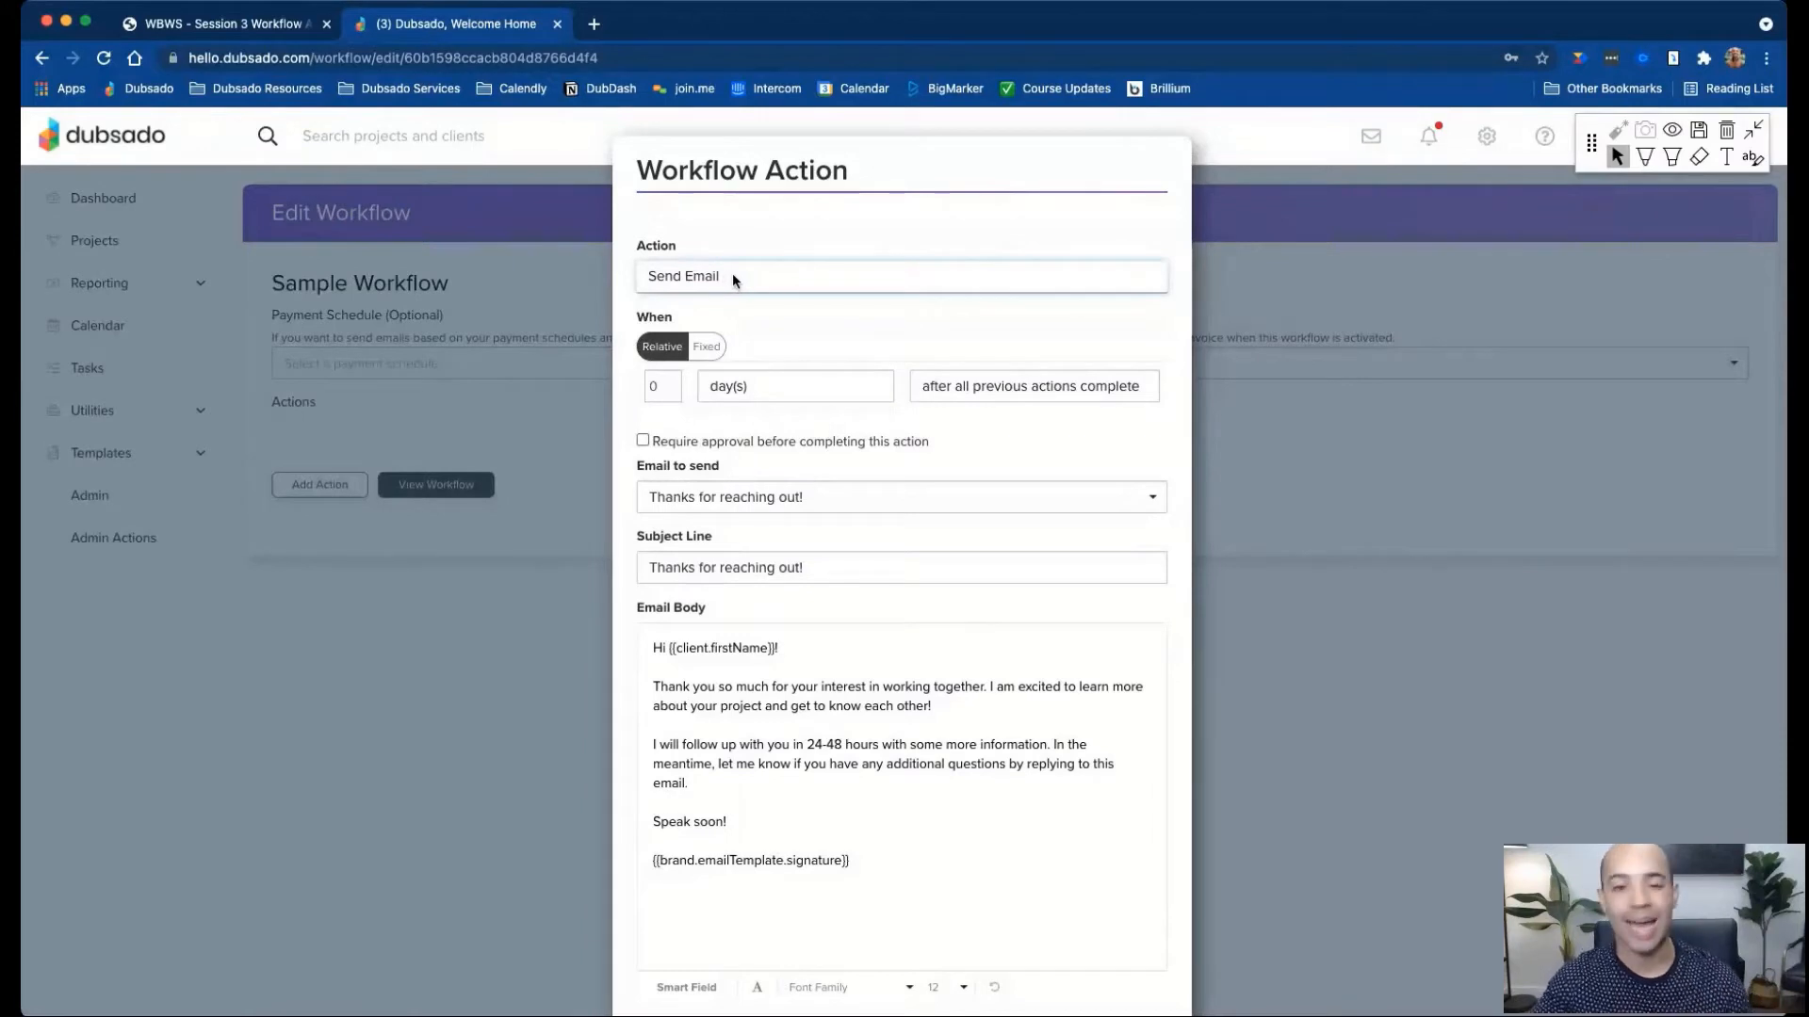
click(281, 25)
scroll(1057, 499, down, 1)
scroll(1057, 499, up, 1)
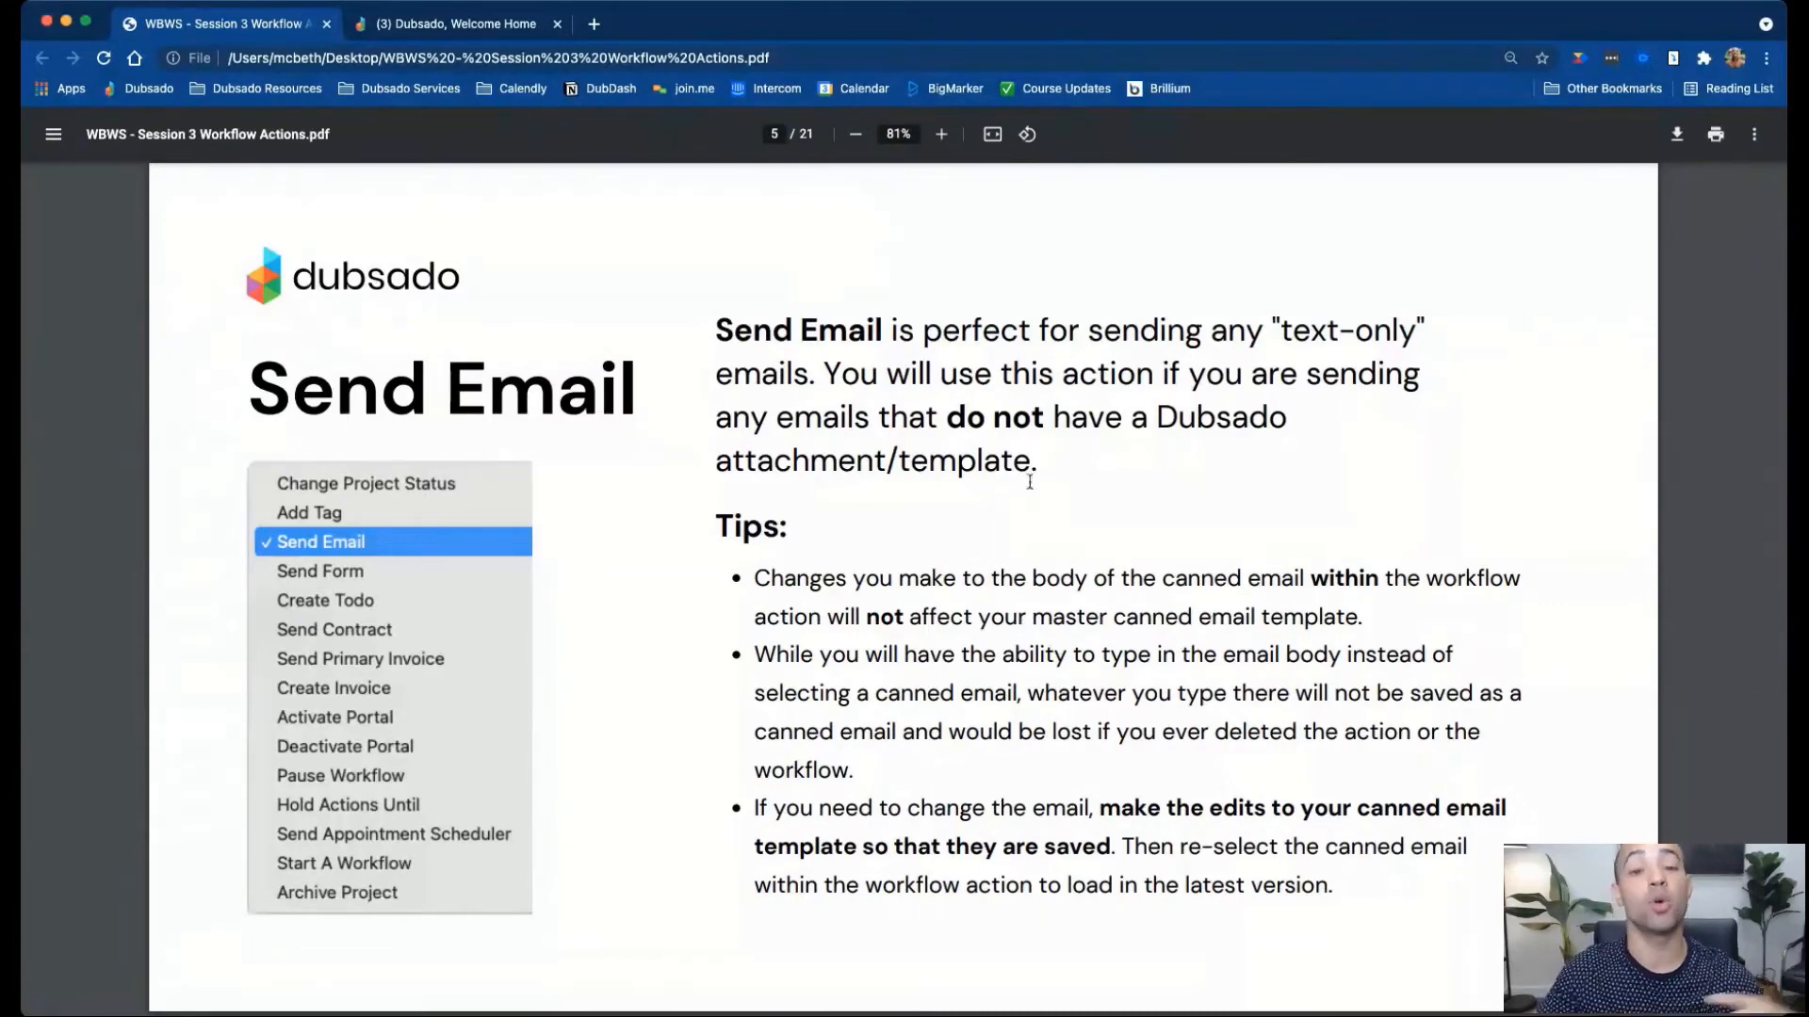
In the Dubsado email body, add the line "Please let me know if you have any questions!" above "Speak soon!" and apply the action.
click(489, 24)
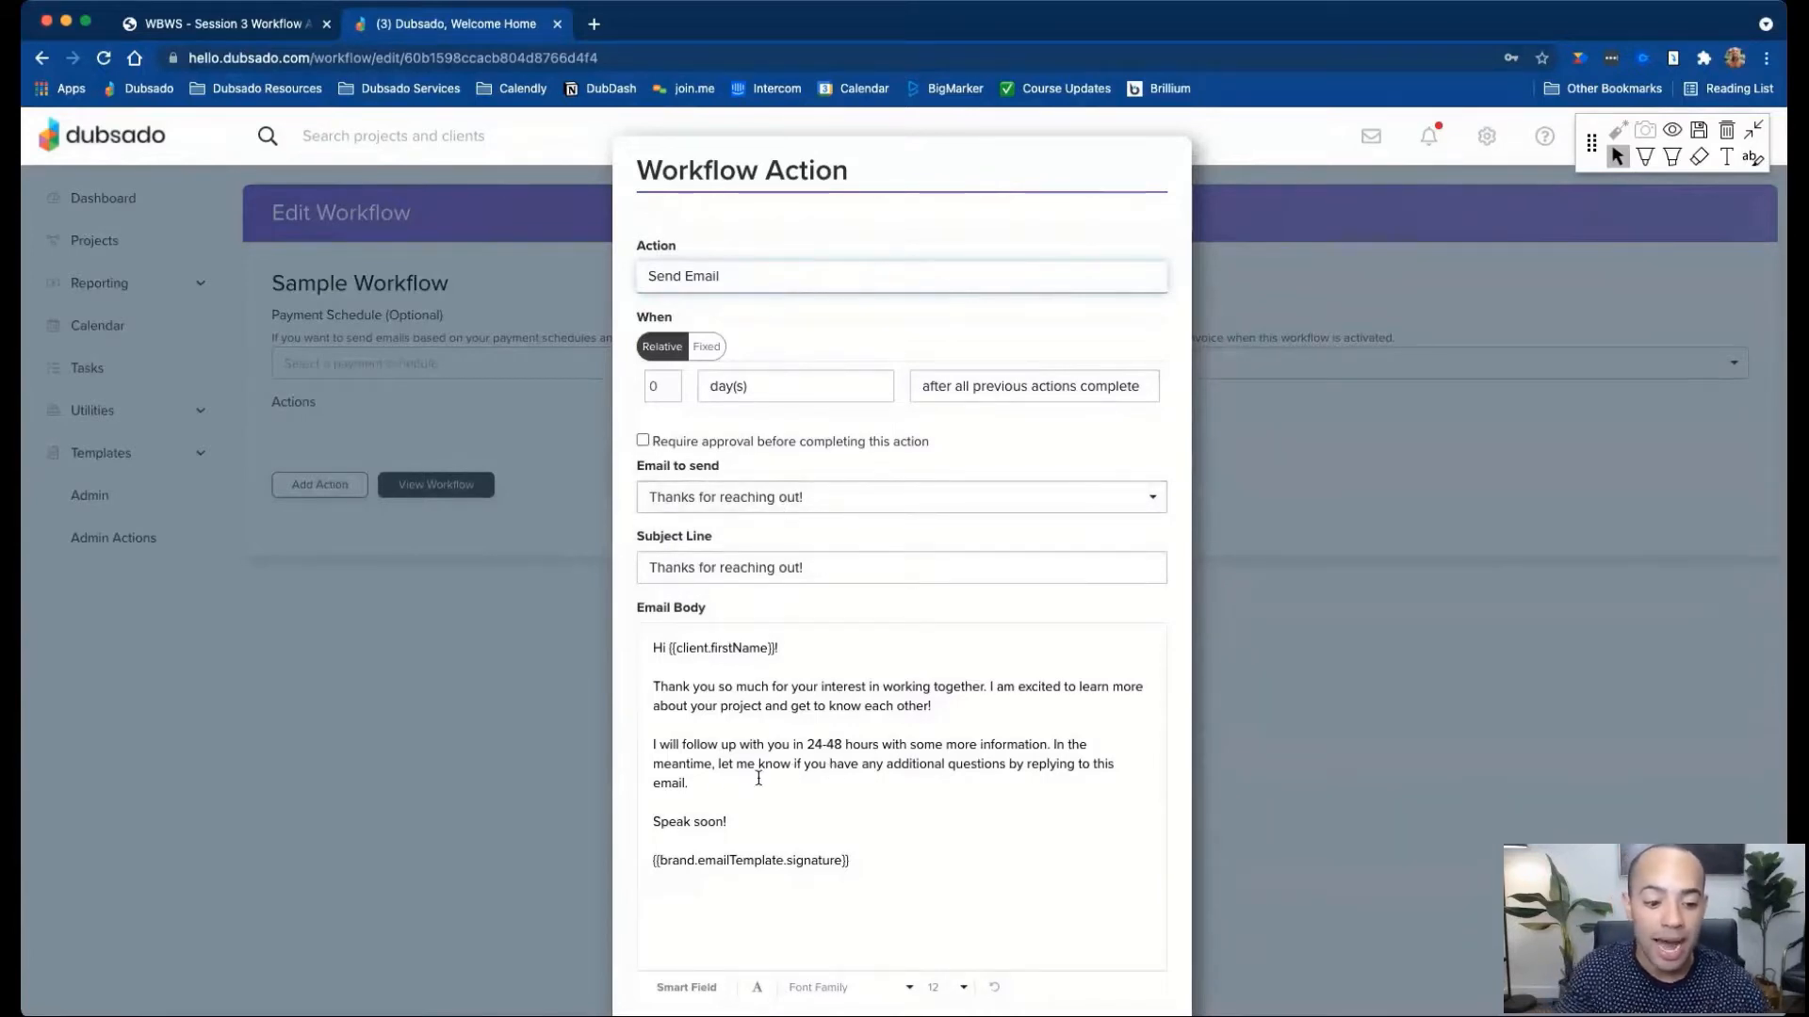
click(710, 786)
key(Return)
key(Return)
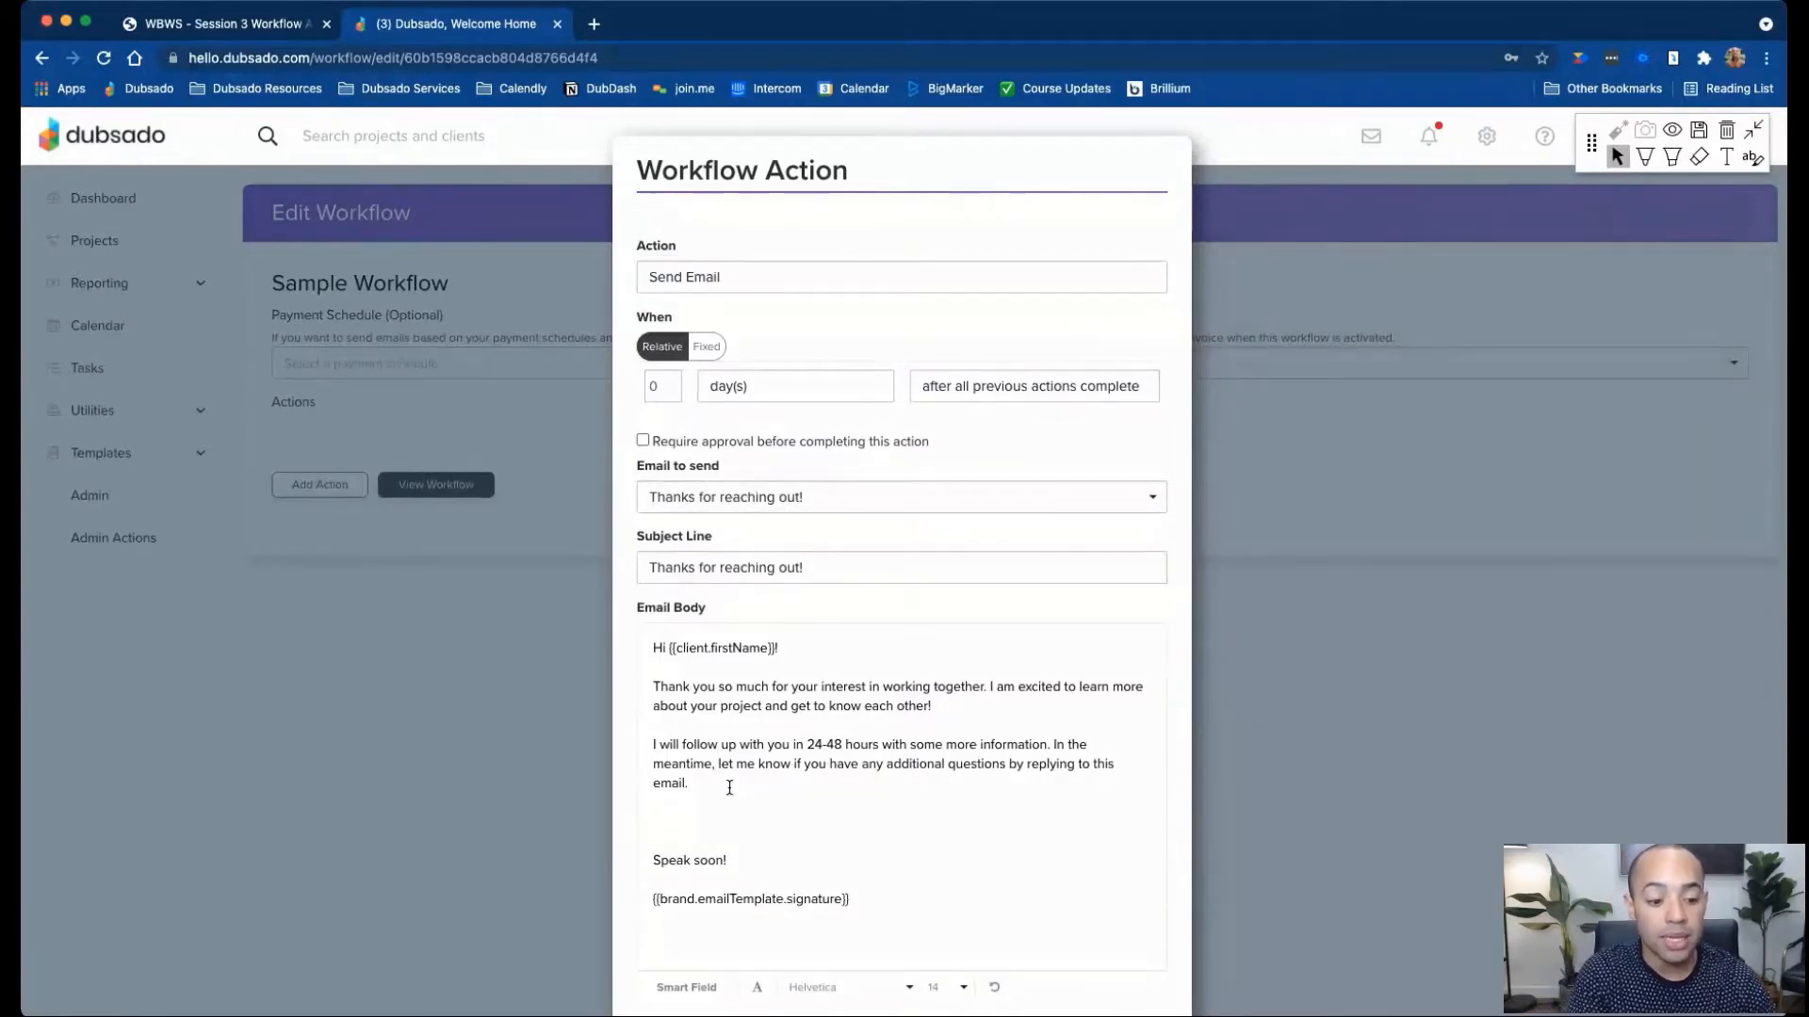
text(Please let me )
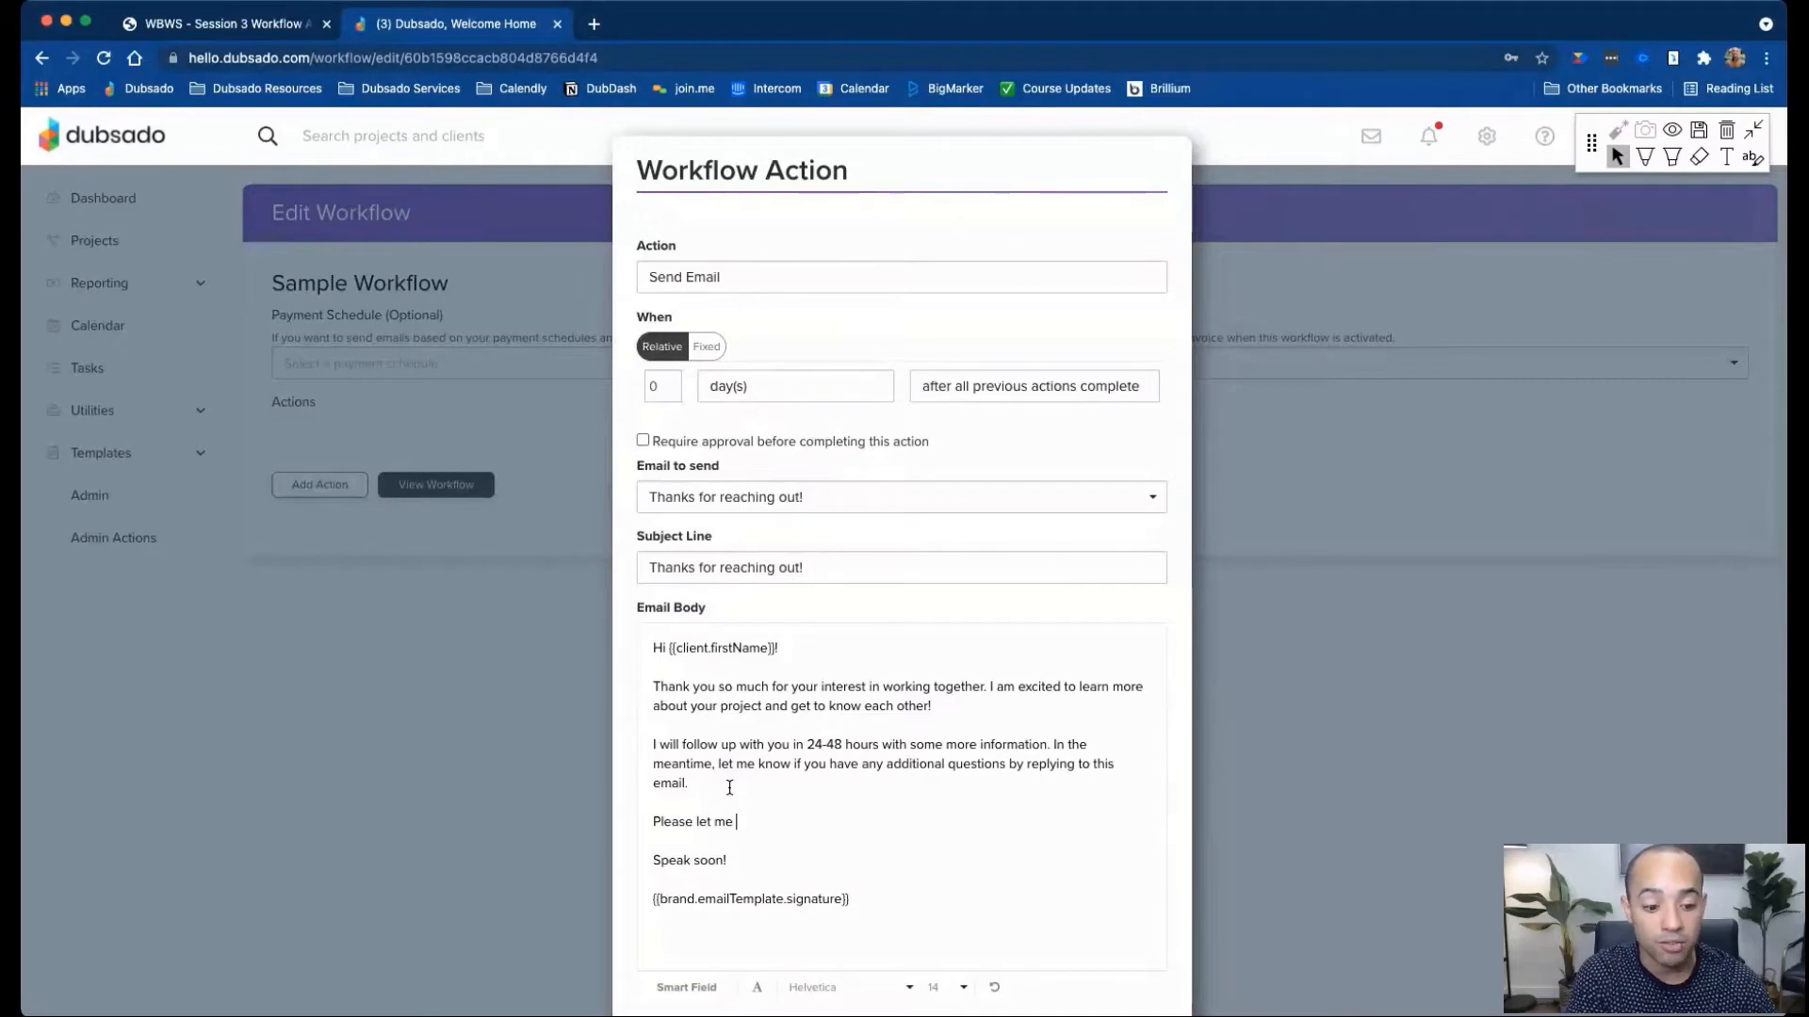
text(know if you have any)
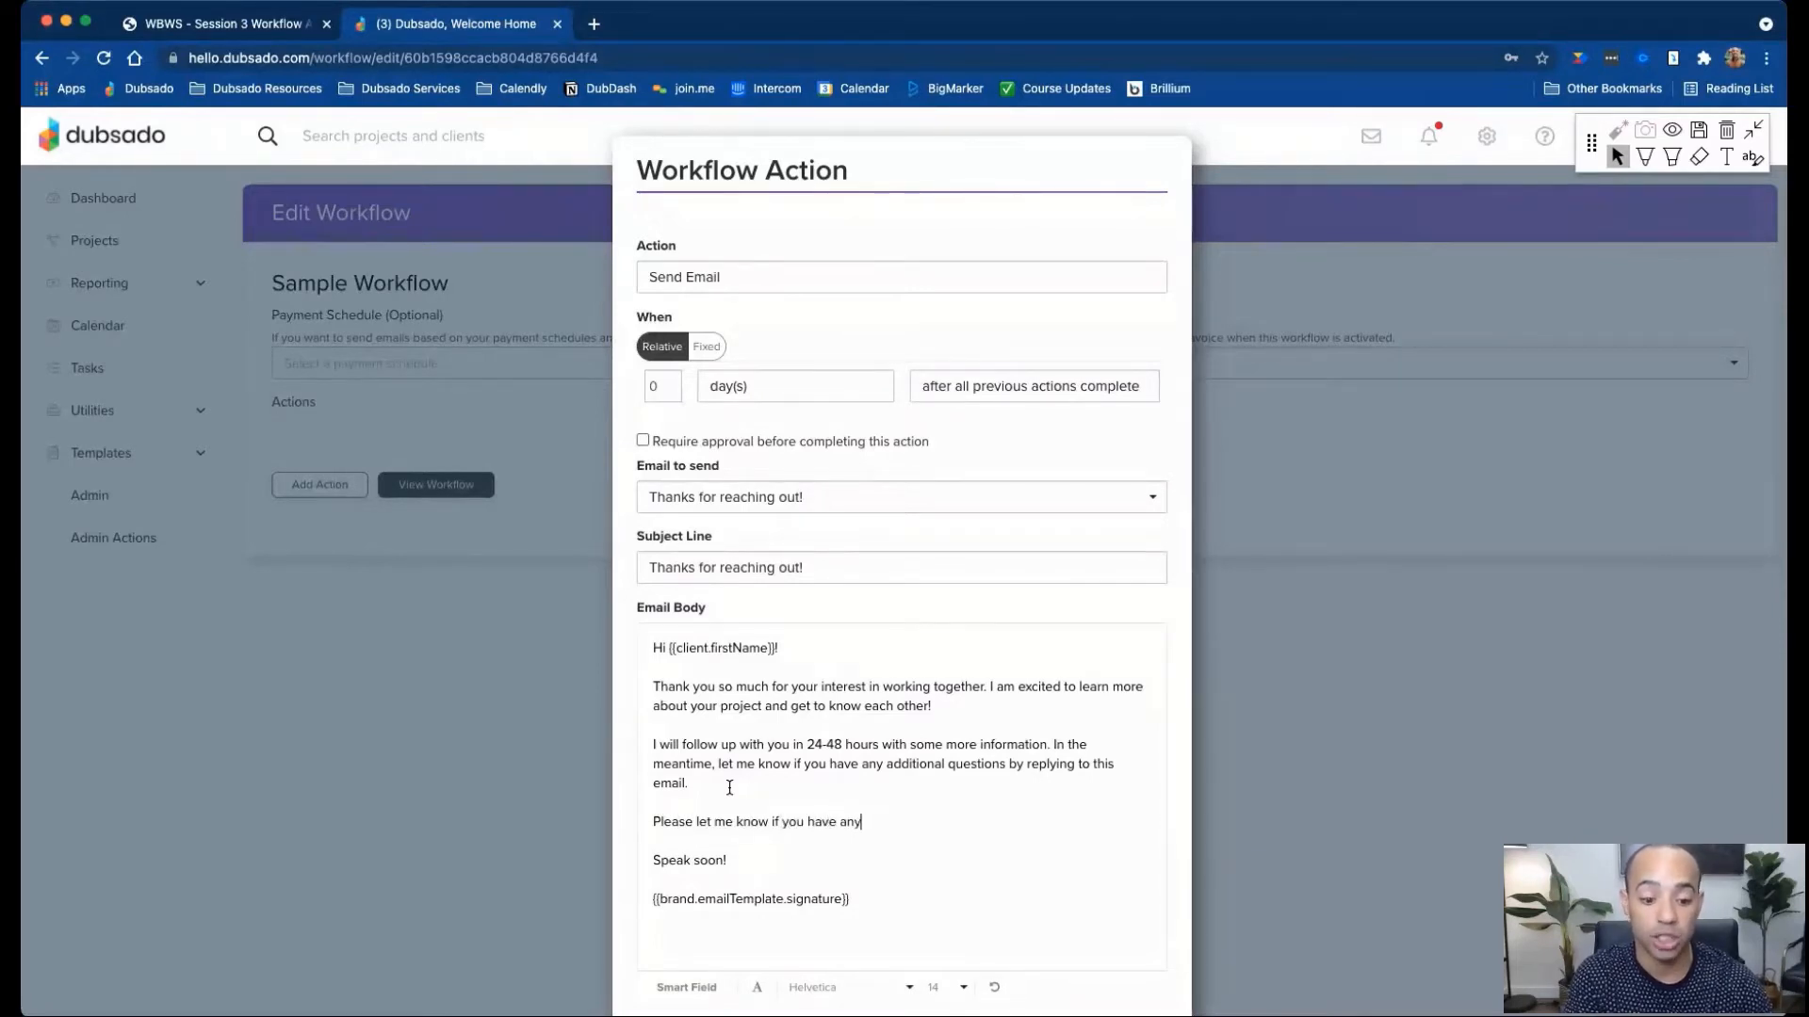
text( questions!)
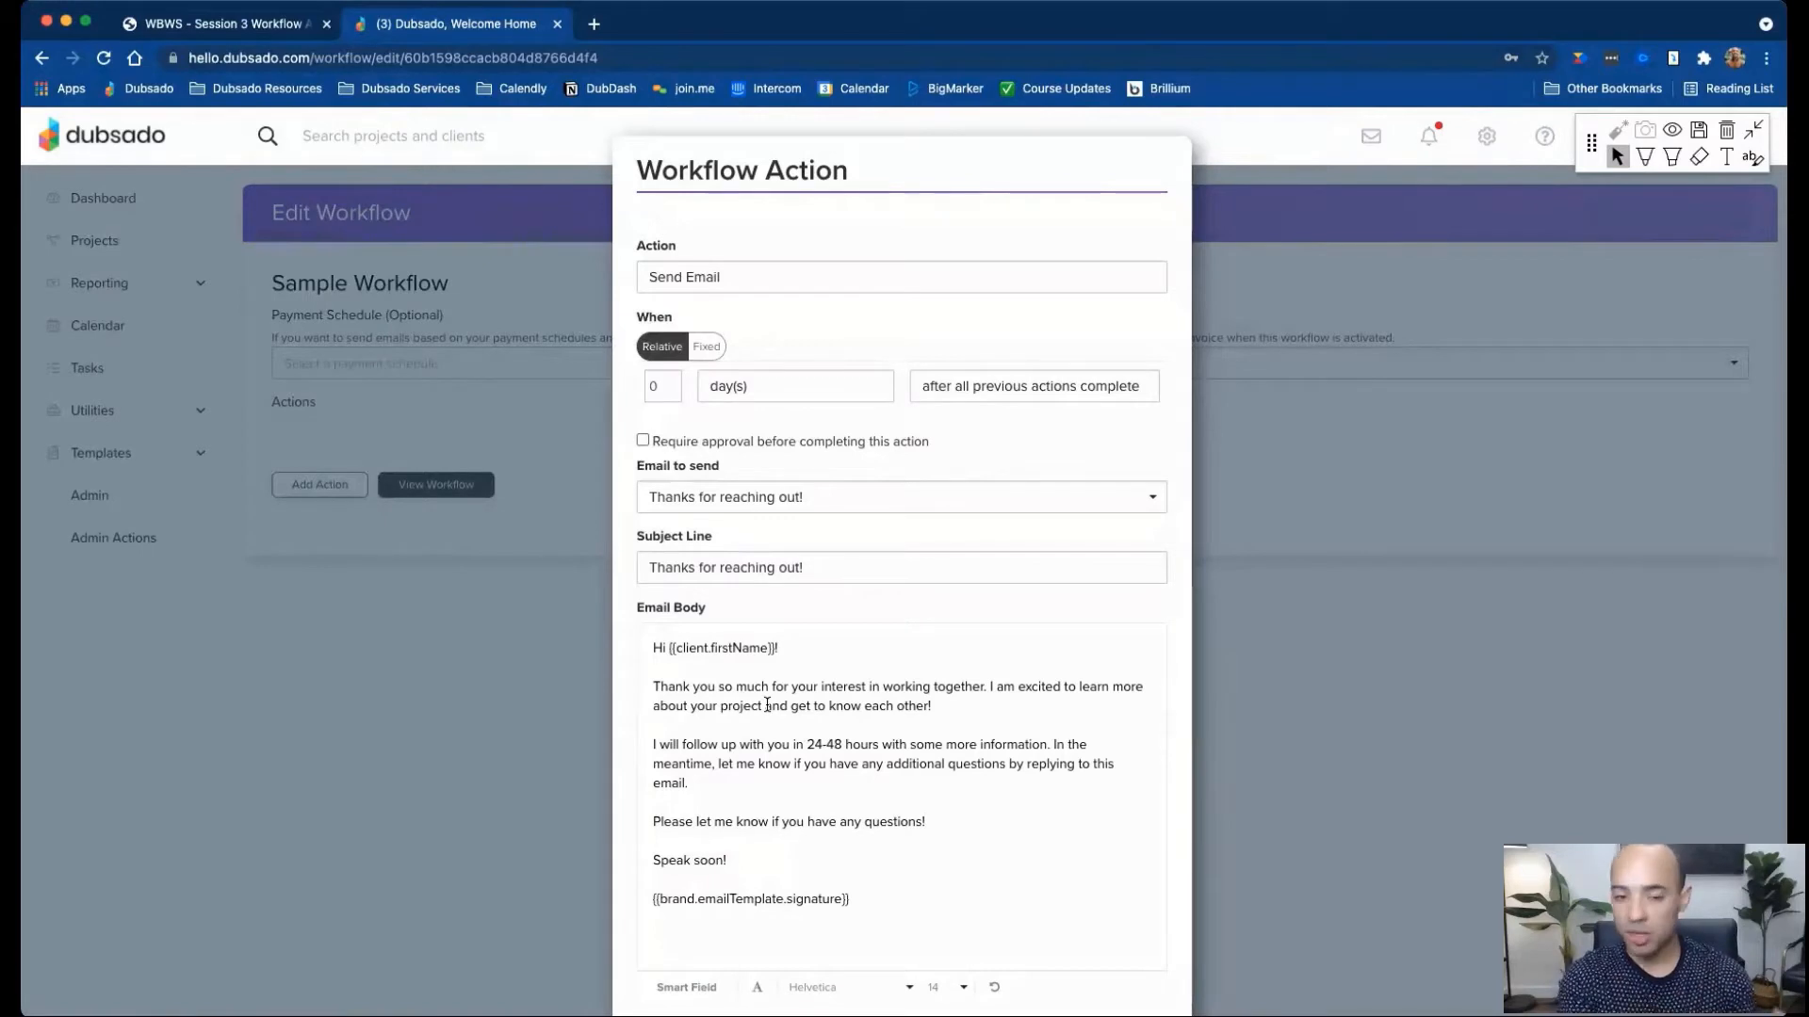
scroll(942, 773, down, 3)
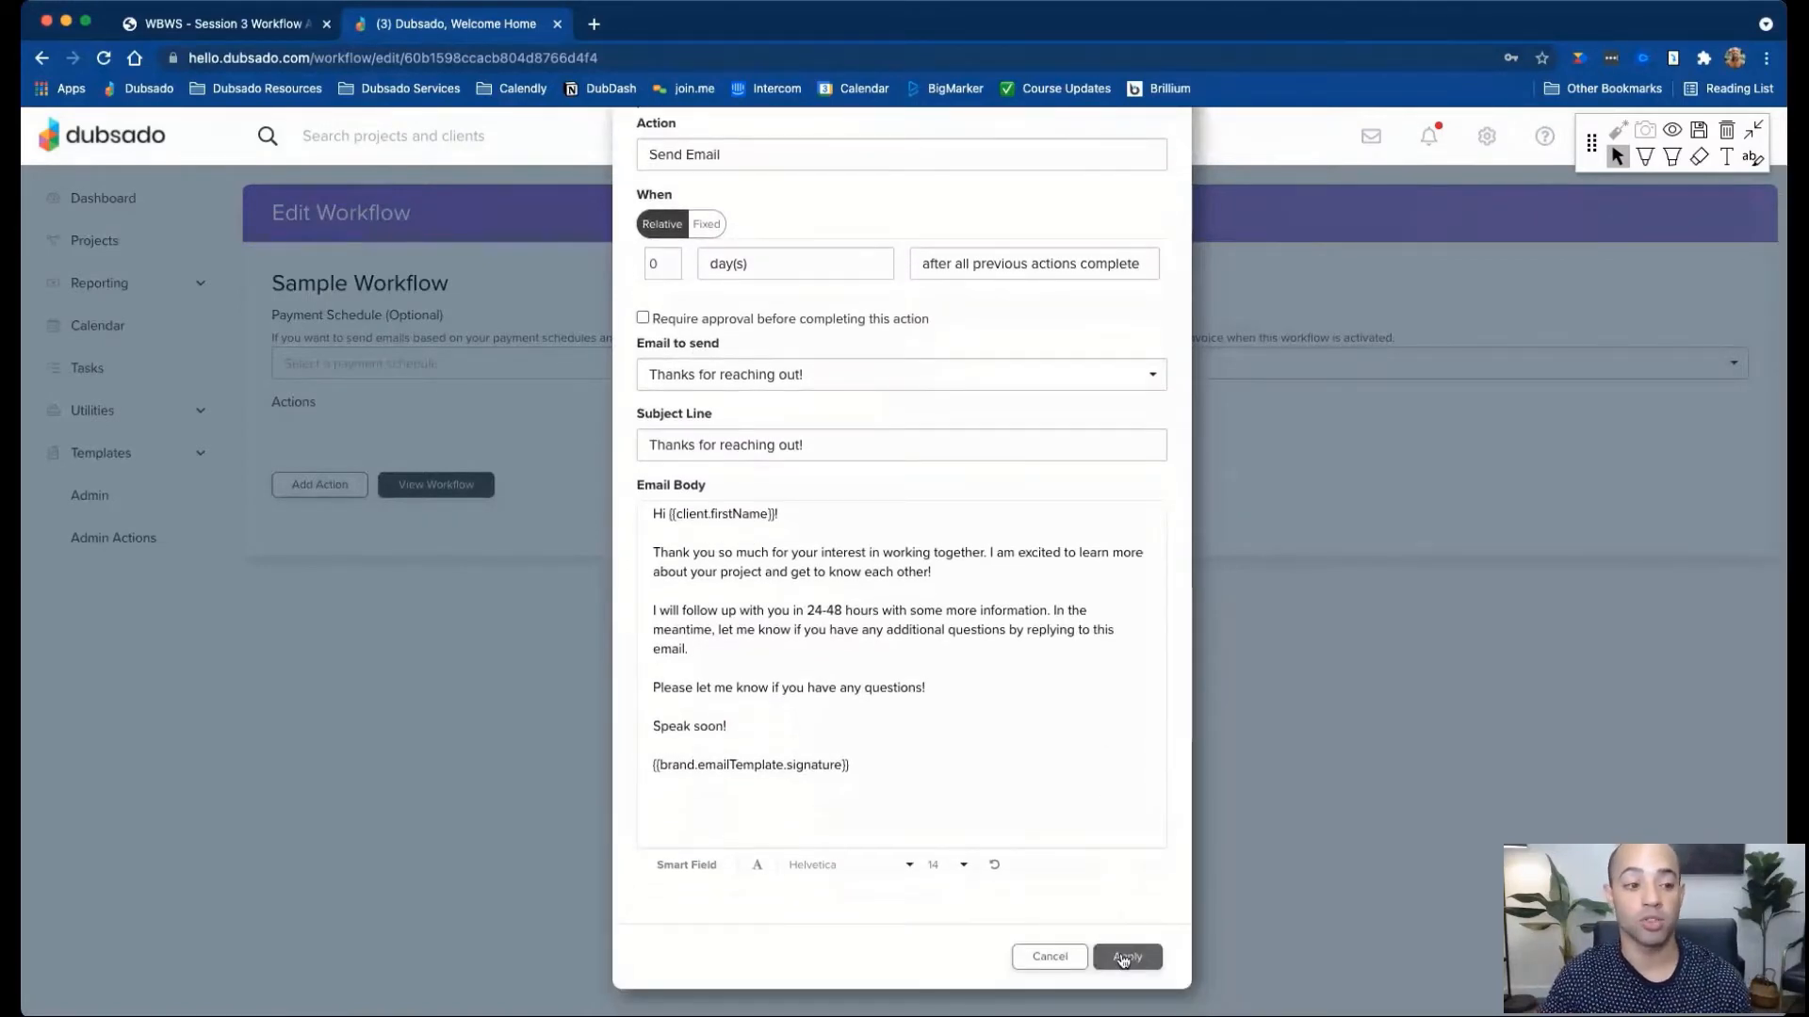
click(1123, 958)
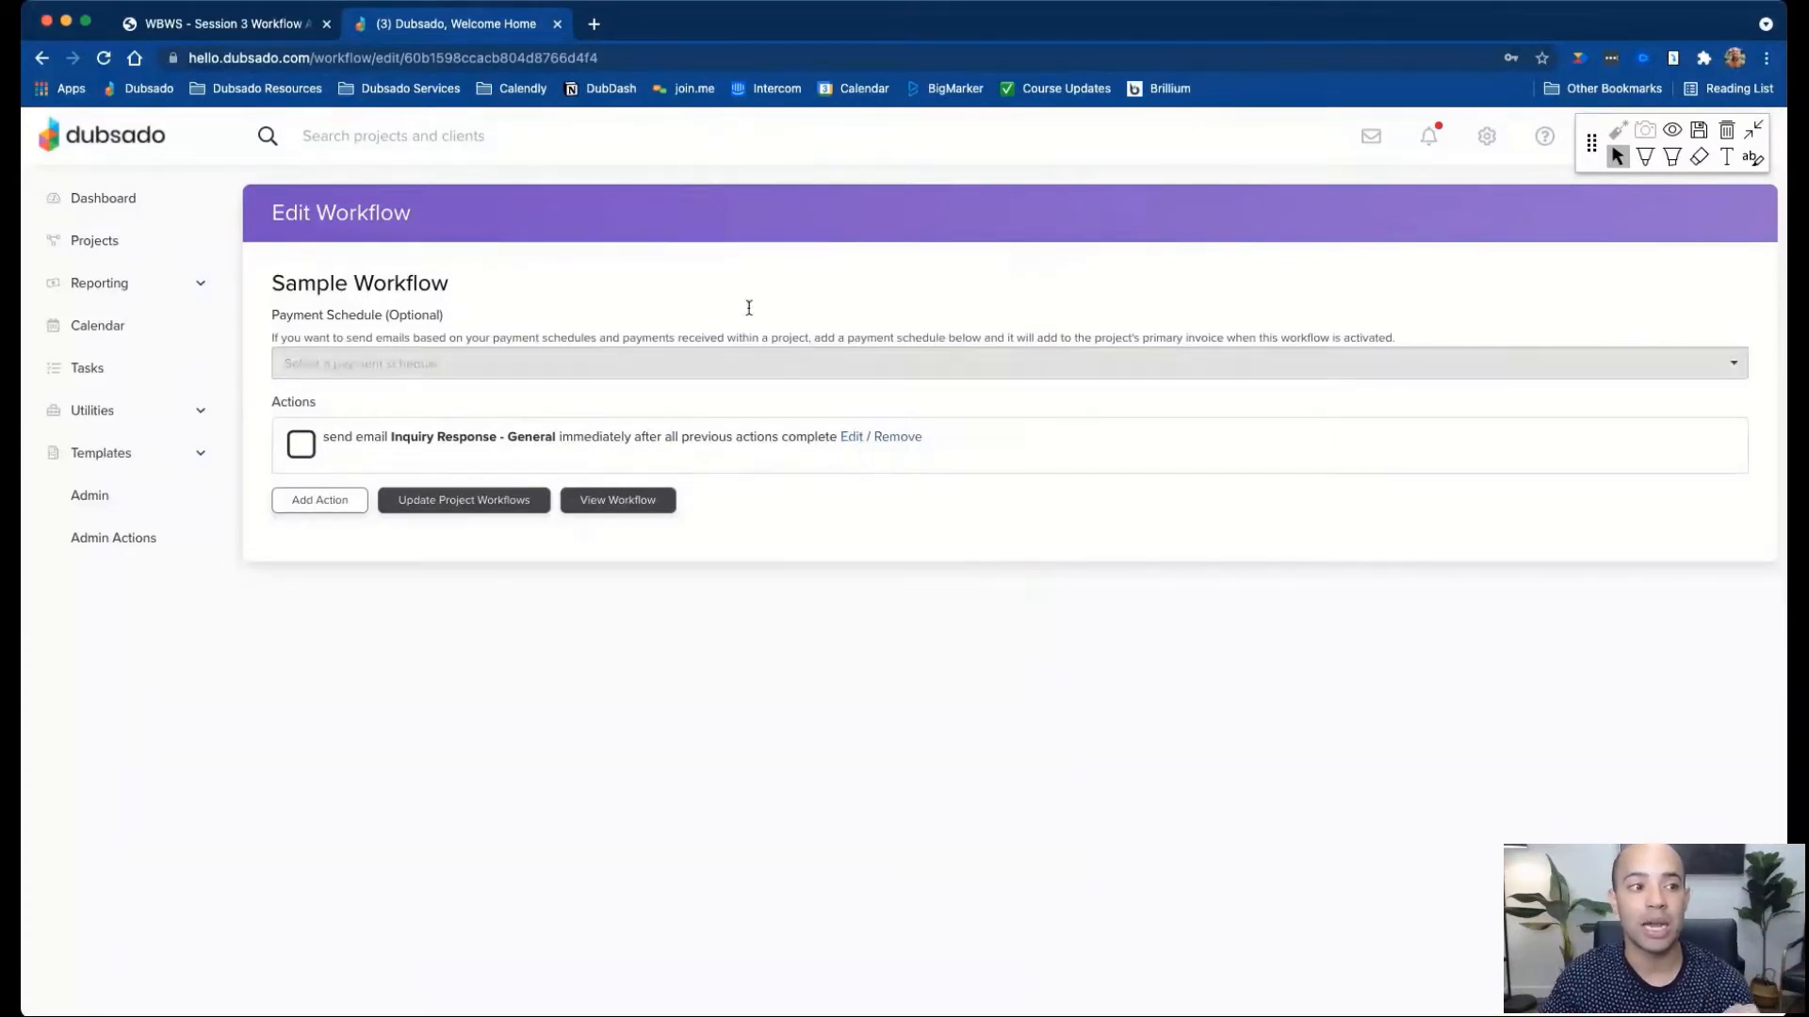
Read the Send Email tips on editing canned emails in the Session 3 Workflow Actions PDF.
click(263, 24)
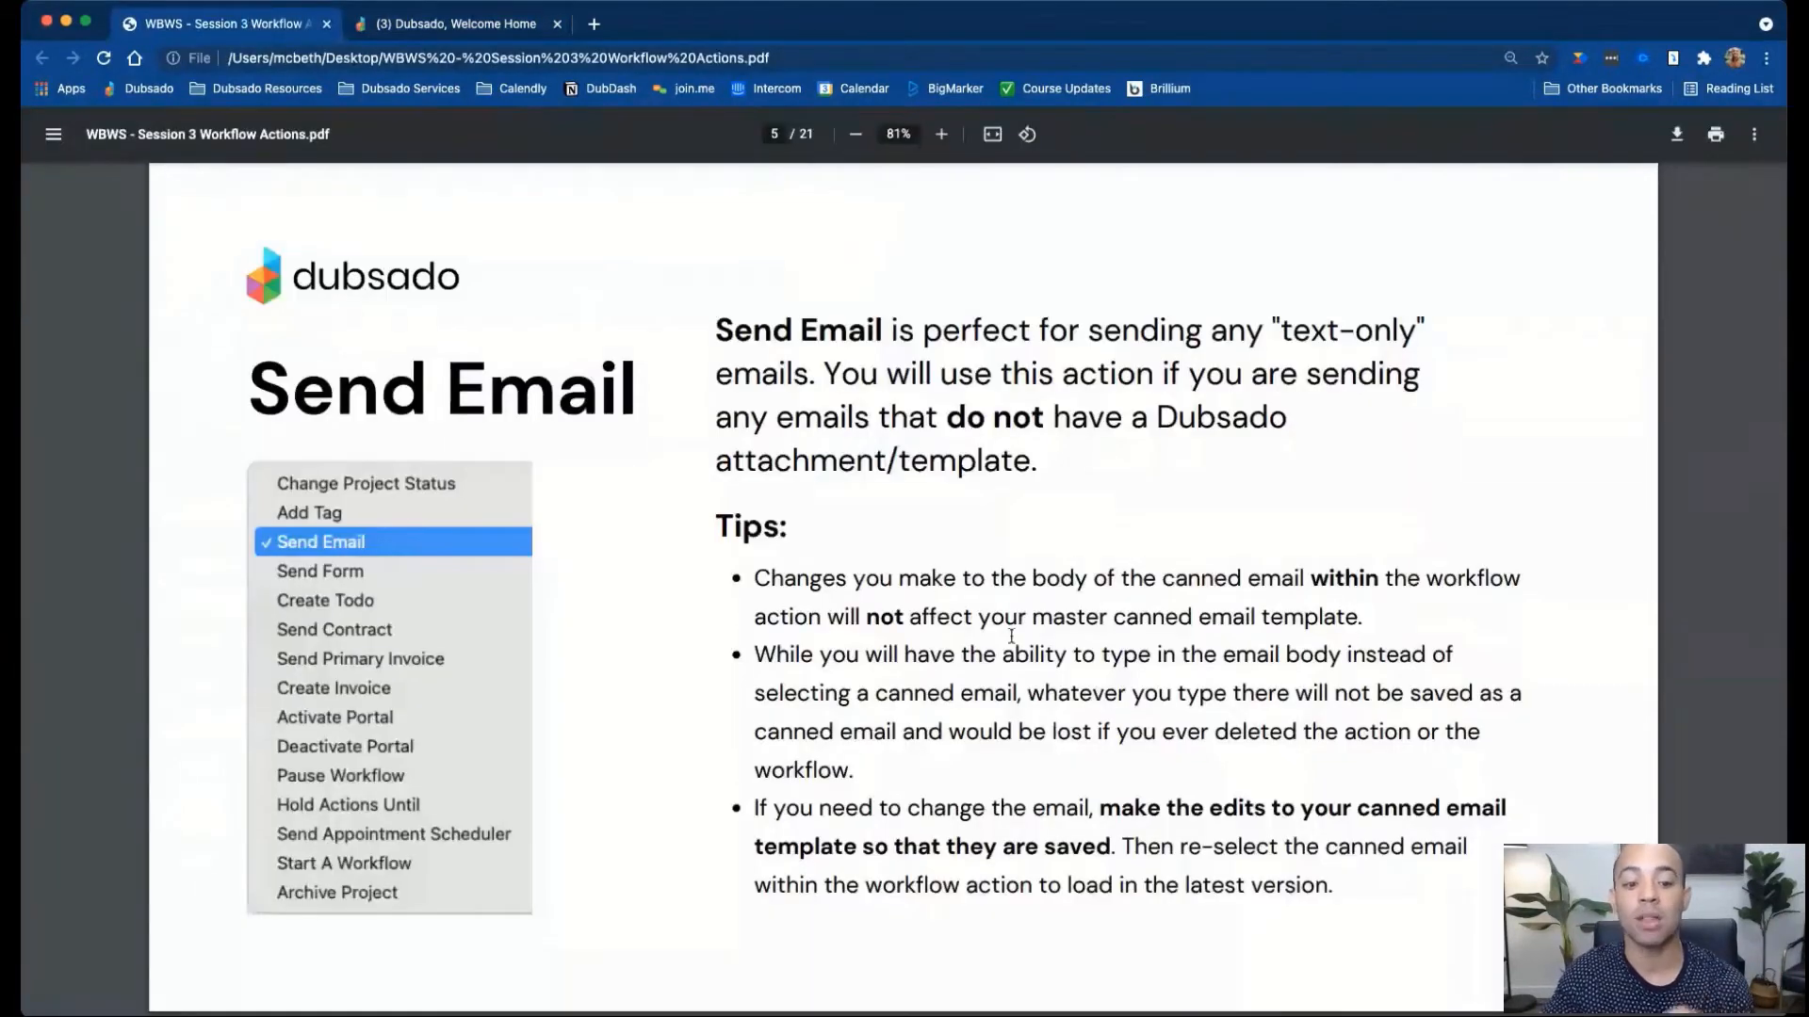
scroll(1011, 636, down, 1)
scroll(1009, 635, up, 1)
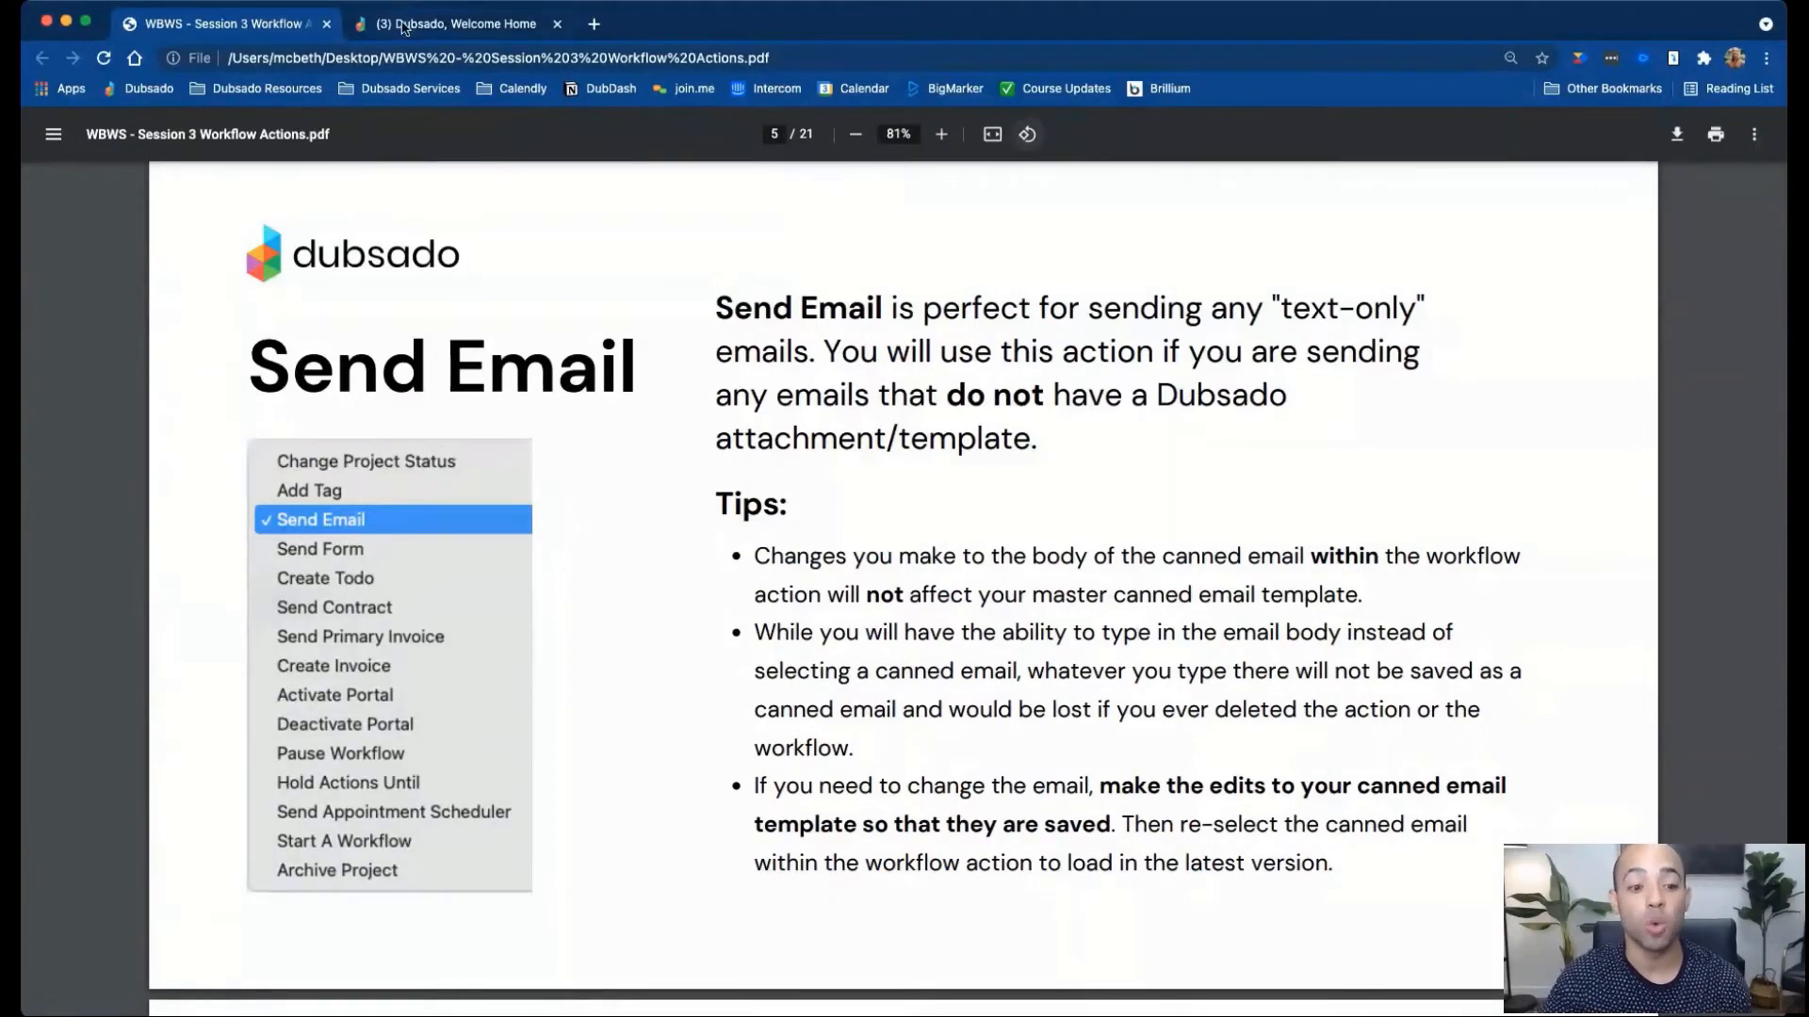
Reopen the send email action in Dubsado to look through its canned emails, and return to the Workflow Actions PDF.
key(ctrl+Tab)
click(852, 436)
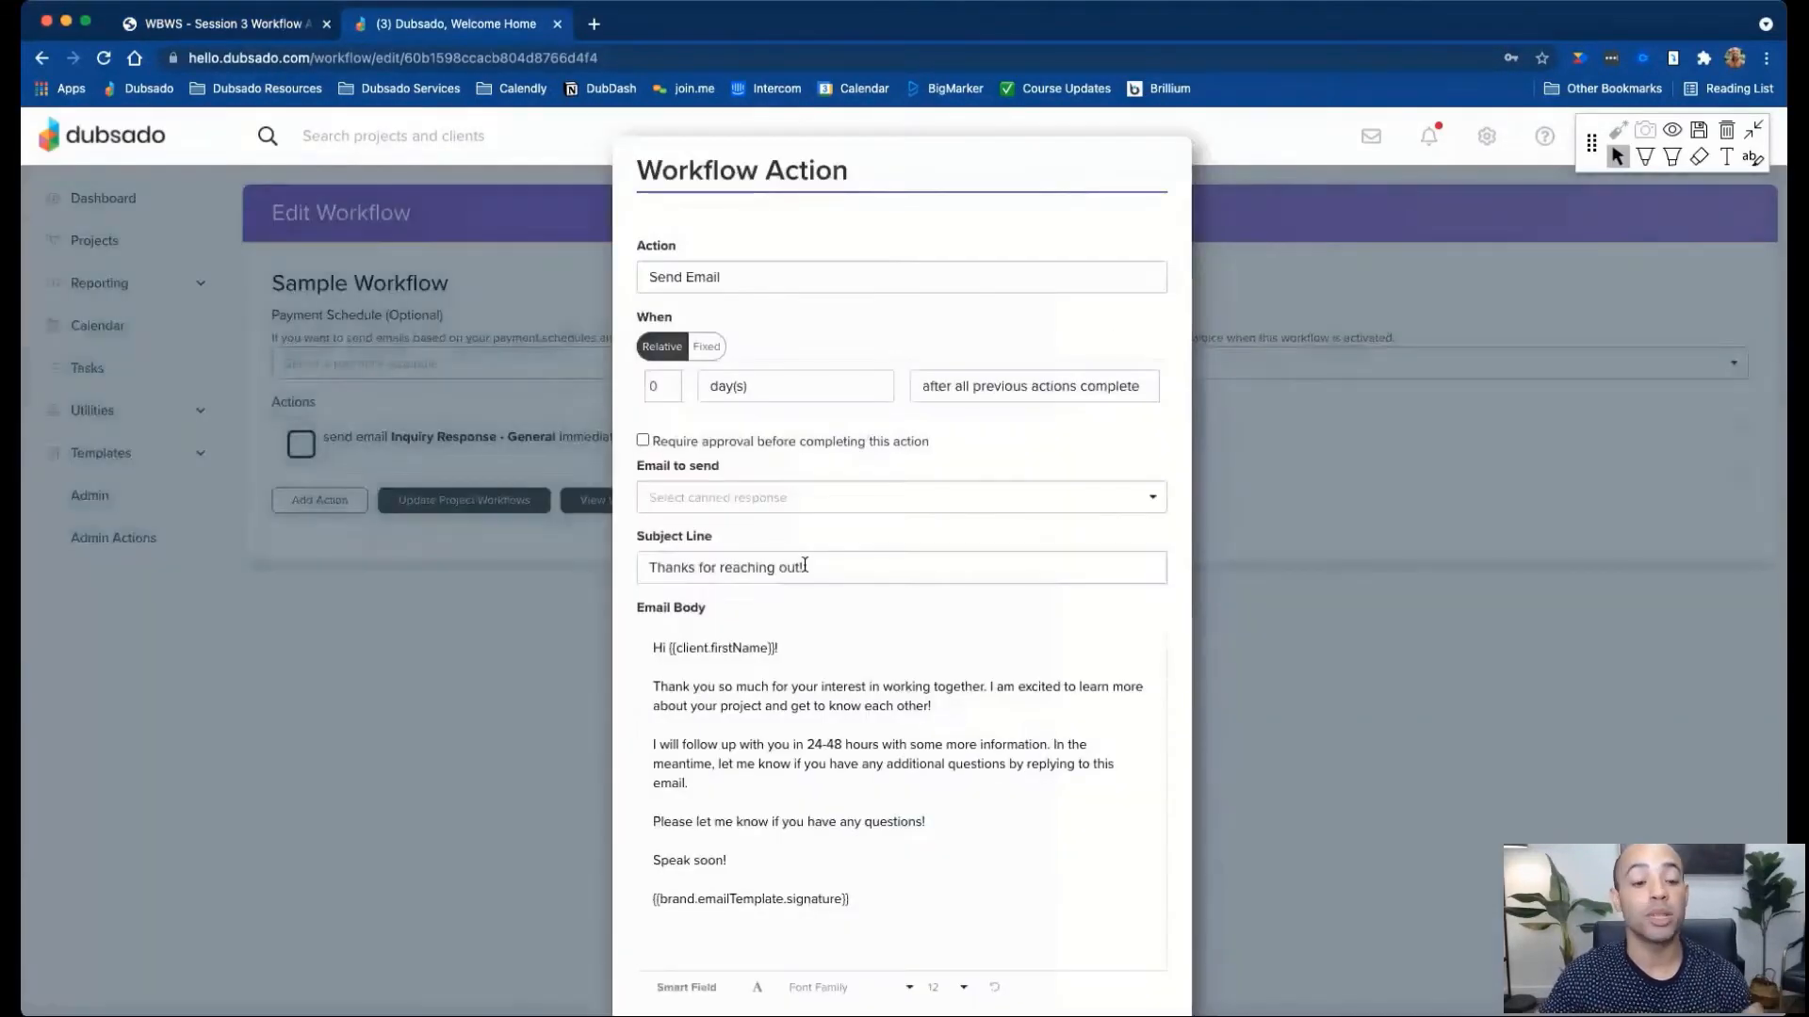
click(735, 492)
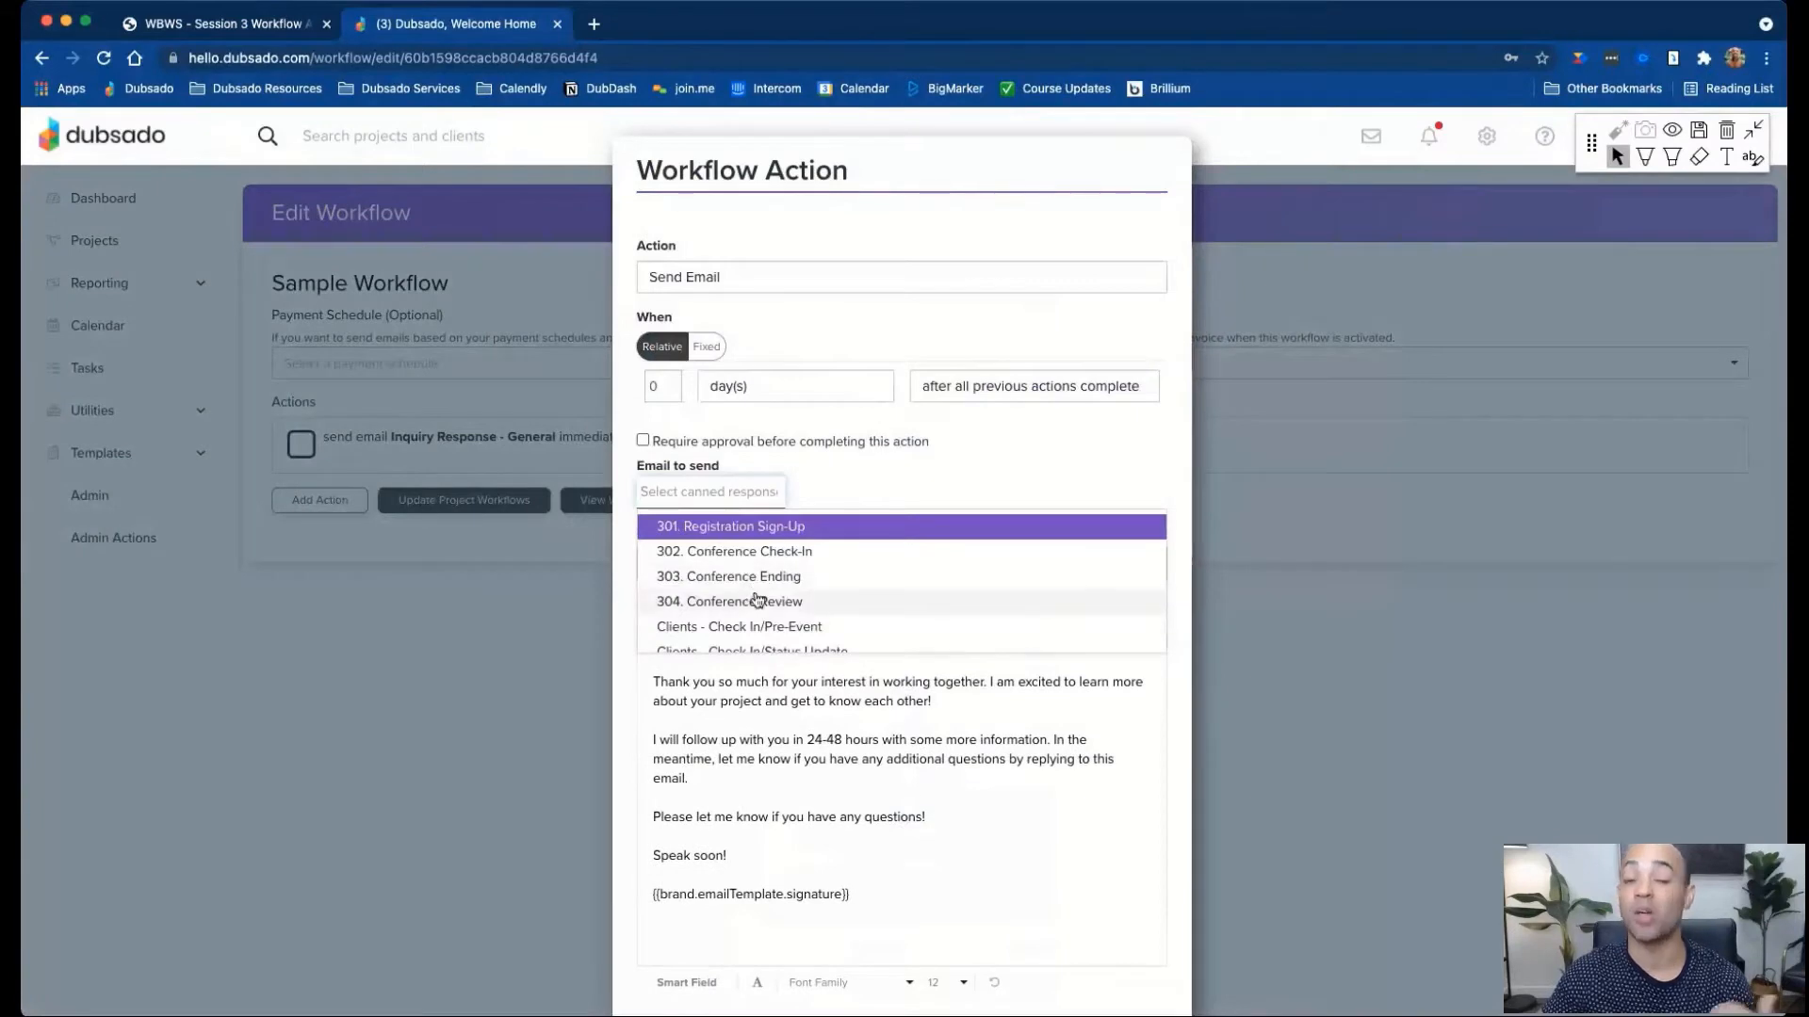
scroll(749, 594, down, 5)
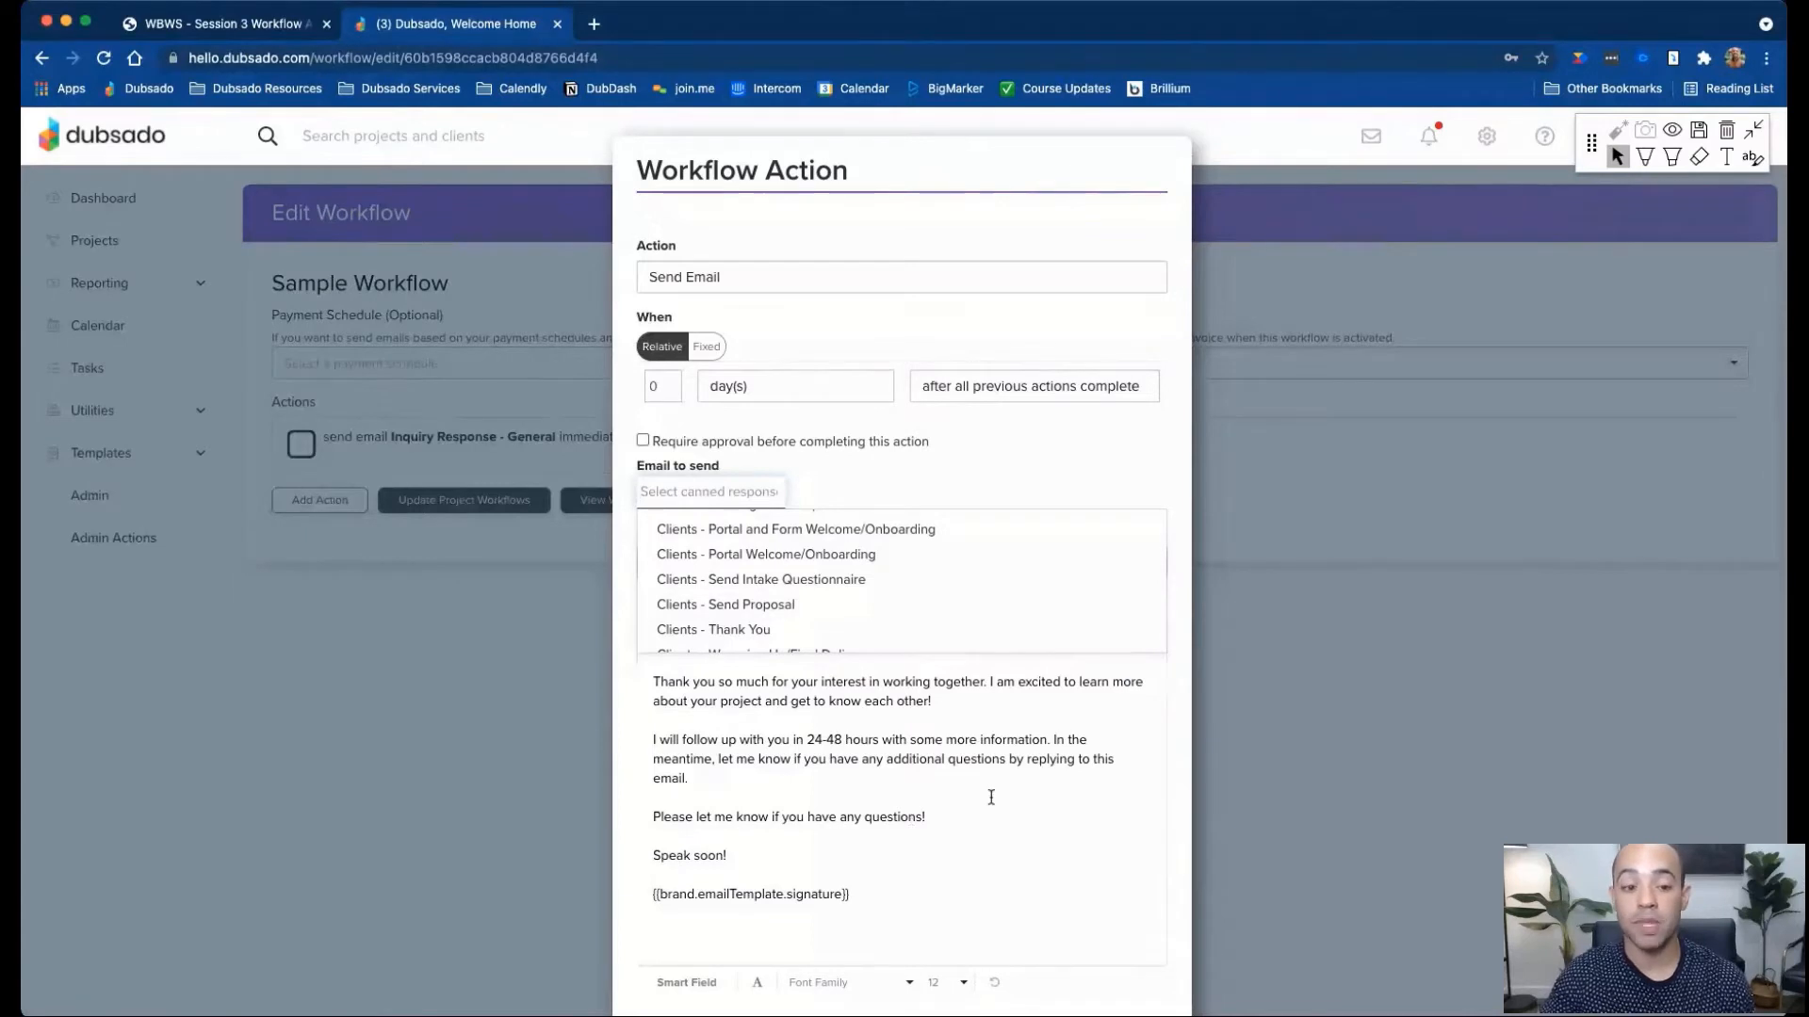
click(912, 818)
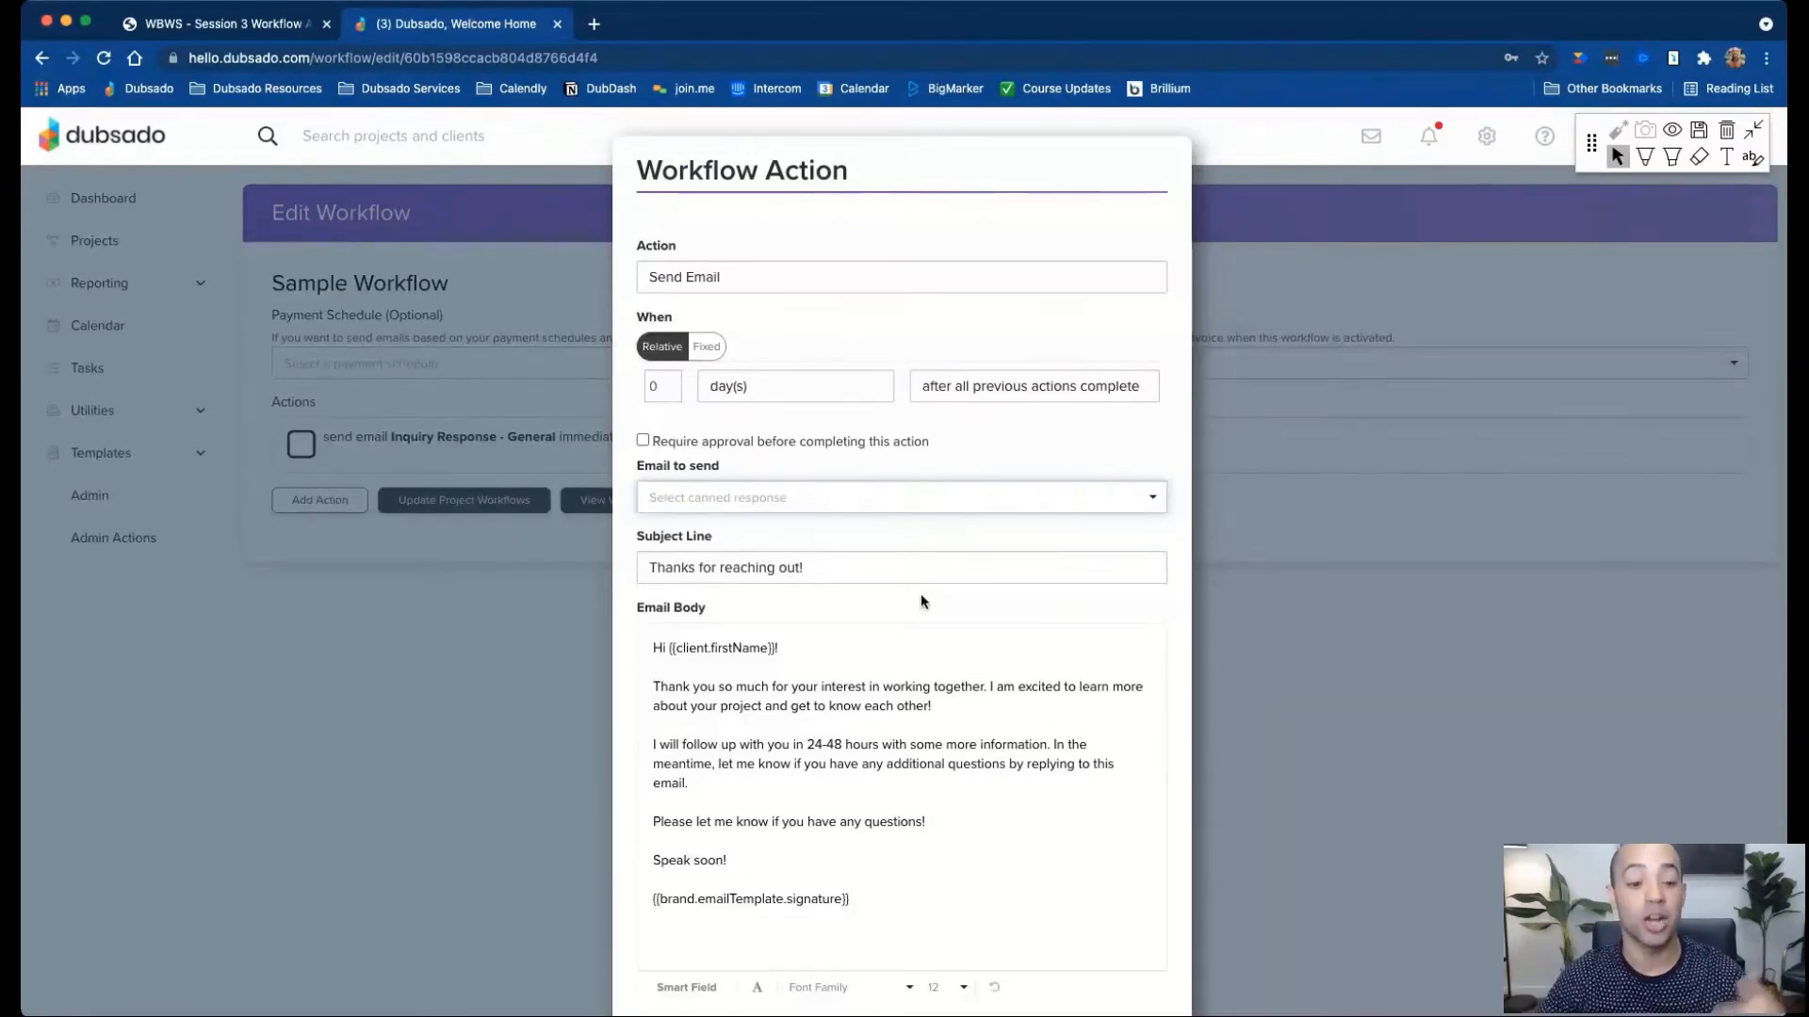
scroll(1069, 990, down, 2)
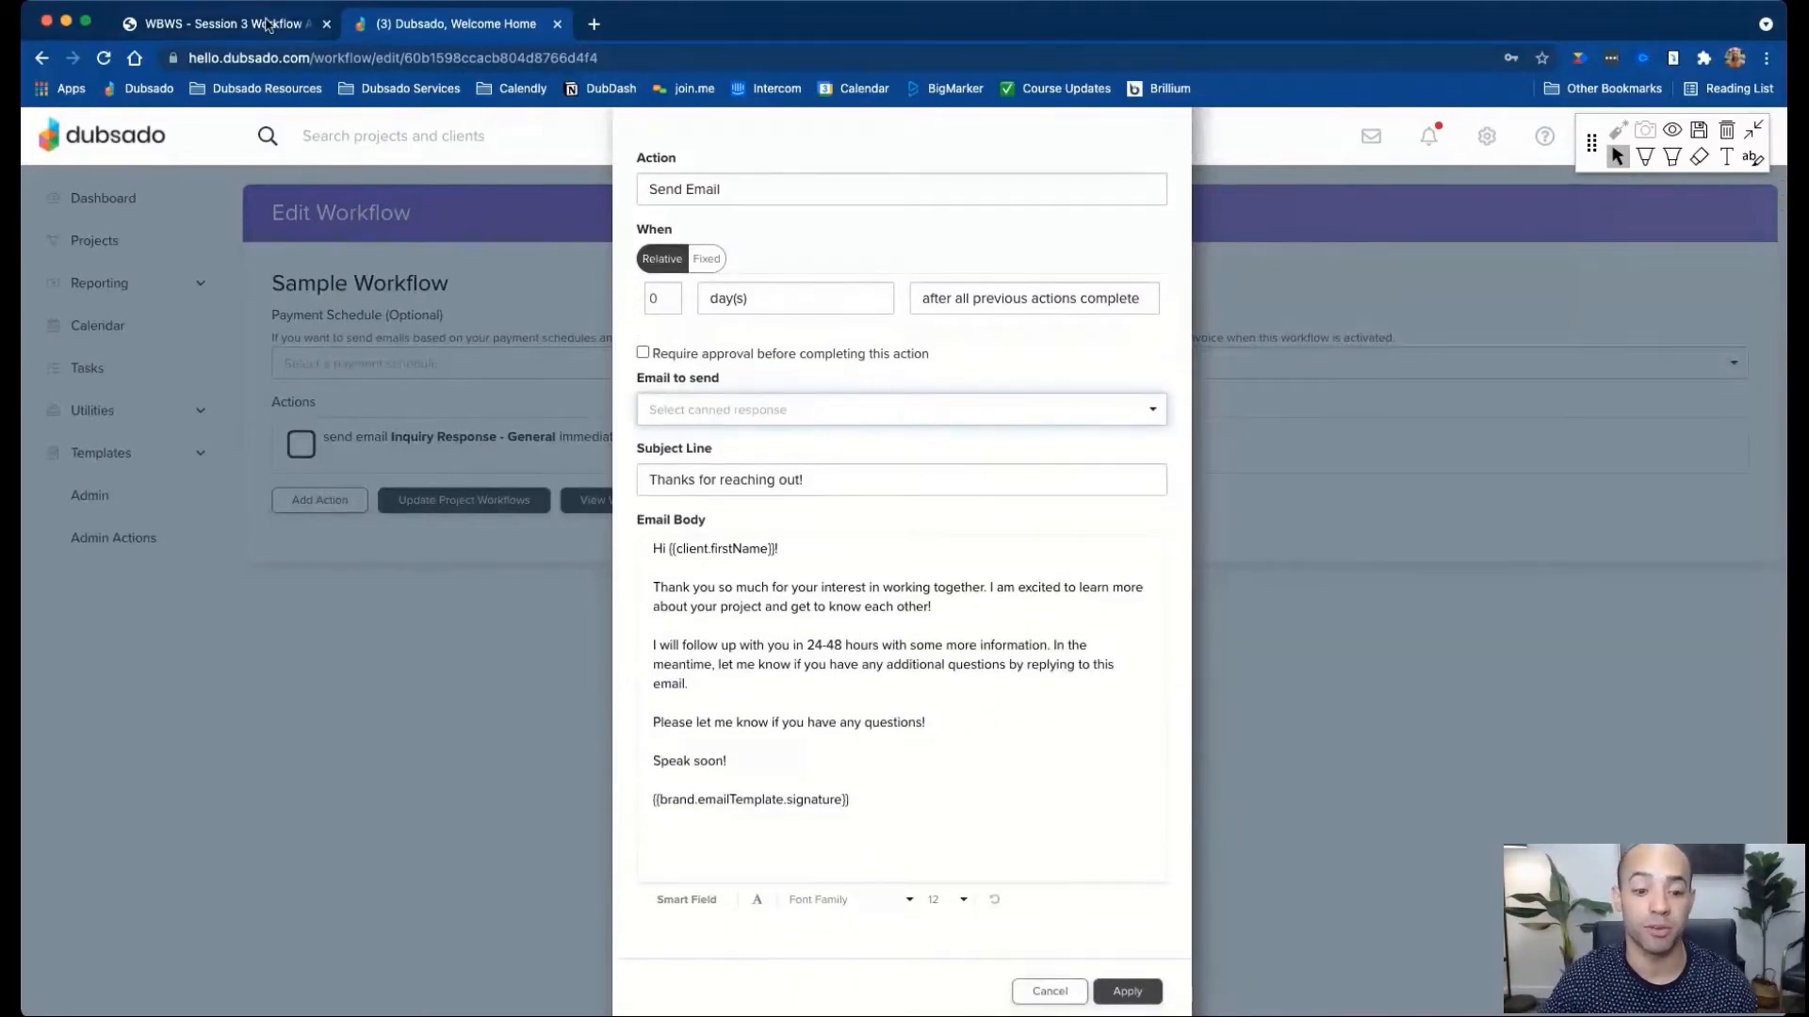
click(268, 24)
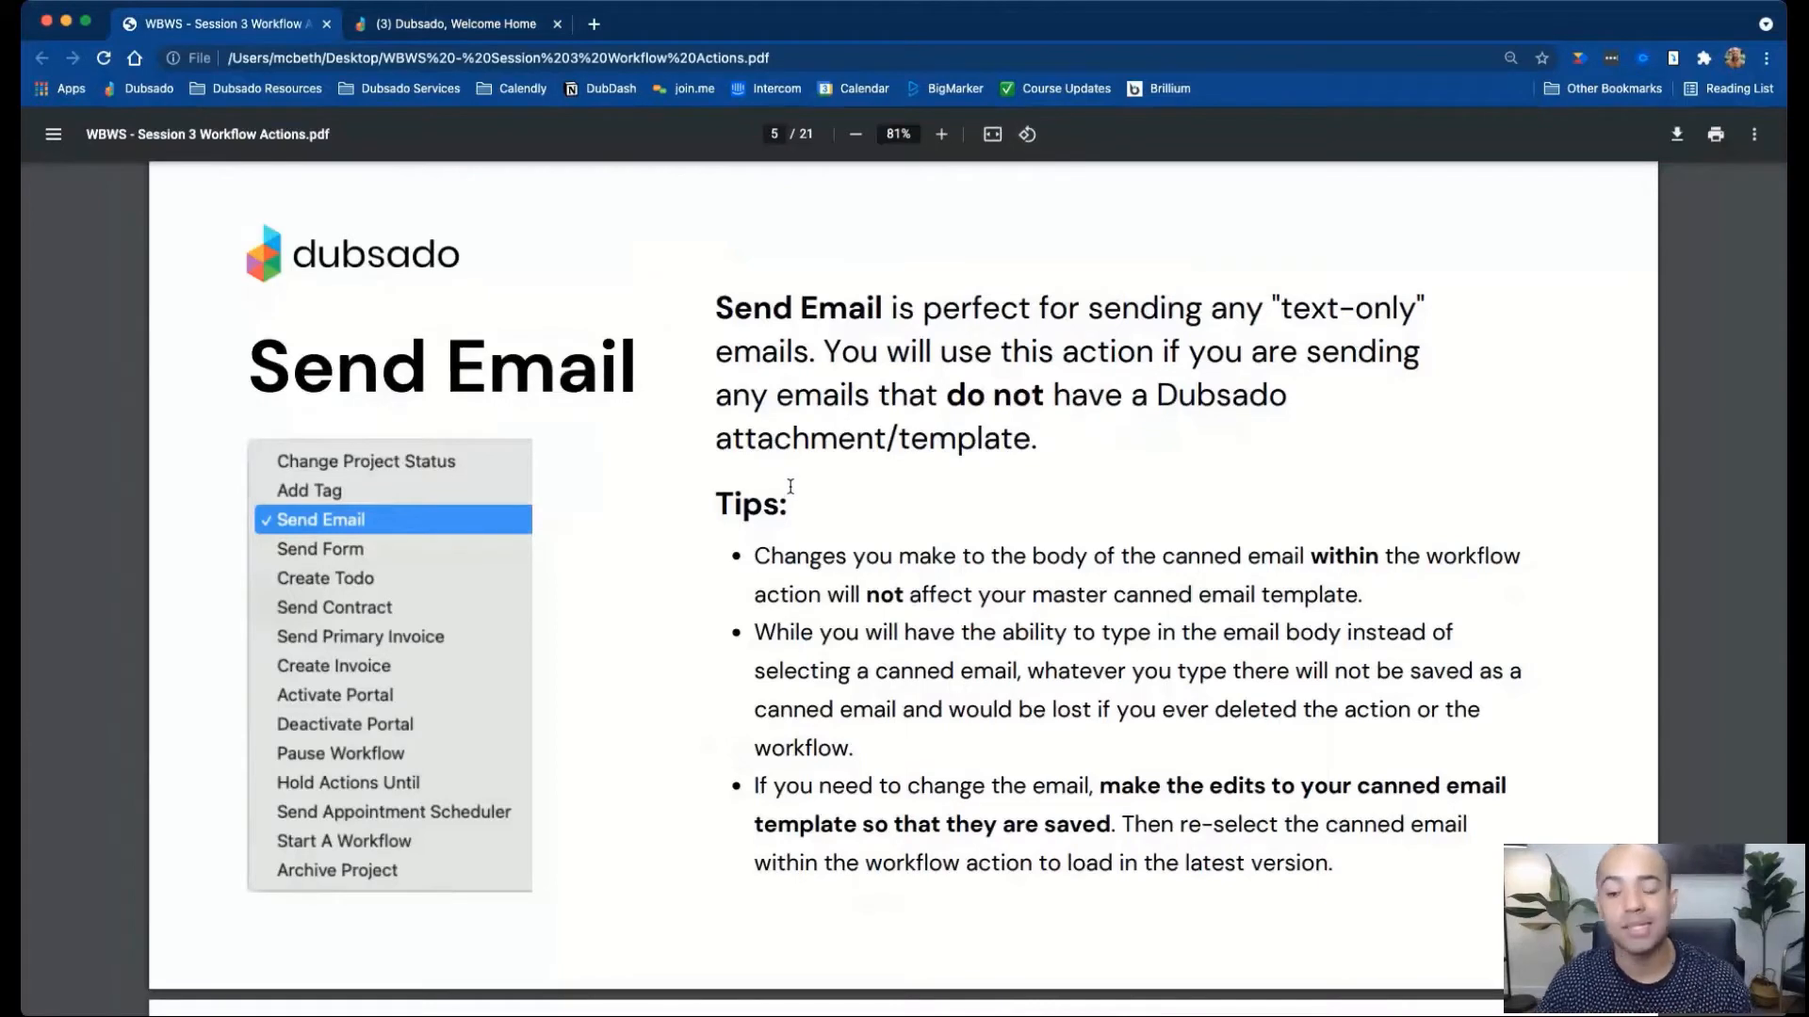
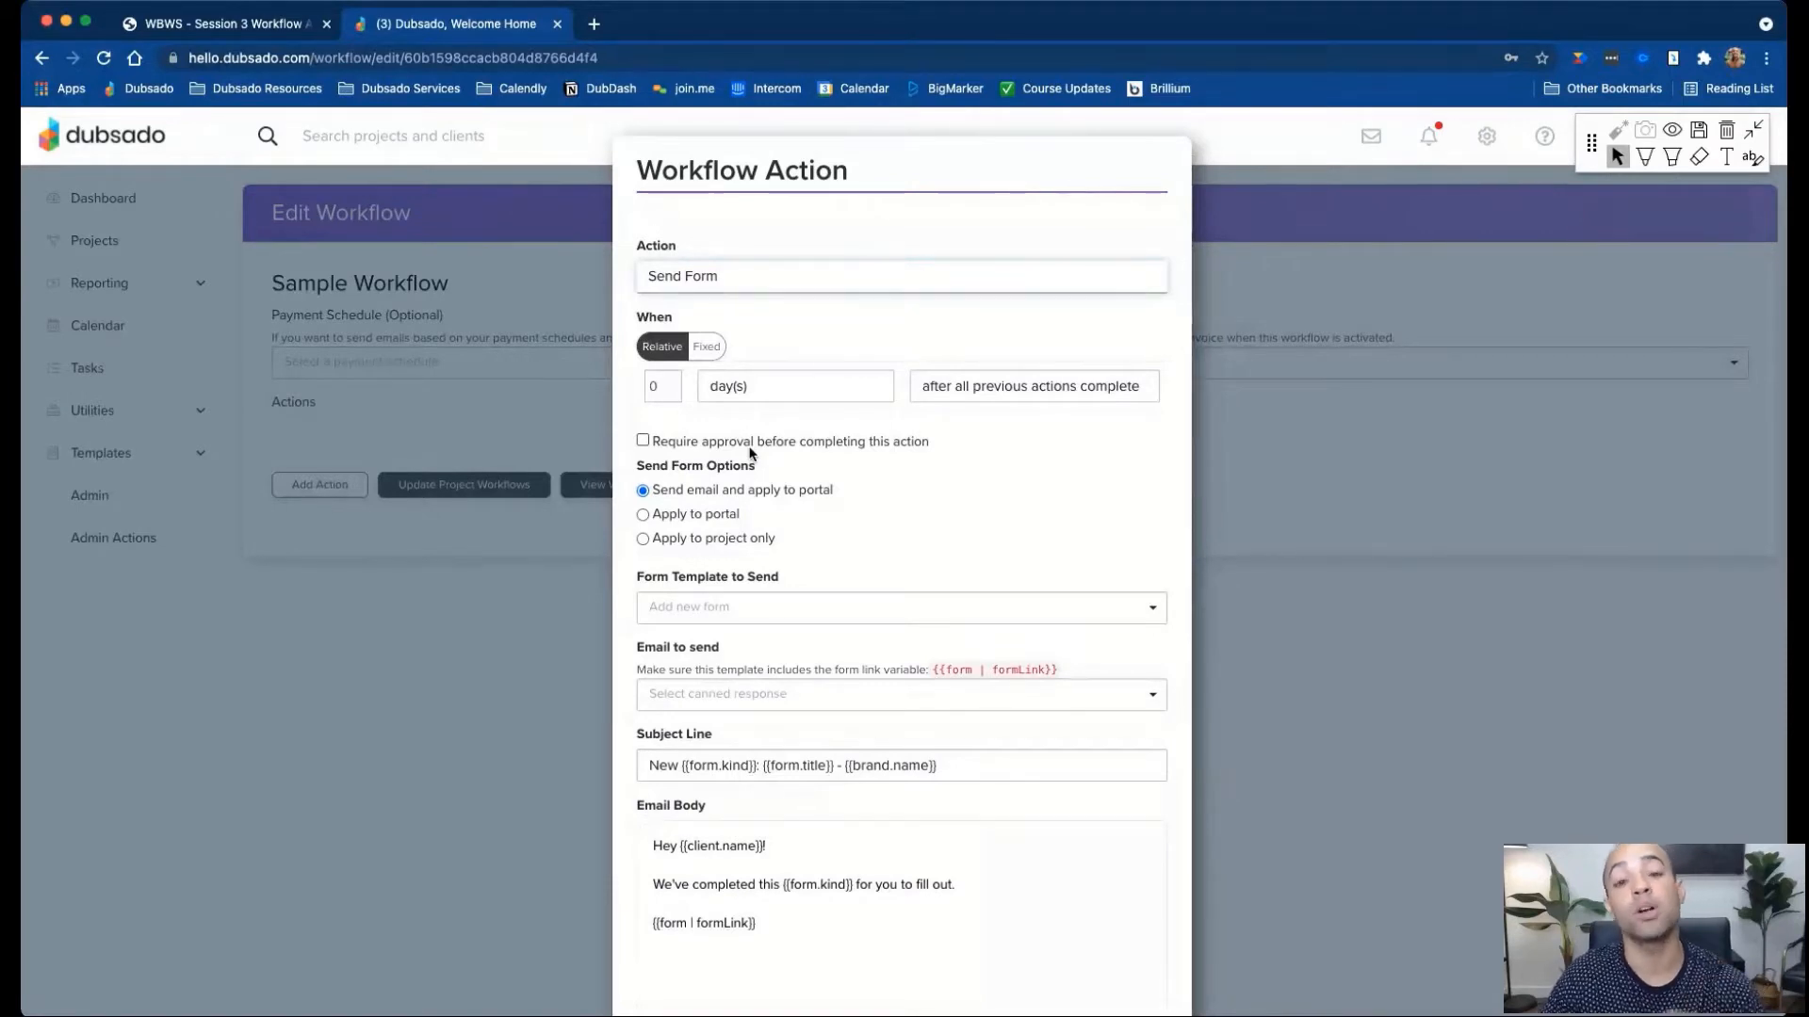
Try requiring approval before completion on the Send Form action and clear the option again.
click(642, 441)
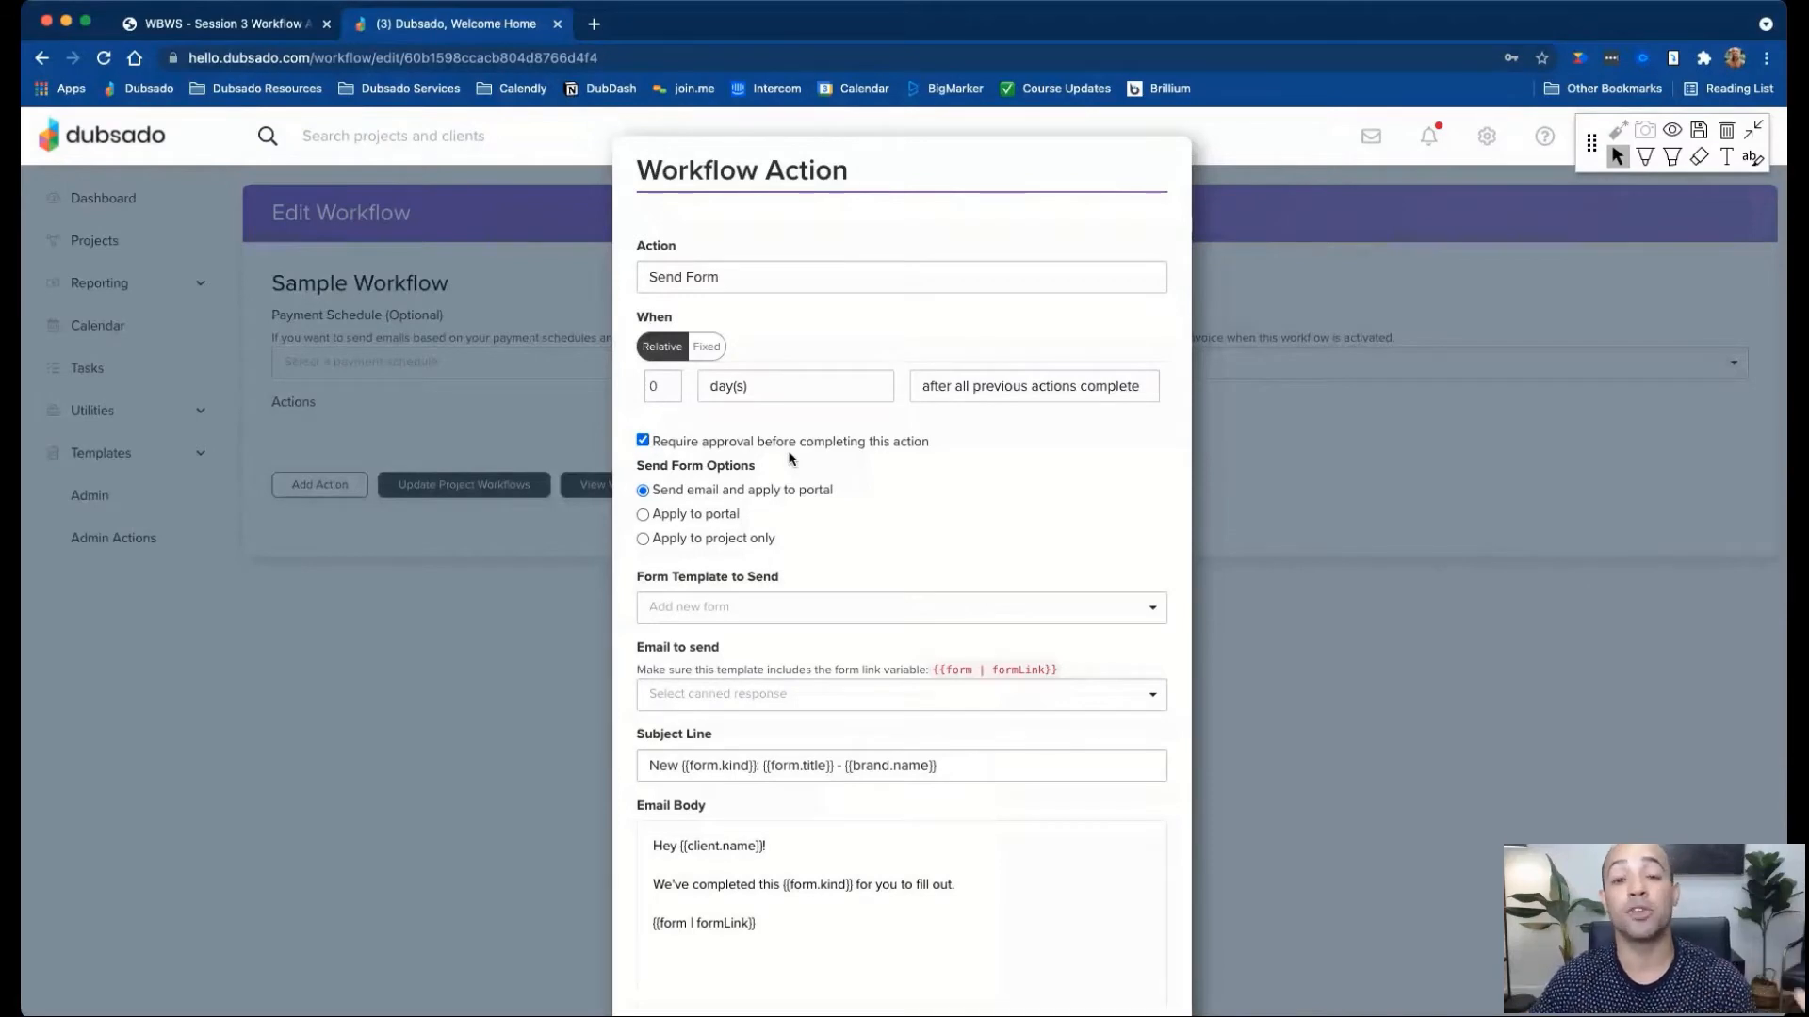
click(643, 441)
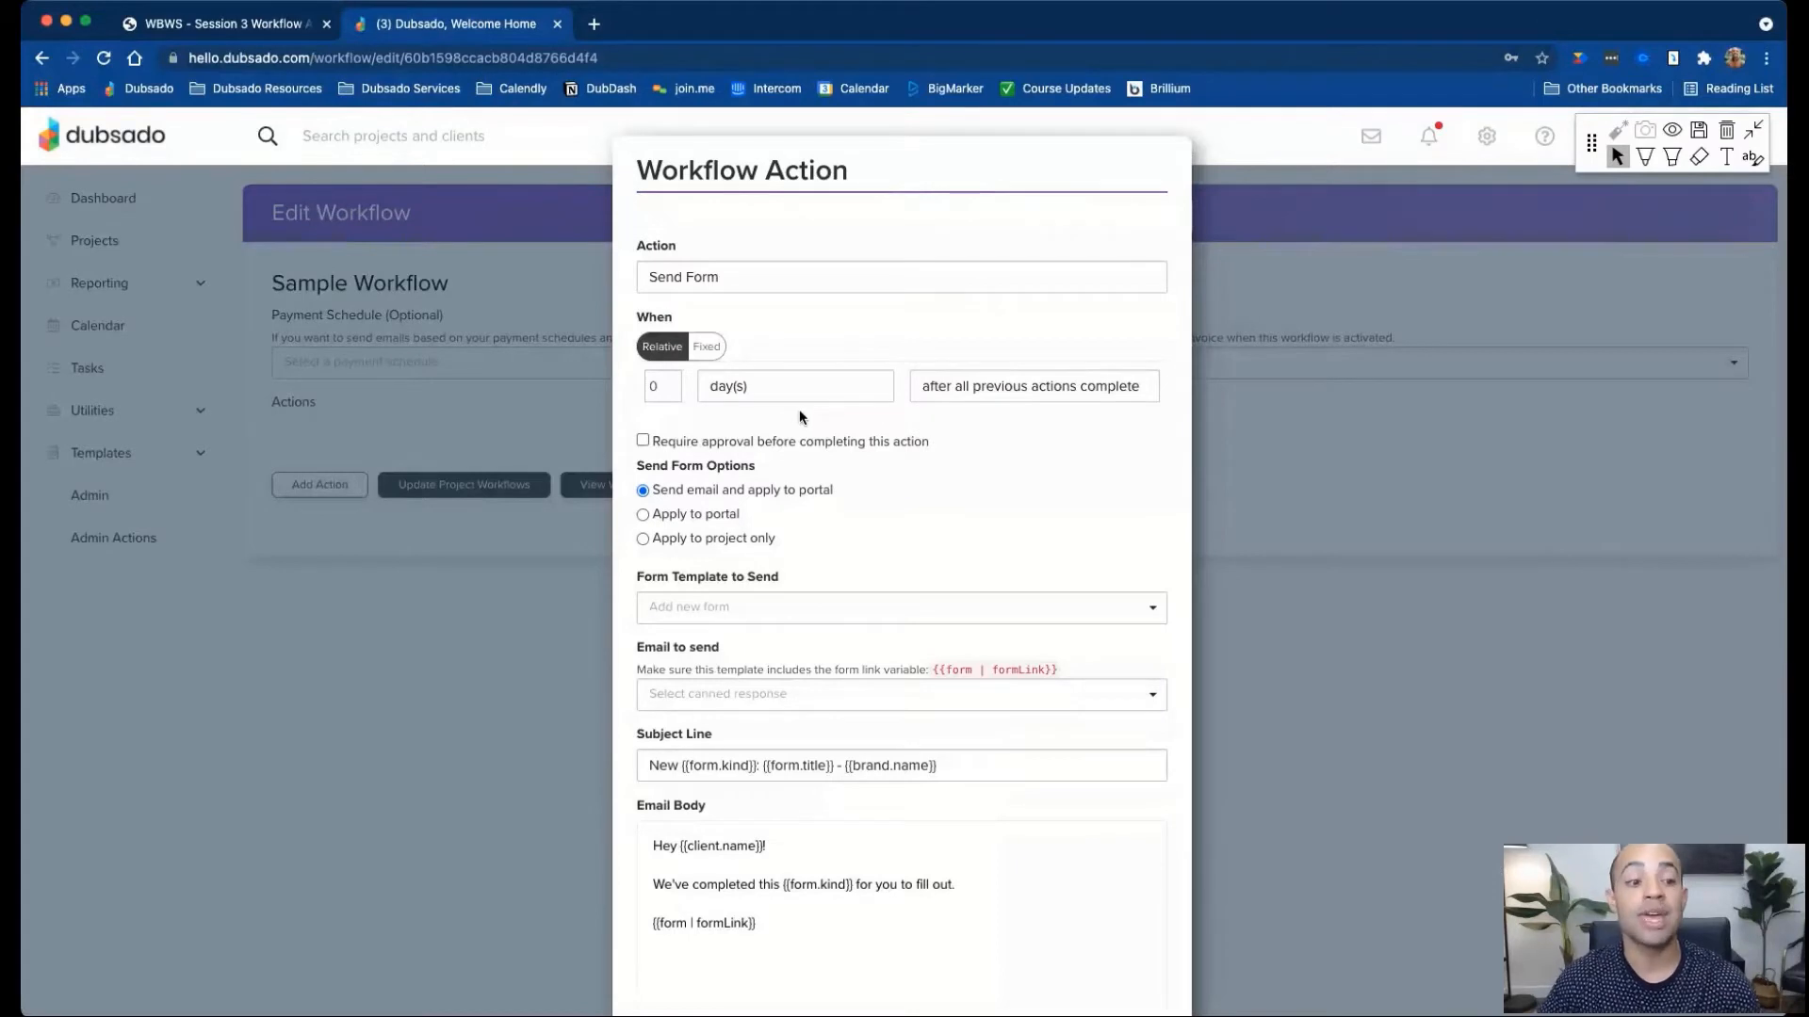
click(642, 441)
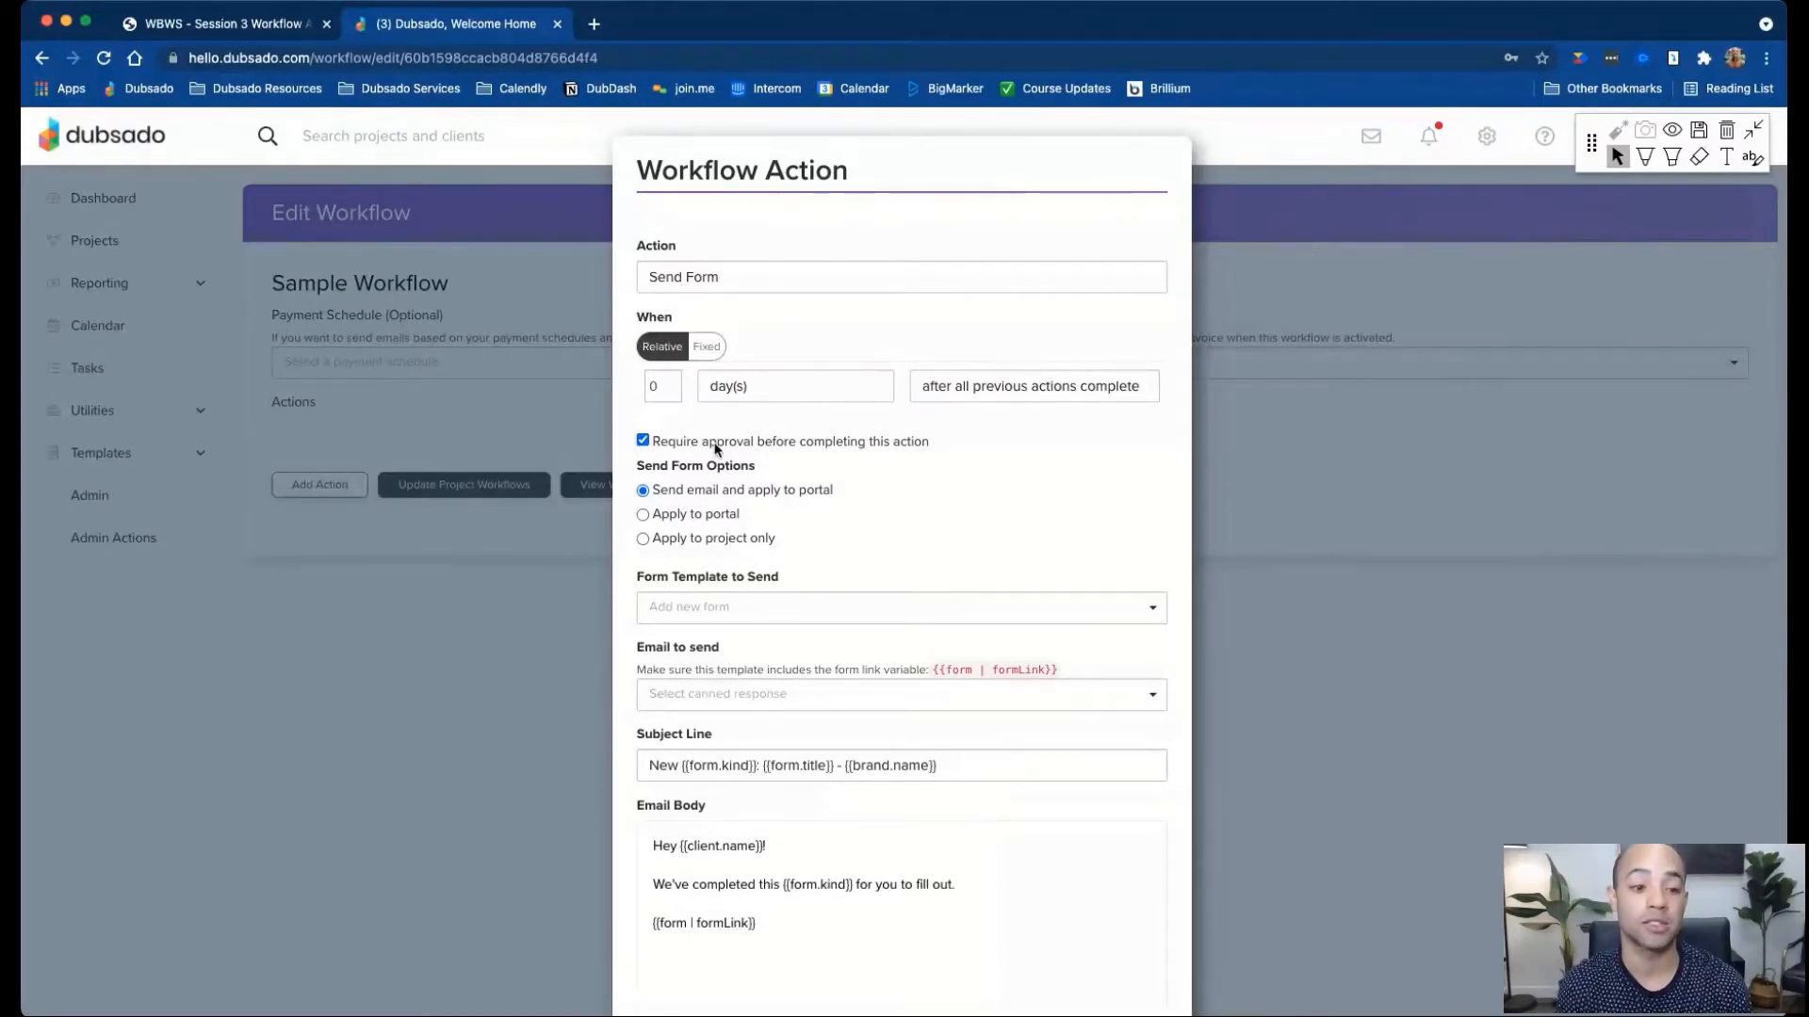
click(642, 441)
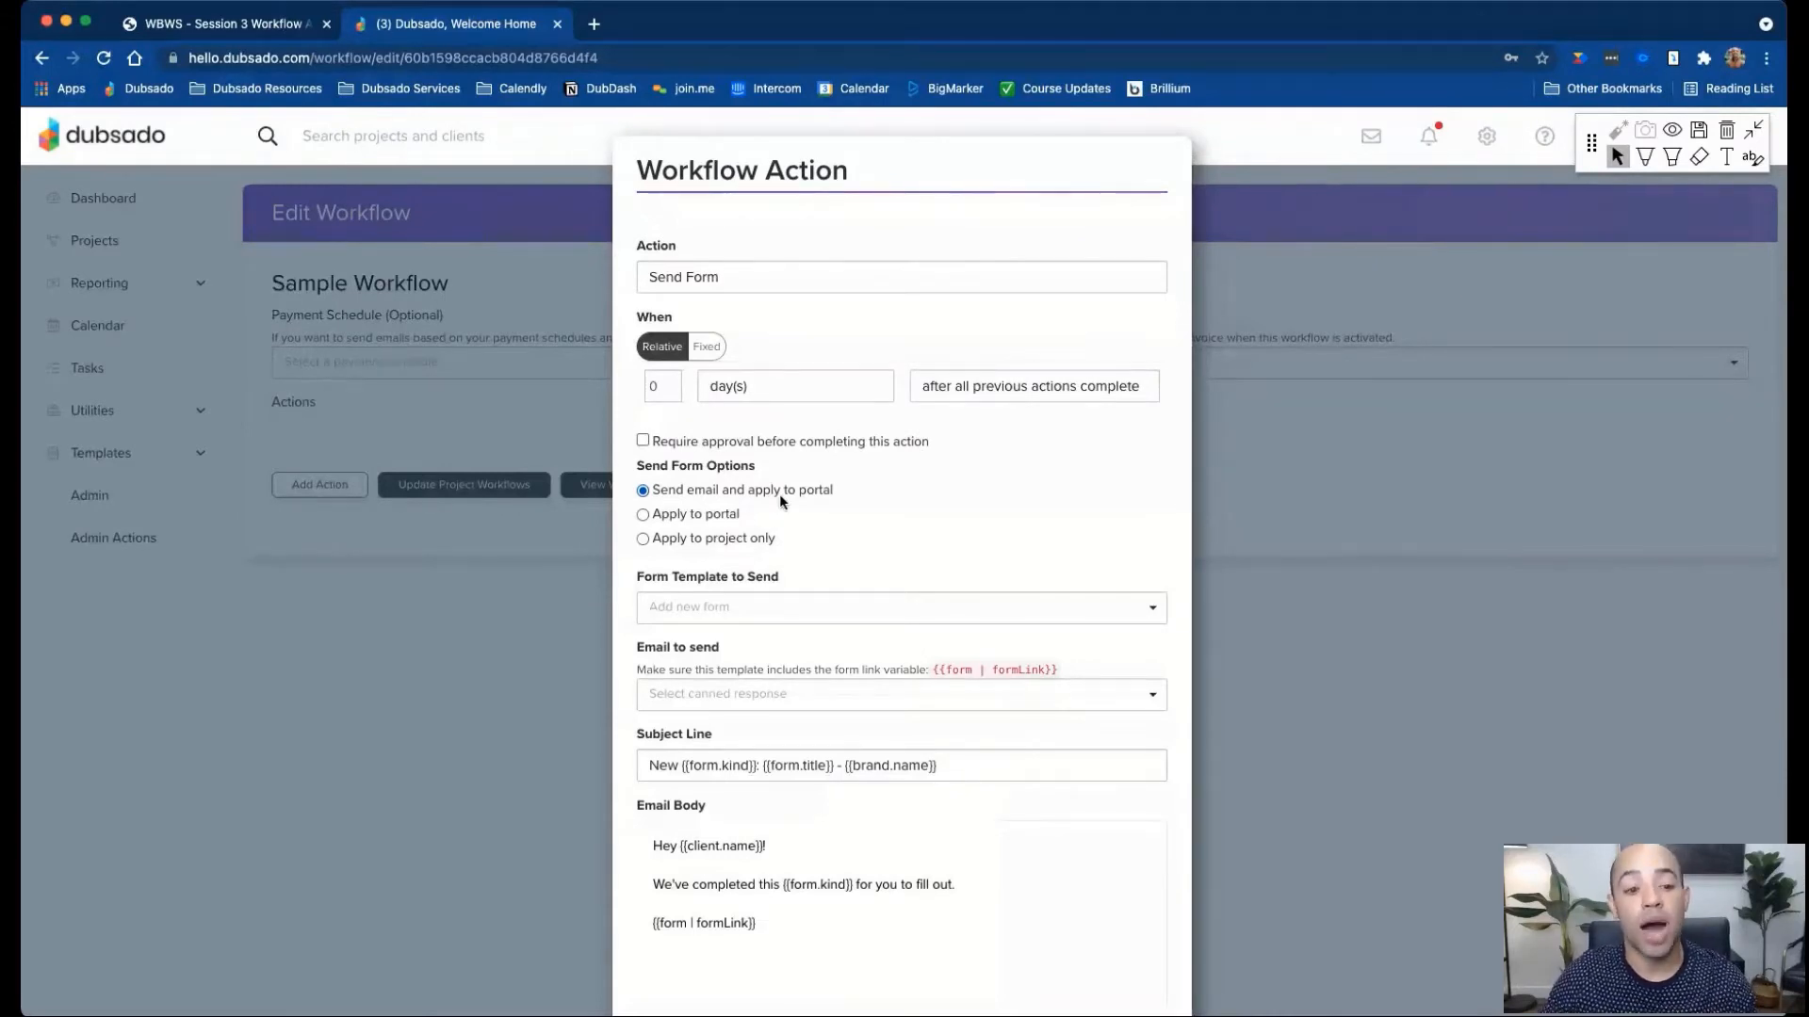
Try the Apply to portal and Apply to project only options for the Send Form action and check the available form templates.
scroll(779, 494, down, 1)
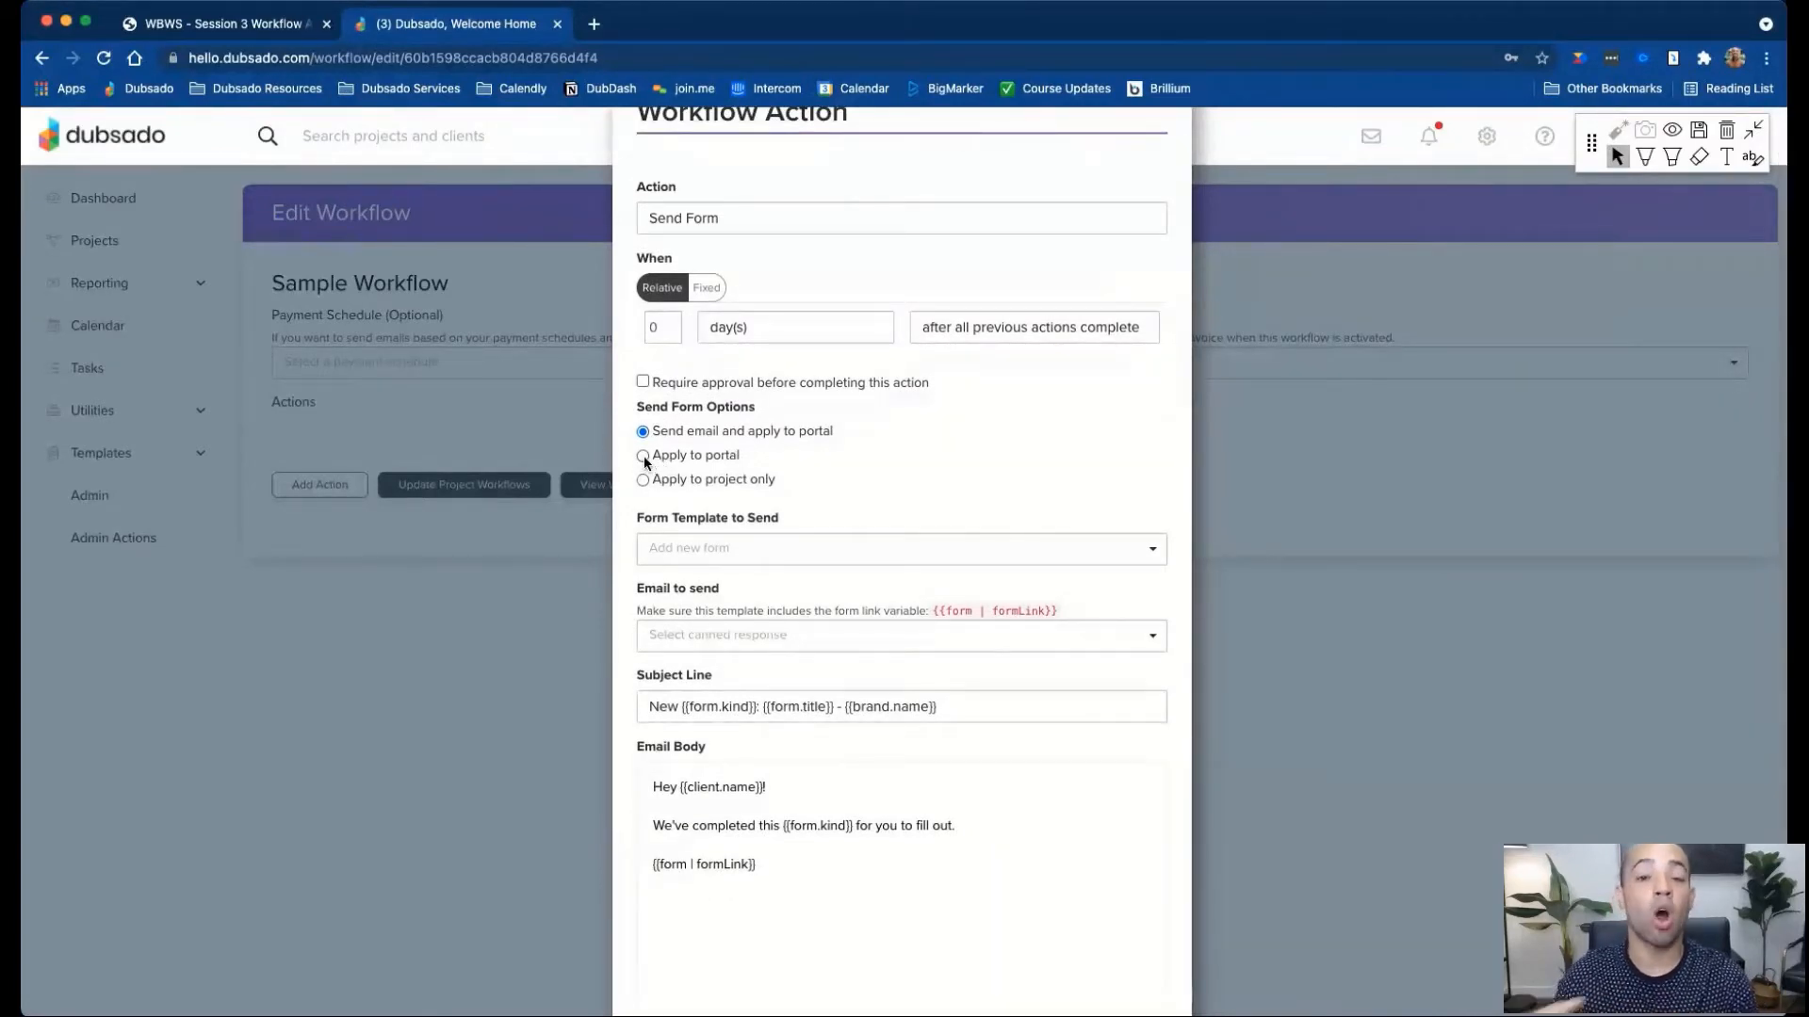
click(644, 457)
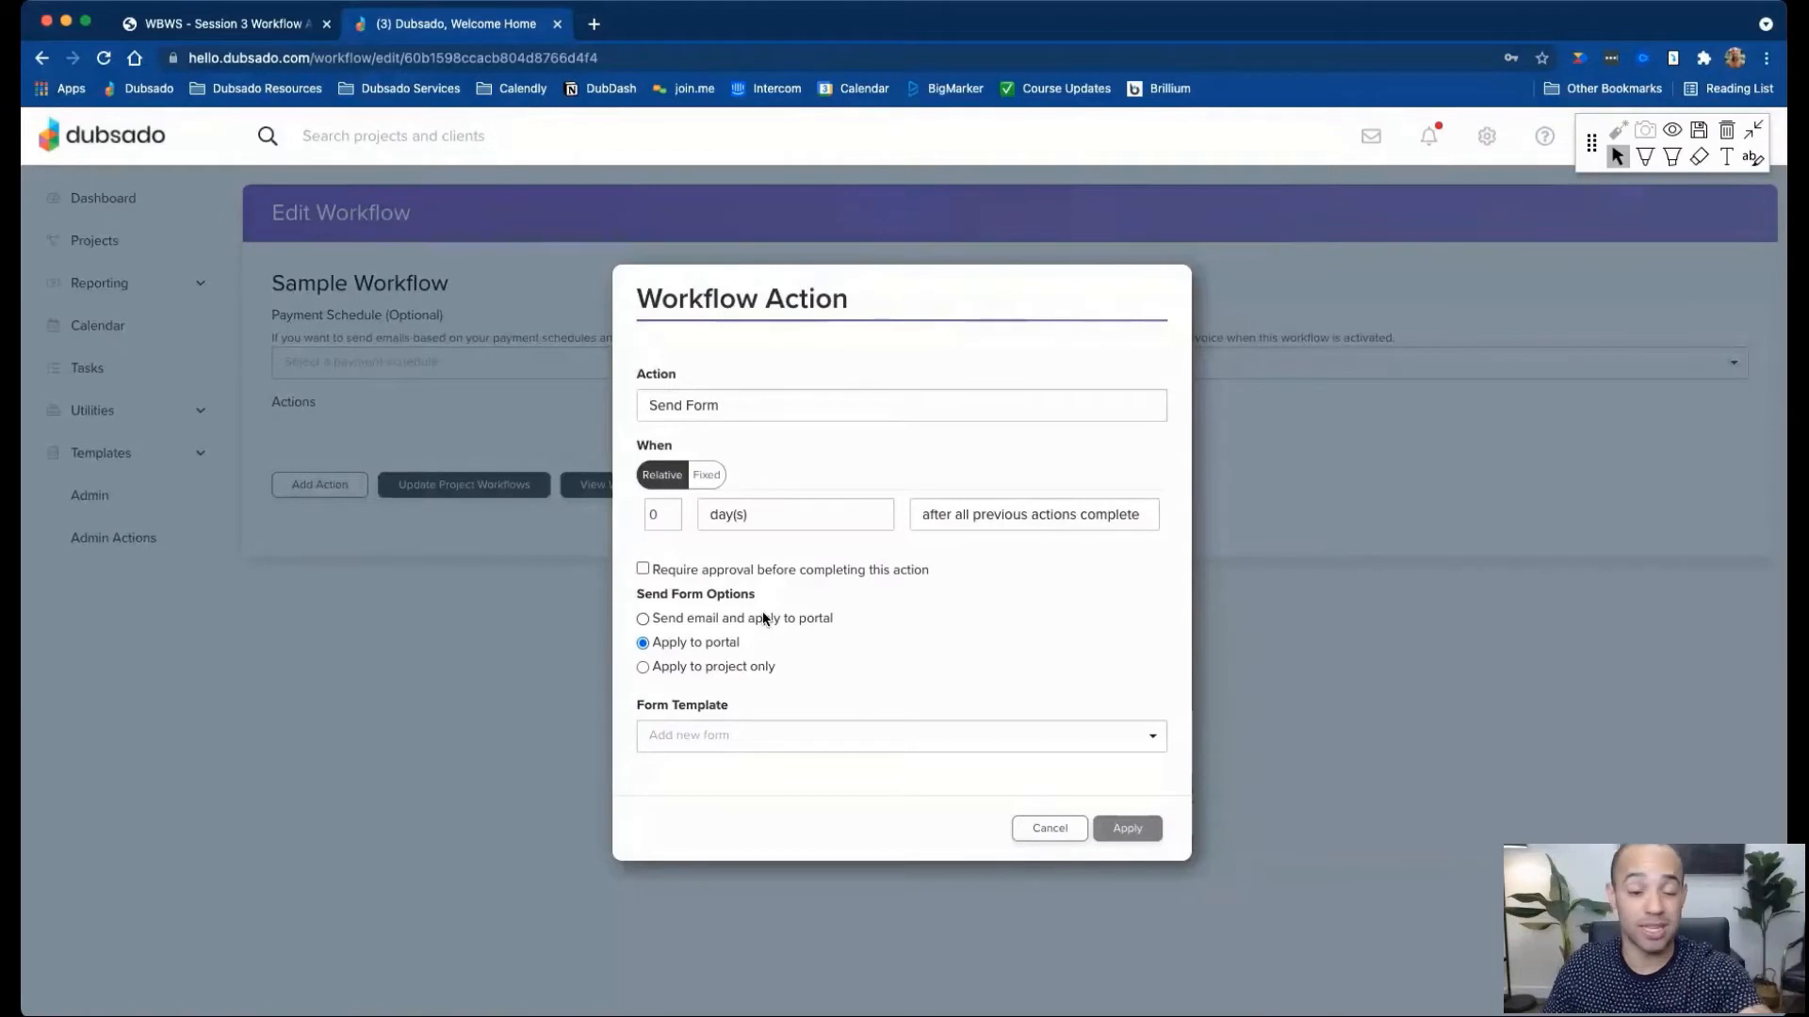
click(645, 667)
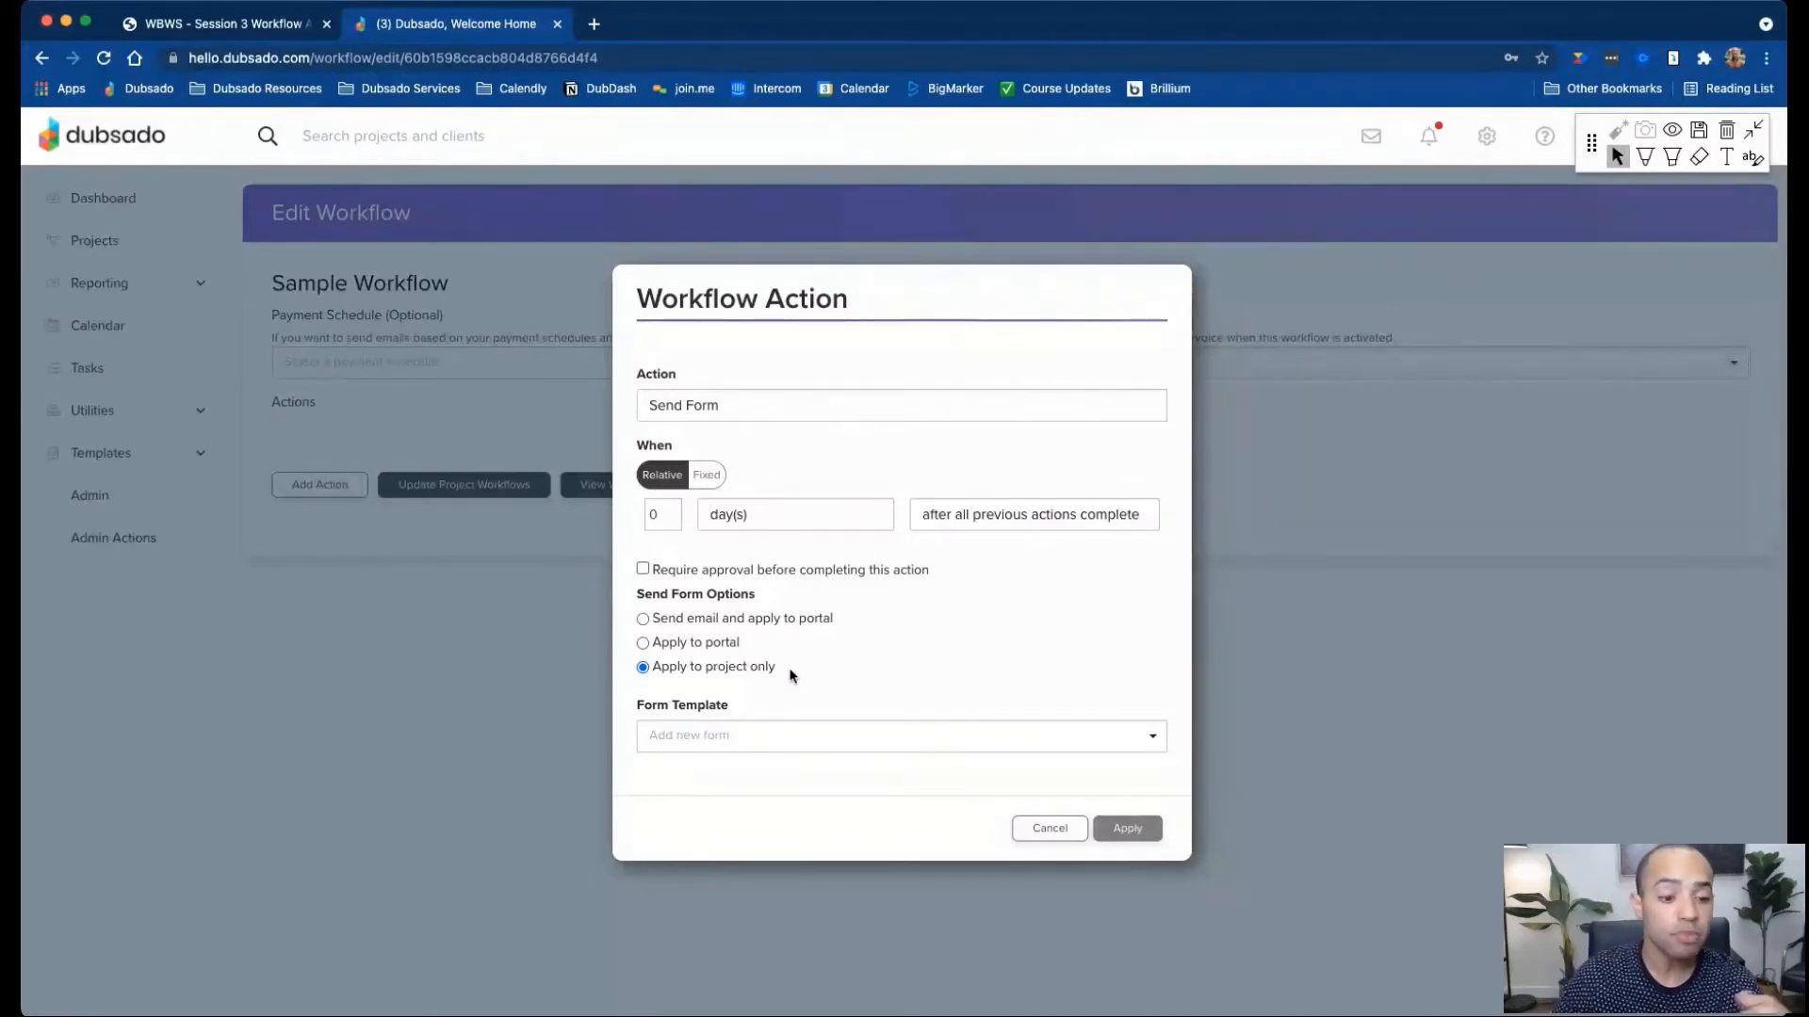
click(812, 614)
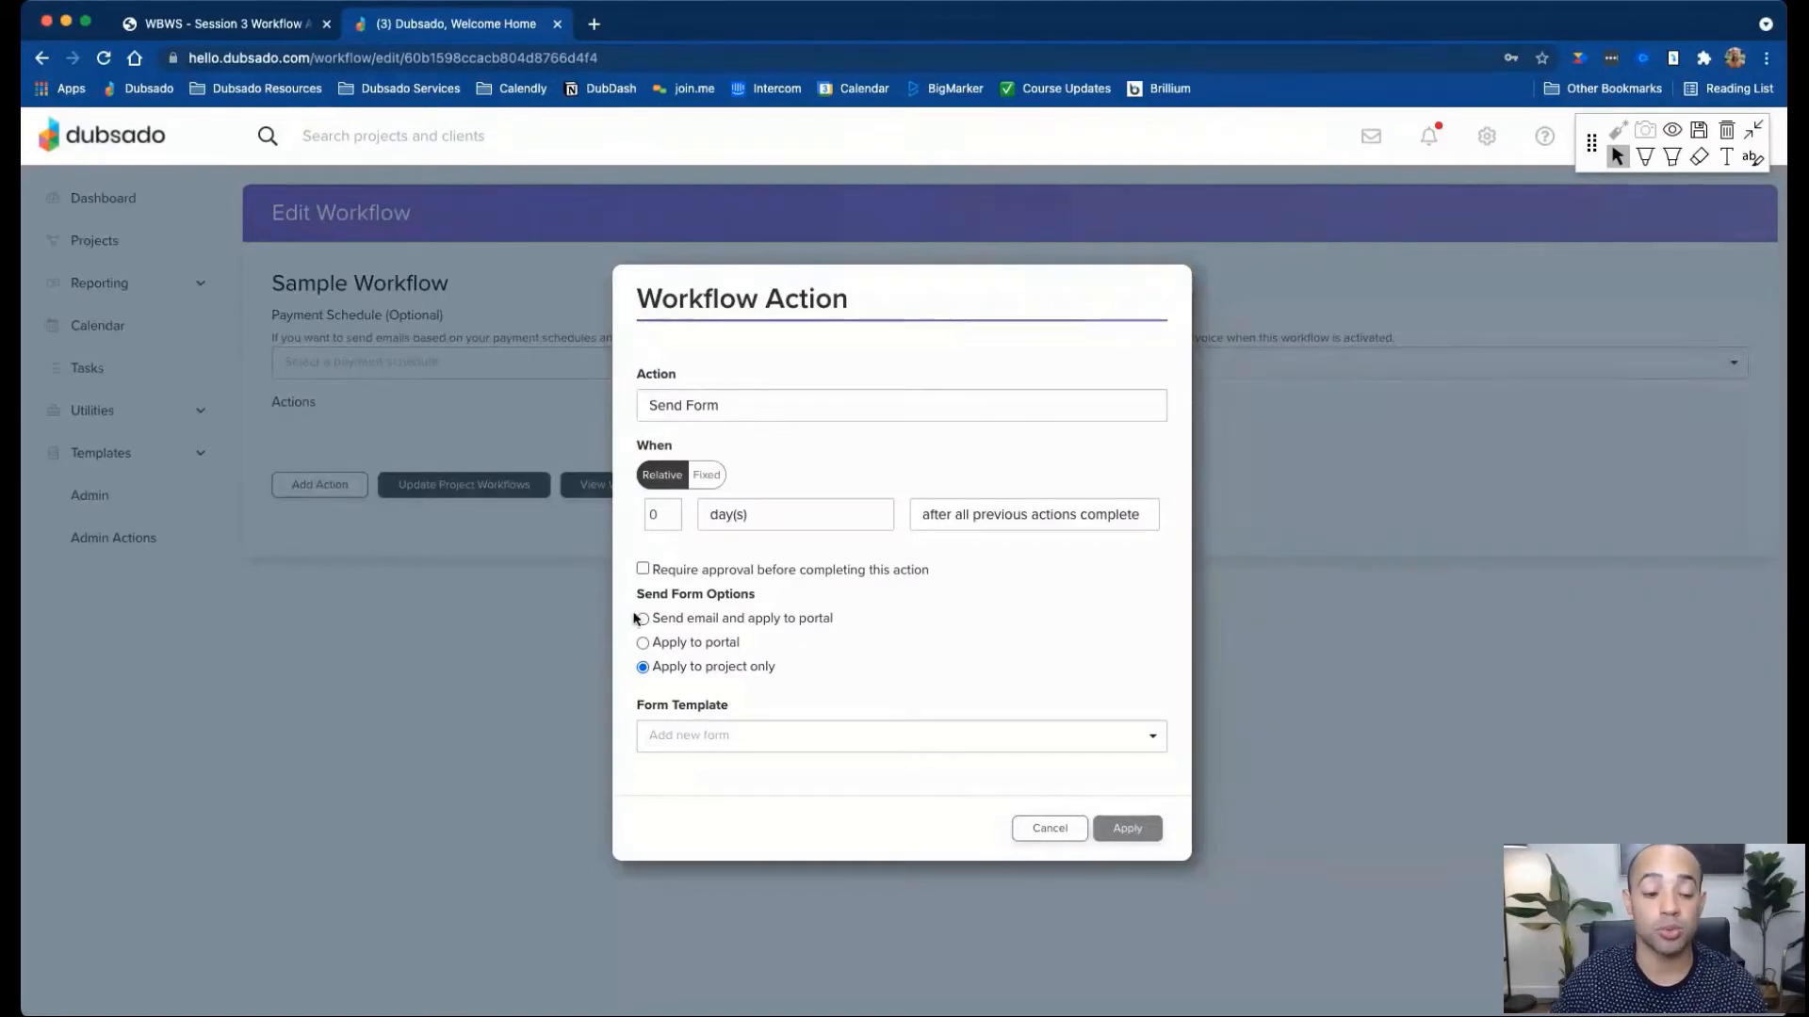
click(772, 669)
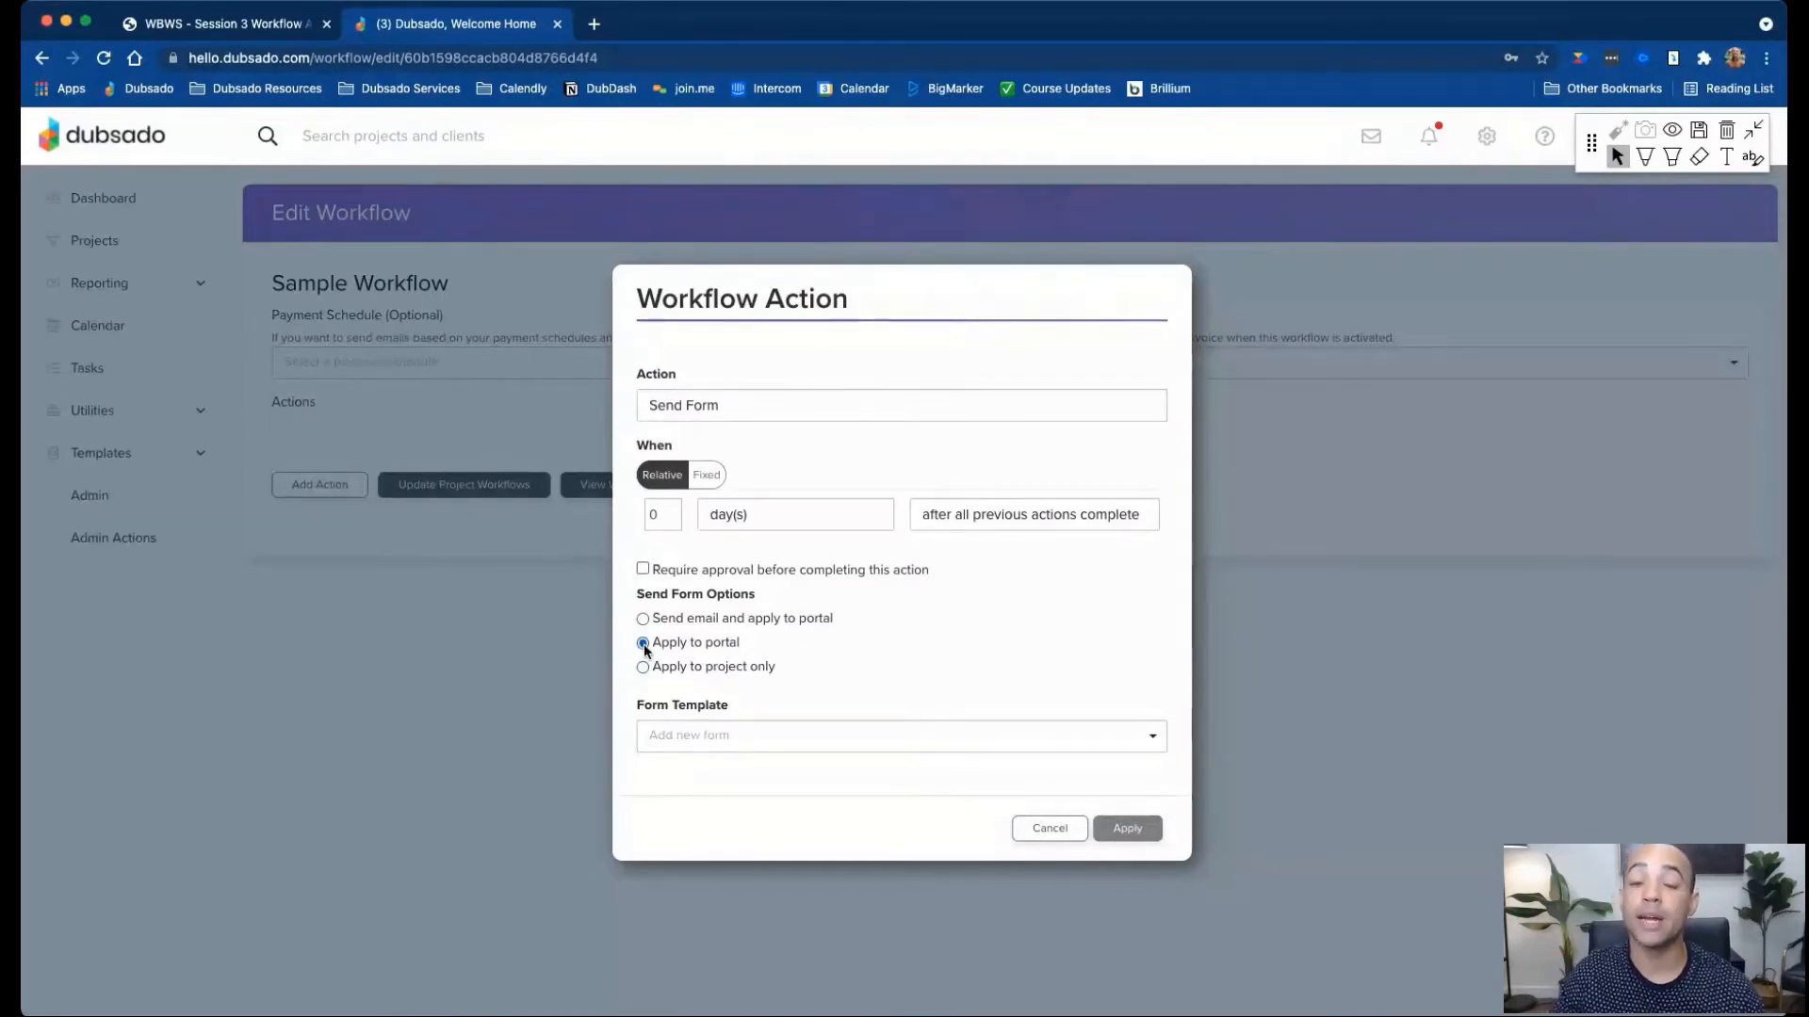
click(744, 737)
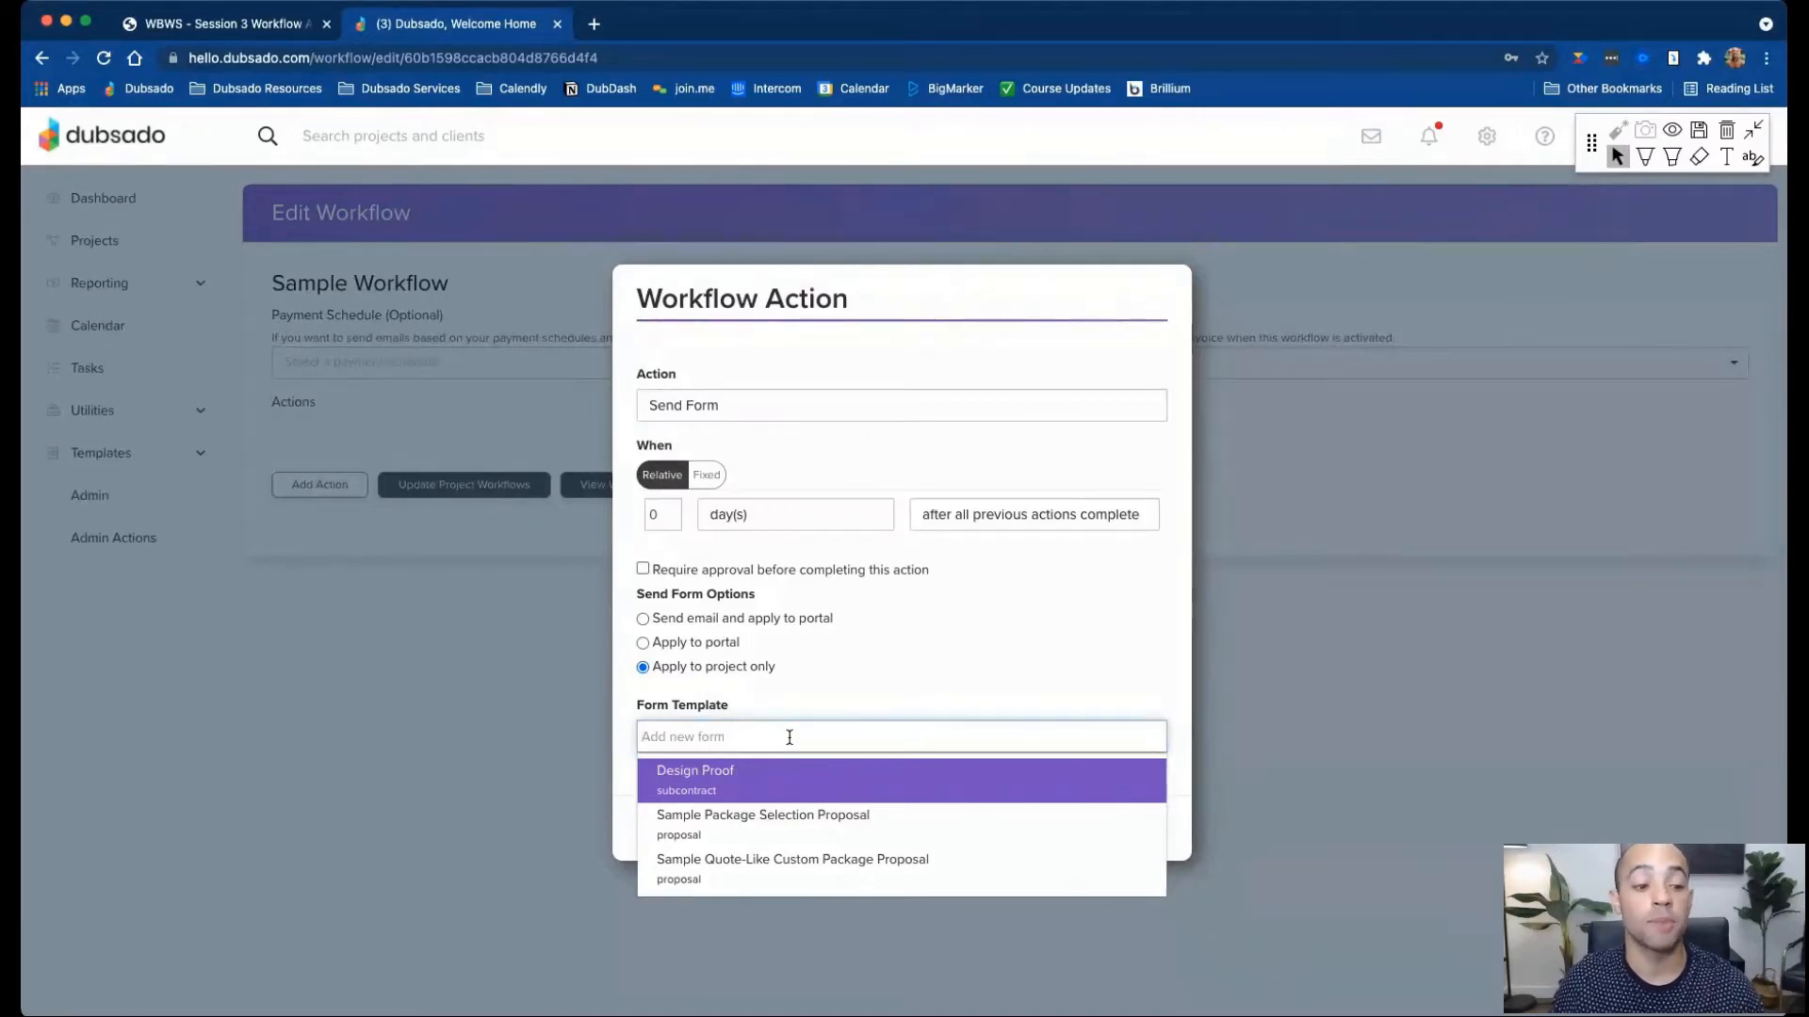
click(797, 679)
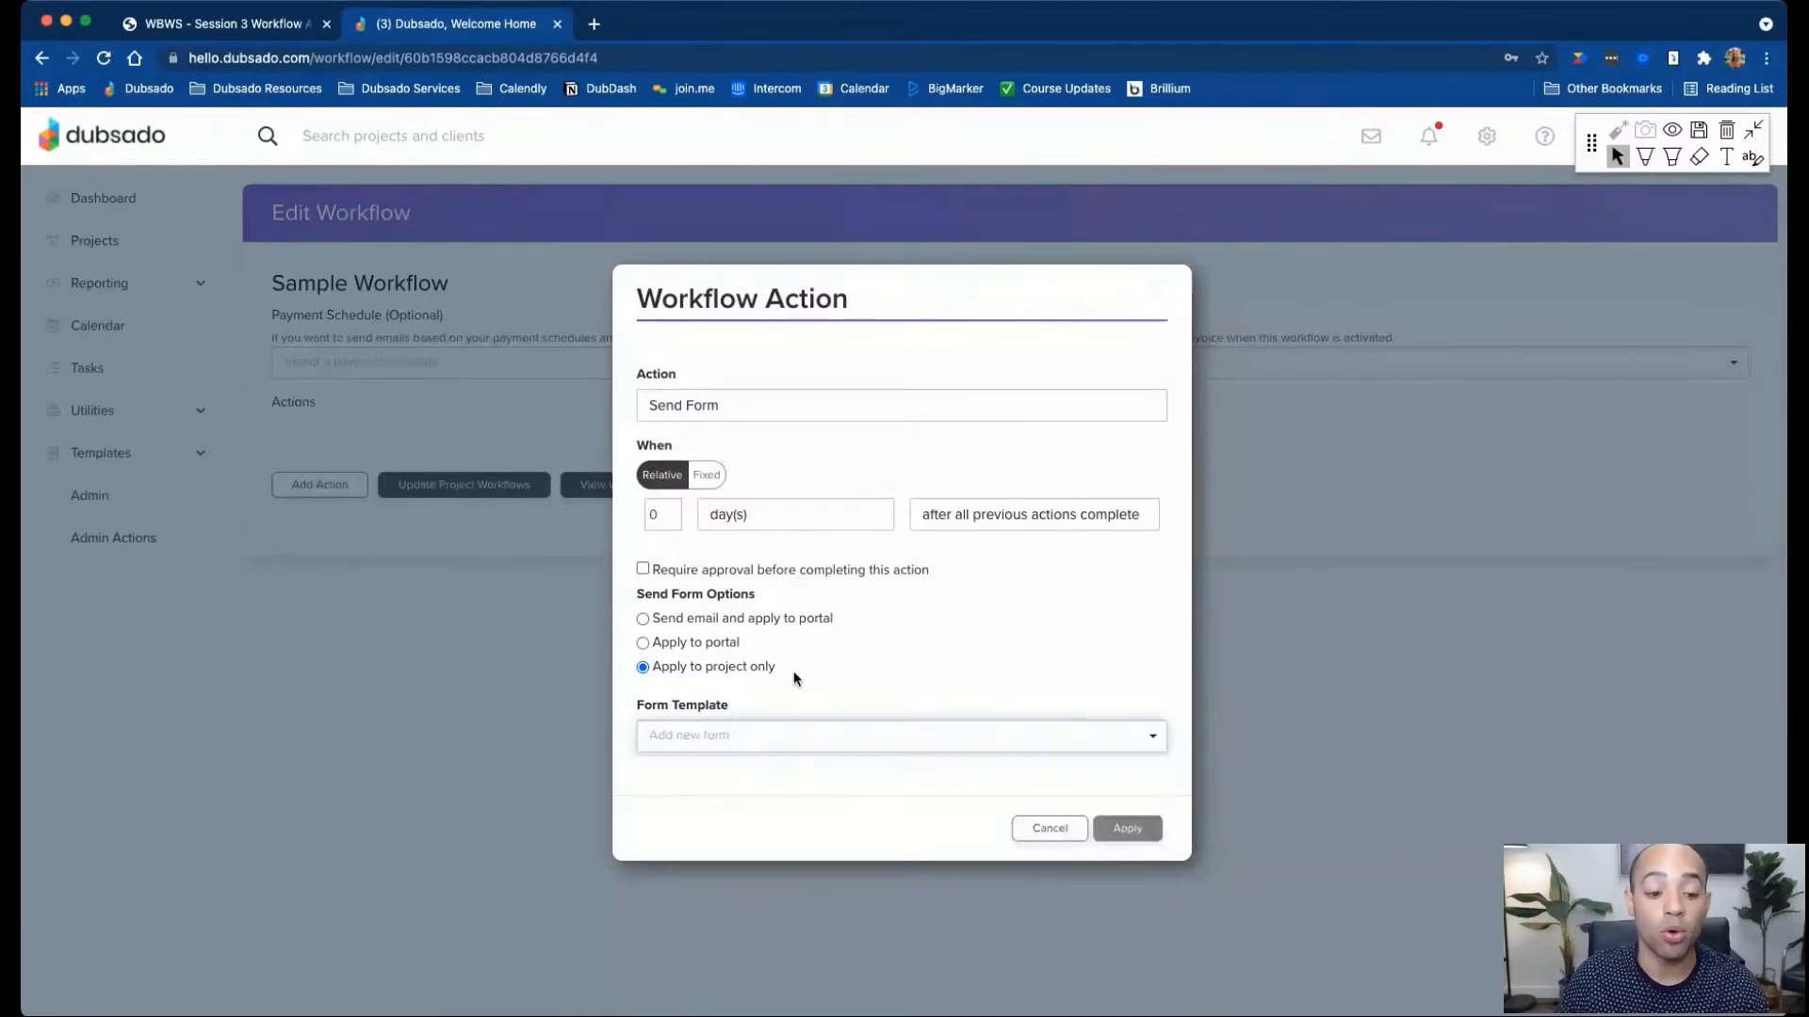
Switch the Send Form option to Apply to portal and look through the available form templates without choosing one.
click(644, 642)
click(768, 753)
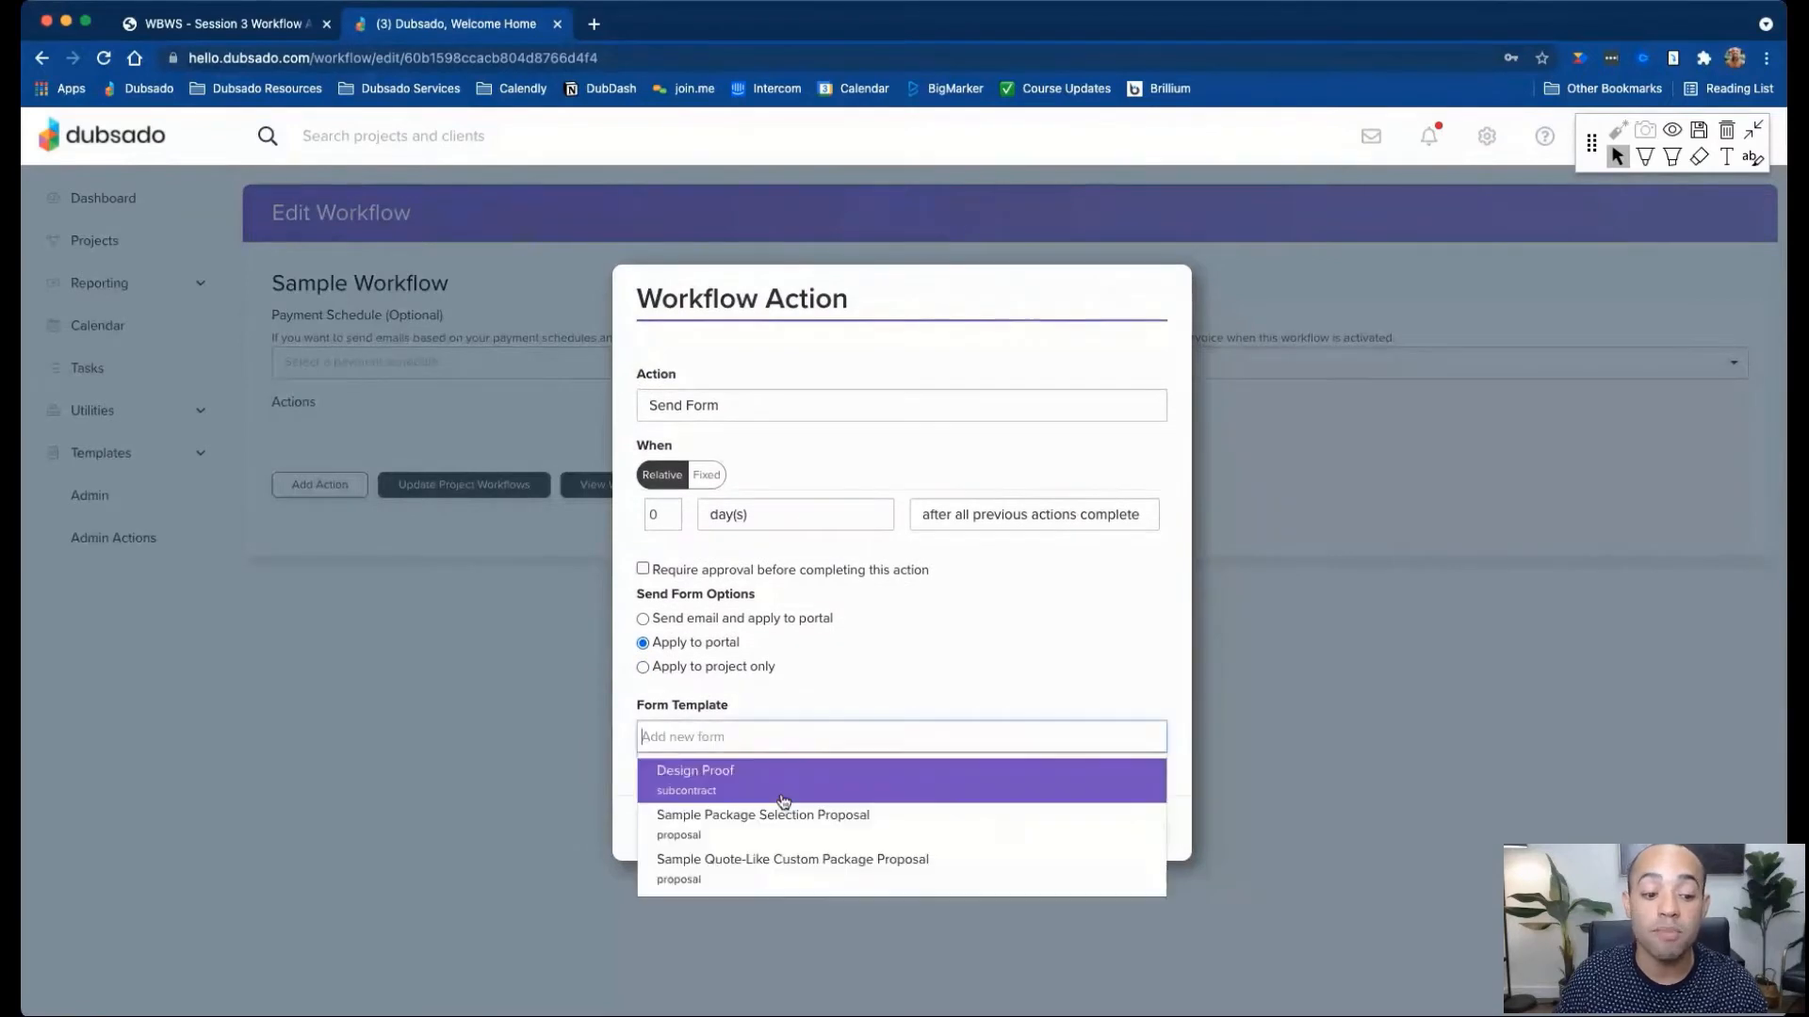
scroll(781, 802, down, 5)
scroll(781, 802, down, 1)
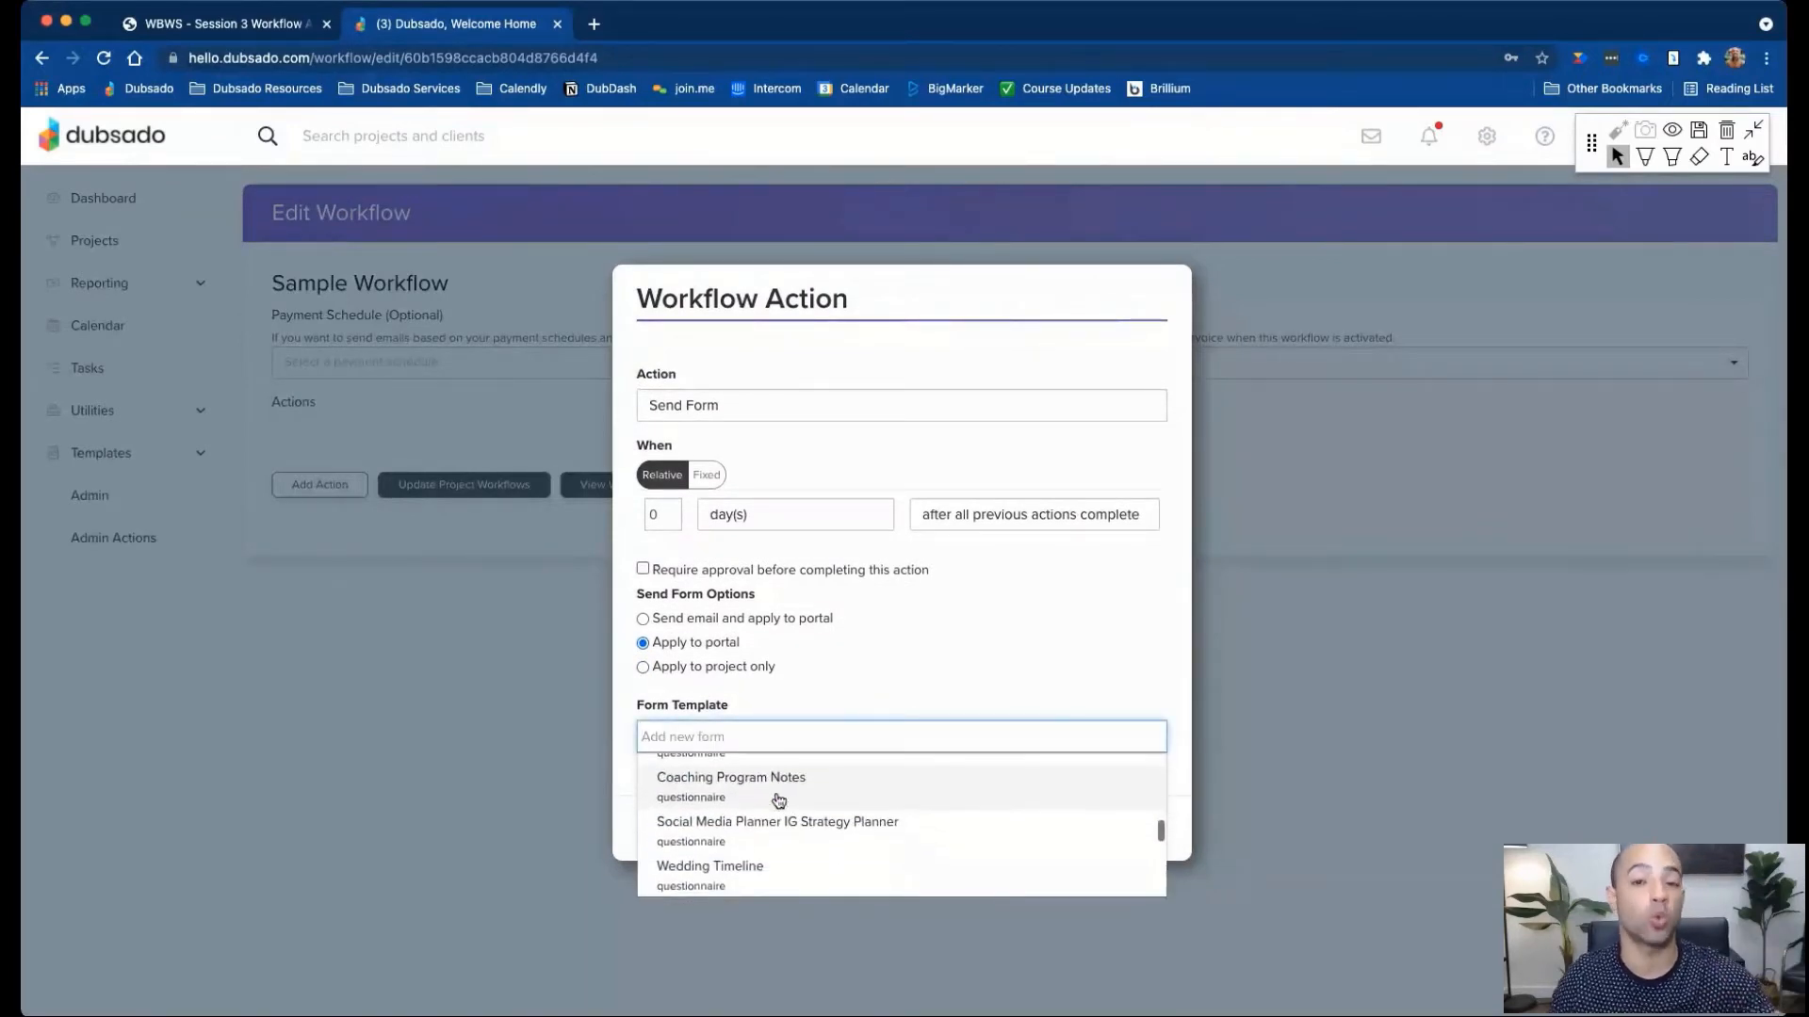
scroll(778, 801, down, 1)
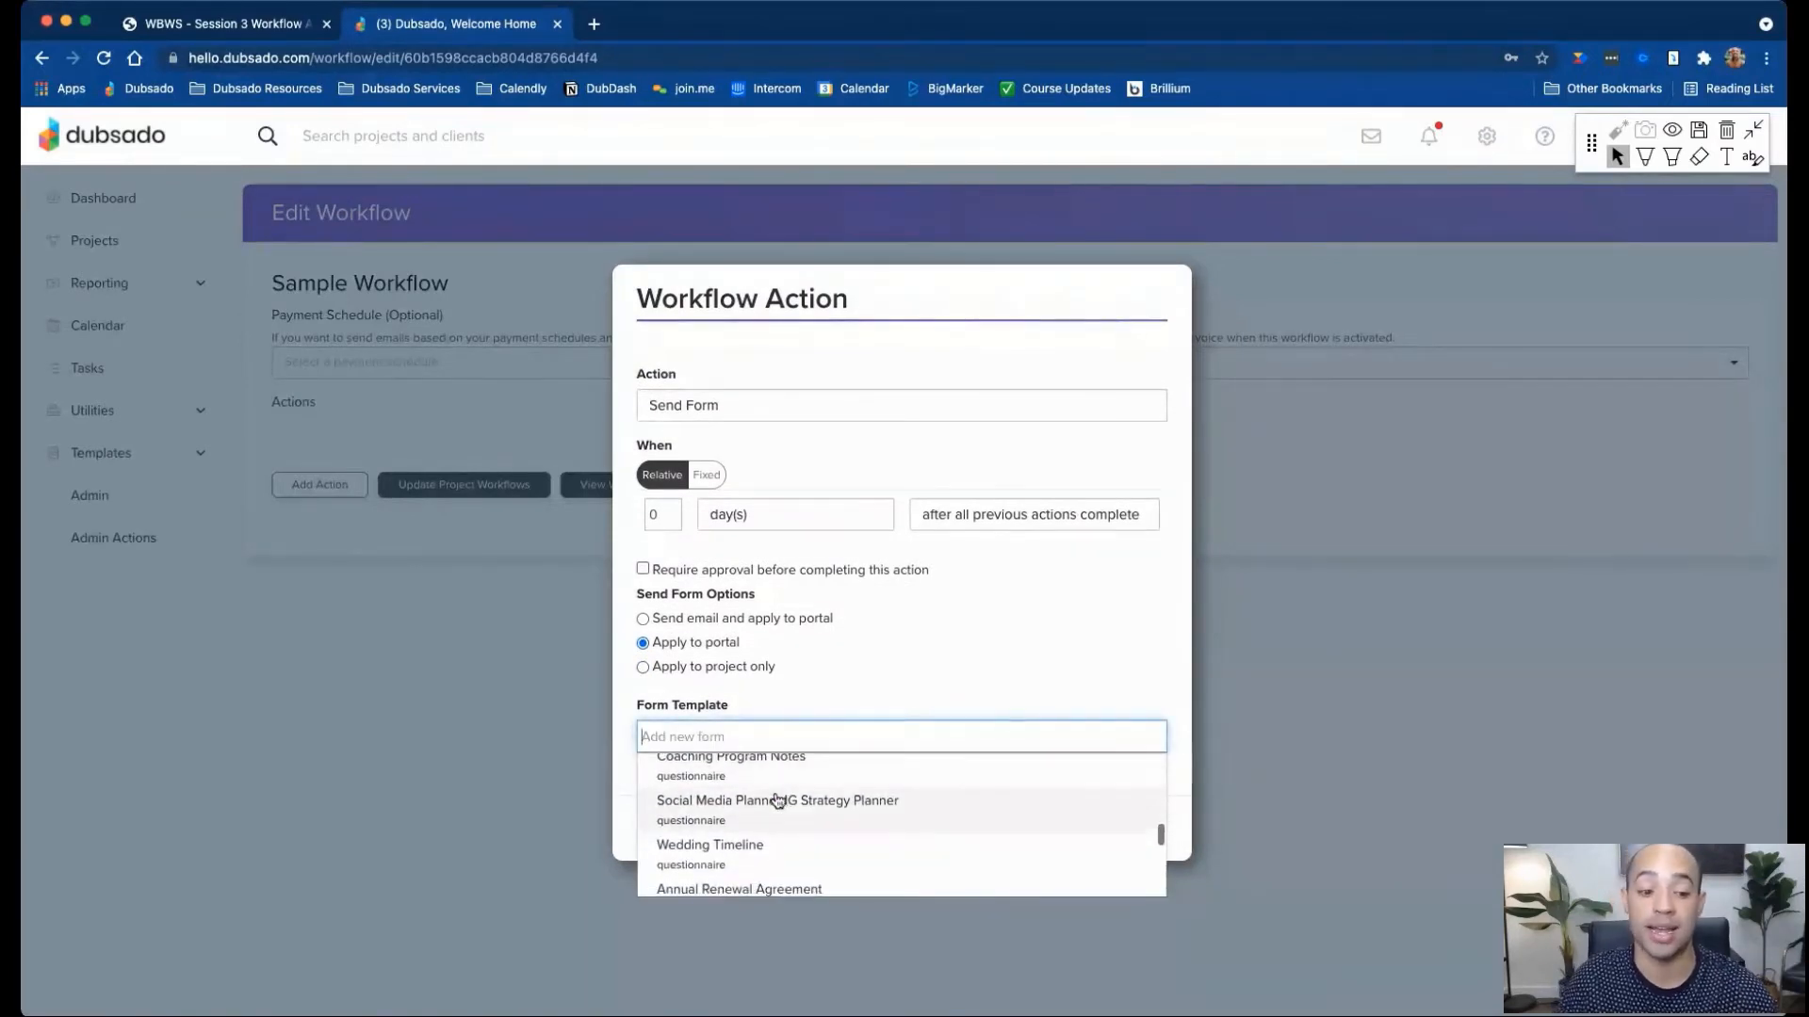
click(816, 678)
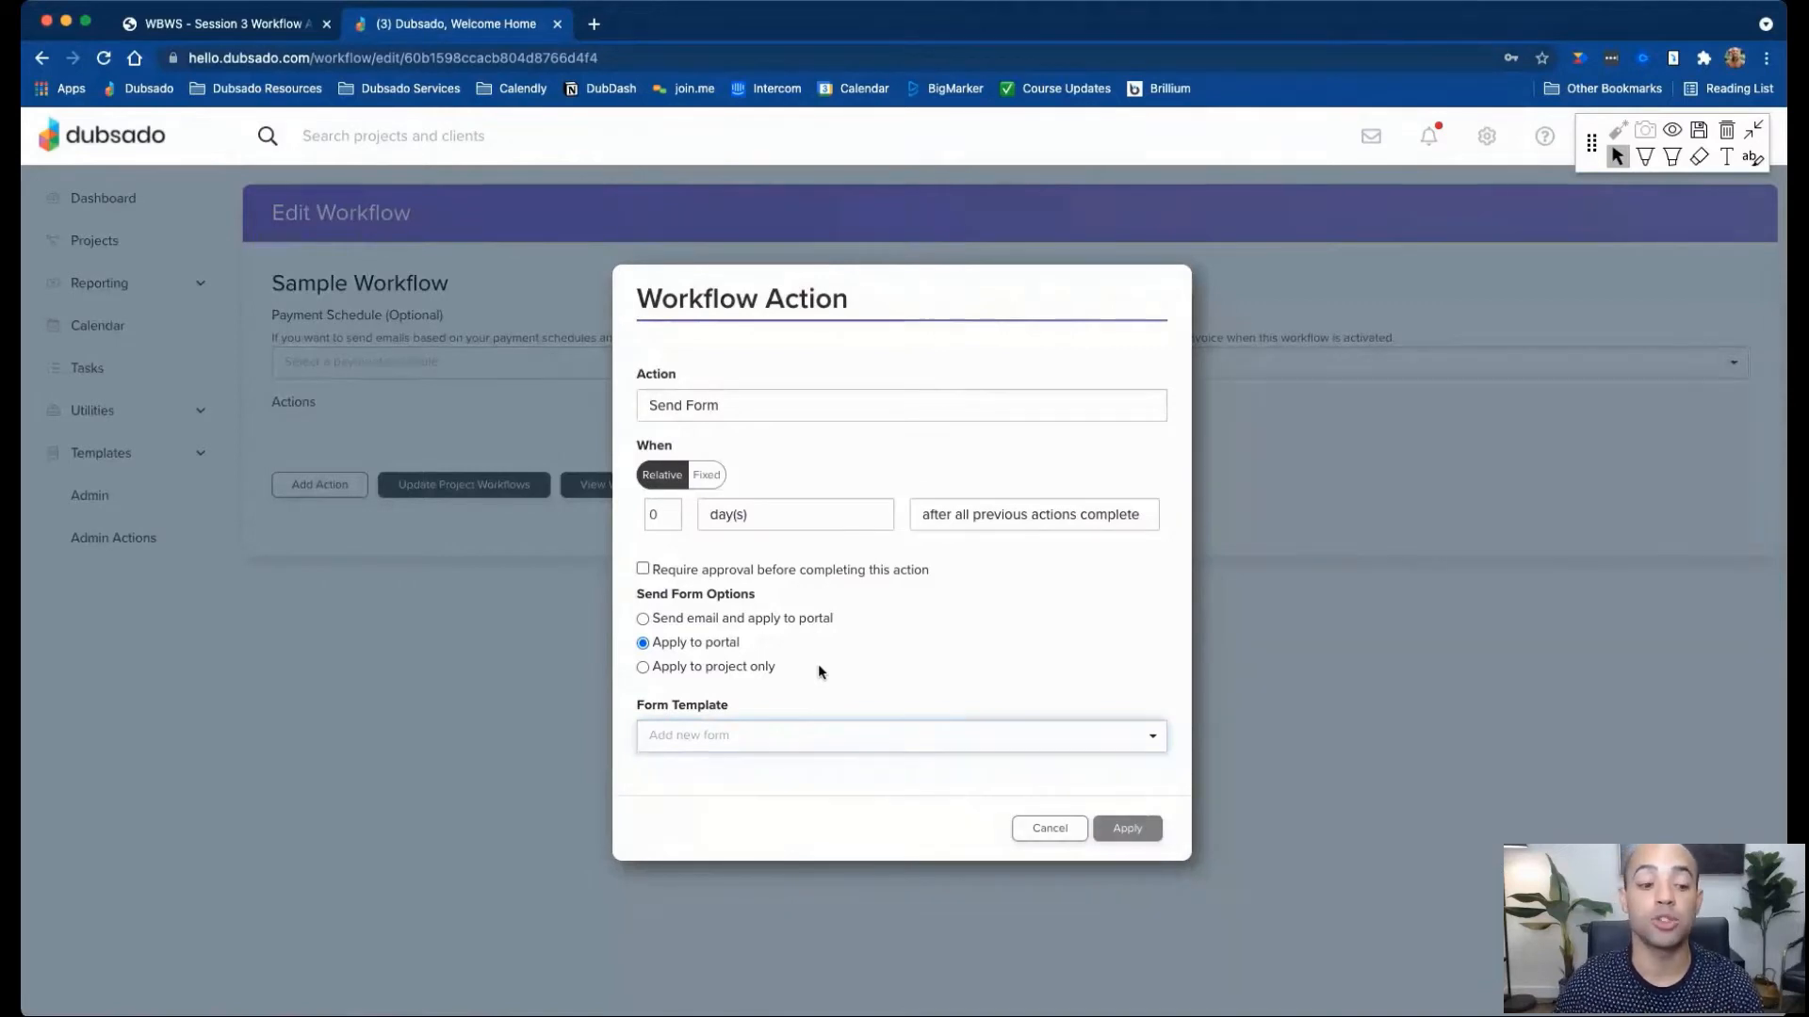
Set the Send Form option to Send email and apply to portal, and review the email fields it offers.
click(642, 618)
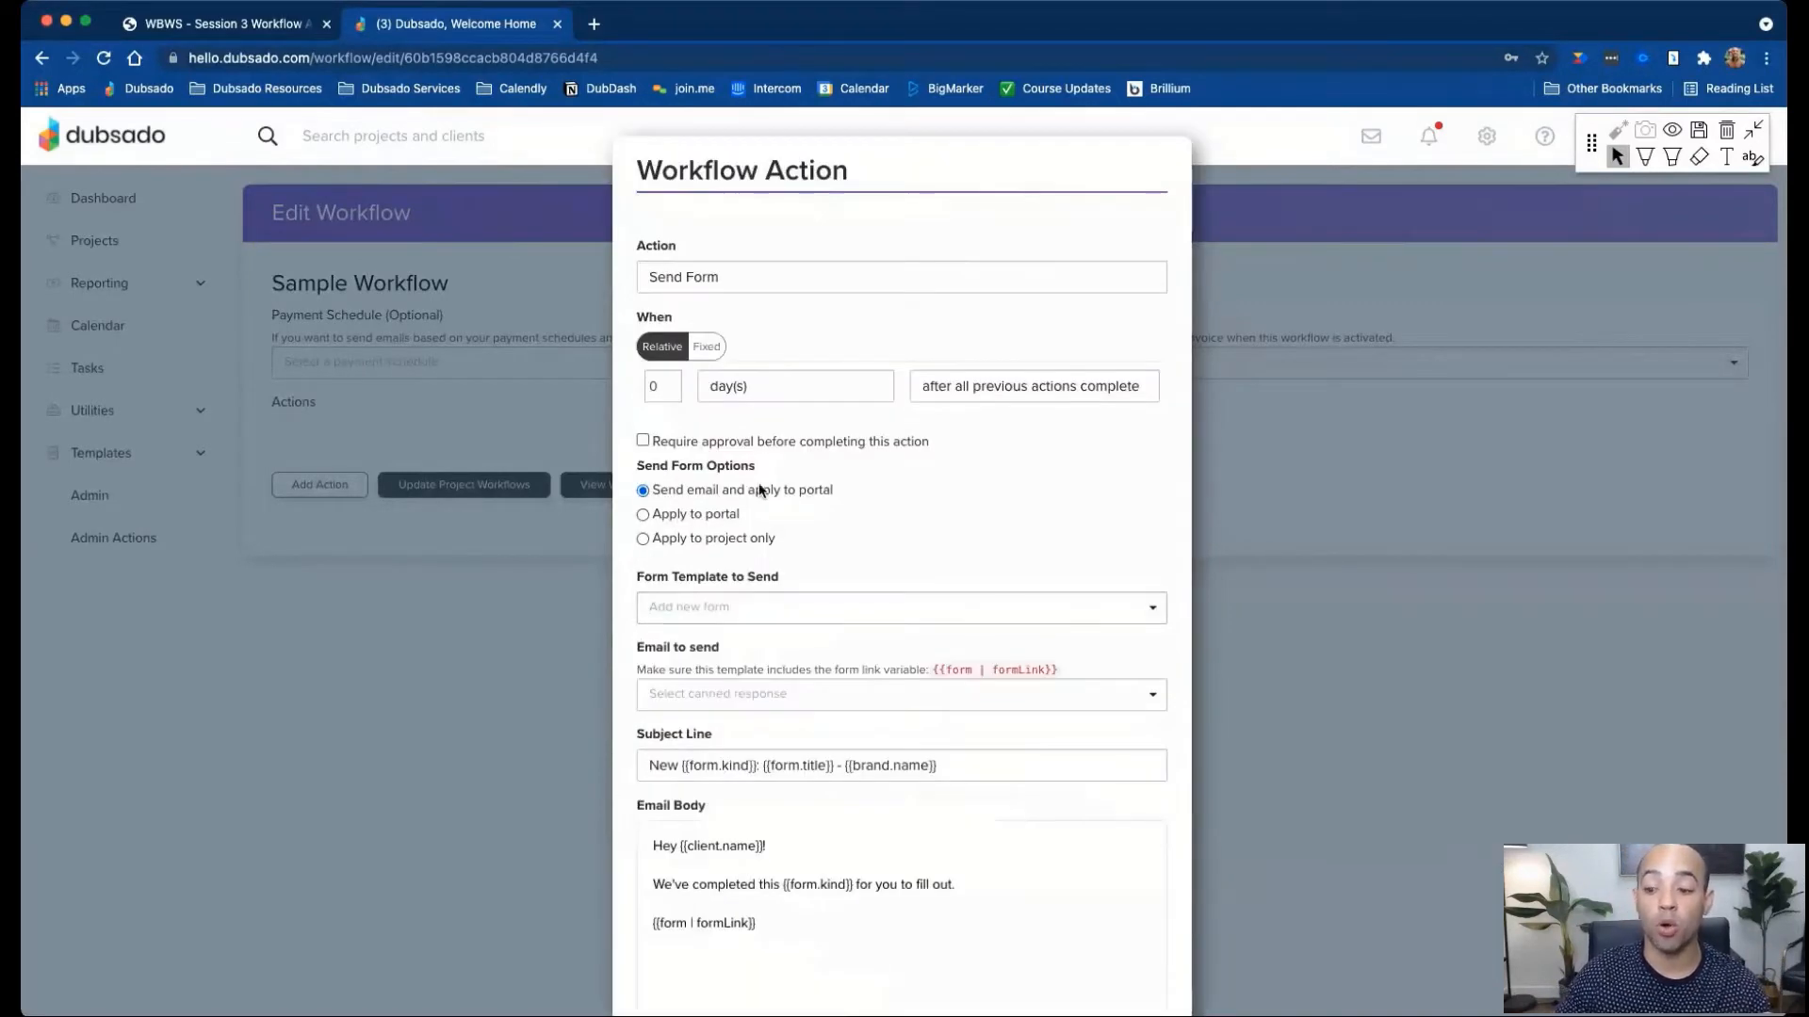
scroll(1013, 582, down, 1)
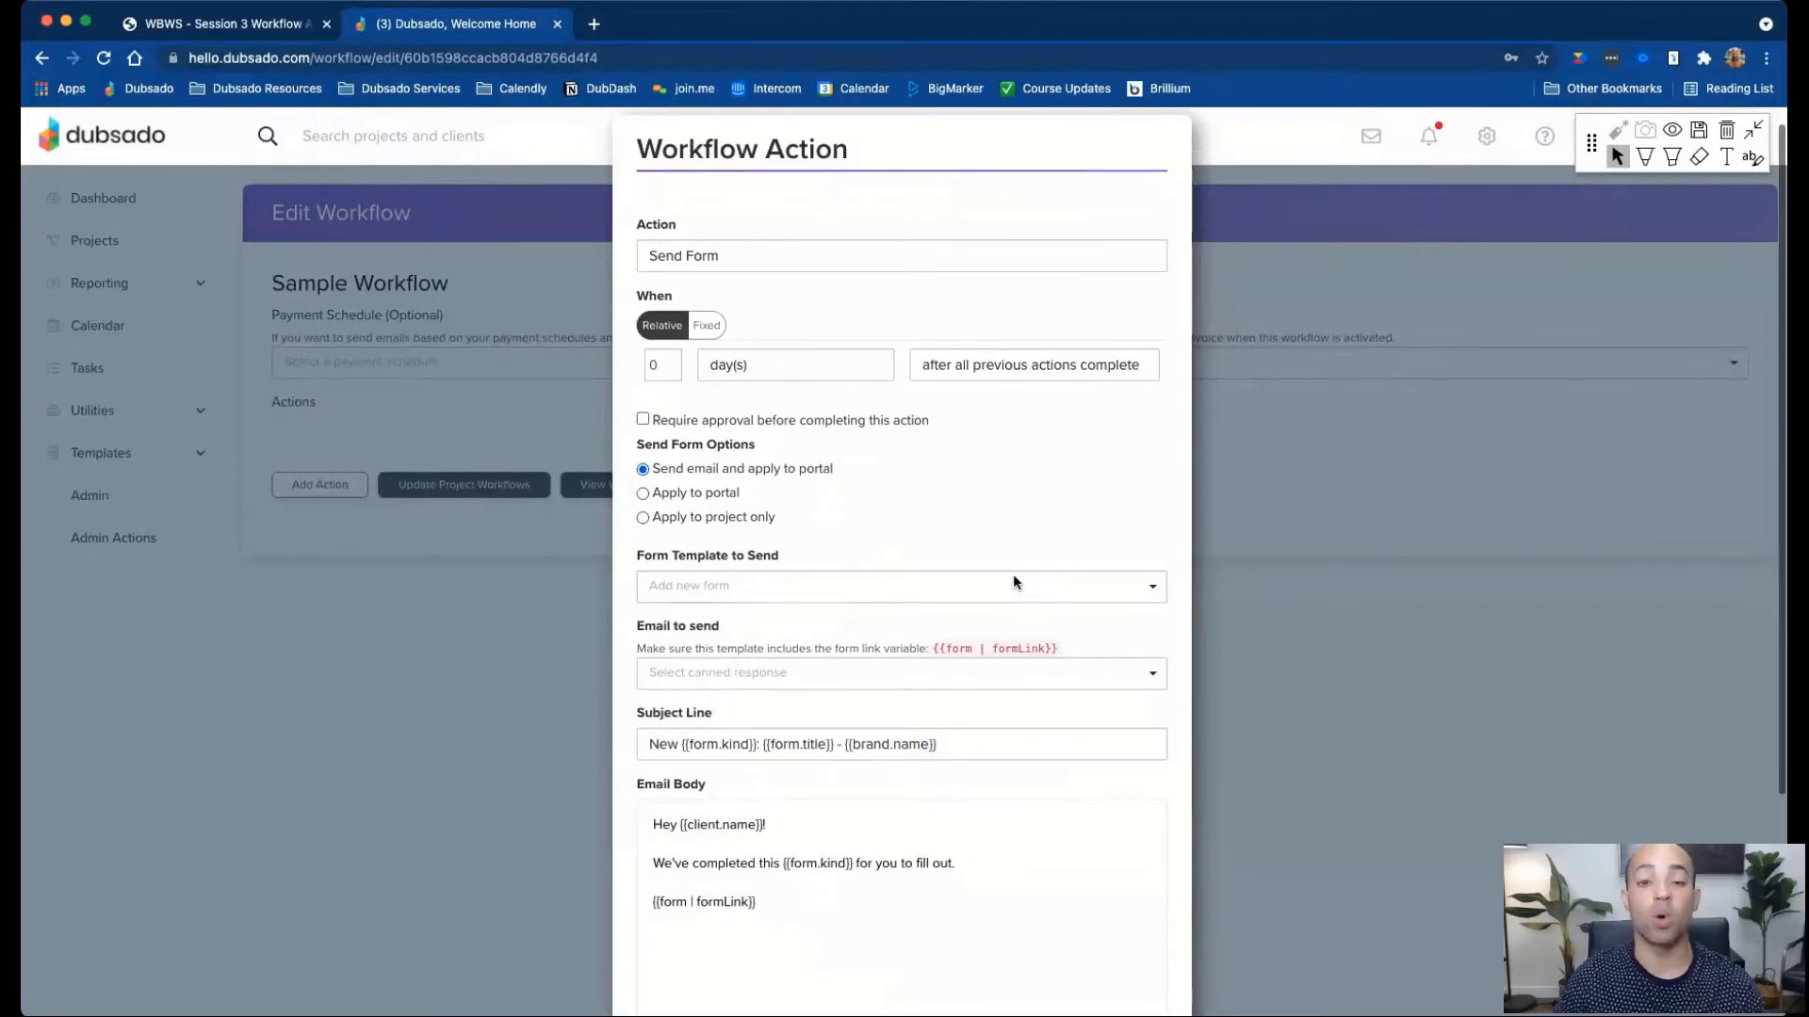
scroll(1014, 581, down, 1)
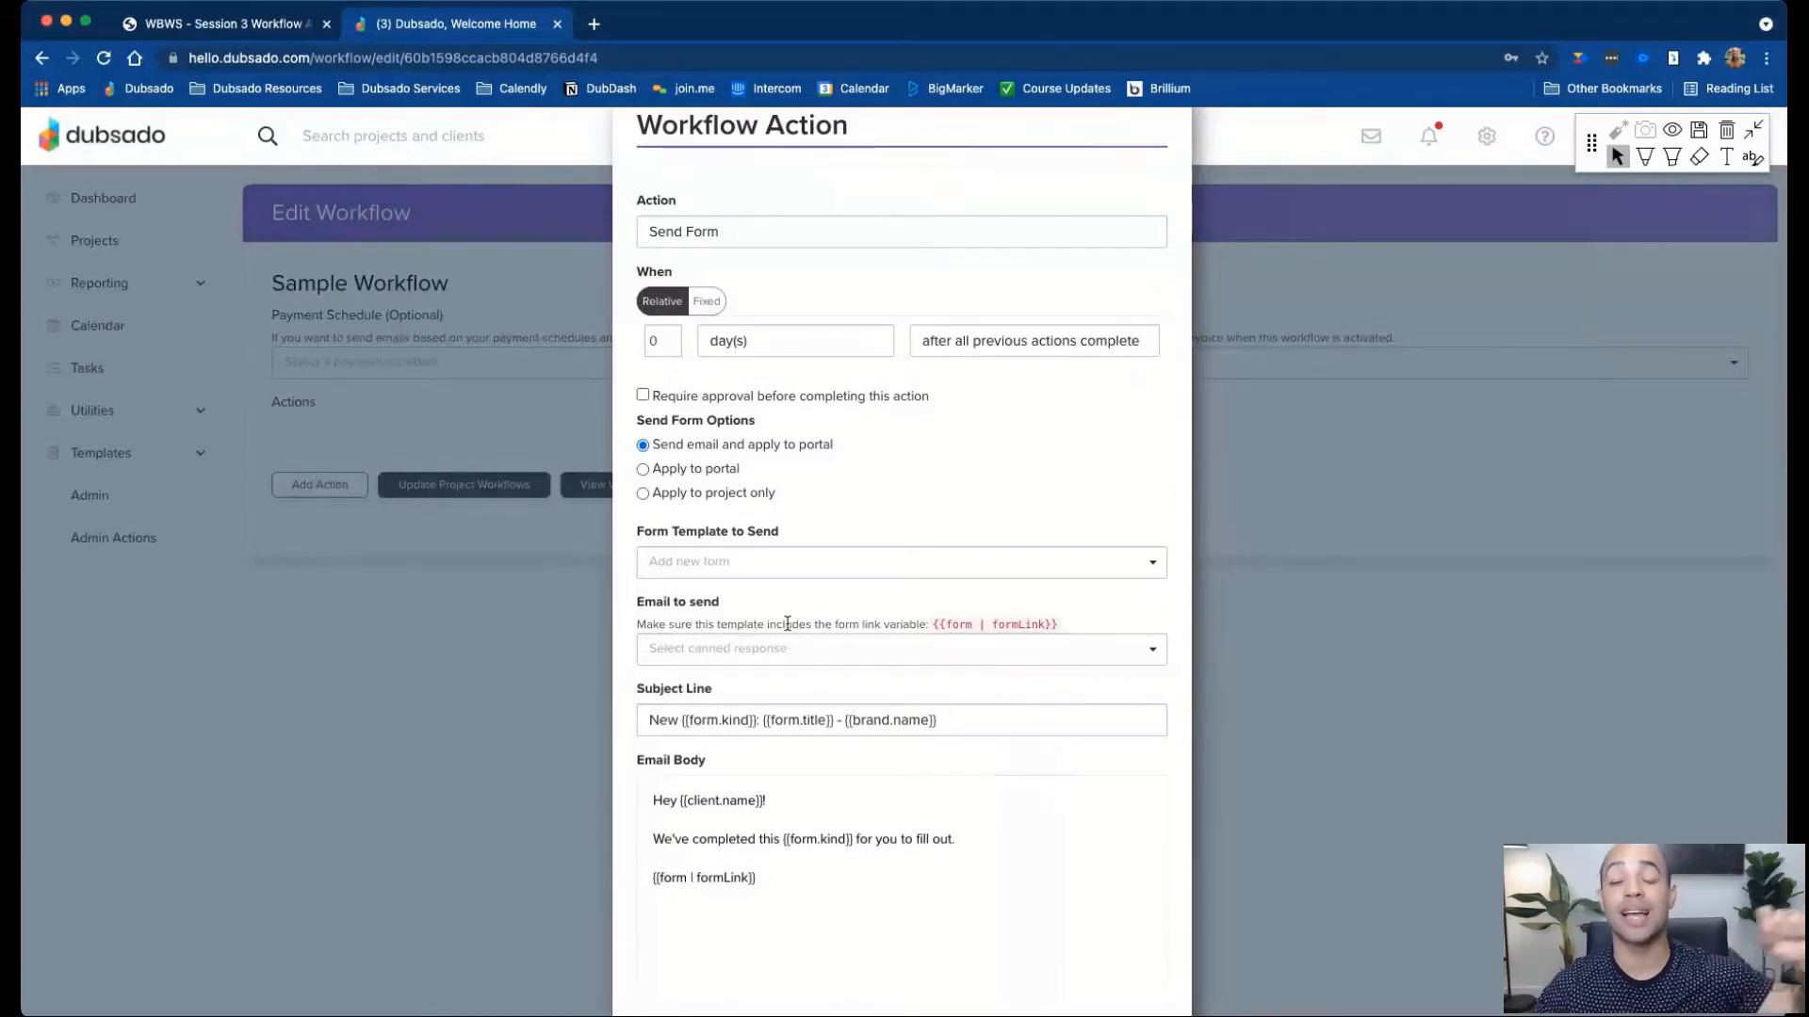
scroll(927, 528, up, 1)
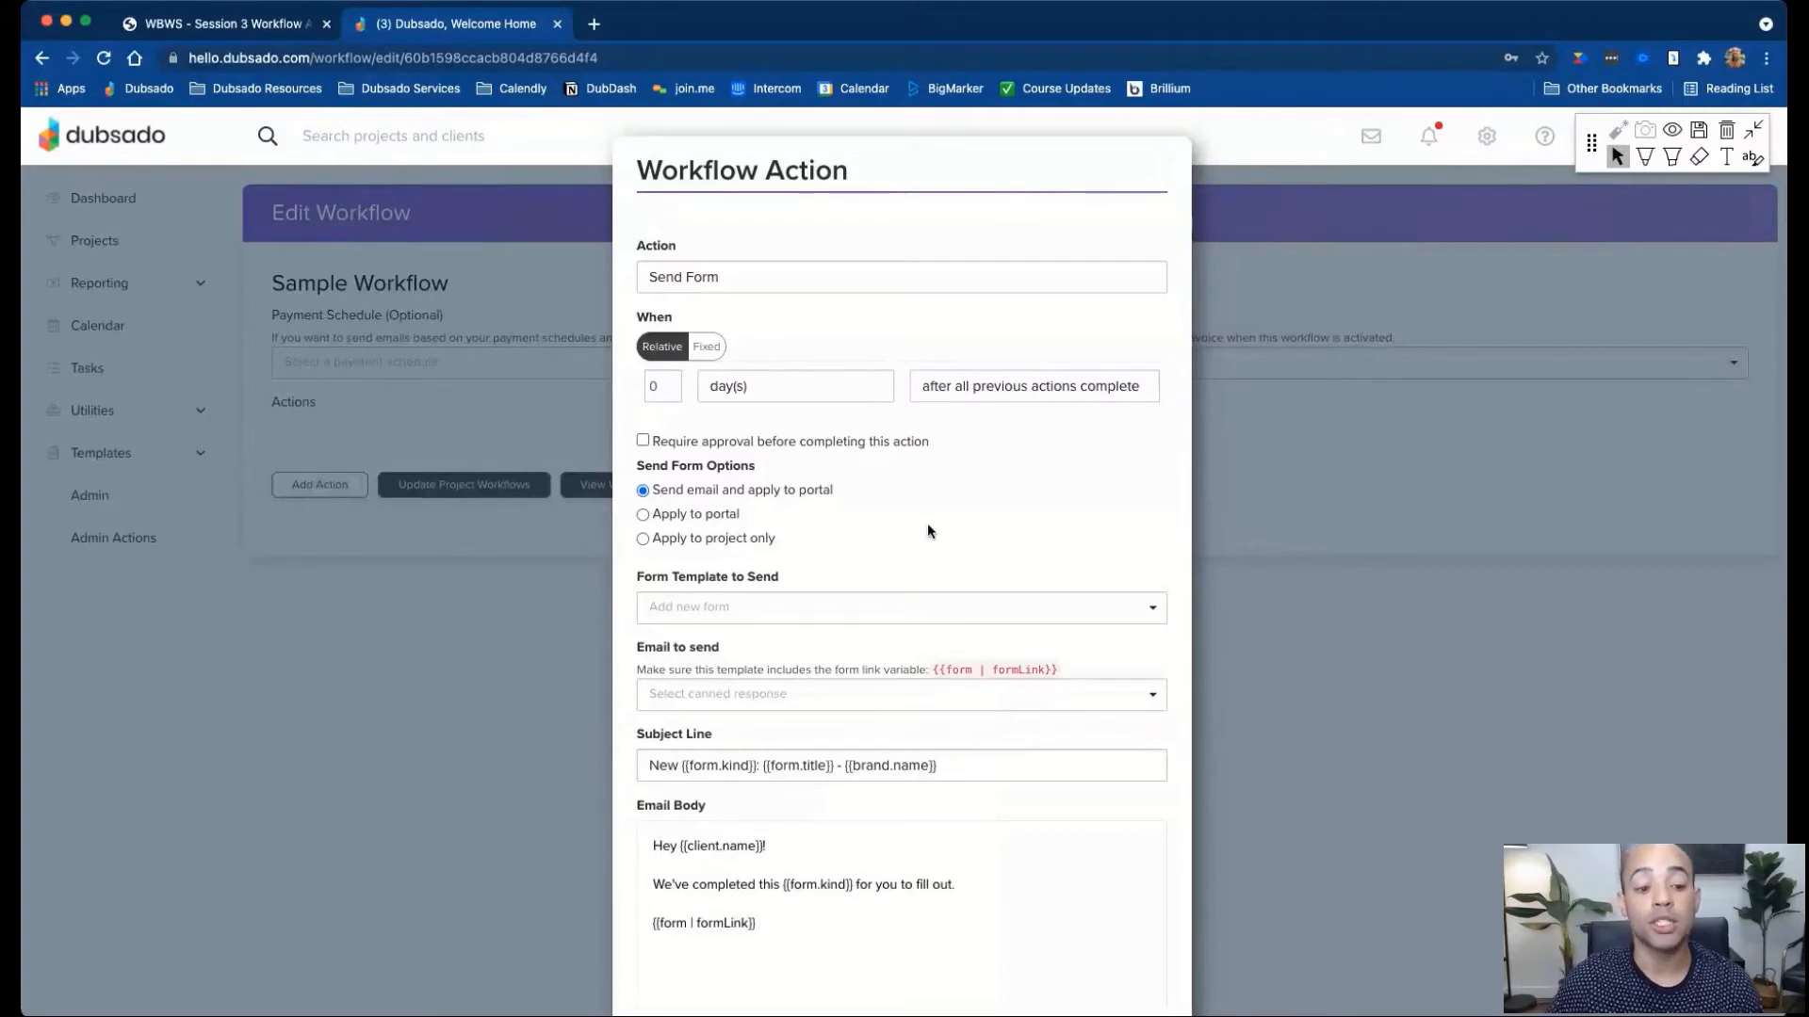
Search the form templates for intake and choose Intake Questionnaire as the form template to send.
click(808, 617)
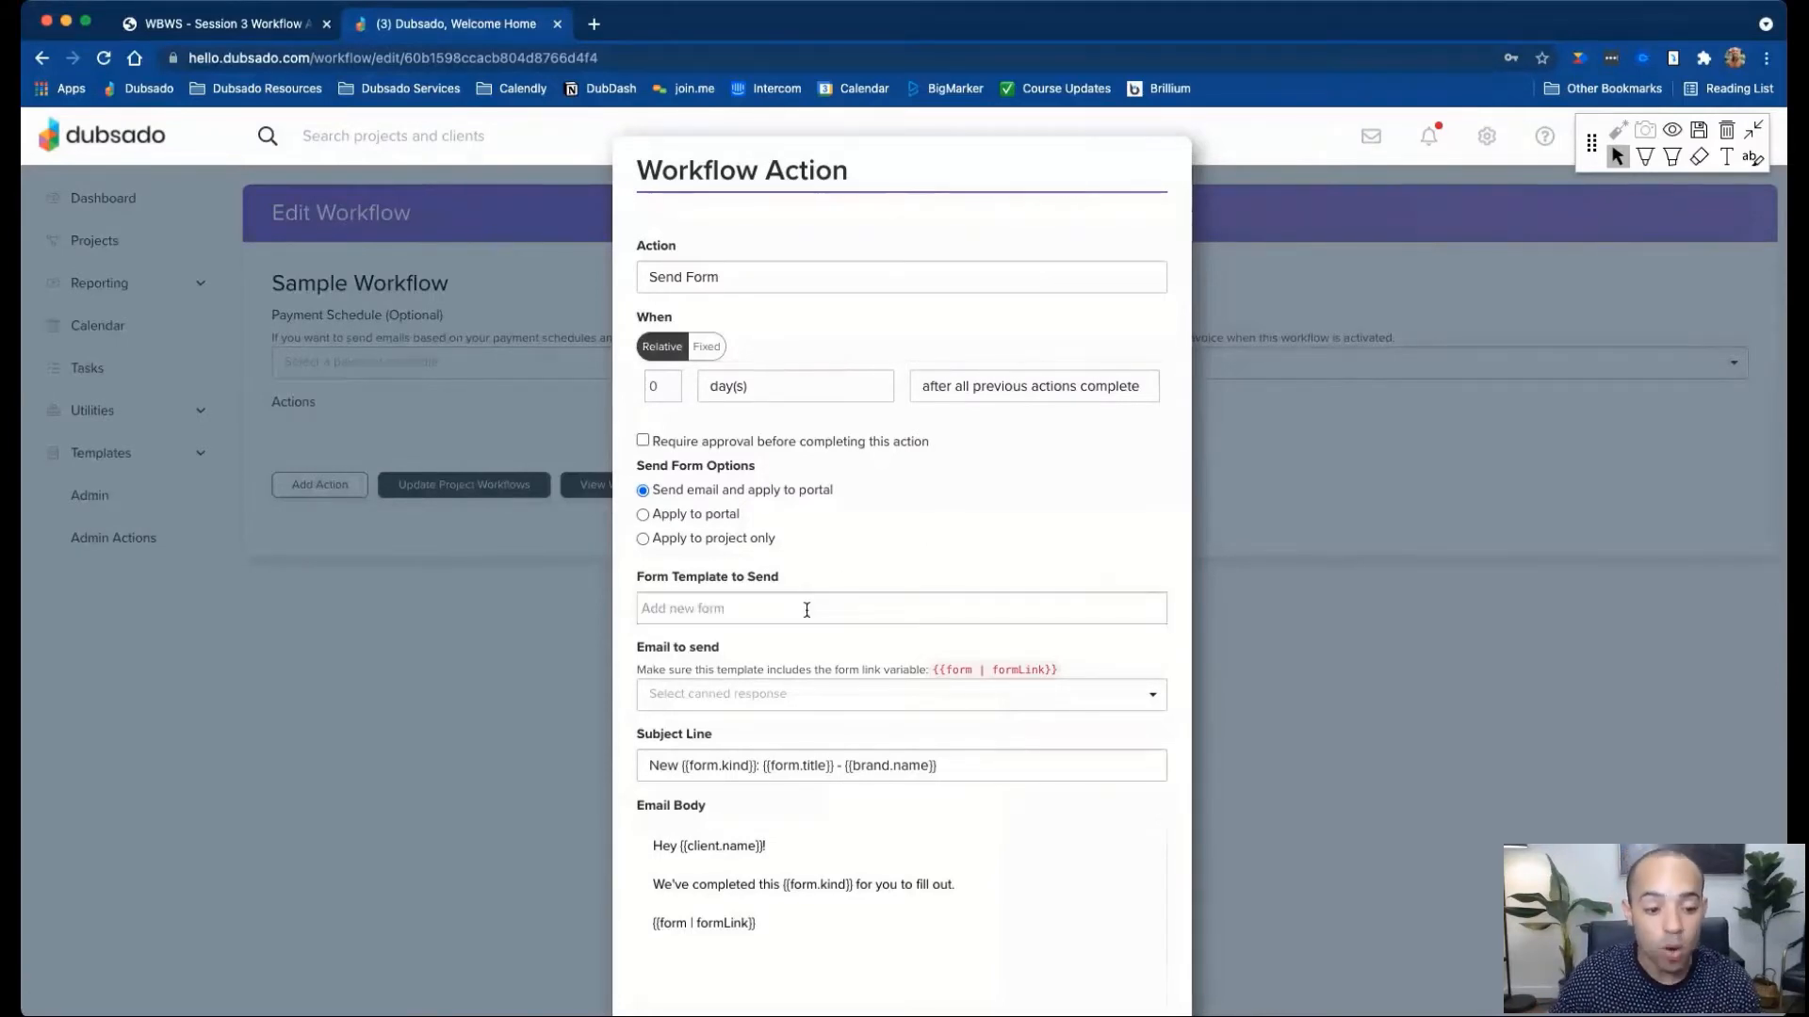
scroll(816, 717, down, 5)
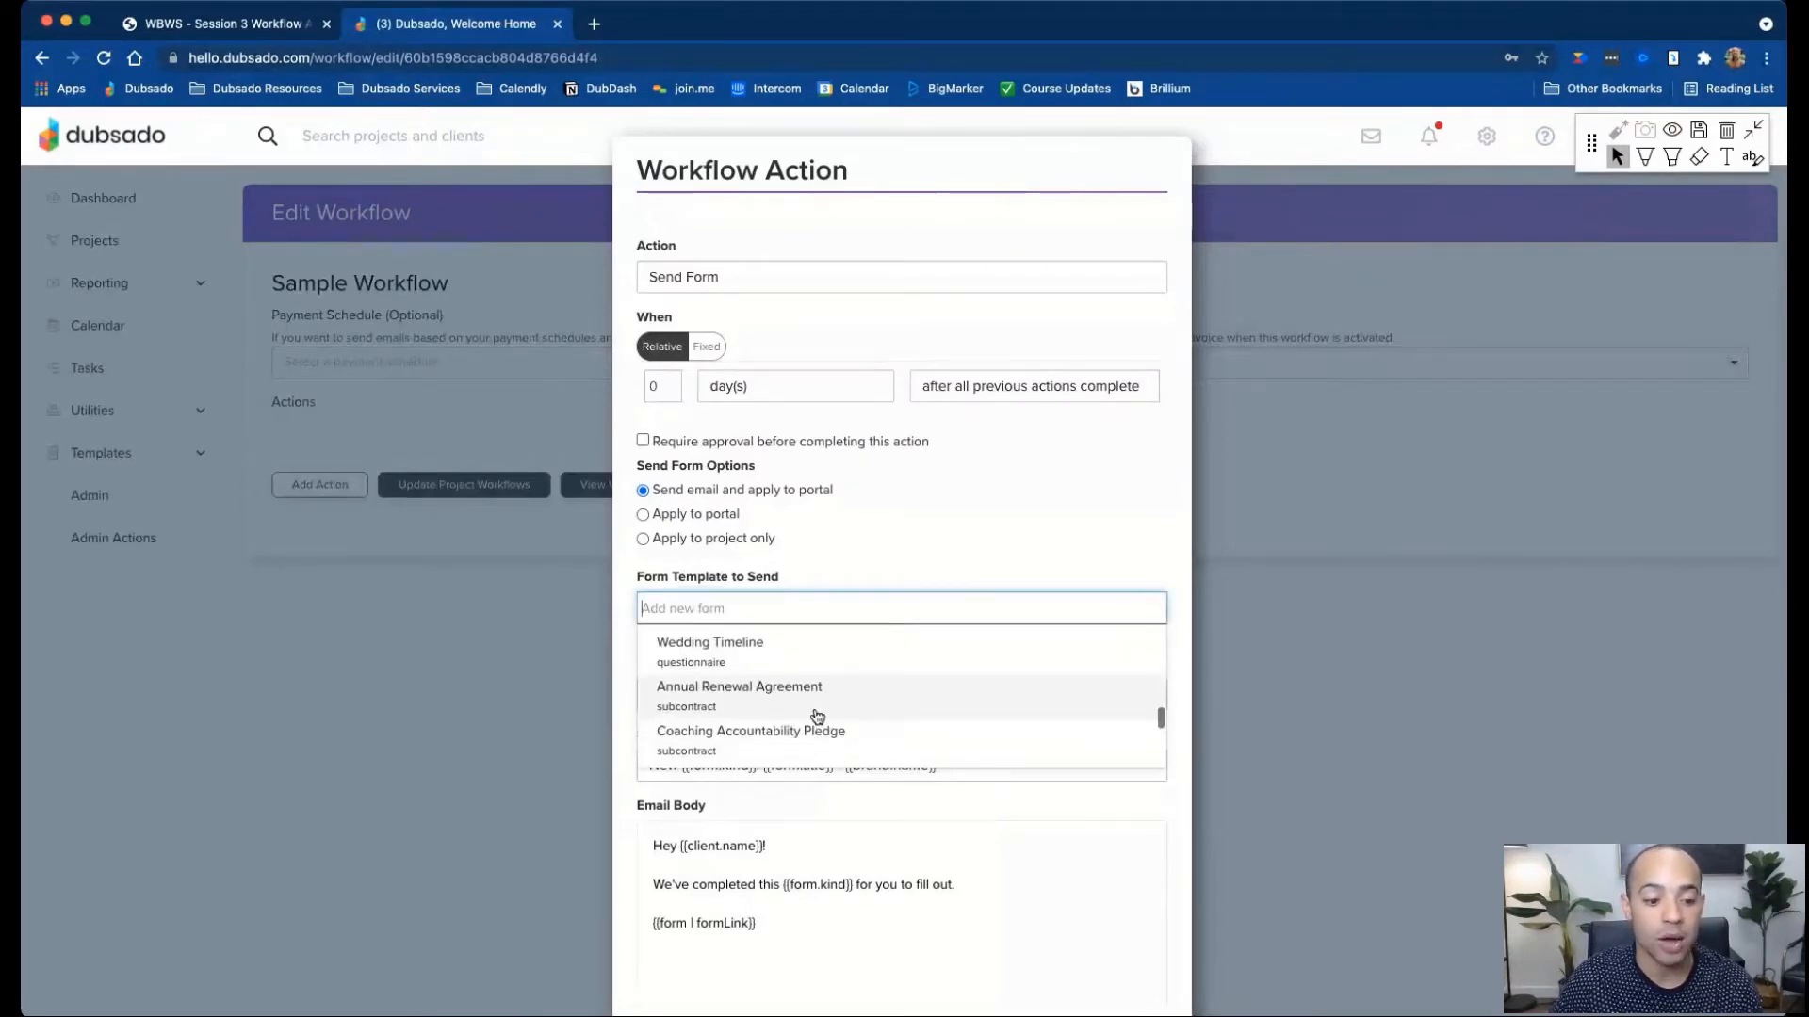
scroll(817, 717, down, 1)
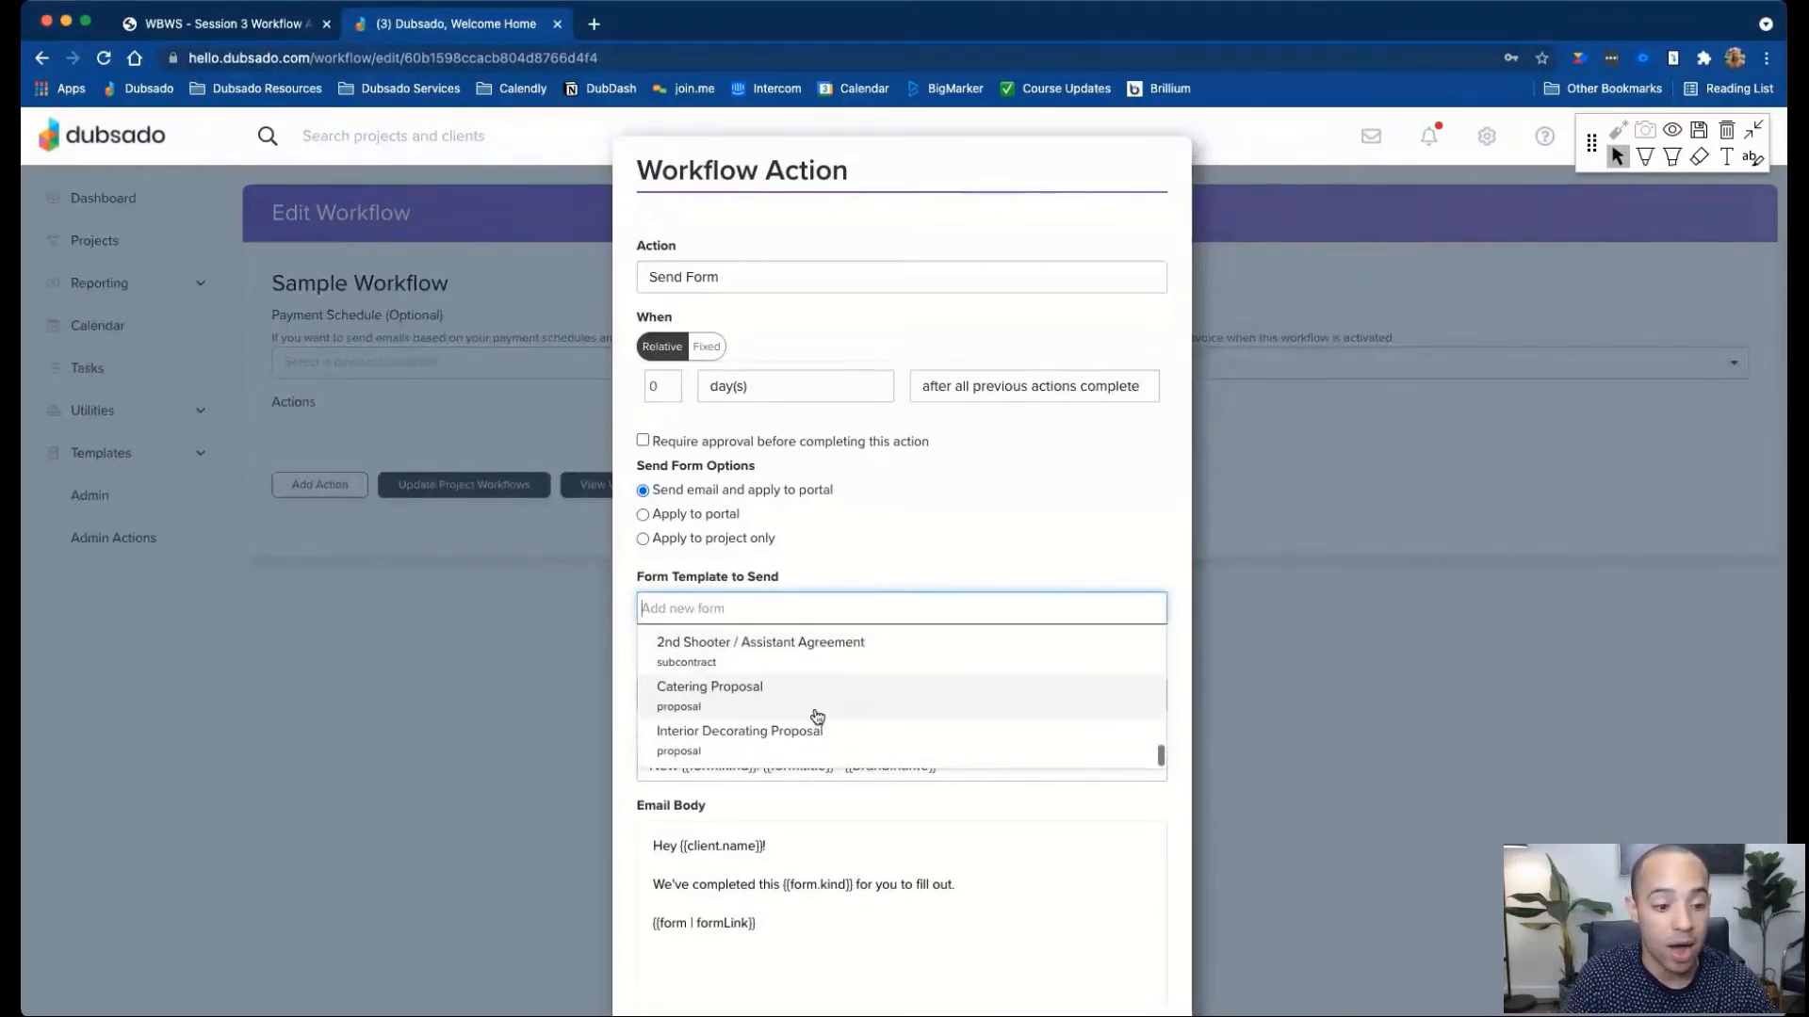
text(intake)
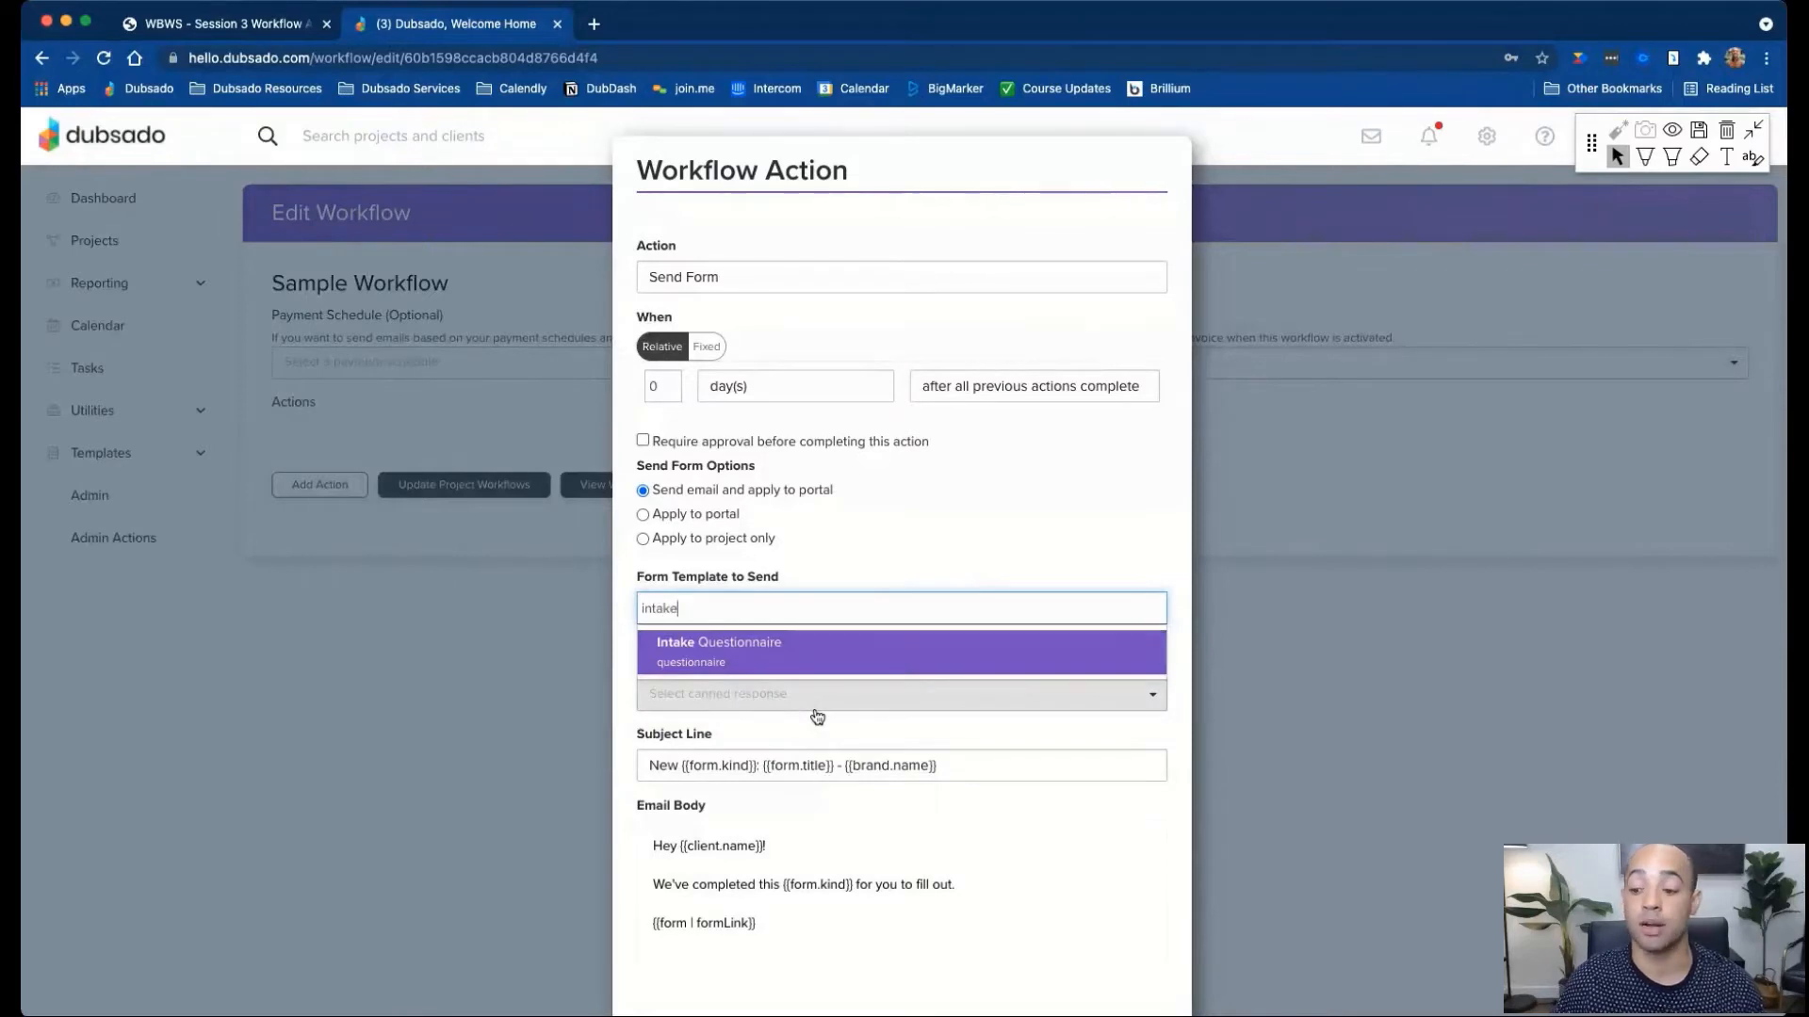
click(808, 652)
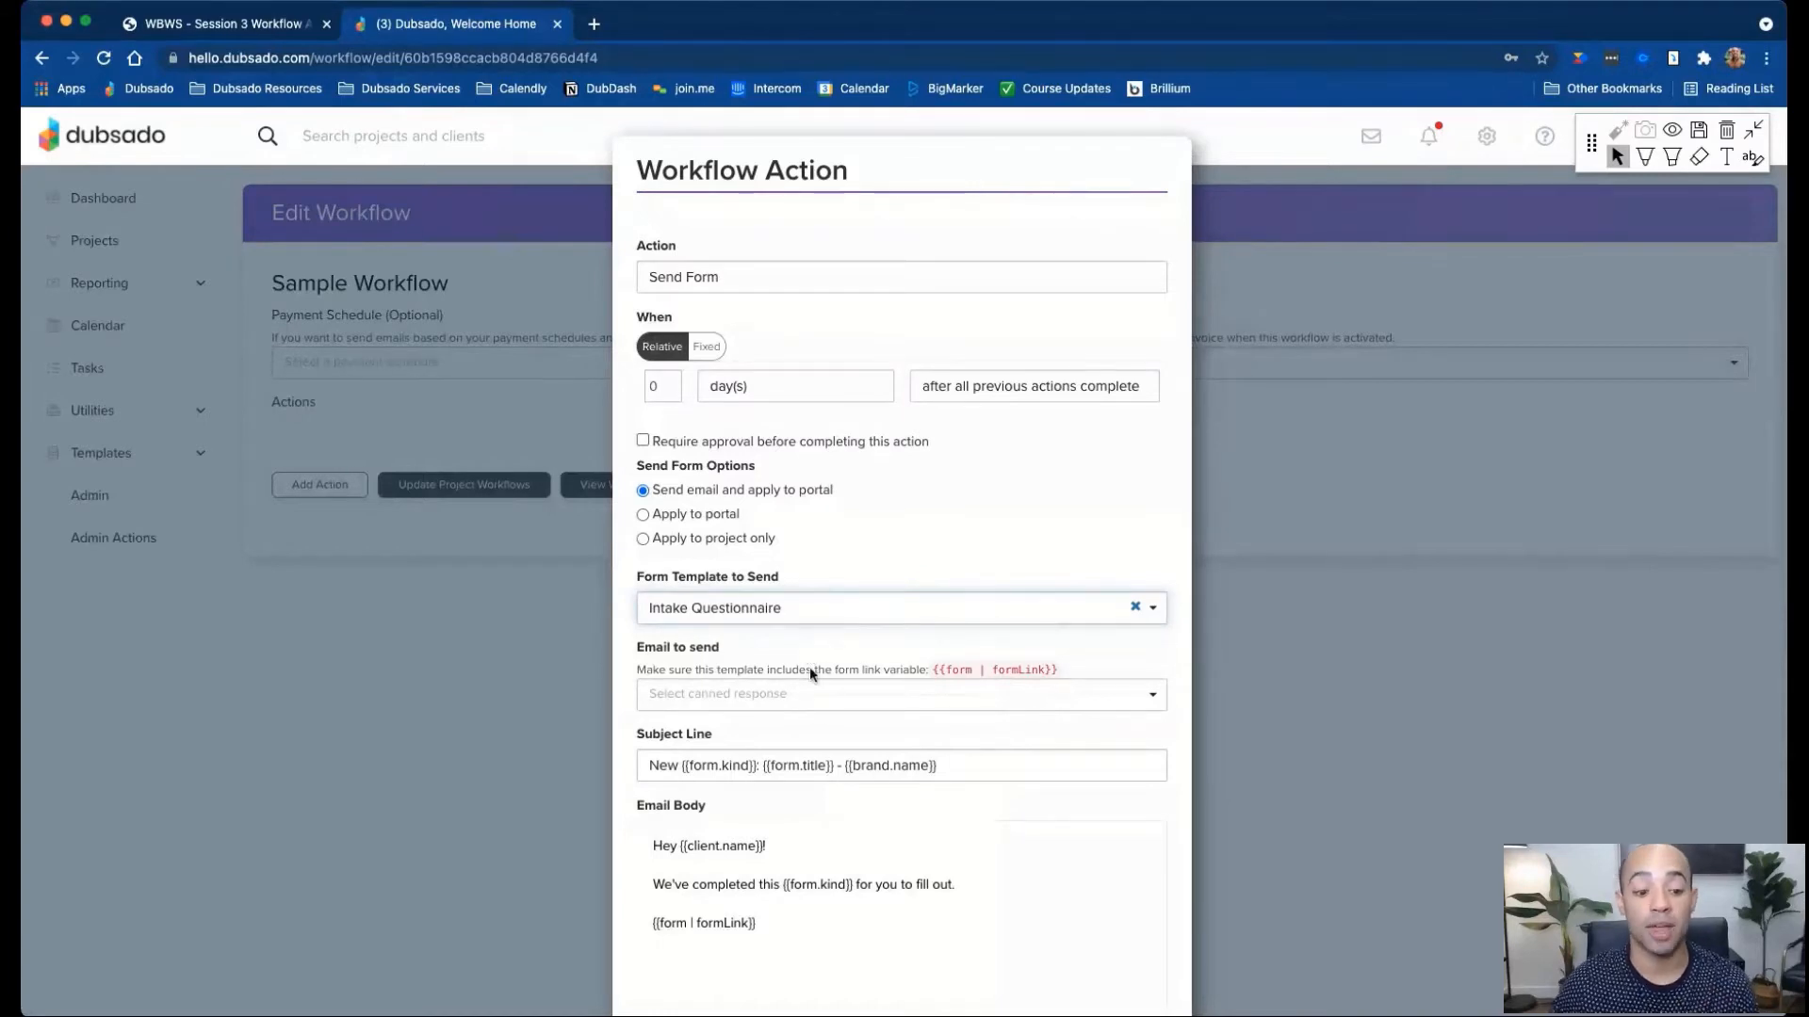
Choose the GENERIC - Inquiry - Intake Questionnaire canned email as the email to send and review its body.
click(812, 701)
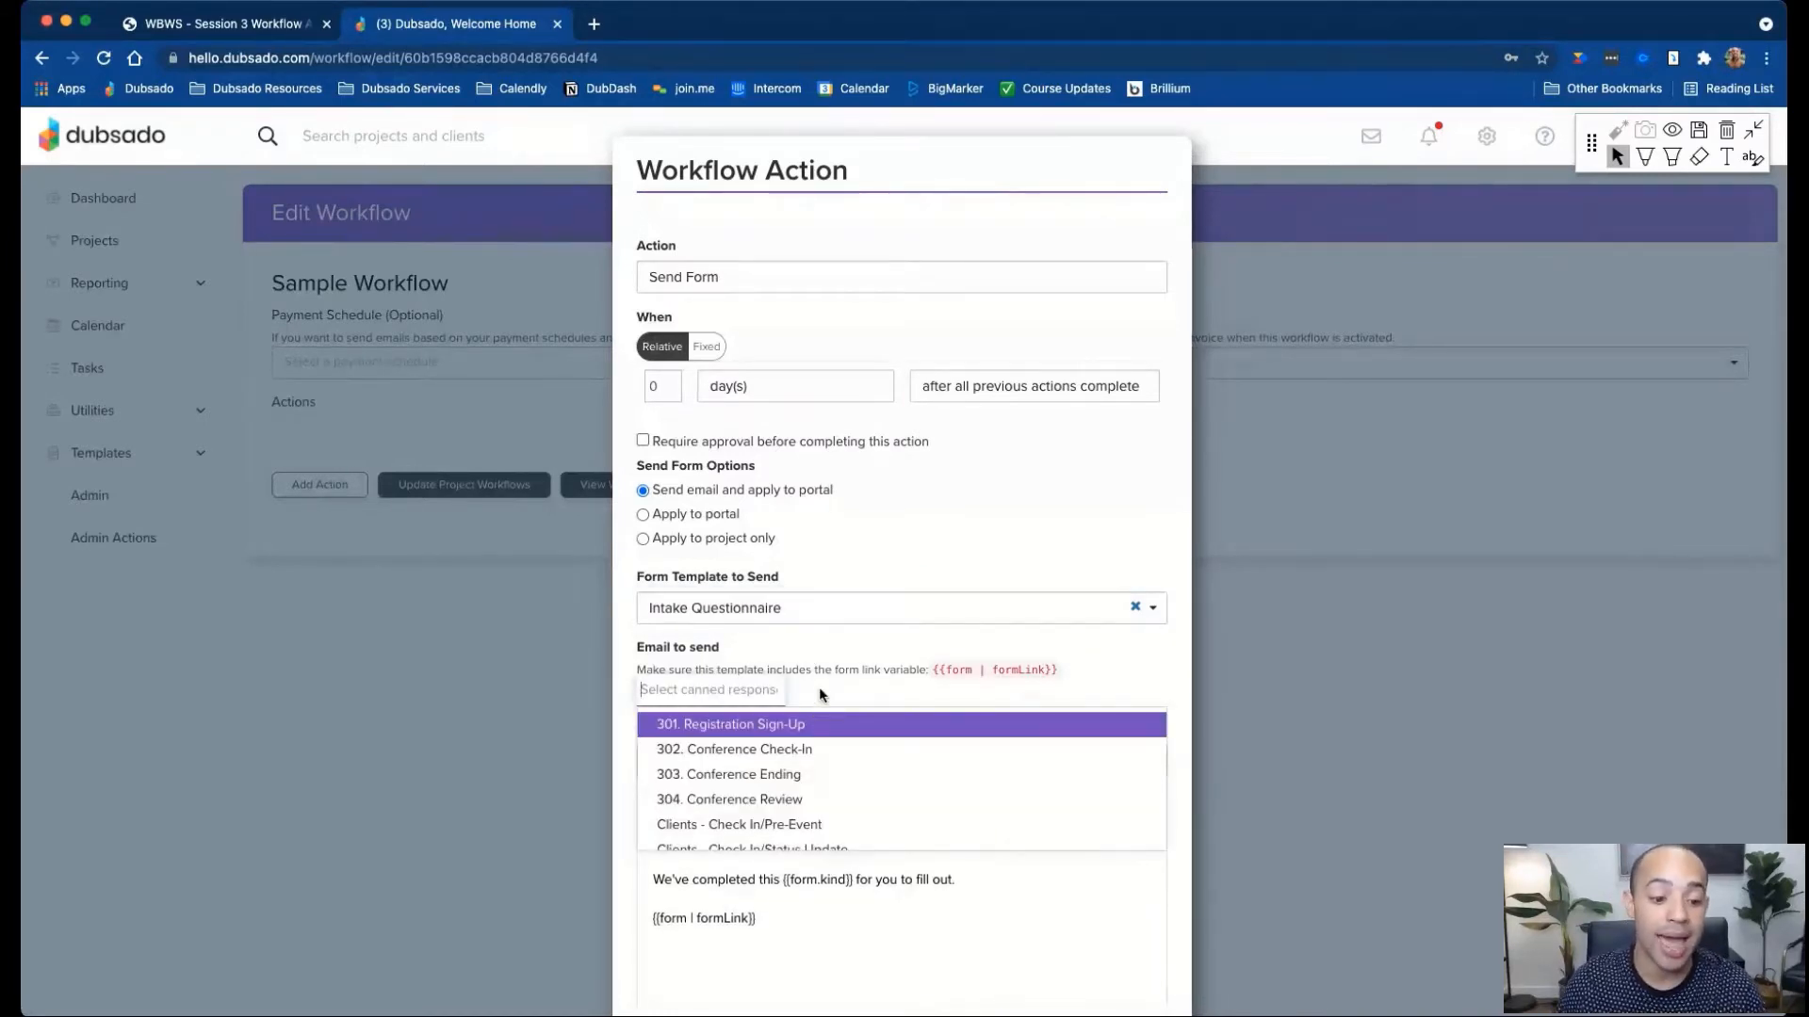
text(intake)
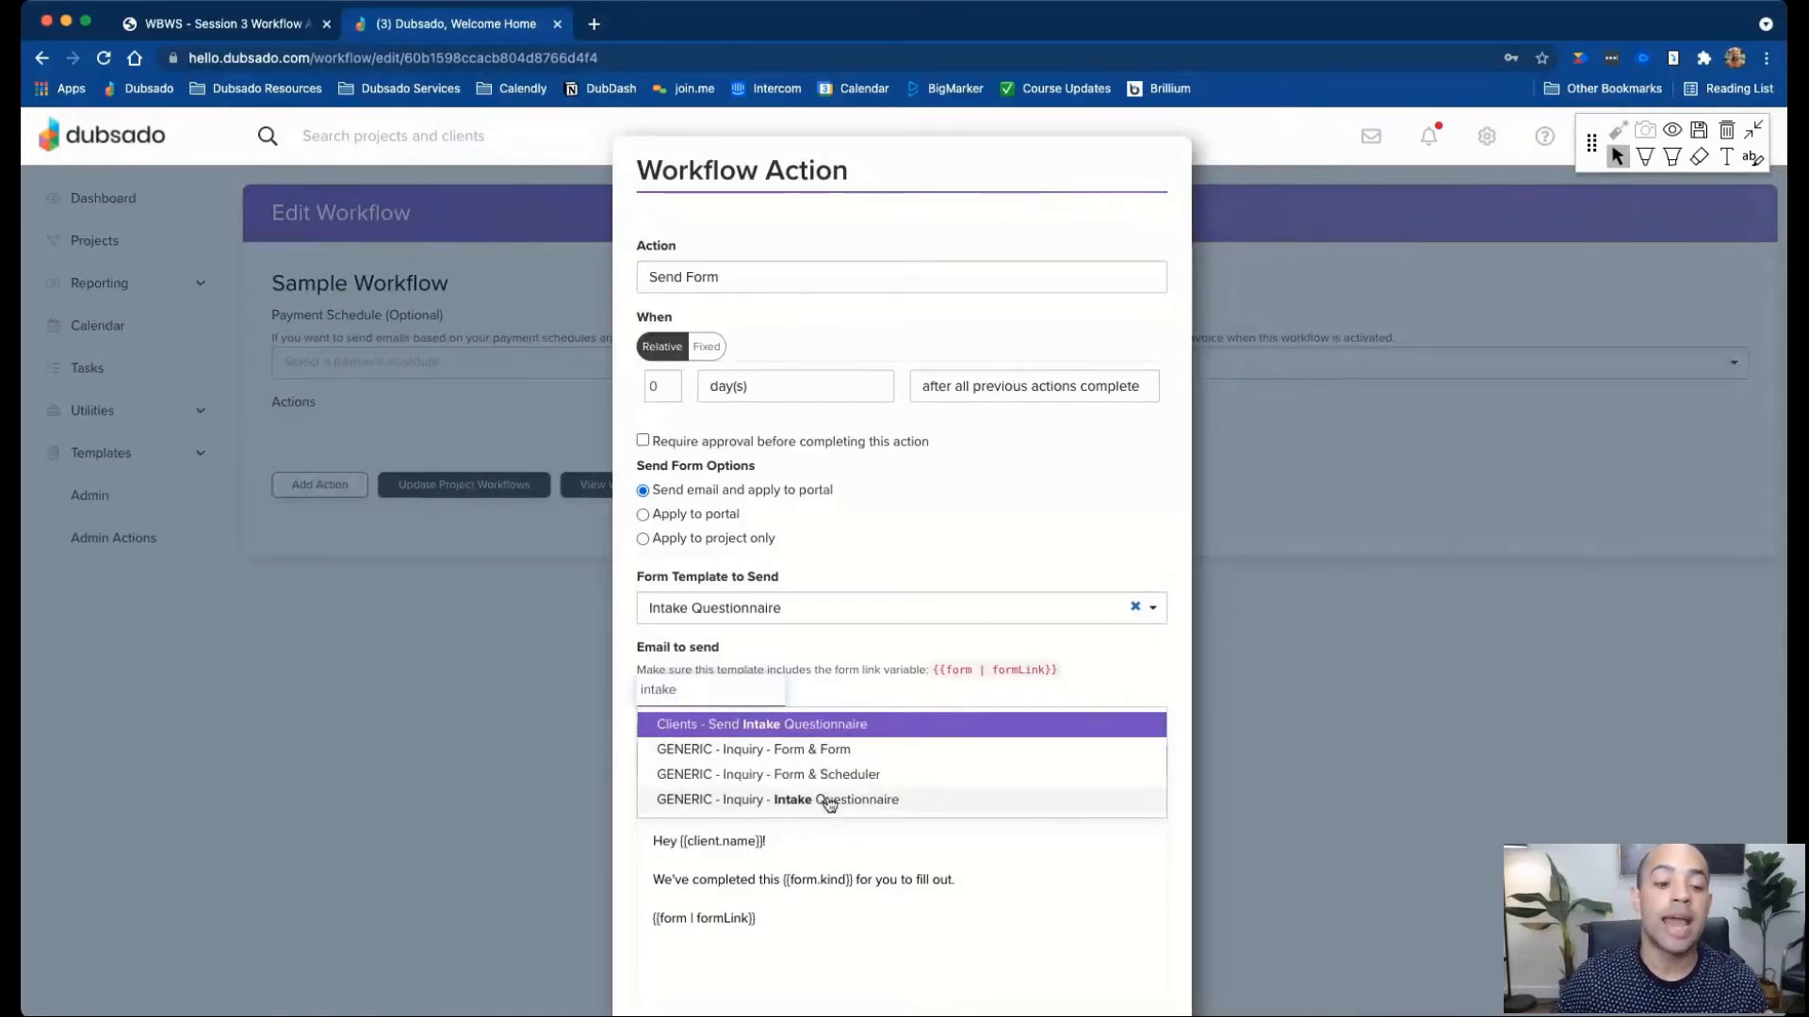
click(829, 801)
scroll(904, 660, down, 2)
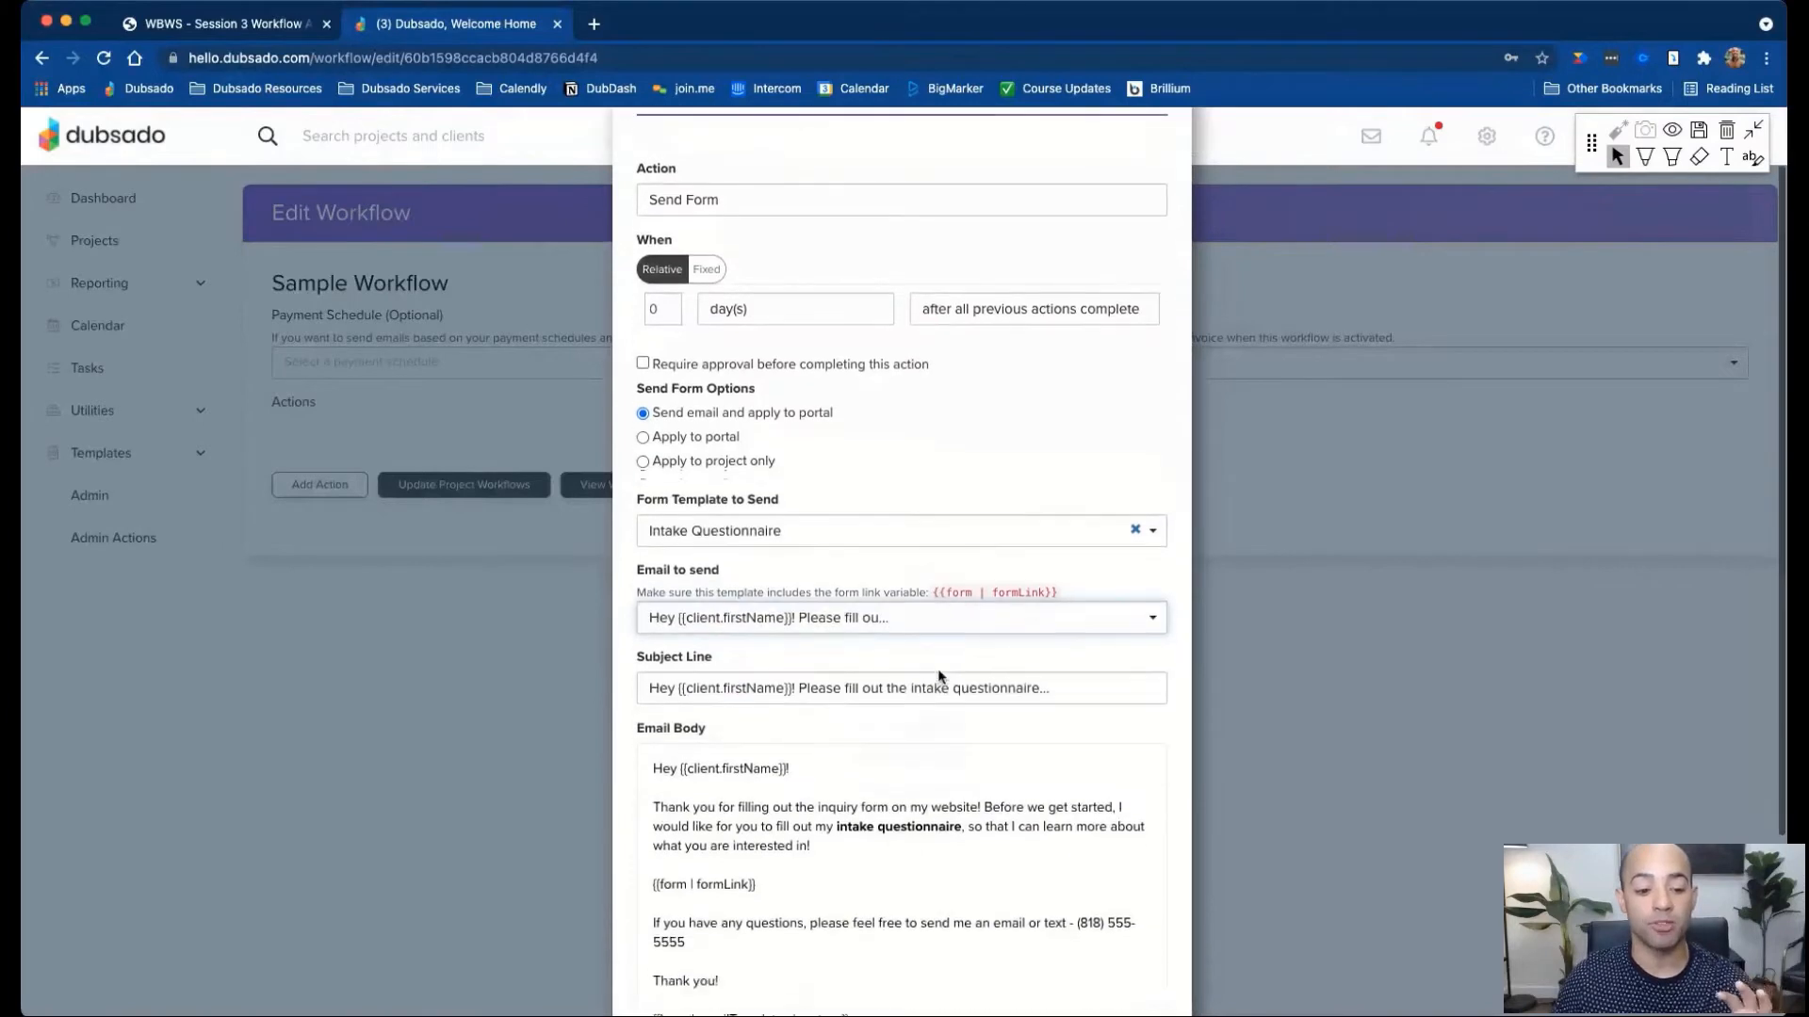
scroll(957, 730, down, 1)
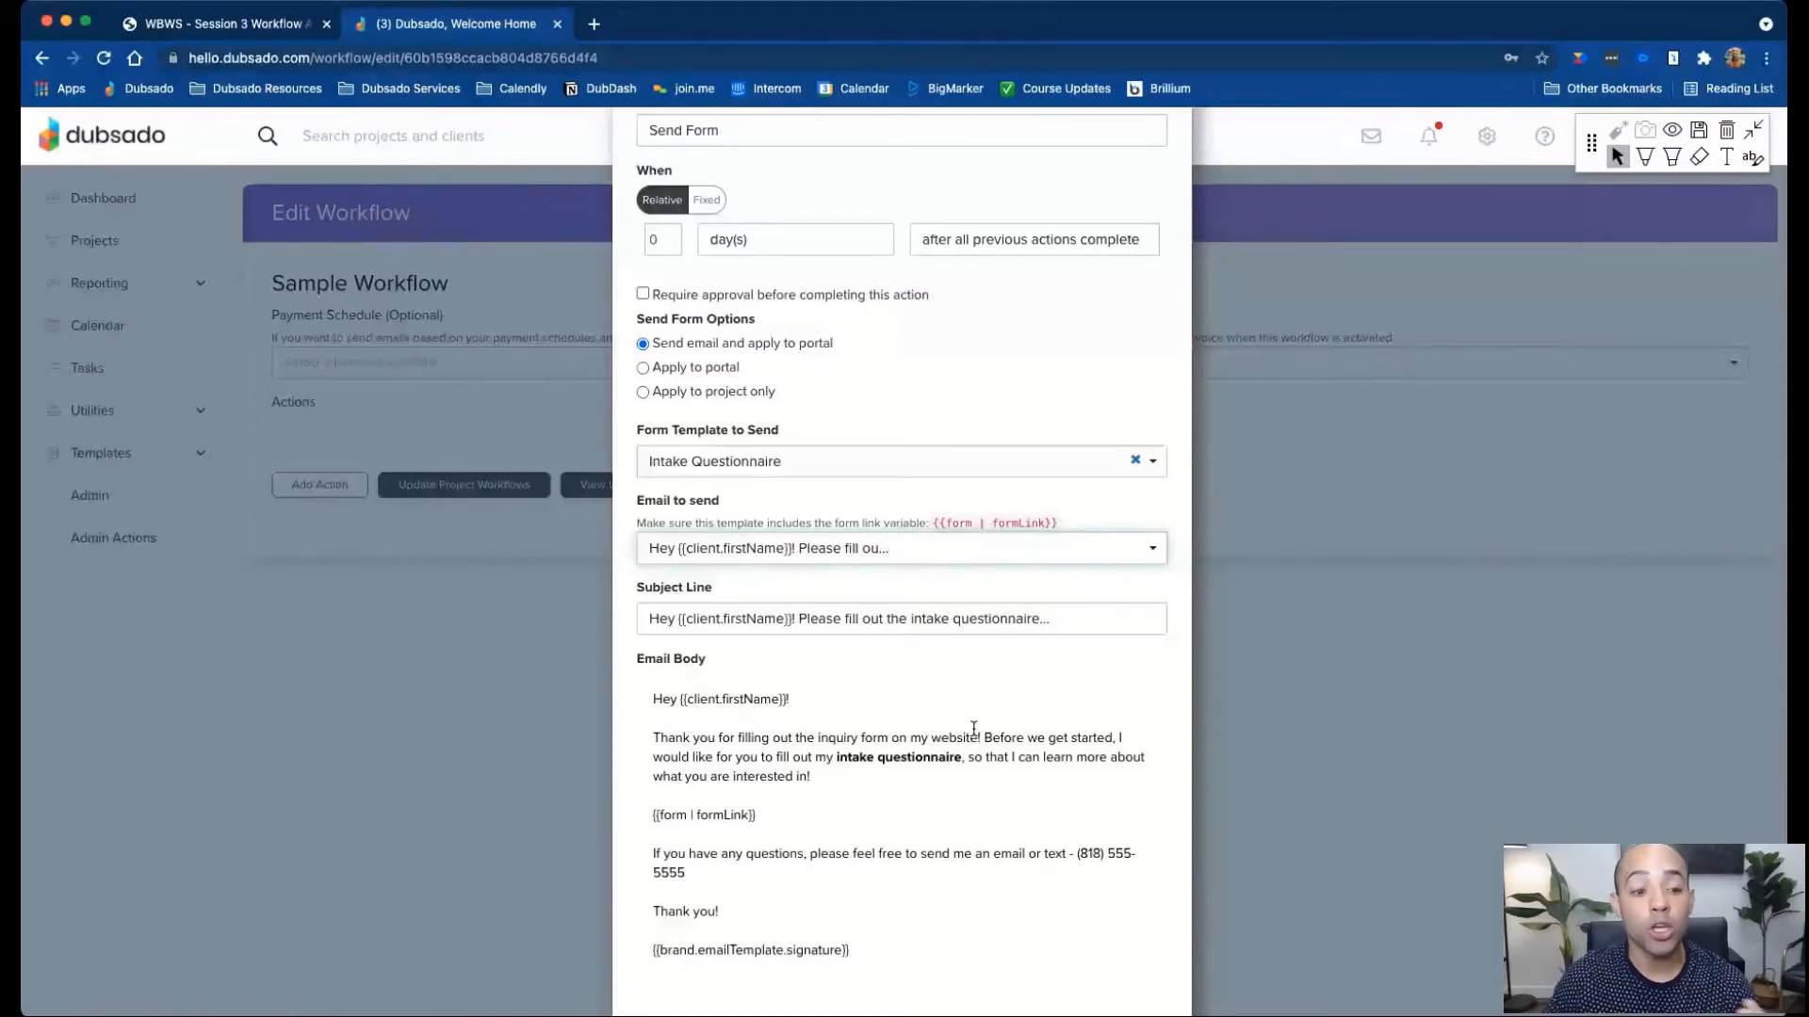
Reselect the Intake Questionnaire form template and its intake questionnaire canned email to demonstrate matching the two.
click(800, 461)
text(intake)
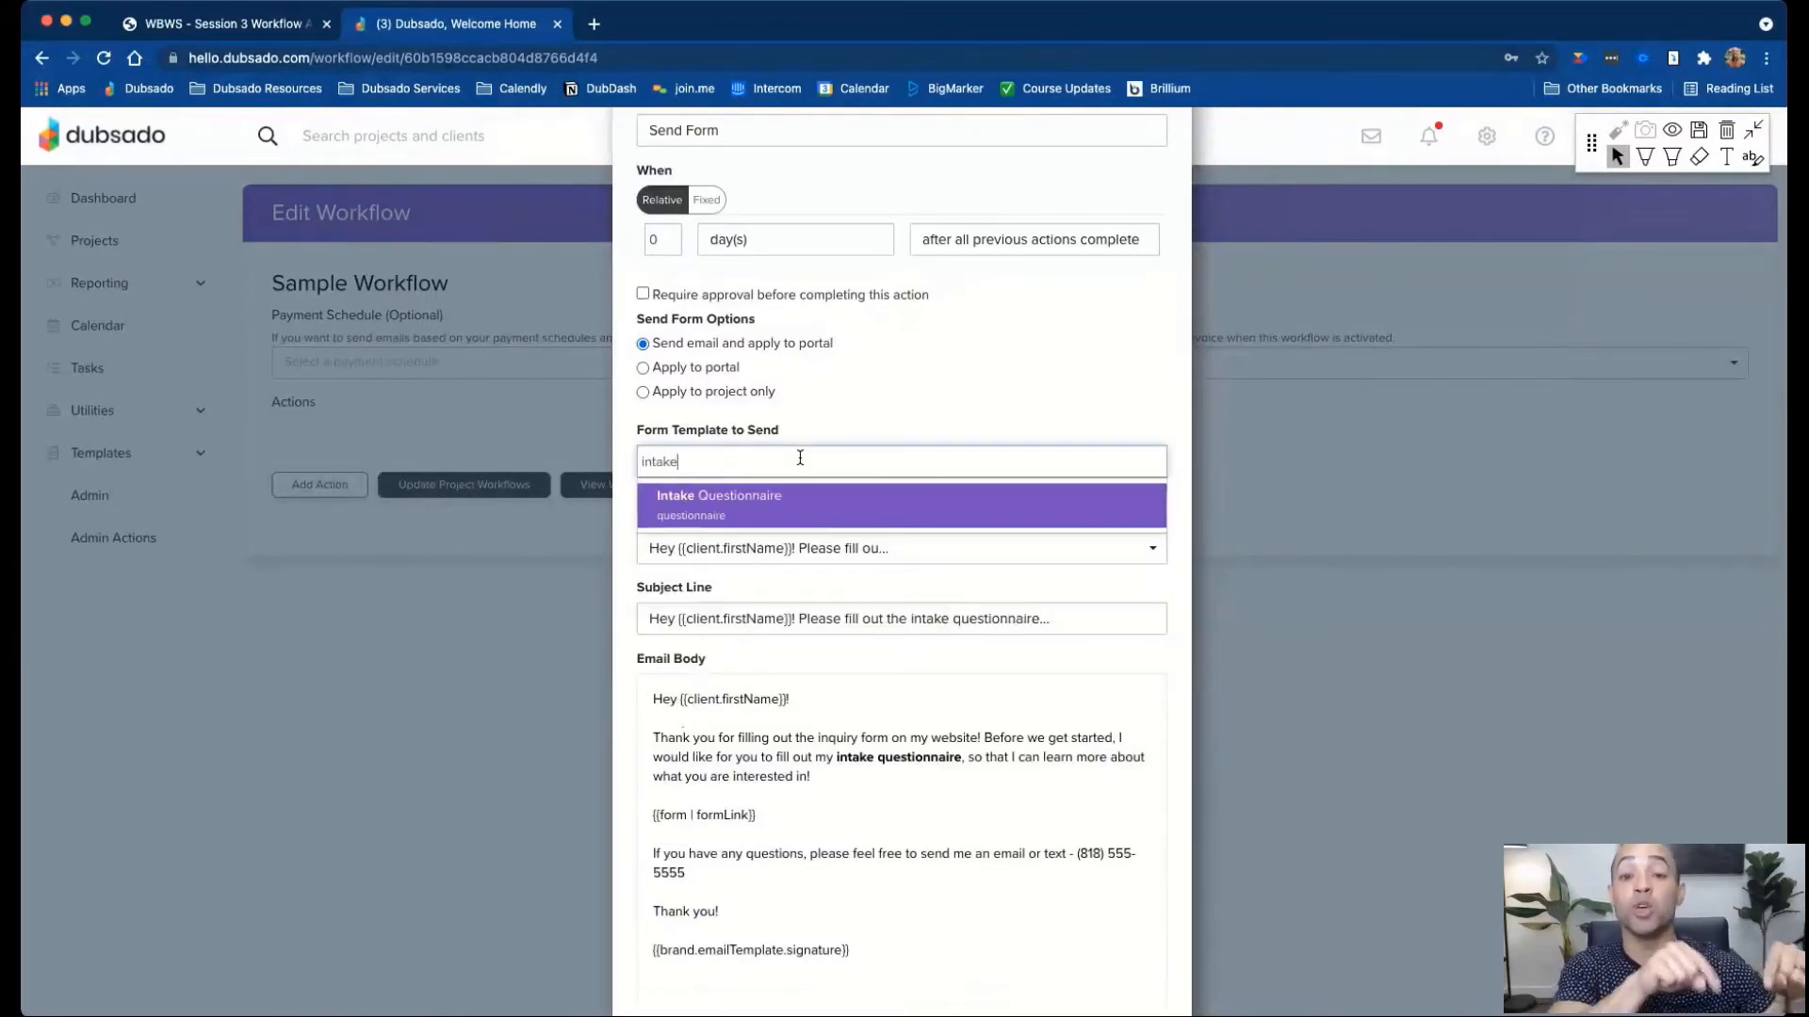
click(758, 504)
click(770, 547)
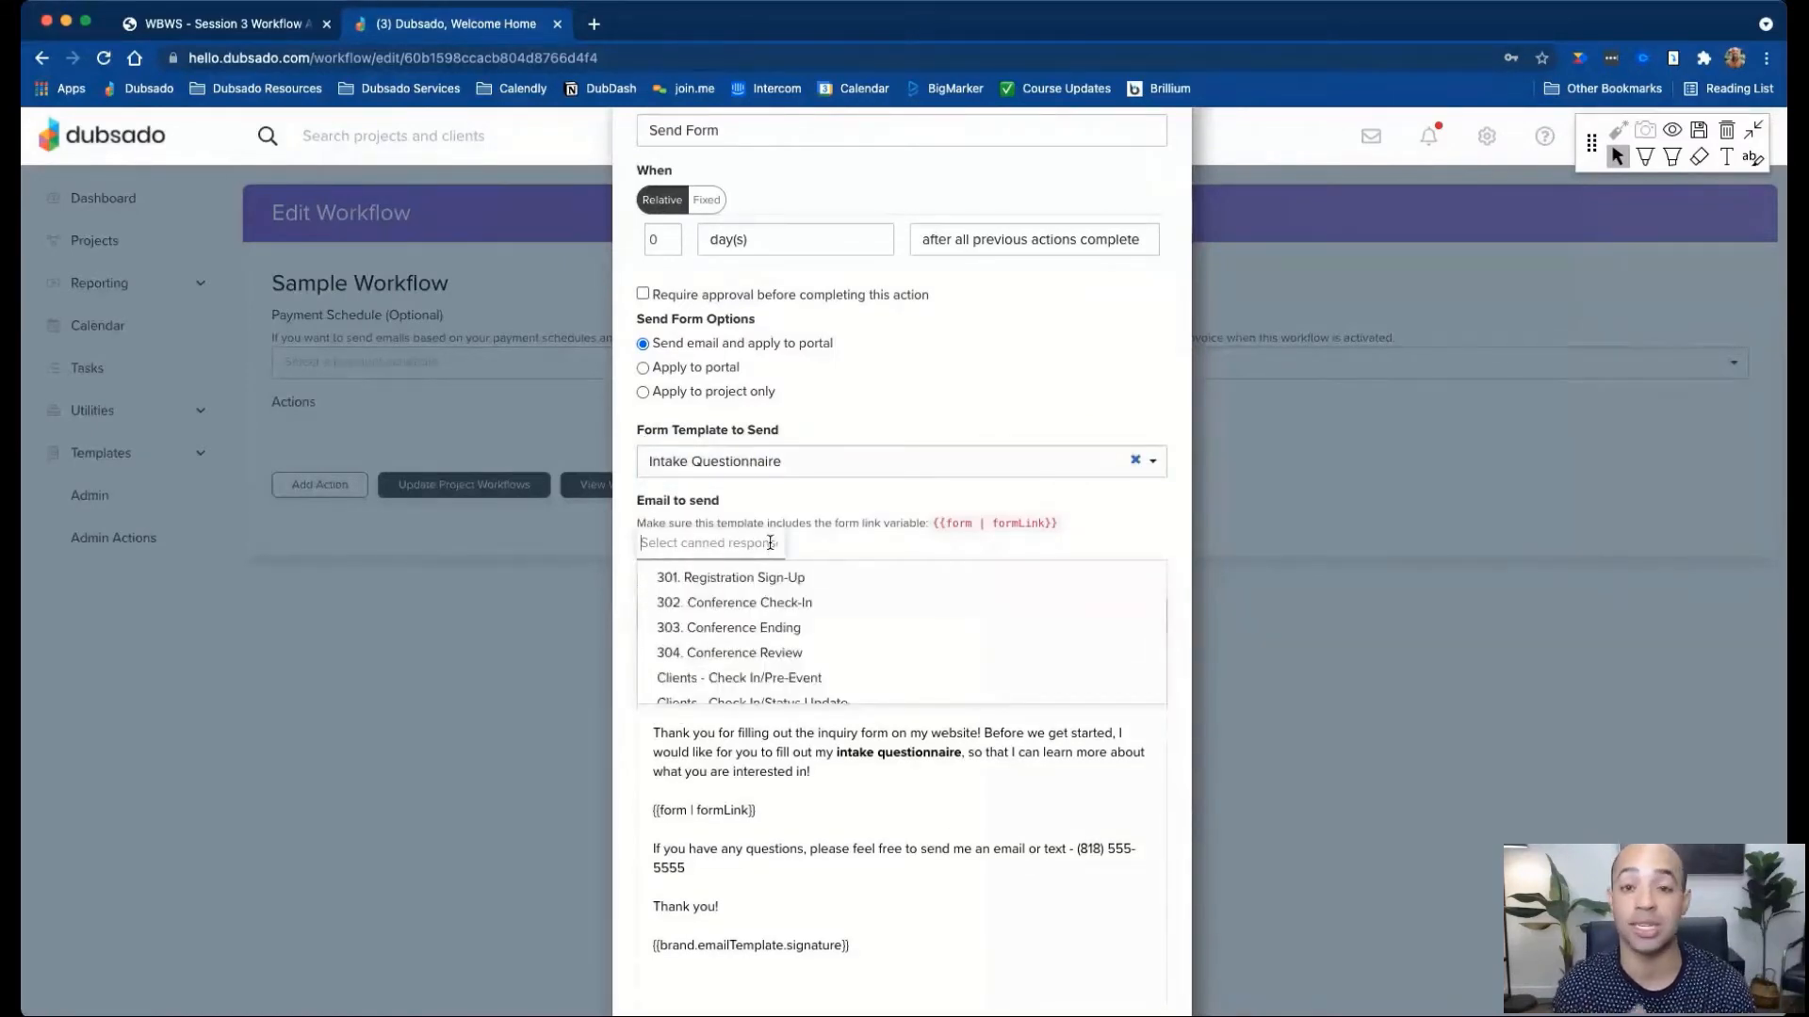
text(inta)
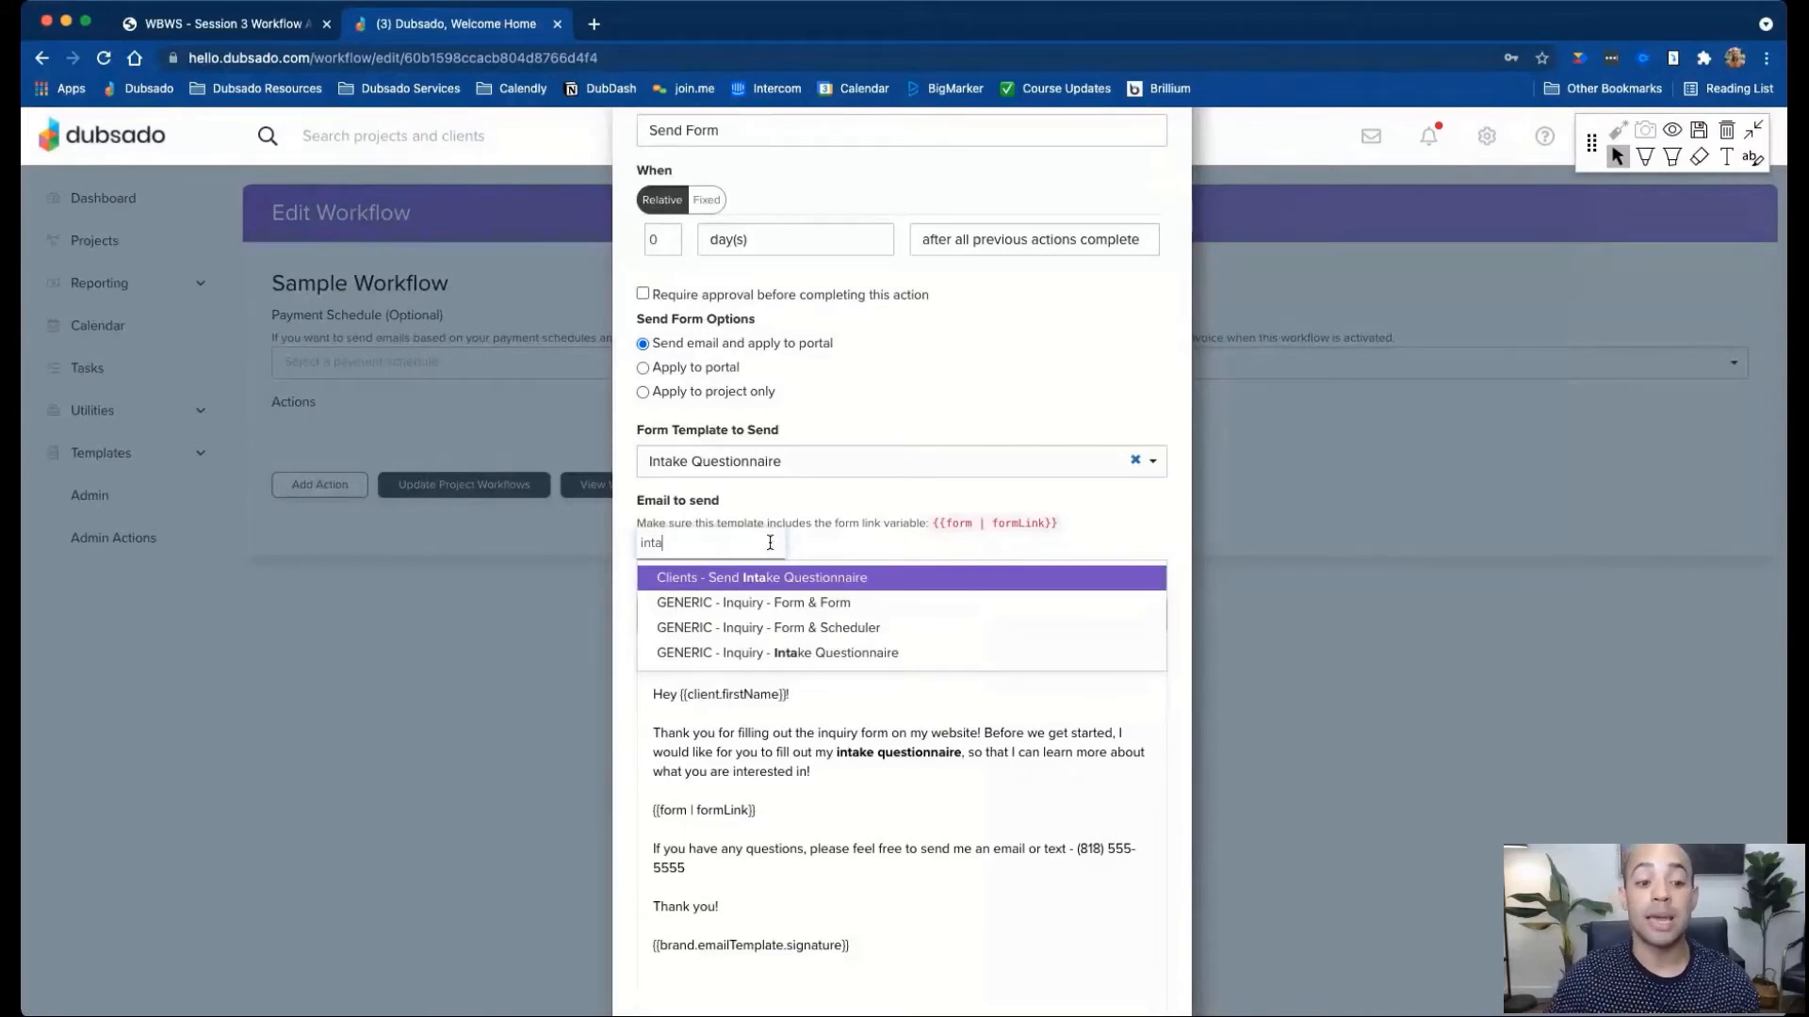
key(Return)
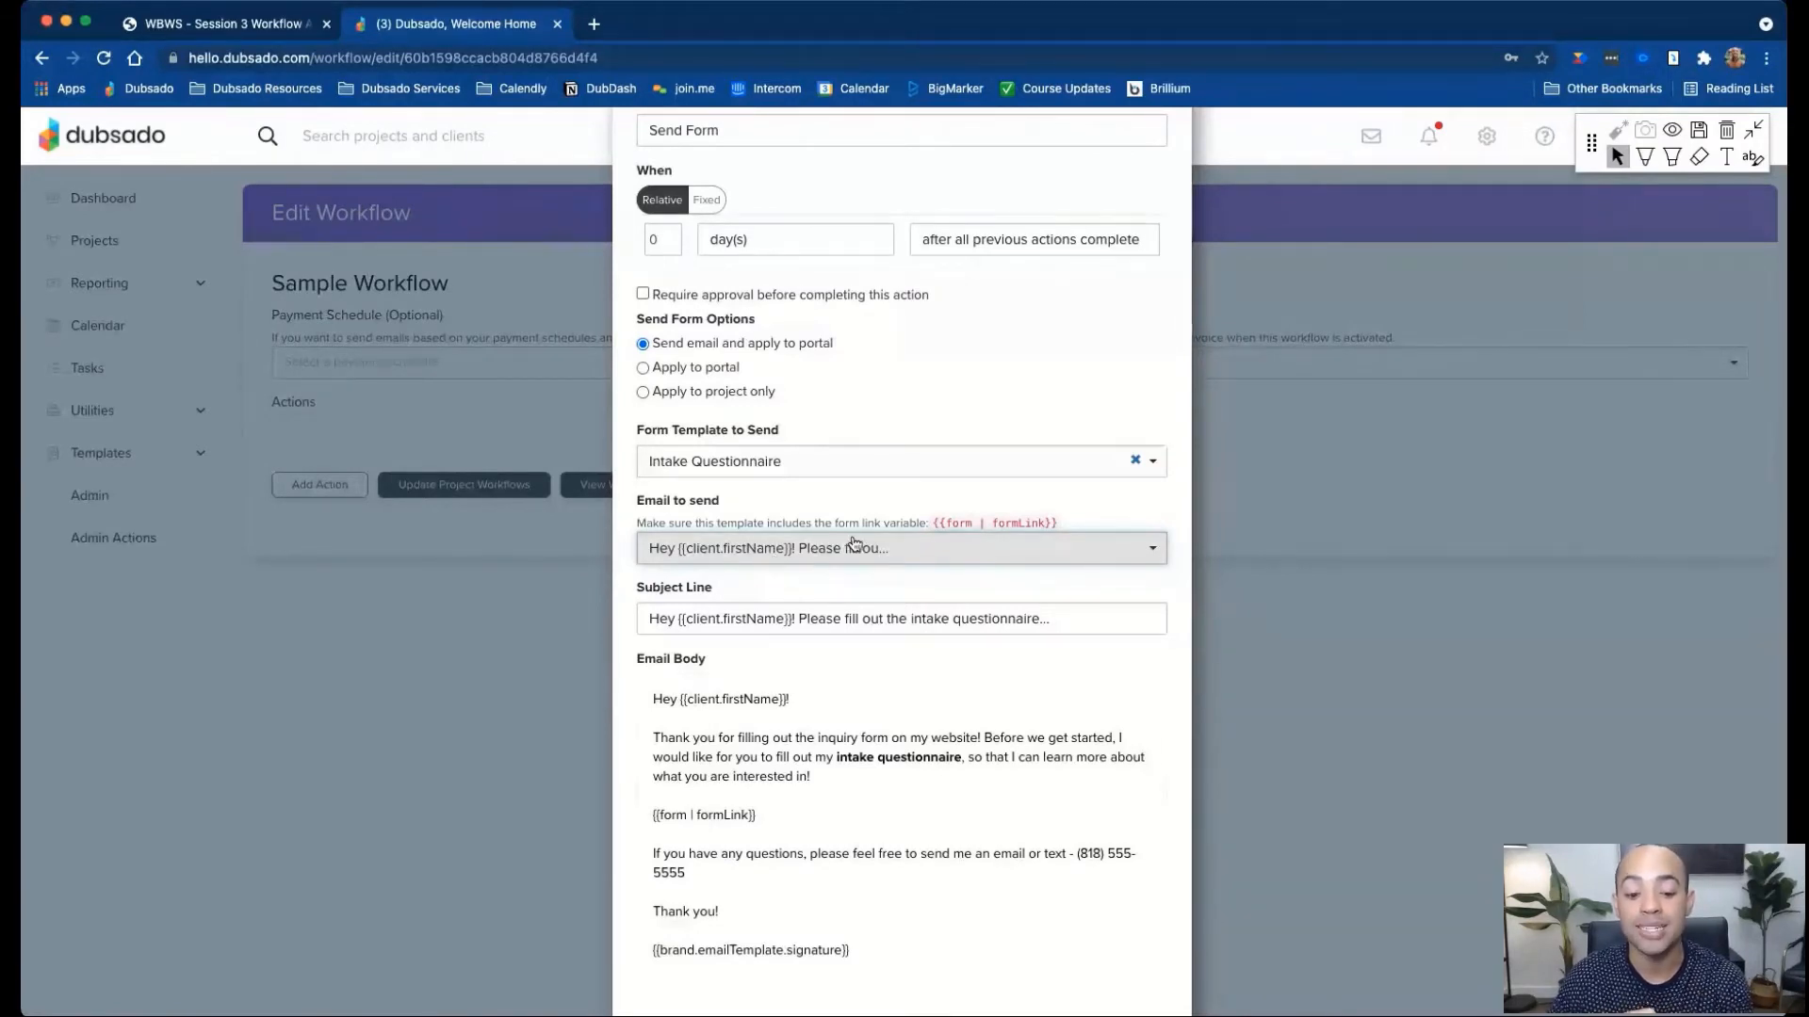
Examine the email body for the required form link variable and highlight {{form | formLink}}.
scroll(959, 368, down, 1)
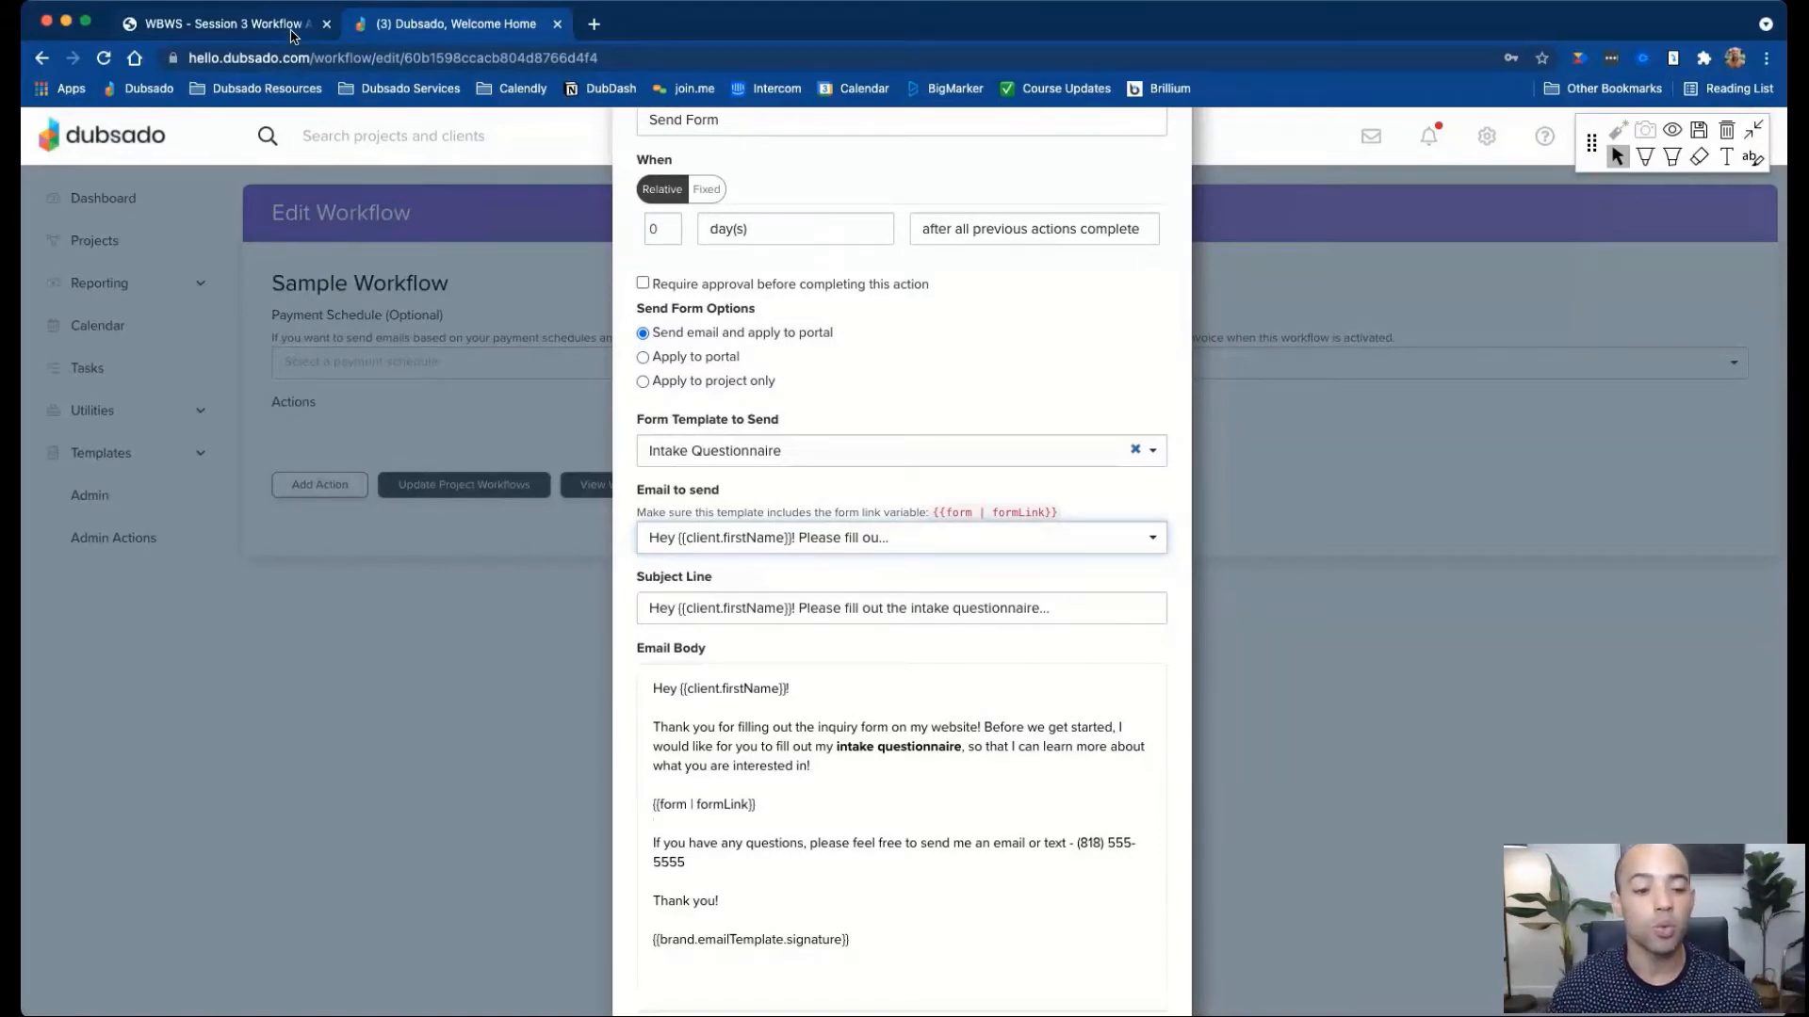
scroll(844, 474, down, 1)
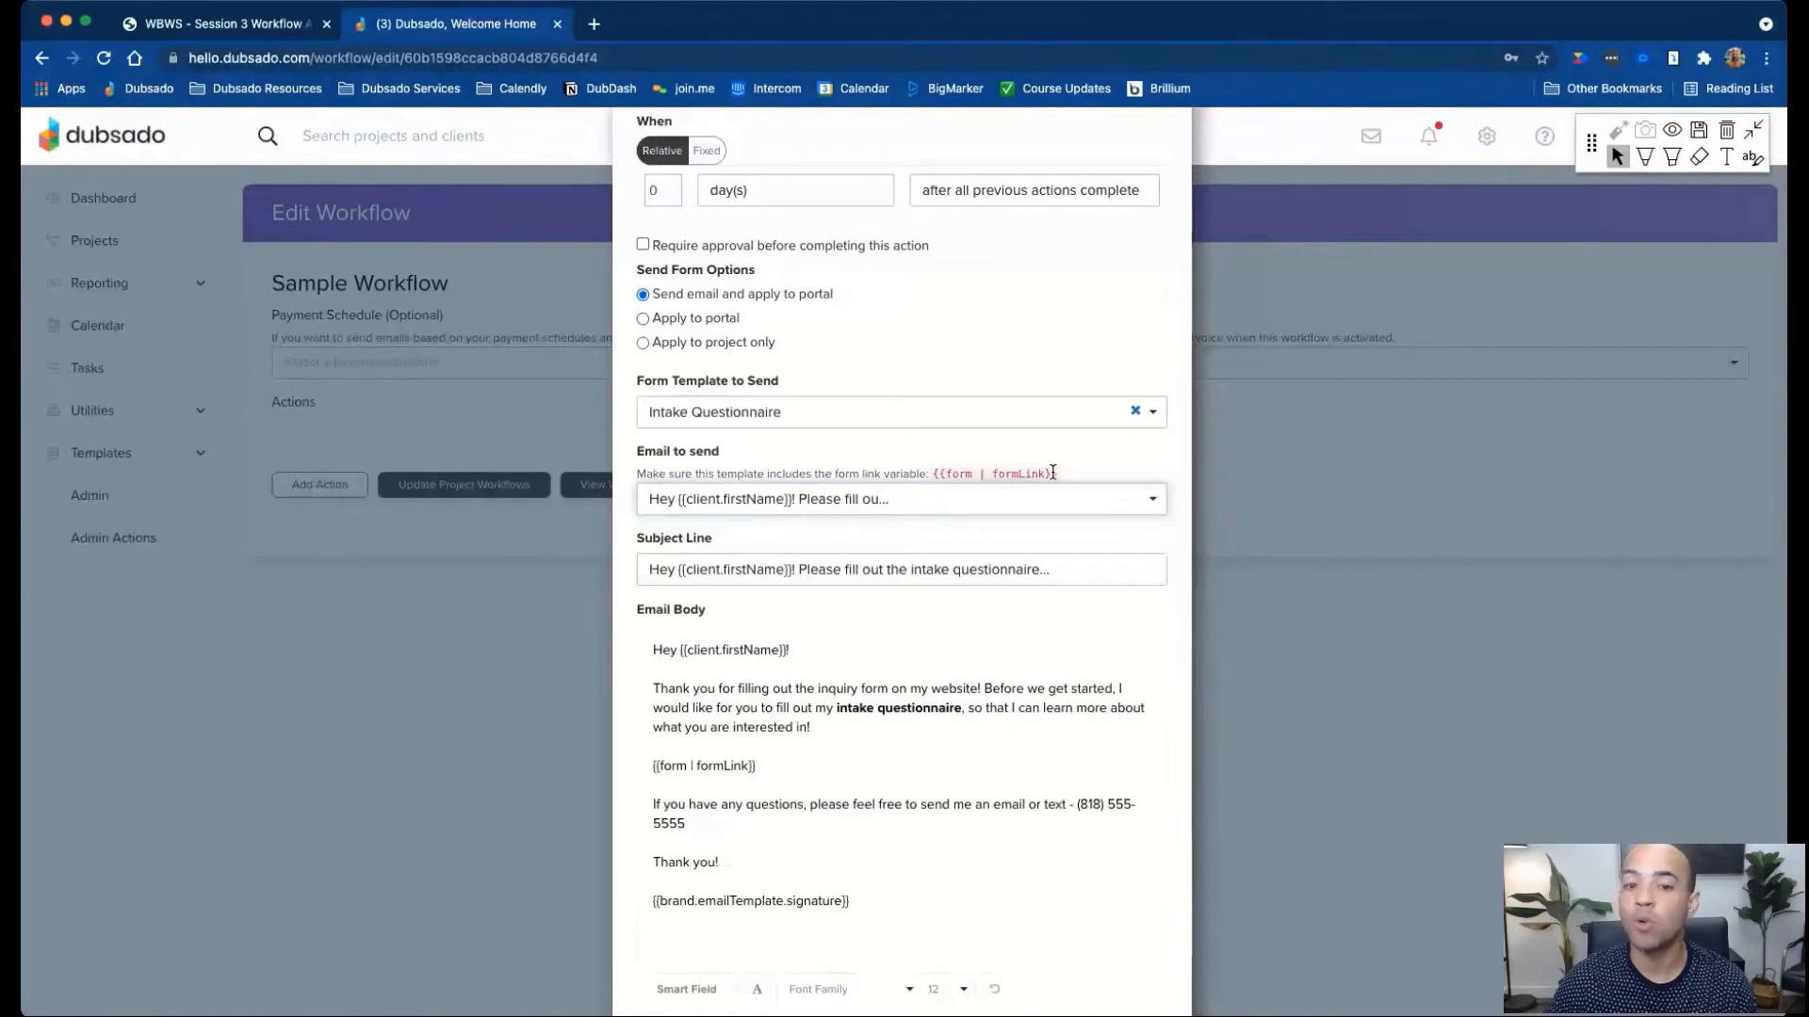
drag(758, 766, 647, 766)
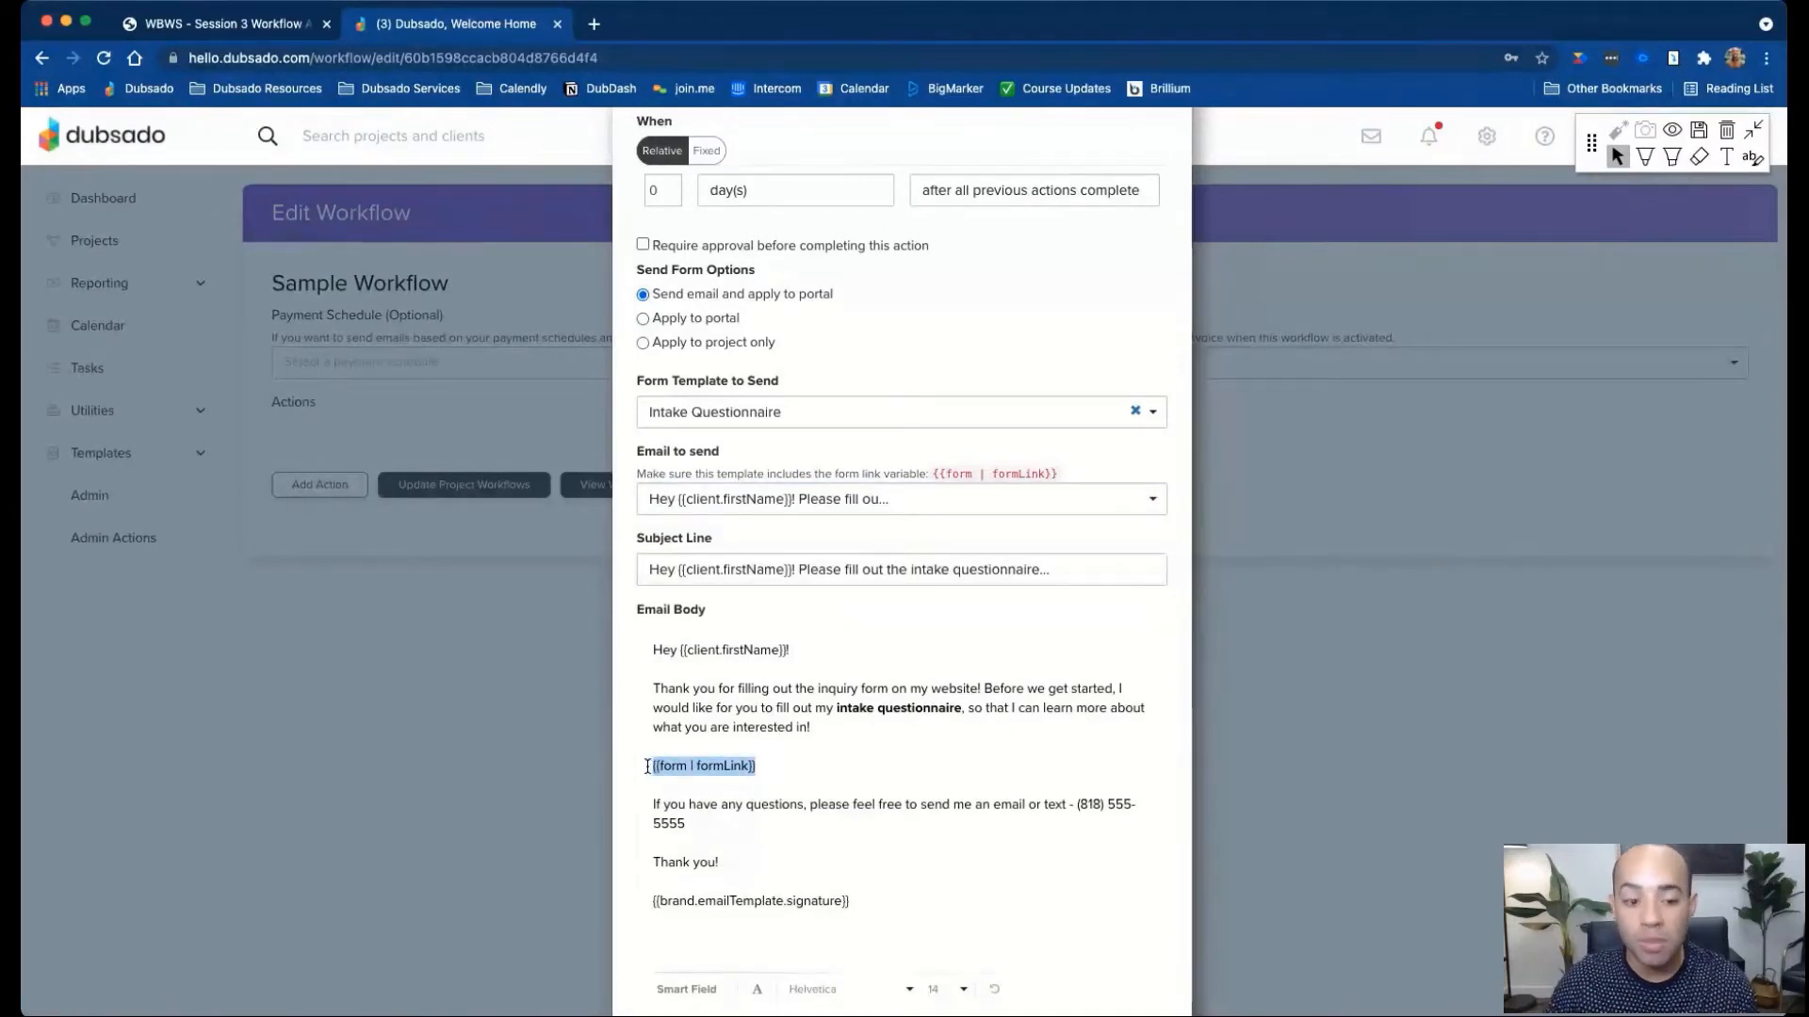
click(833, 765)
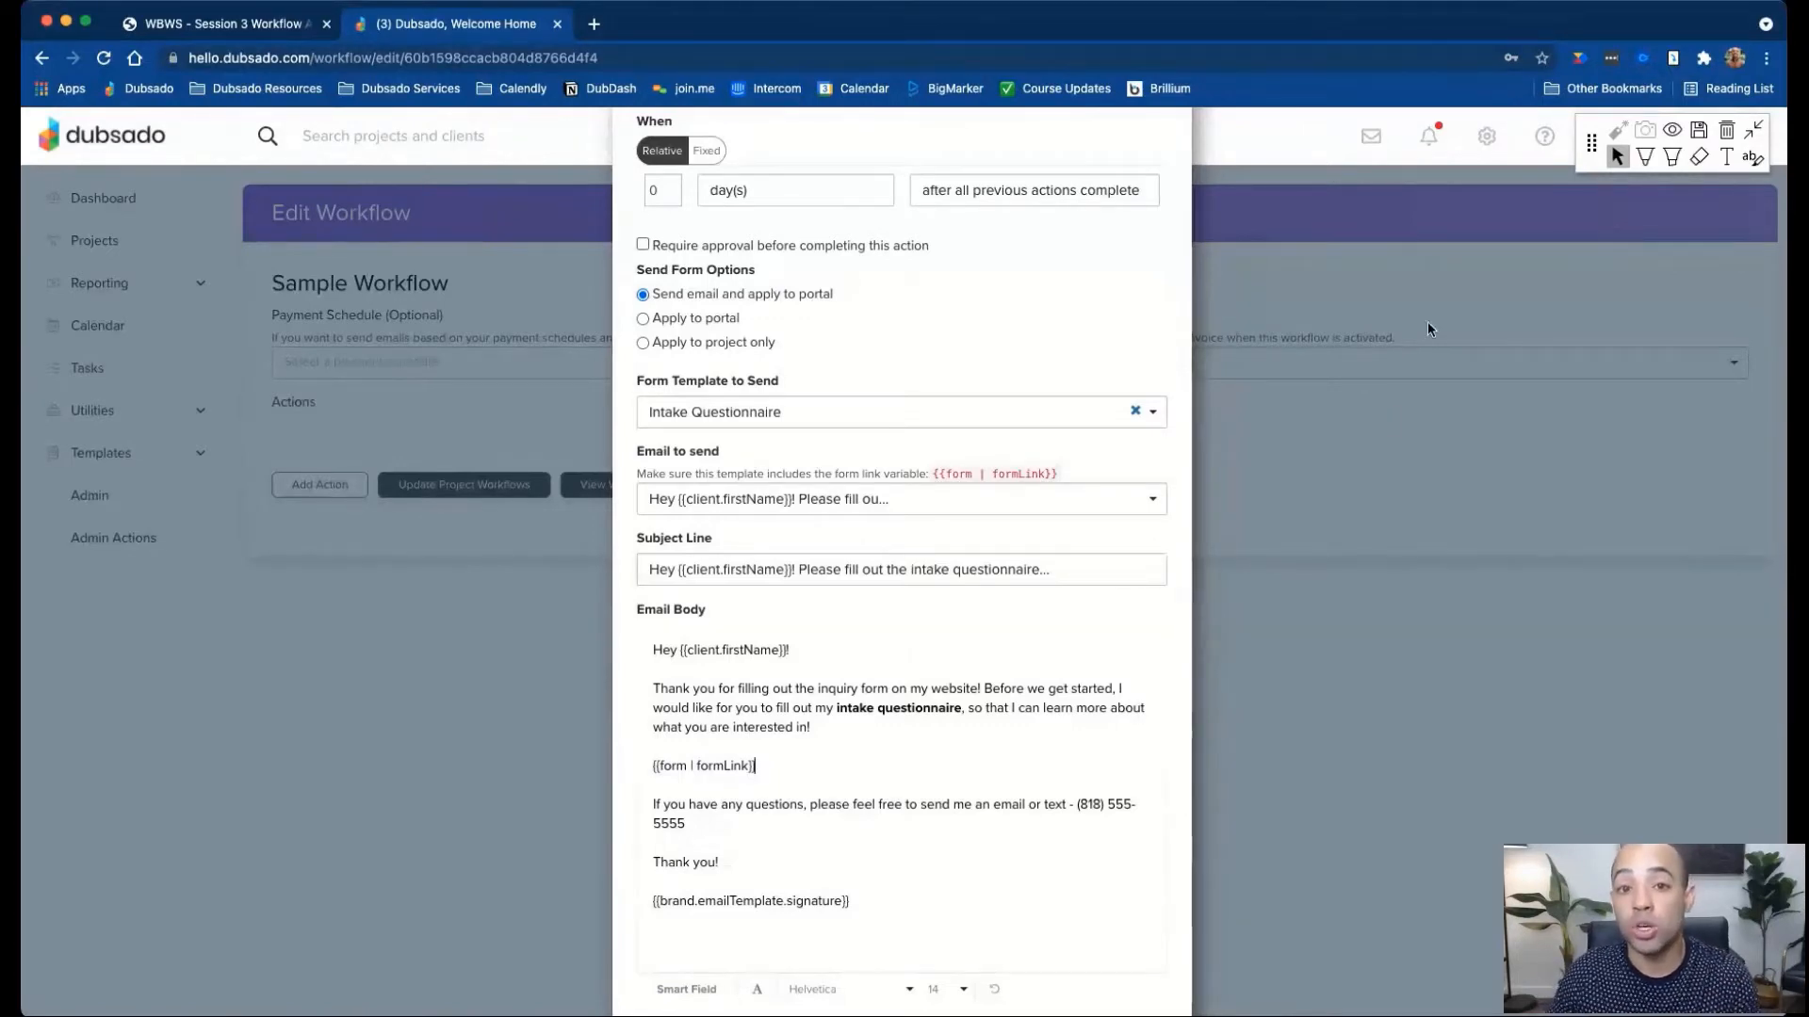
Circle {{form | formLink}} and the Intake Questionnaire template with the highlighter, connect them with a line, and clear the markings.
click(1673, 156)
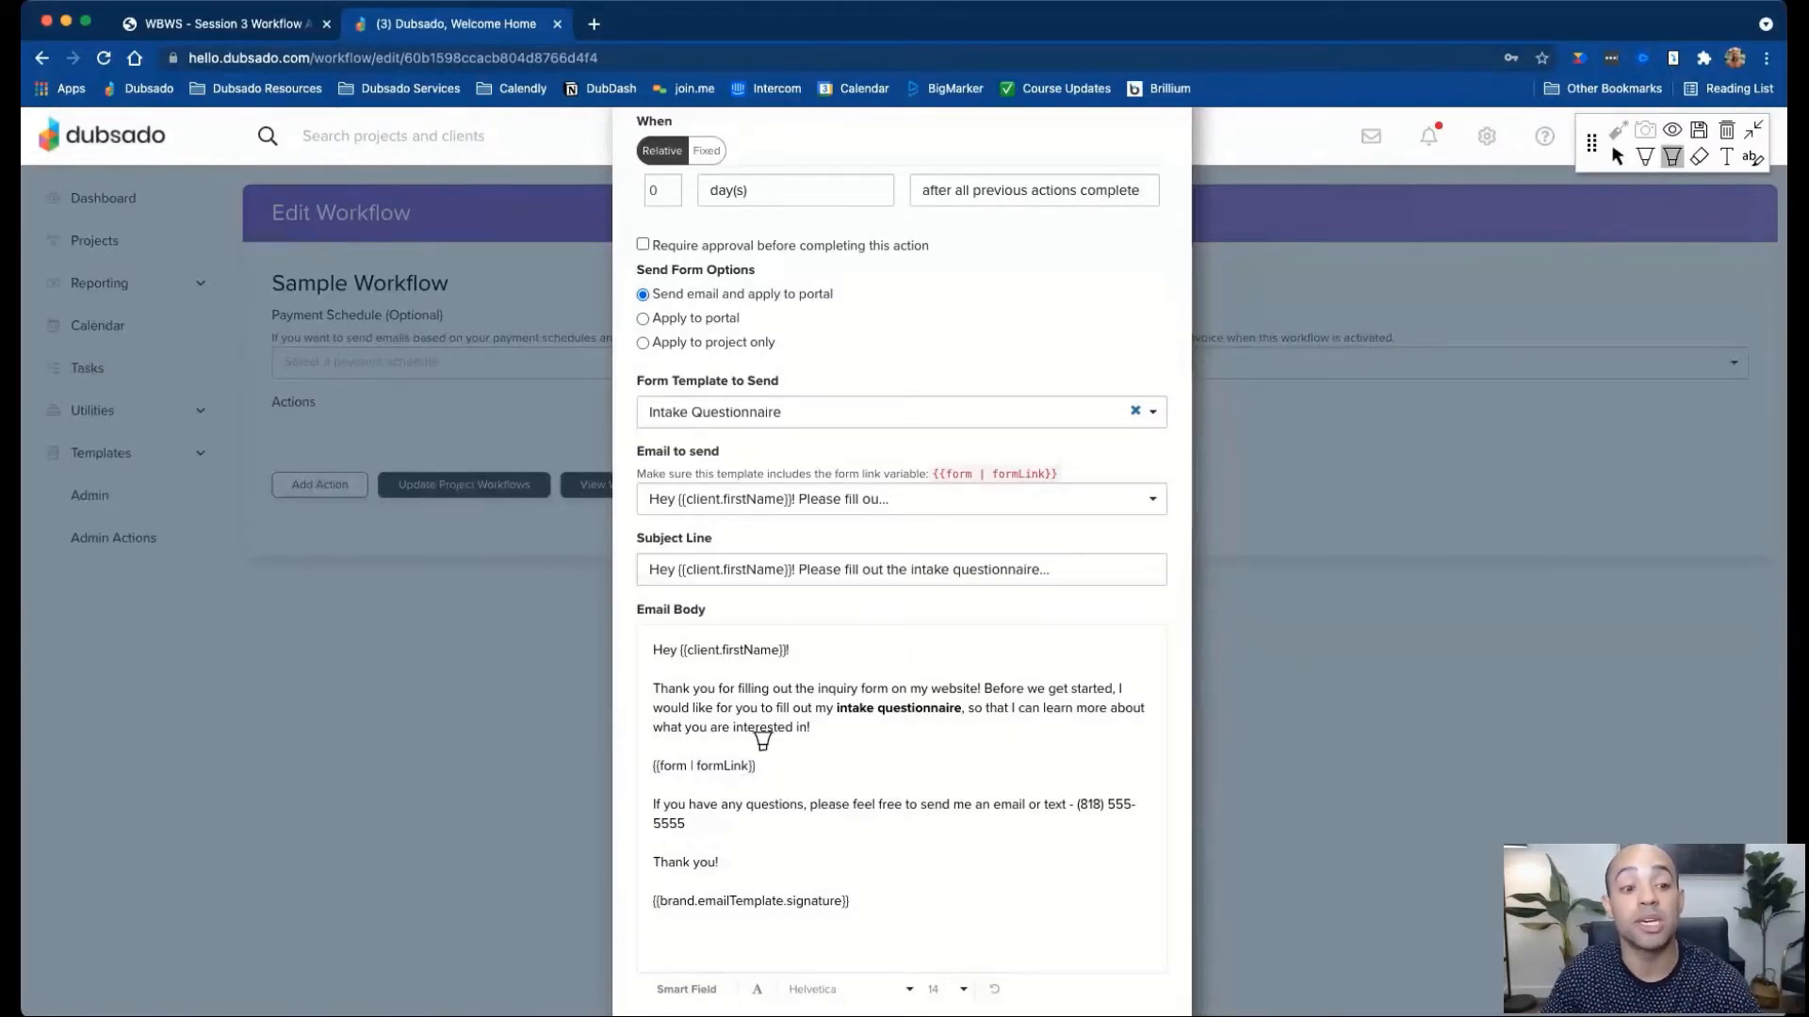
mouse_move(762, 741)
mouse_down()
mouse_move(634, 739)
mouse_move(780, 759)
mouse_up()
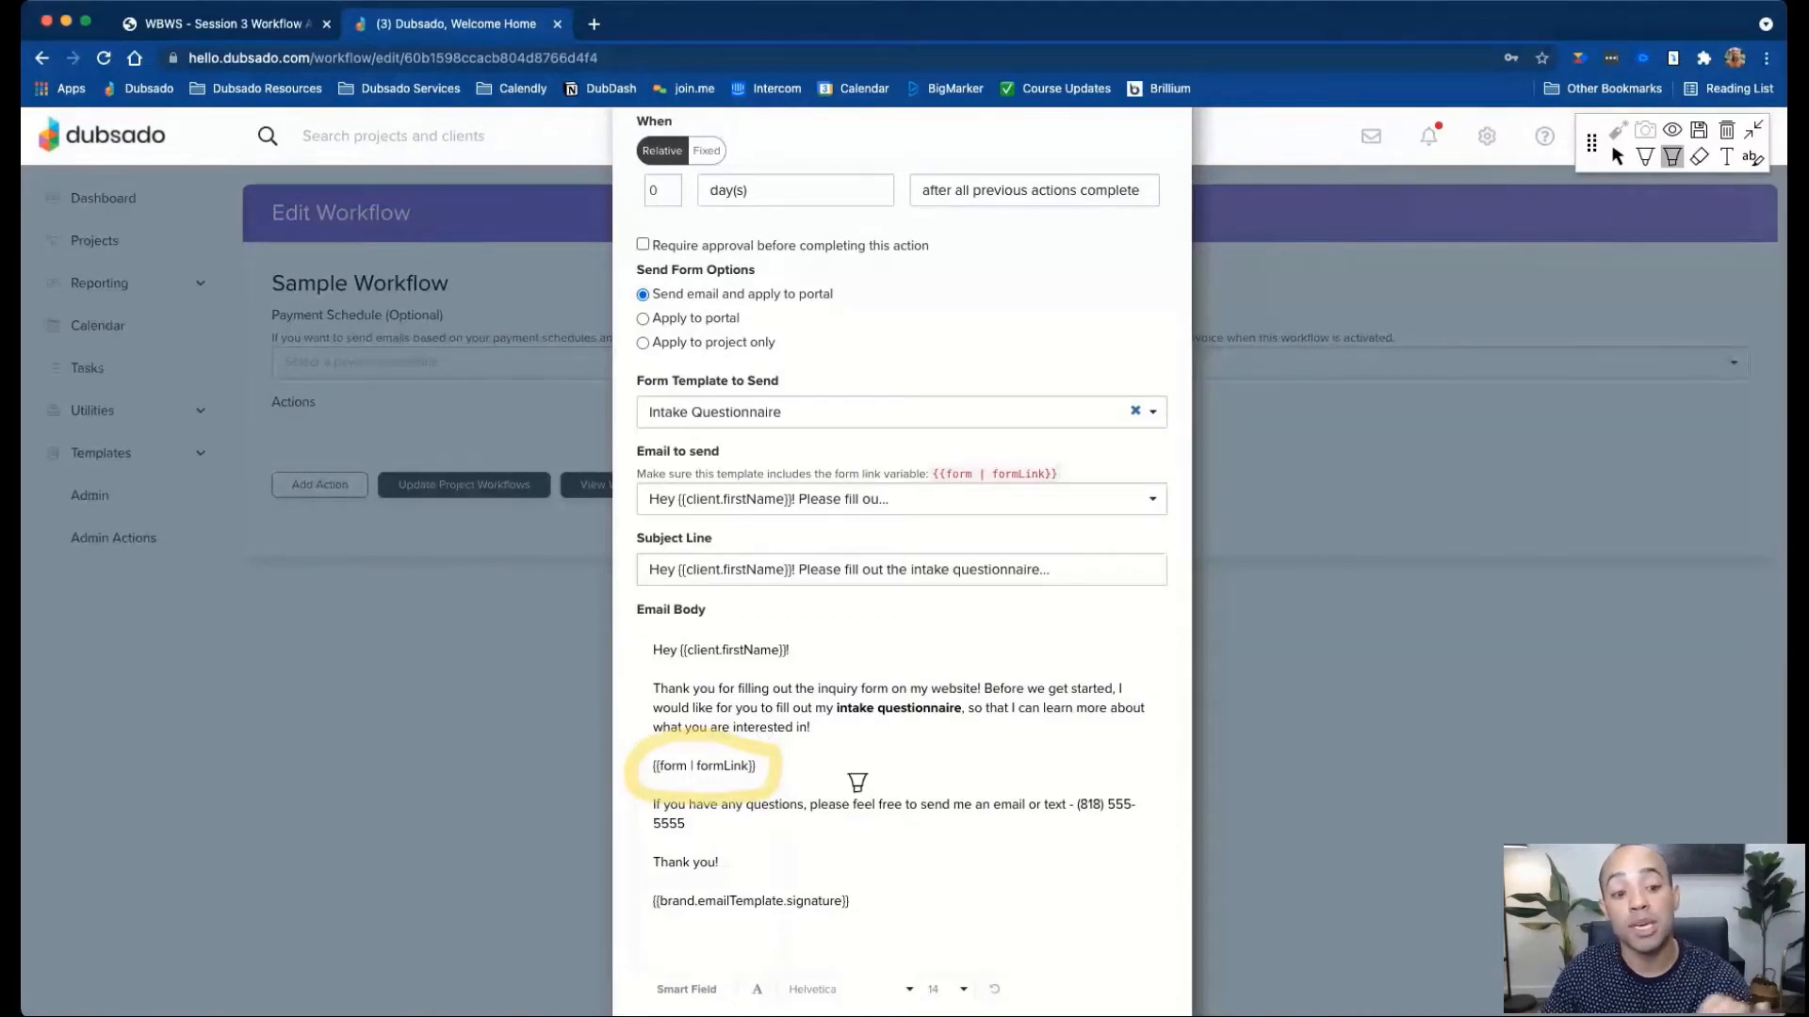
drag(810, 376, 758, 361)
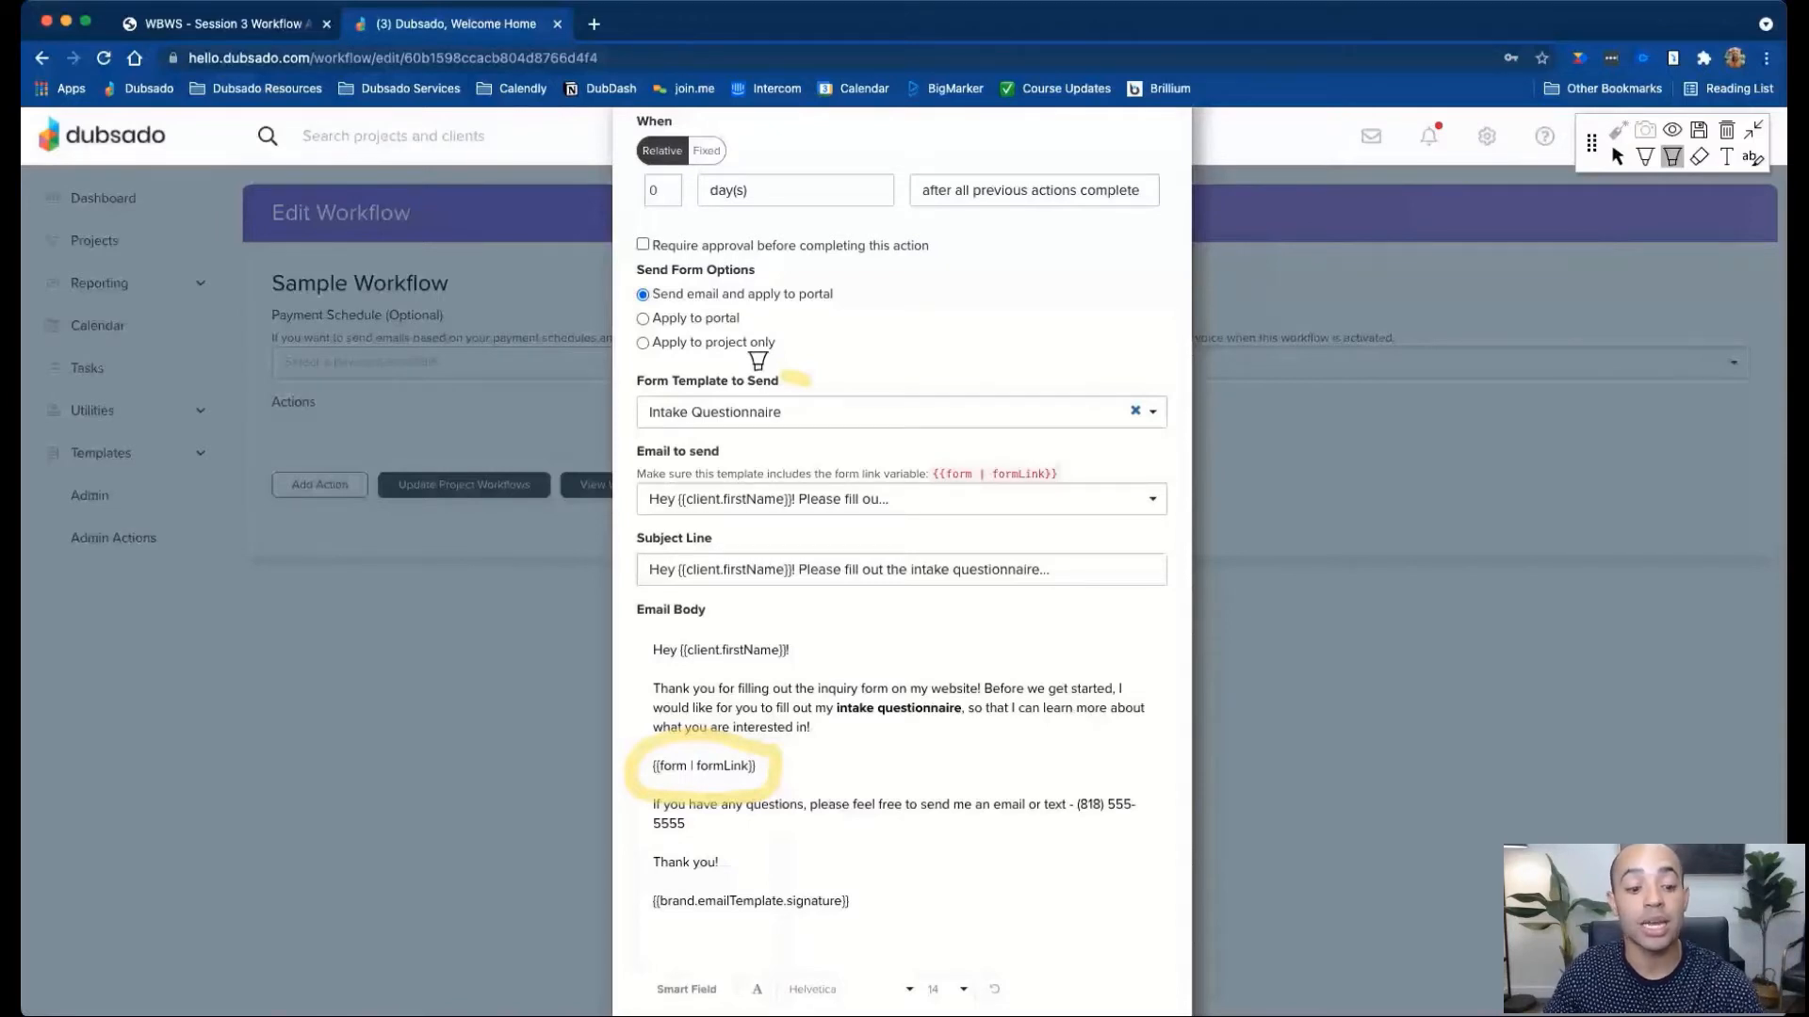
drag(758, 361, 831, 389)
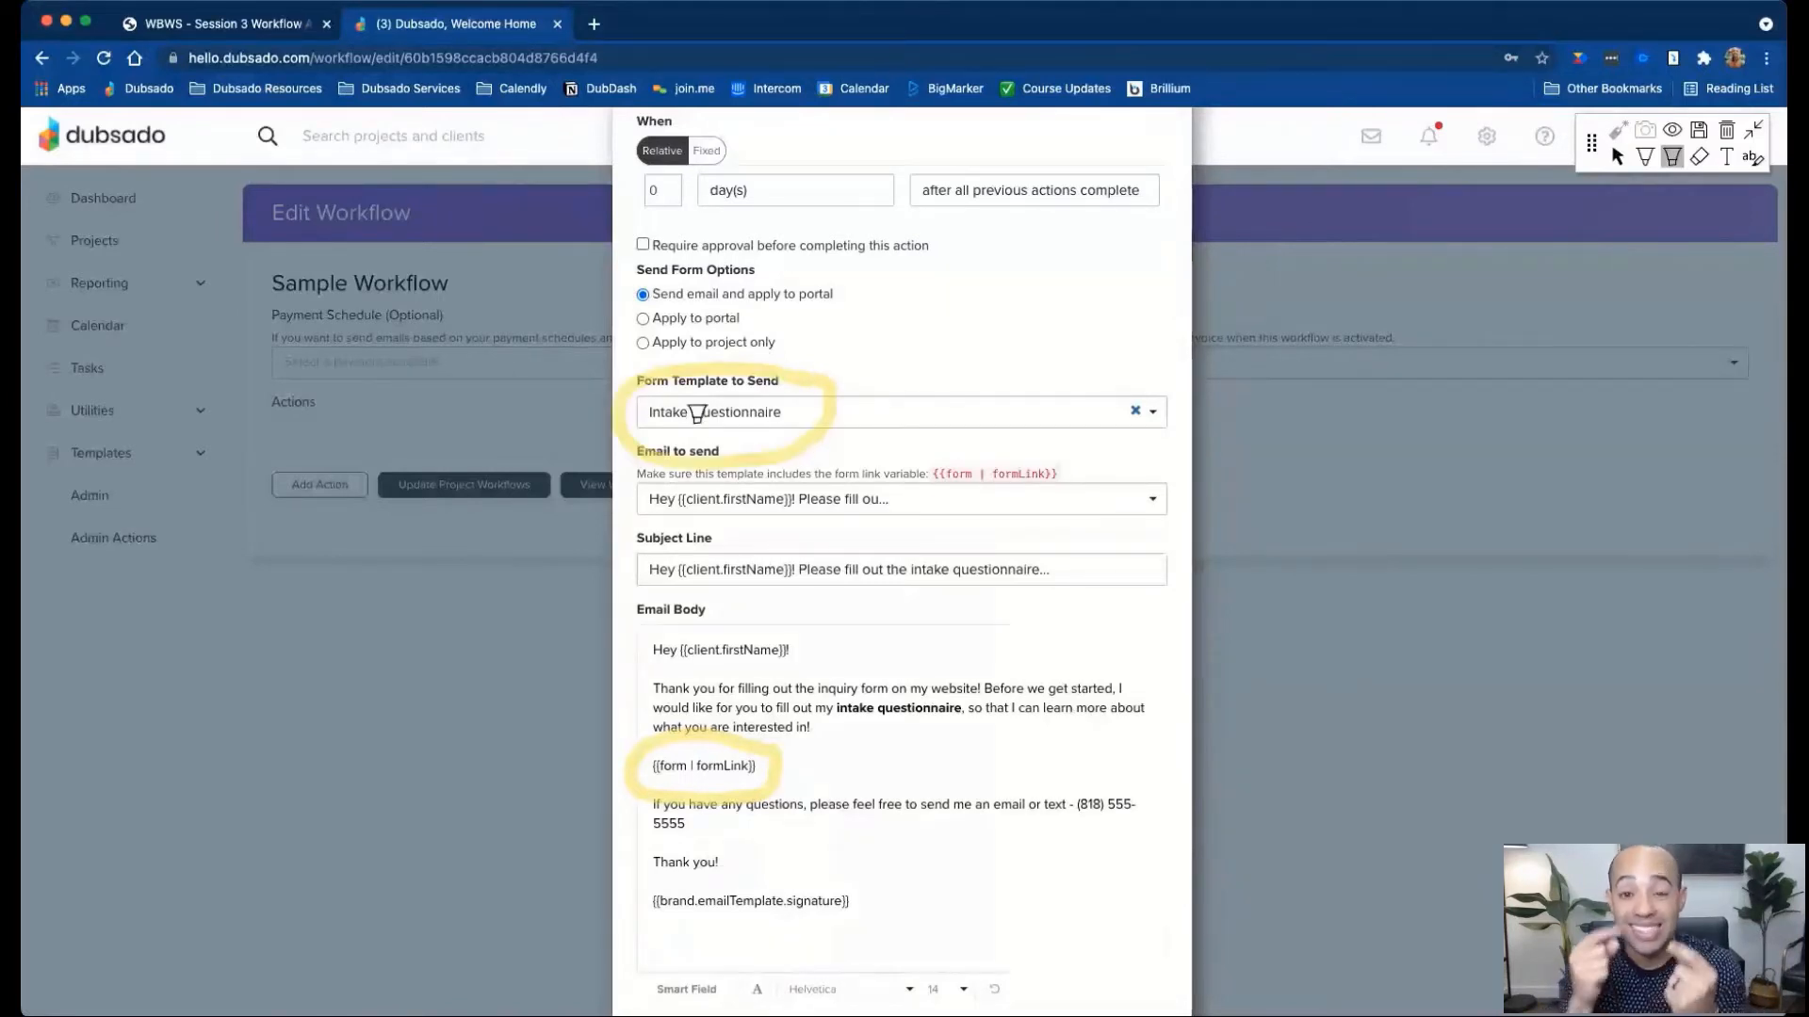
drag(726, 469, 729, 749)
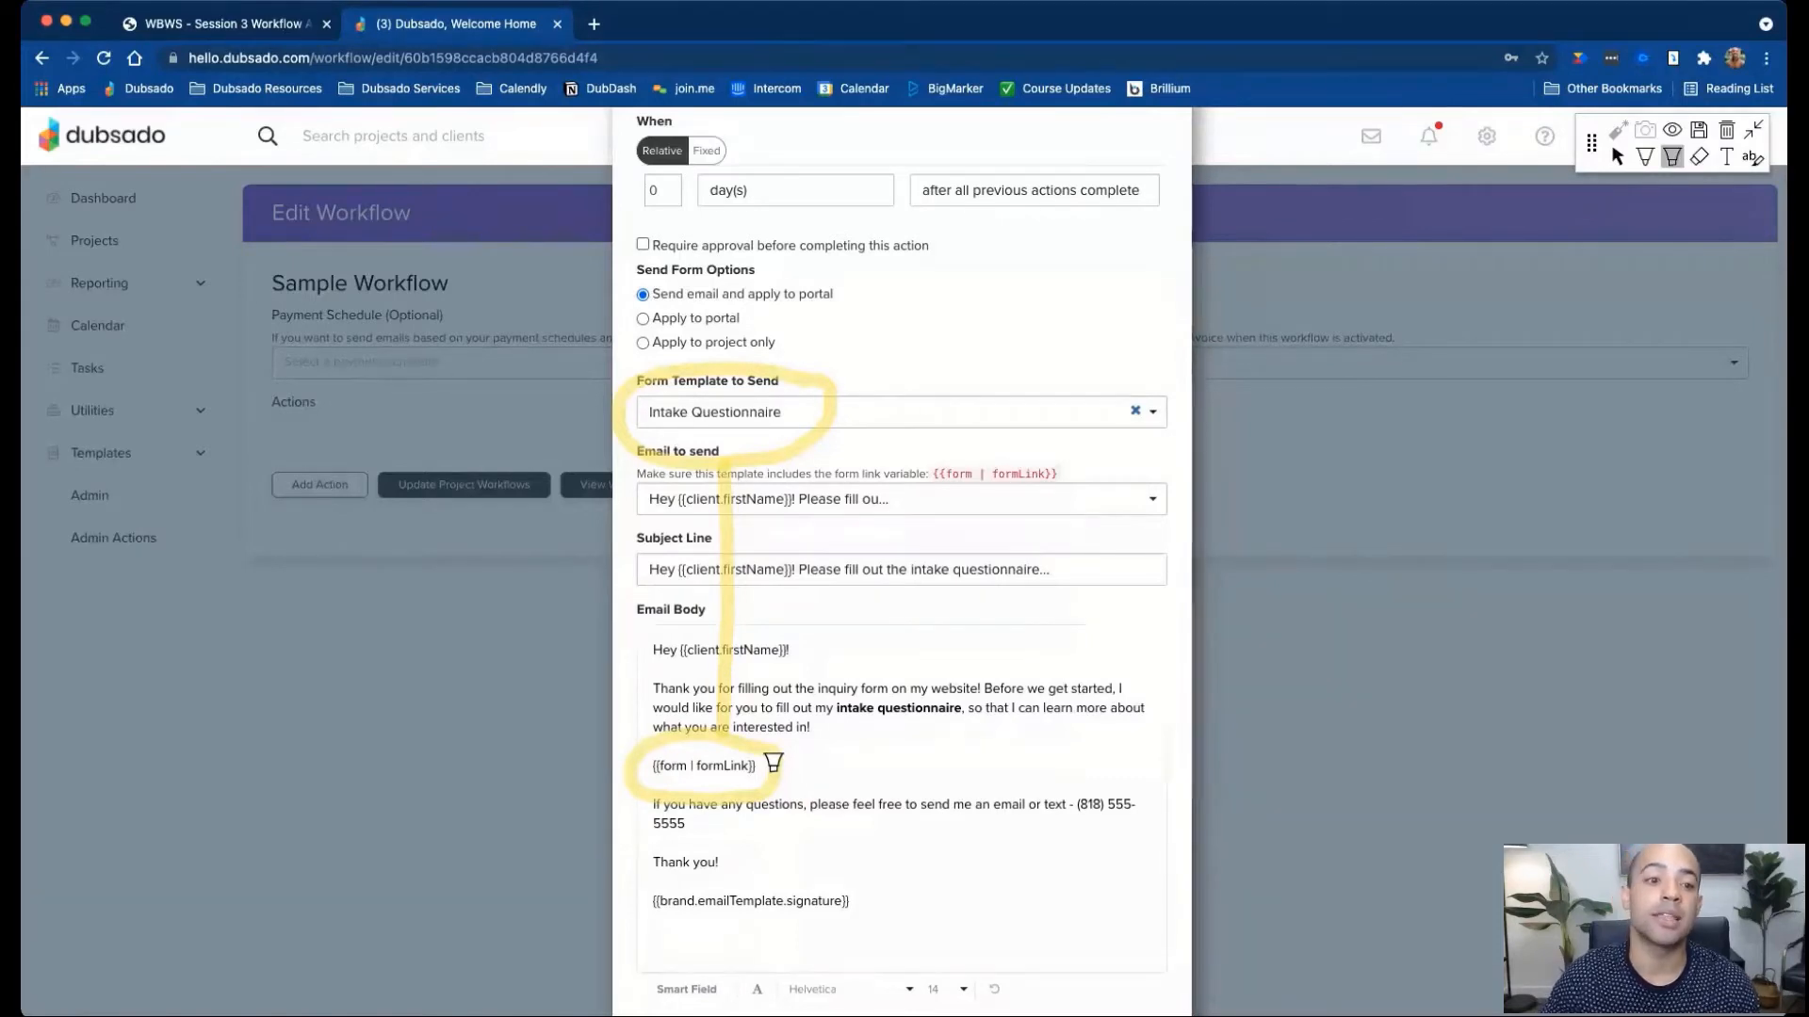
click(1726, 132)
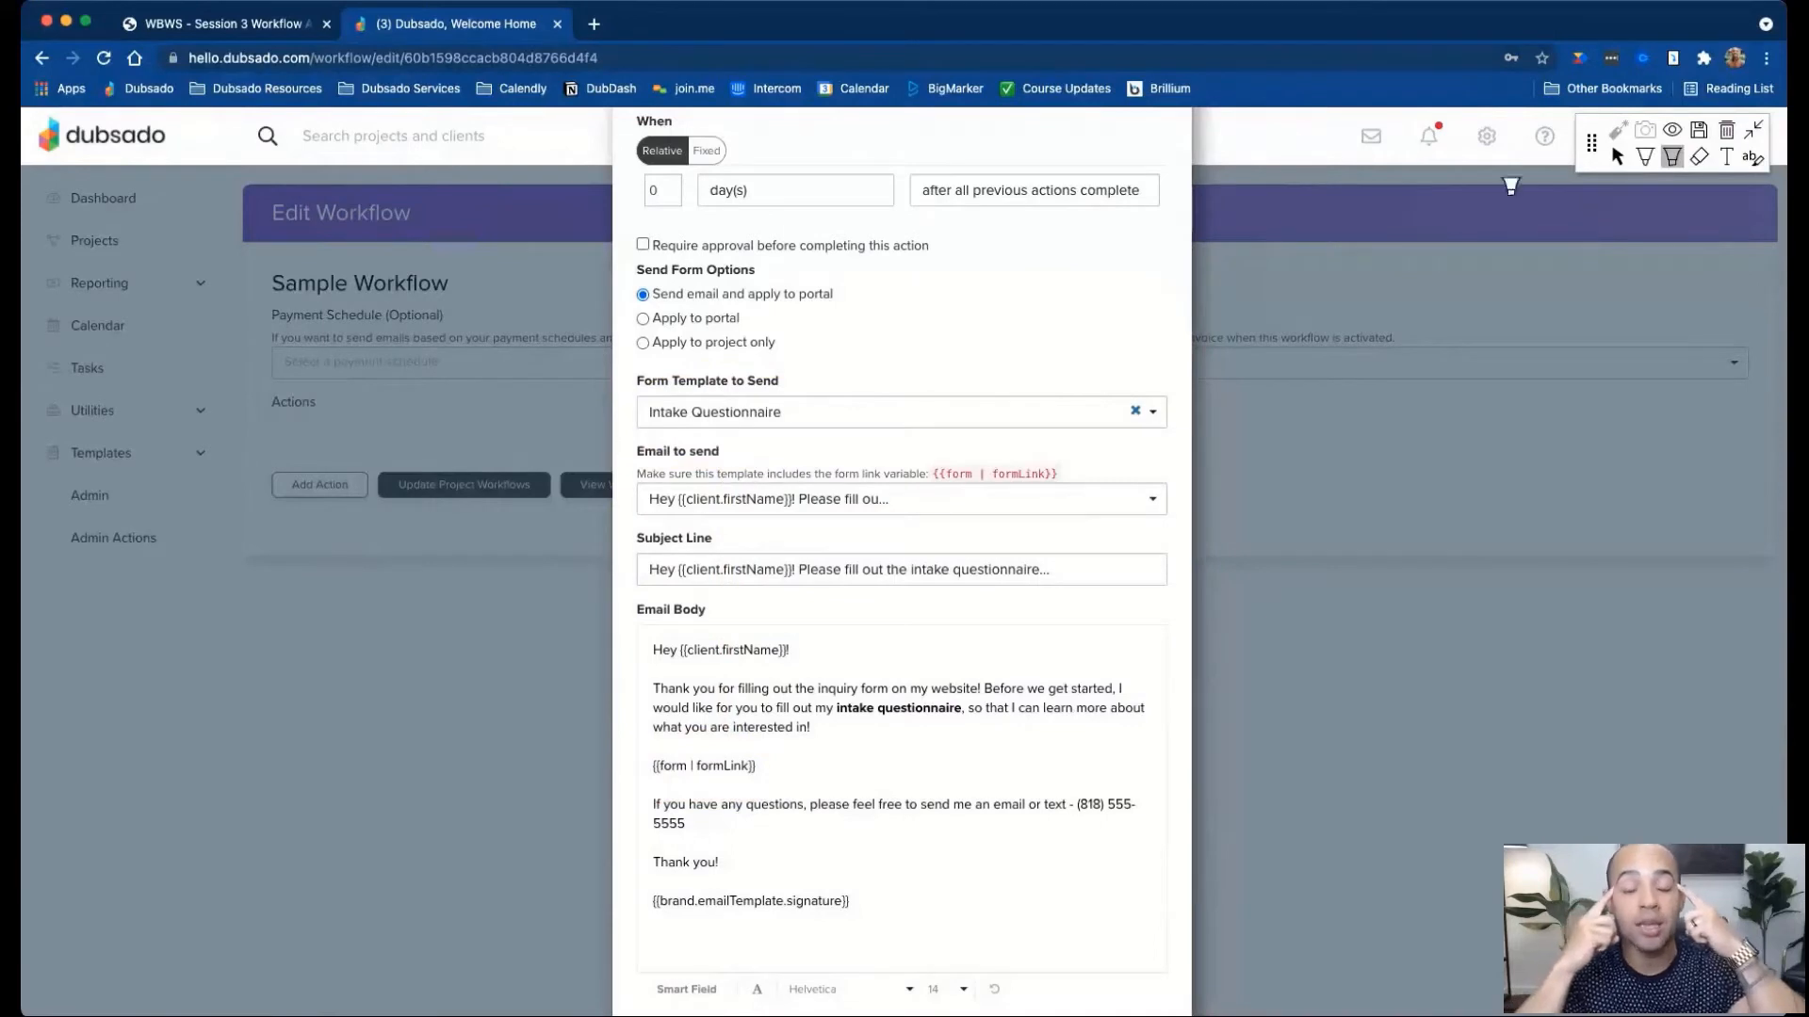
click(1617, 162)
Try the Send Email action with the GENERIC - Inquiry - Intake Questionnaire canned email.
scroll(848, 283, up, 3)
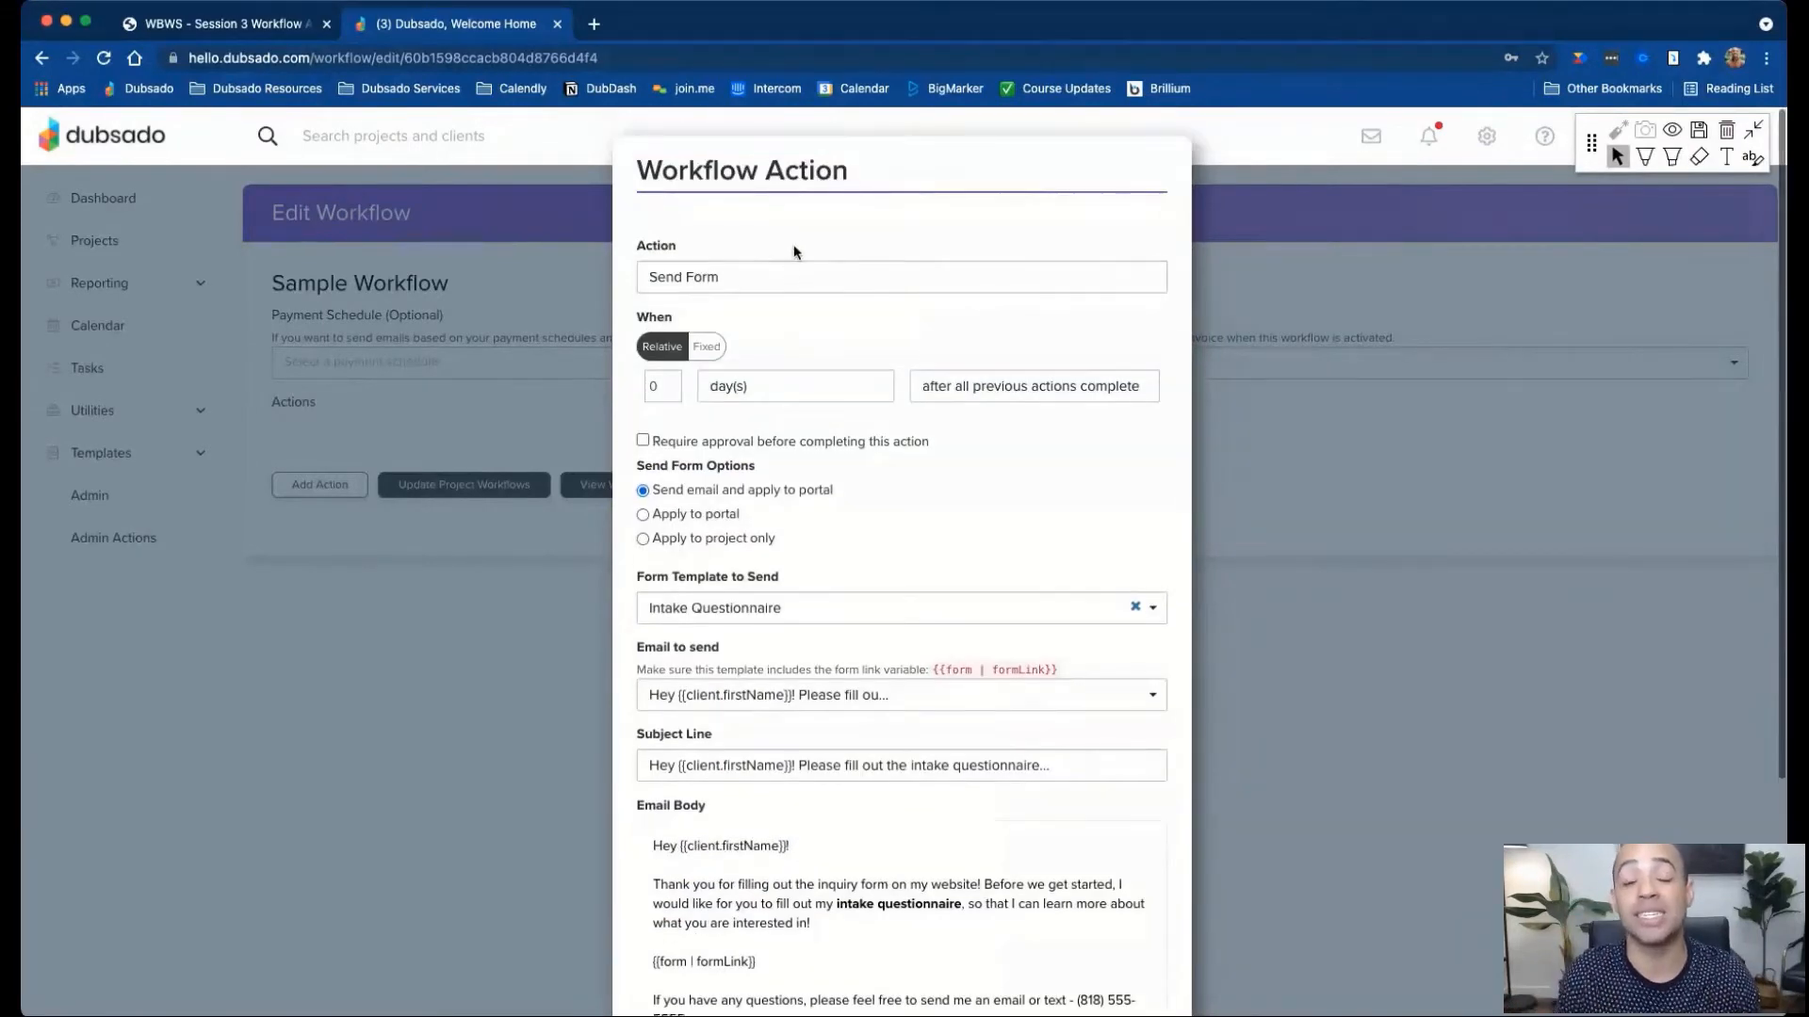
click(773, 266)
click(807, 292)
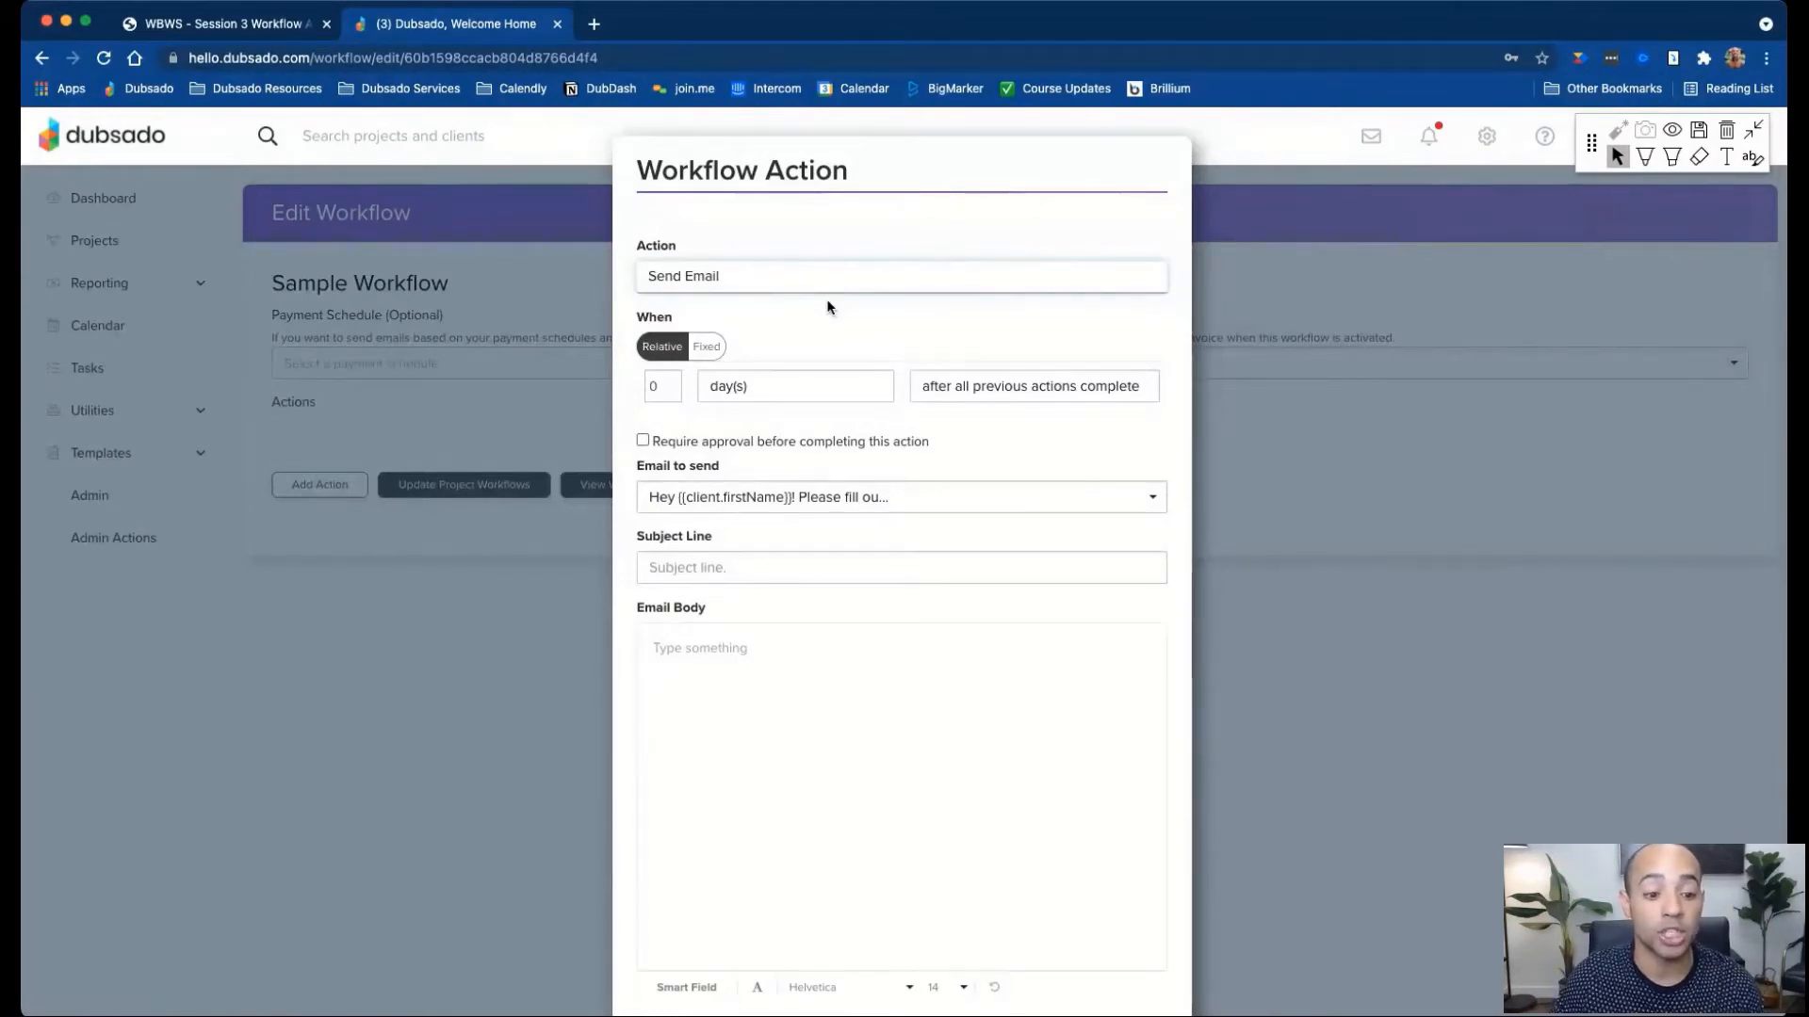
click(767, 497)
text(intake)
click(808, 604)
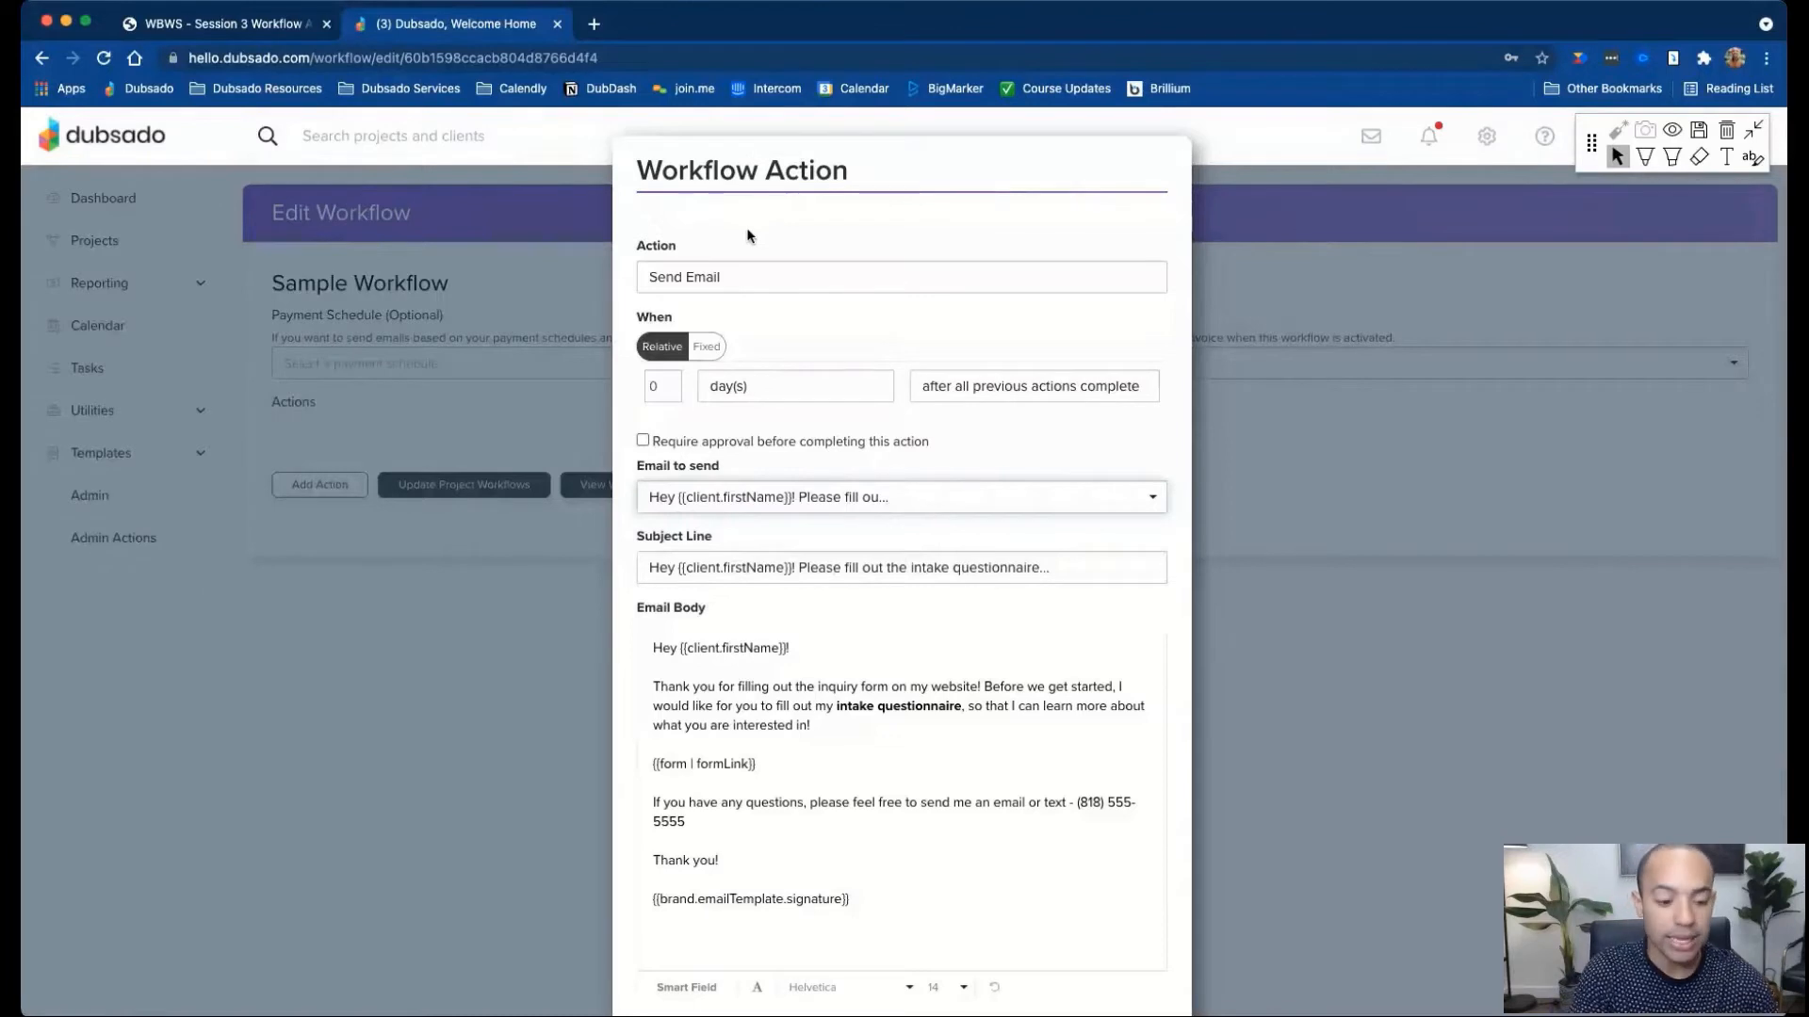
Change the action back to Send Form, with the Intake Questionnaire template and the canned email asking for the attached questionnaires.
click(742, 295)
click(754, 611)
text(intak)
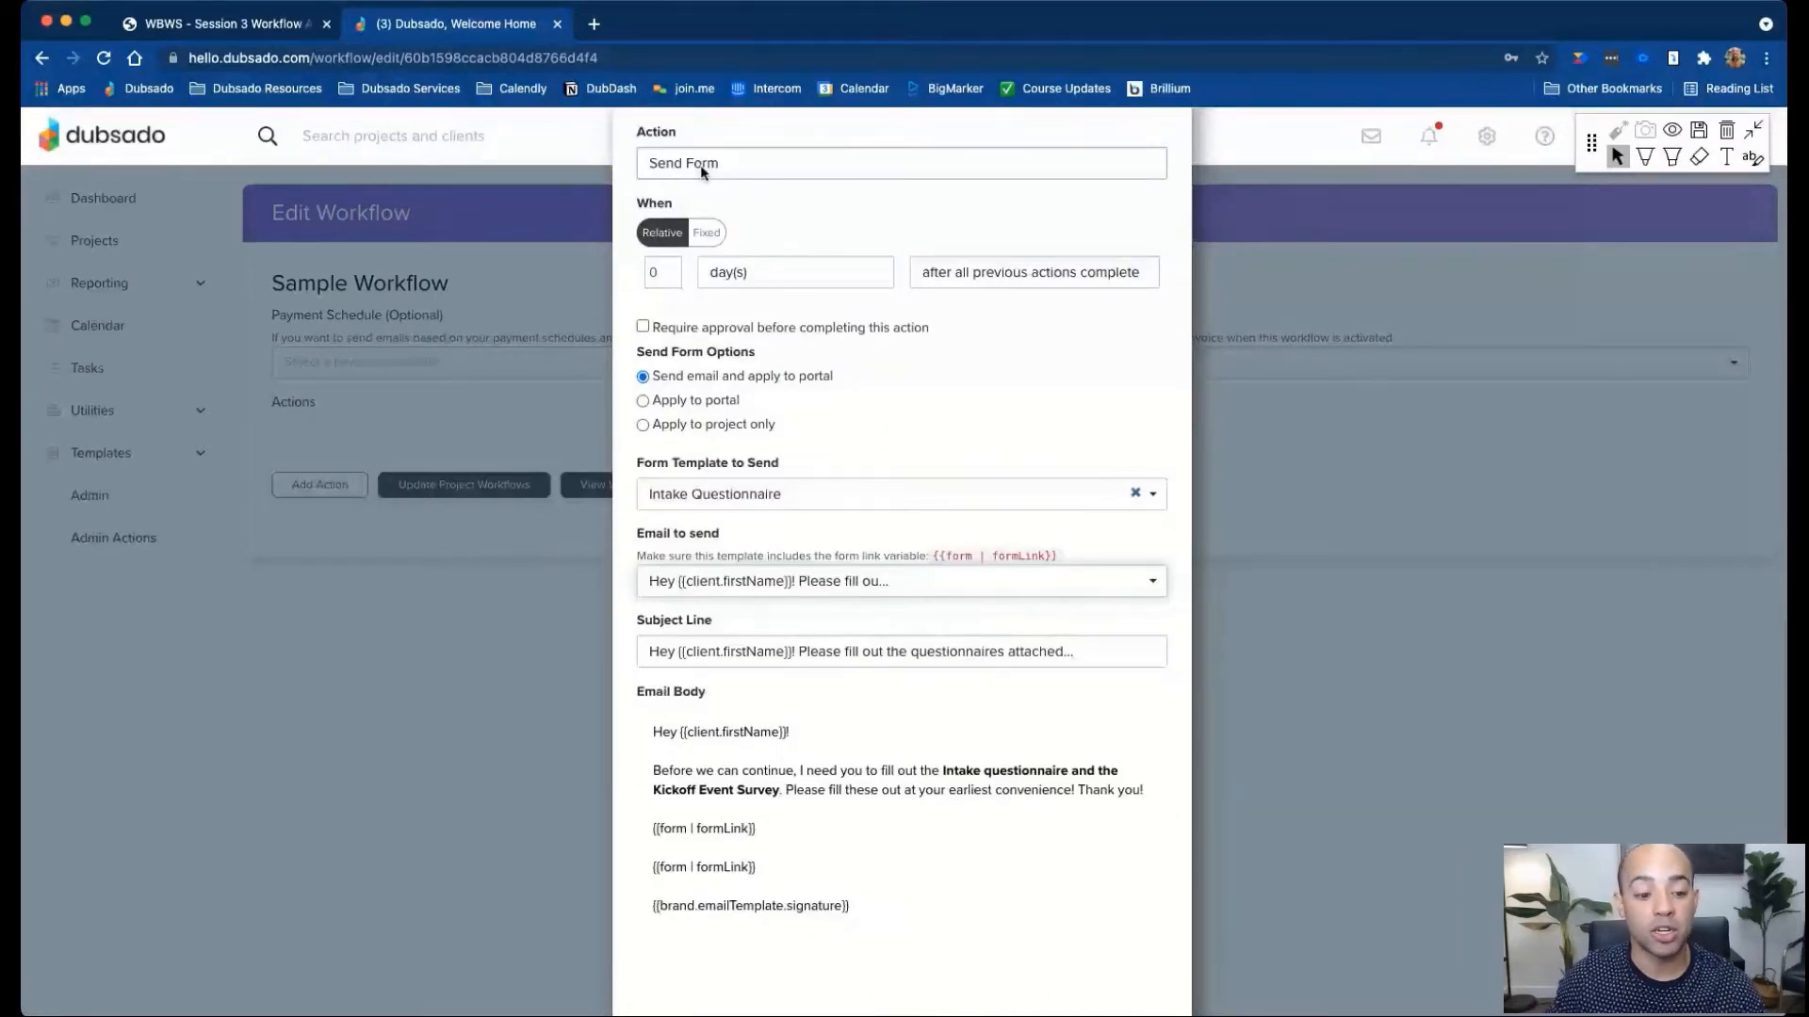
Box both {{form | formLink}} variables in the email body and mark the form template with the highlighter, and clear the markings.
click(1674, 158)
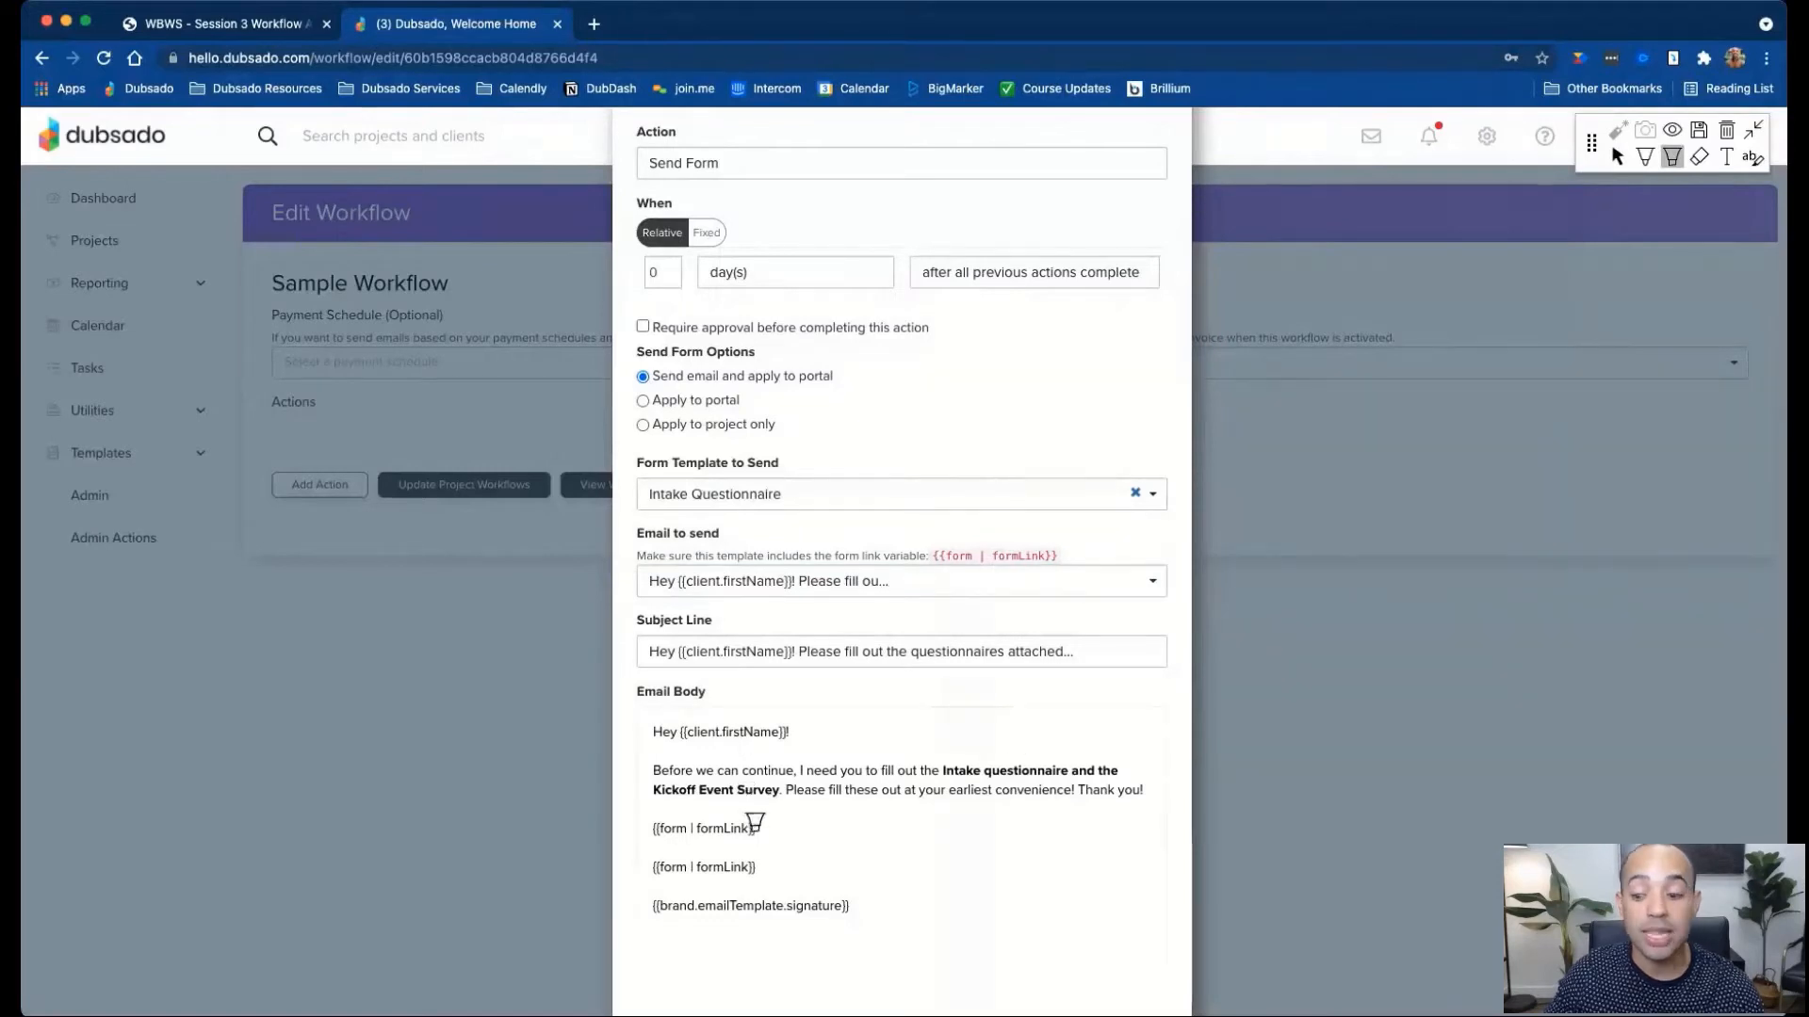
mouse_move(754, 799)
mouse_down()
mouse_move(650, 799)
mouse_move(636, 869)
mouse_move(737, 886)
mouse_move(770, 868)
mouse_move(759, 804)
mouse_up()
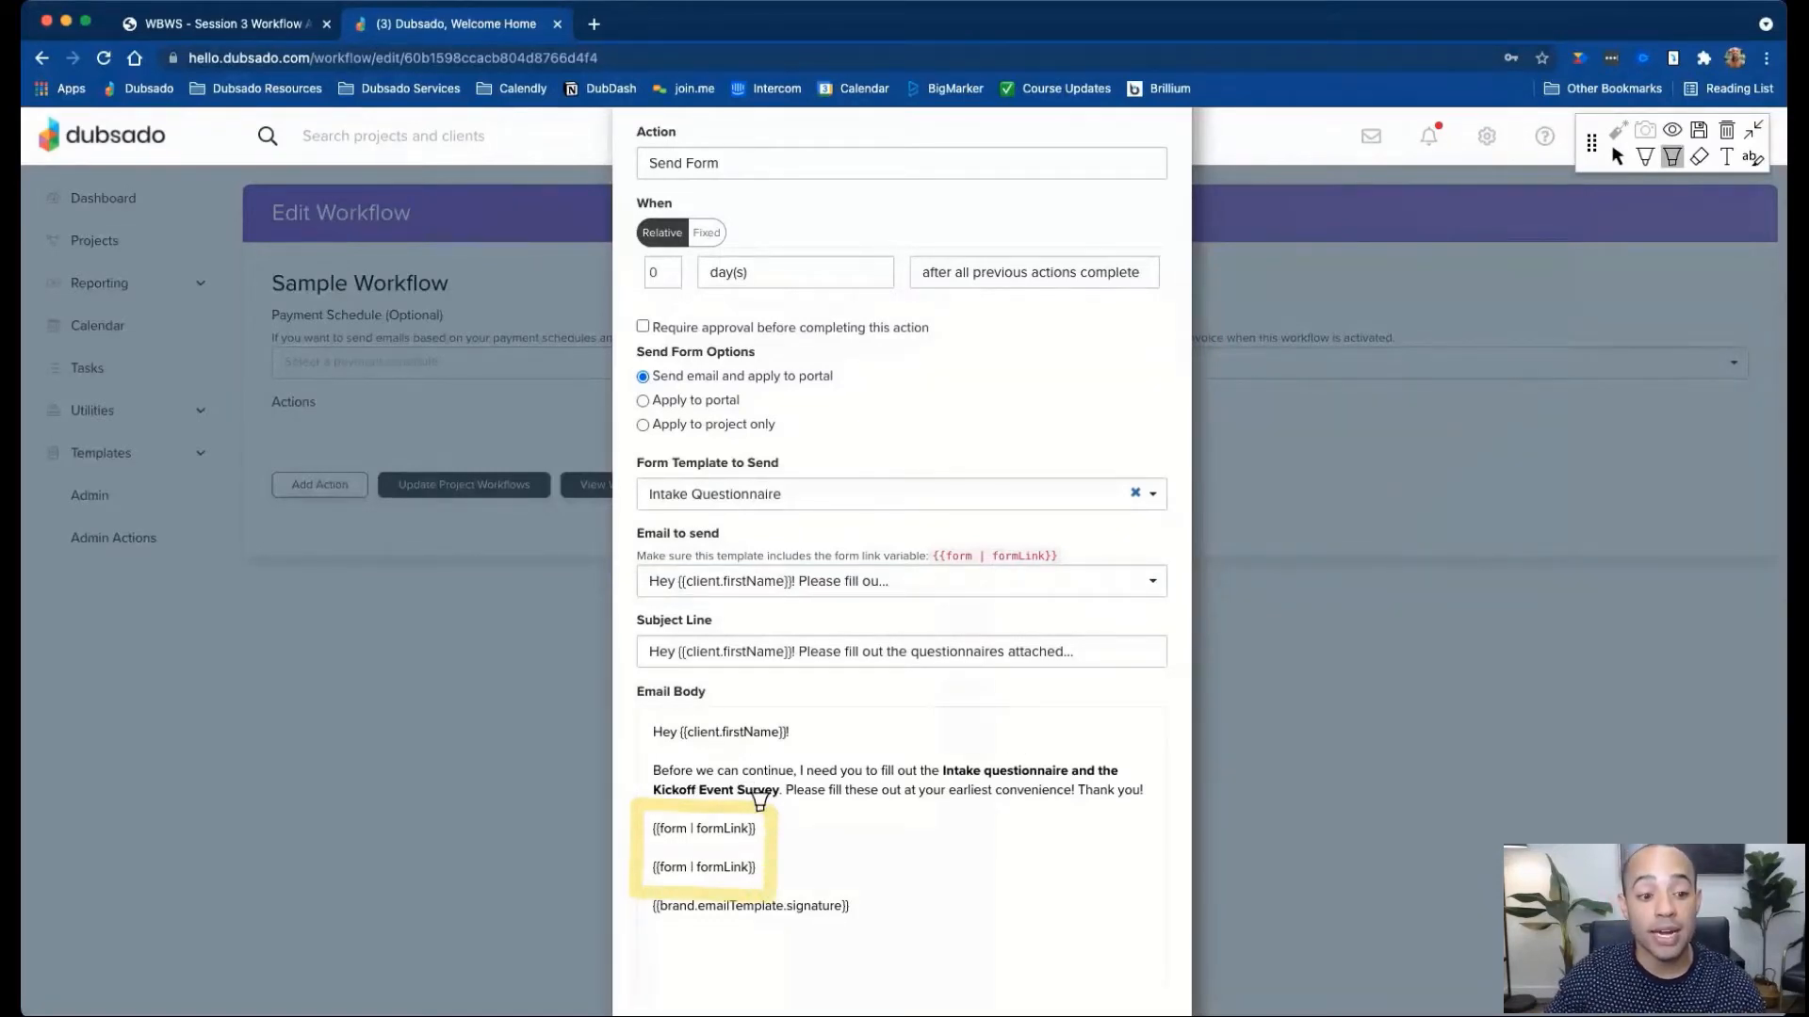
mouse_move(791, 456)
mouse_down()
mouse_move(726, 528)
mouse_move(803, 462)
mouse_up()
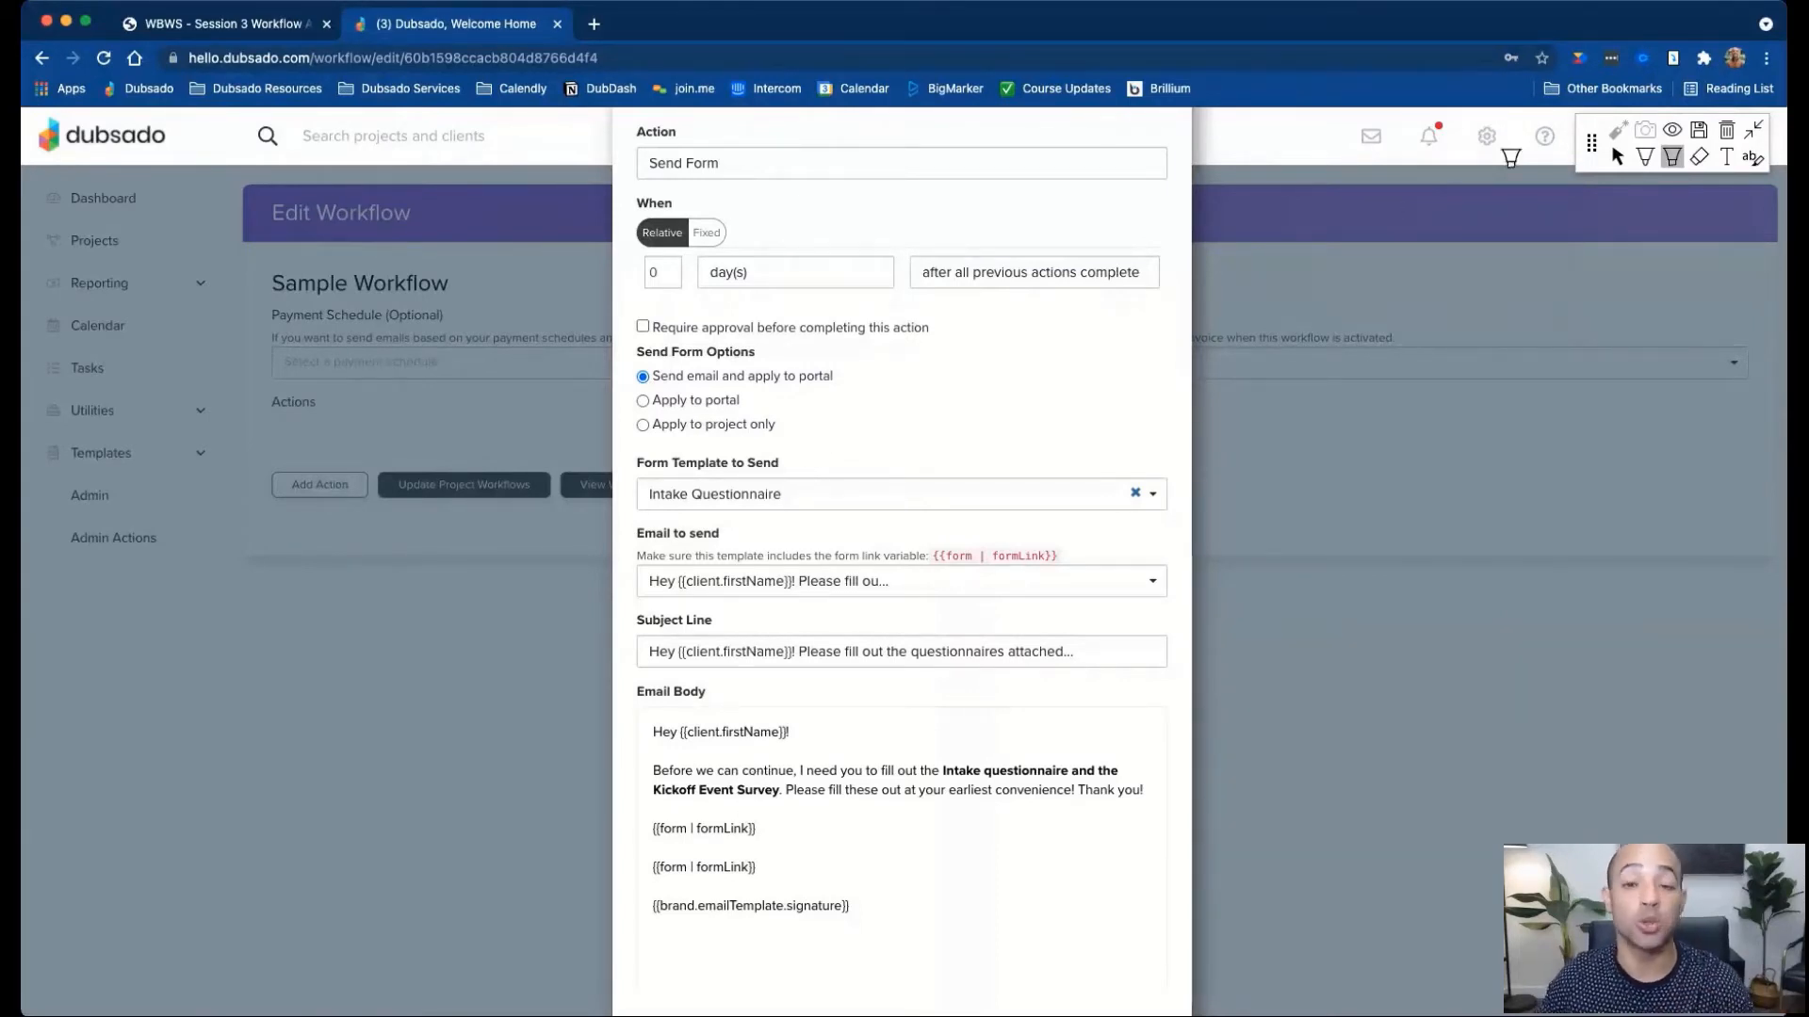
click(1618, 156)
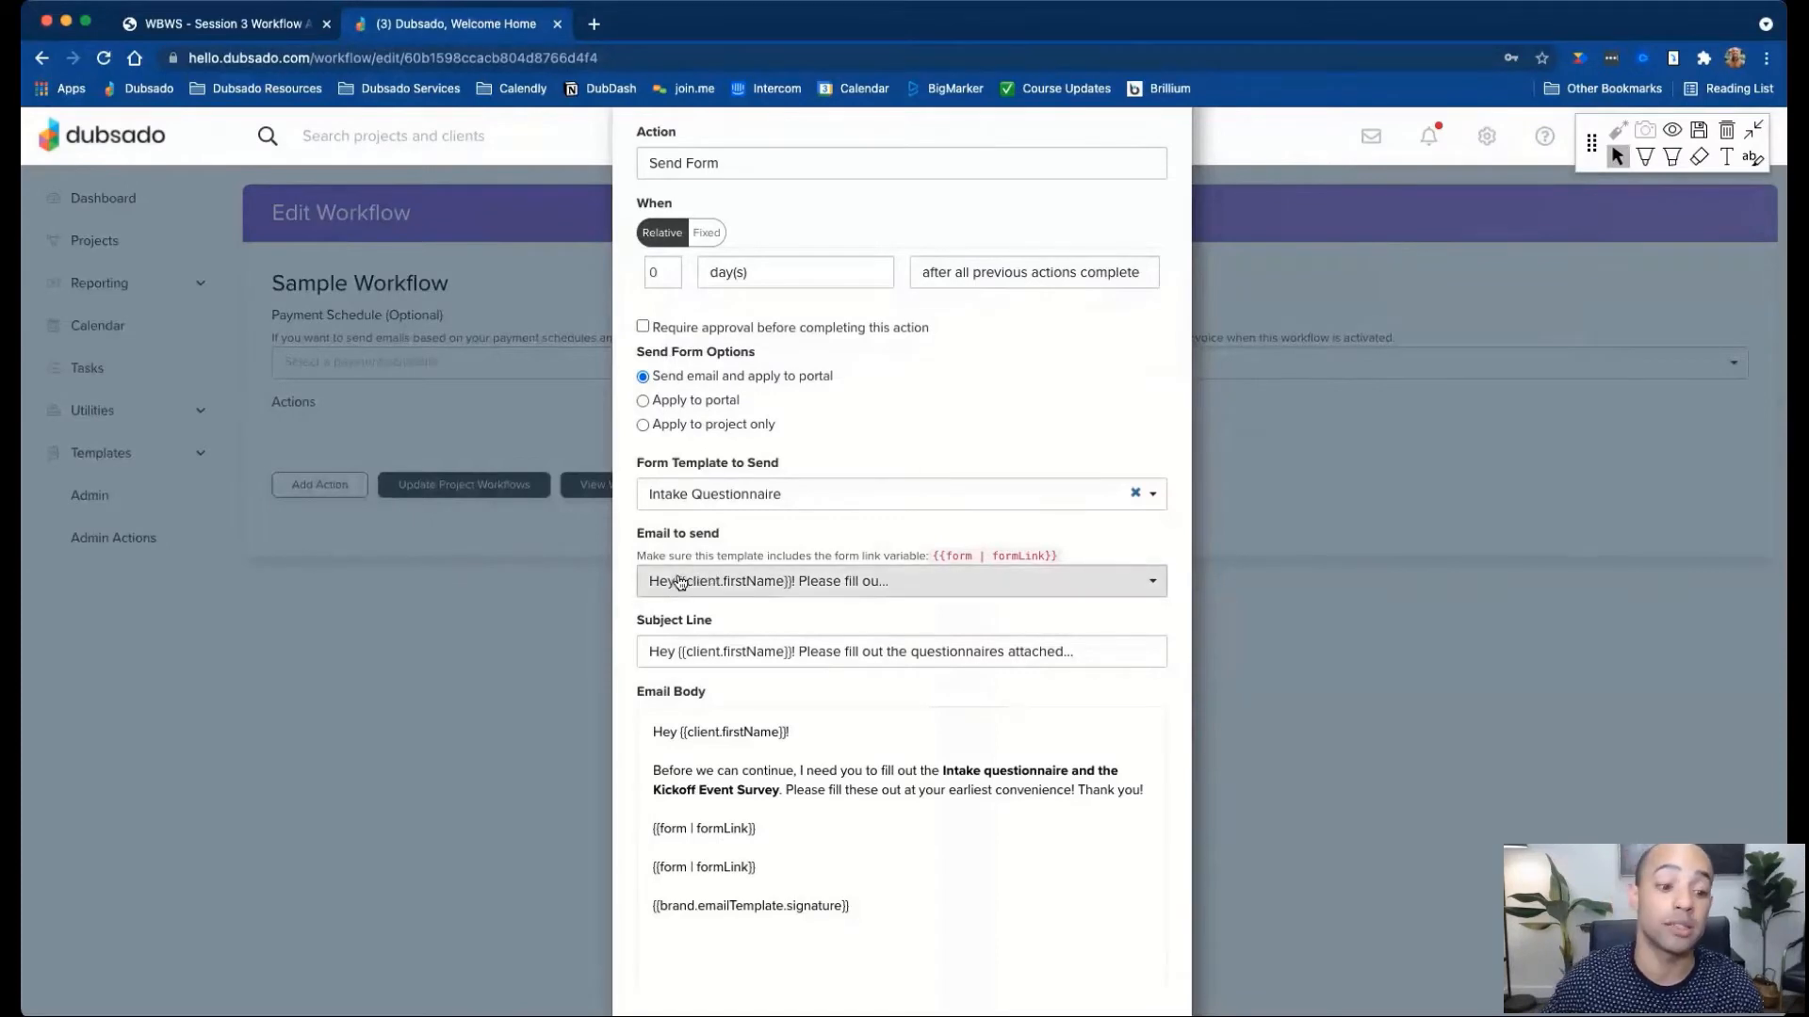
Search the canned emails for "form", choose the "It's time to book your call" email, and review its body.
click(755, 590)
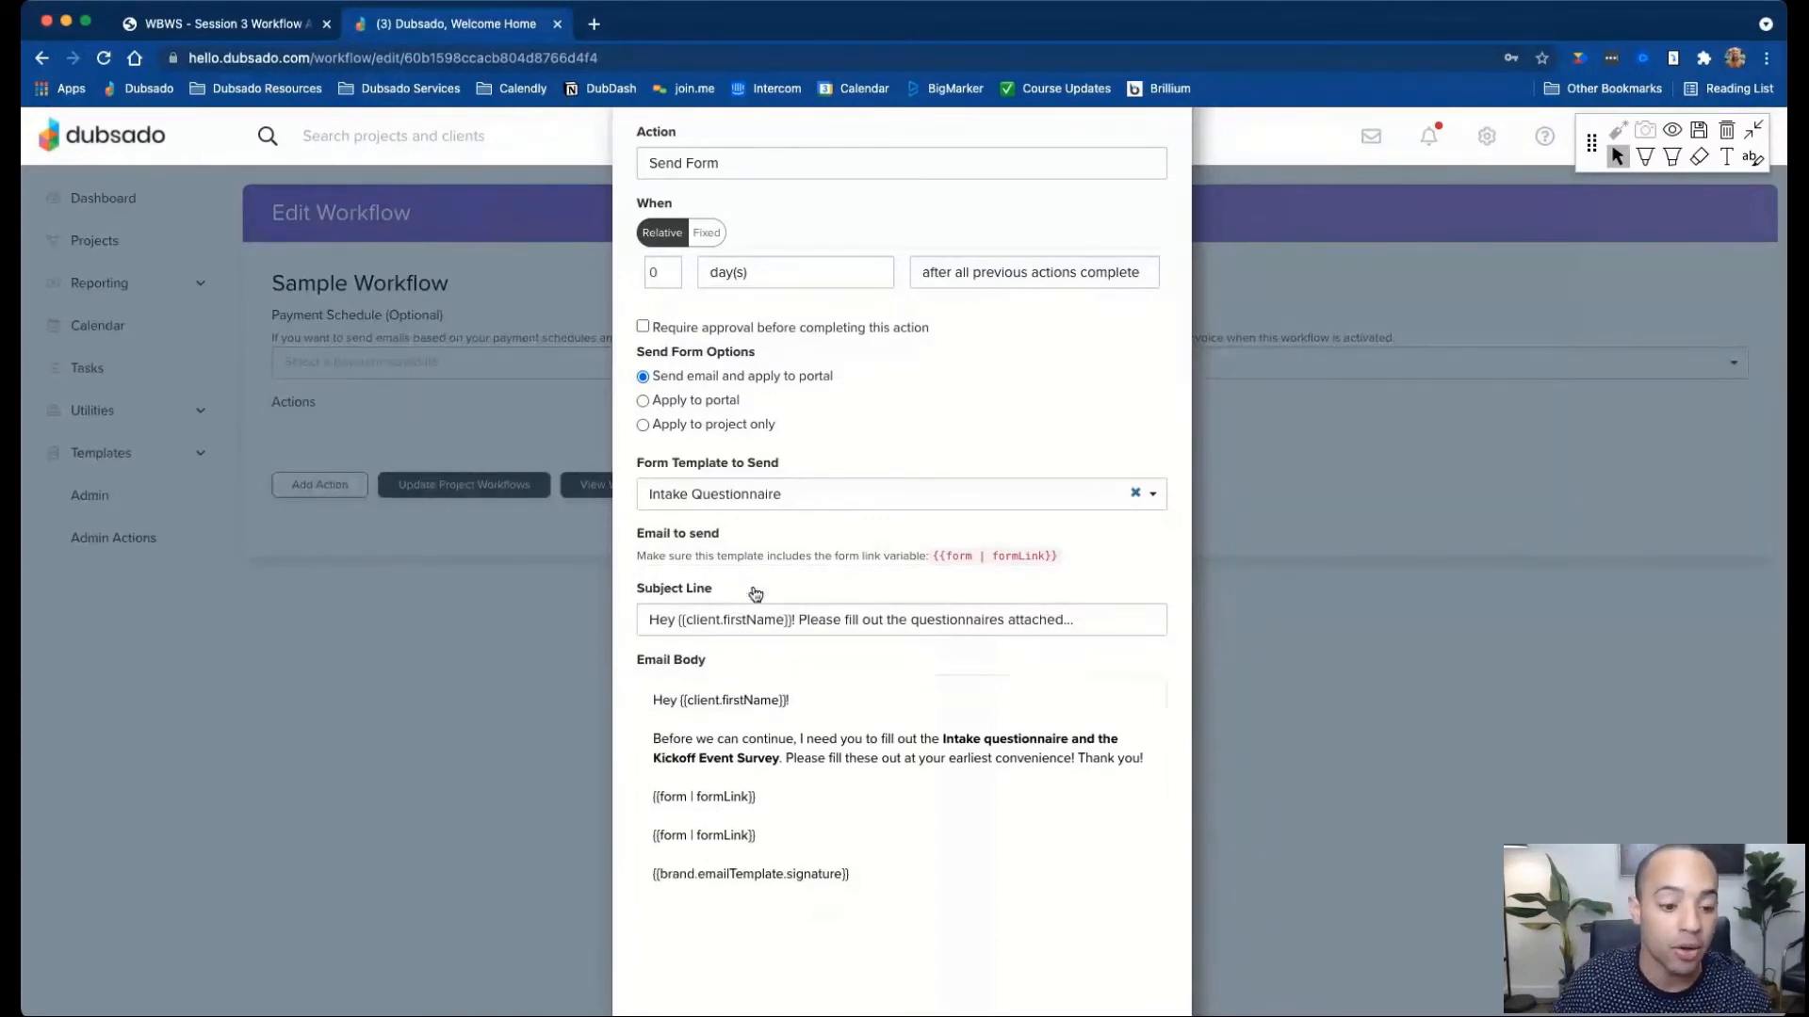
text(form)
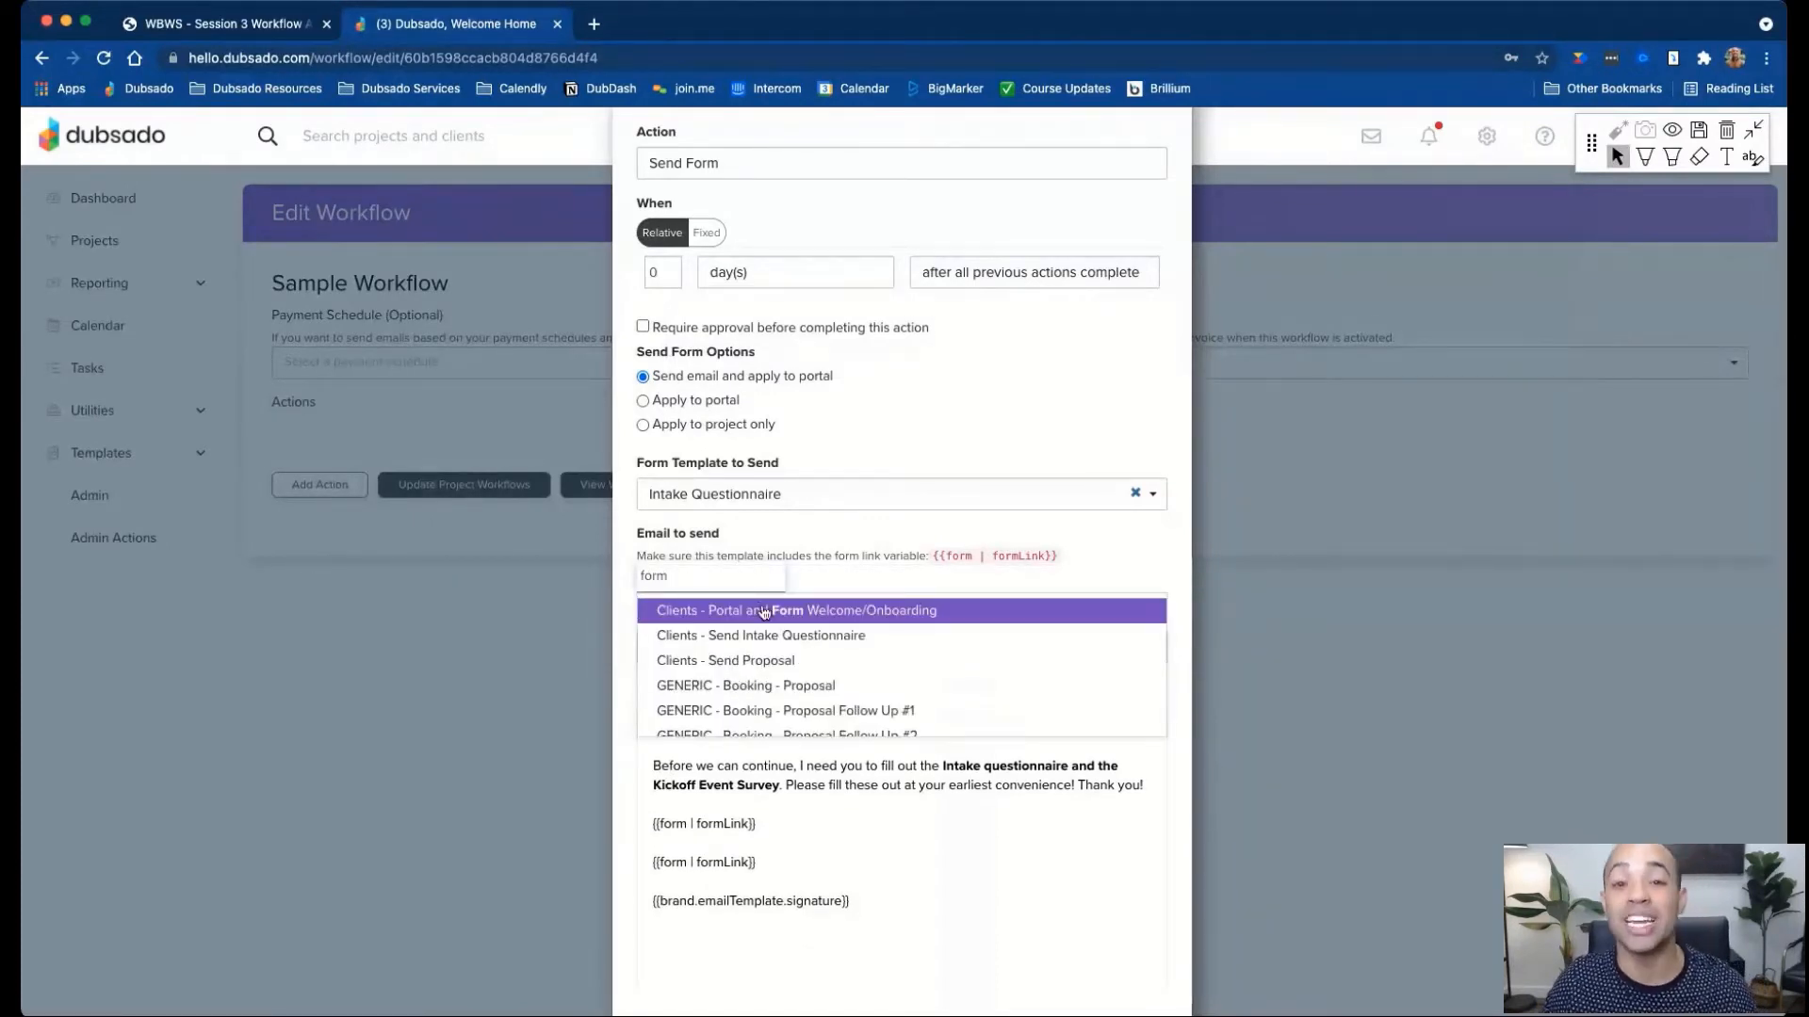
scroll(762, 659, down, 1)
click(818, 698)
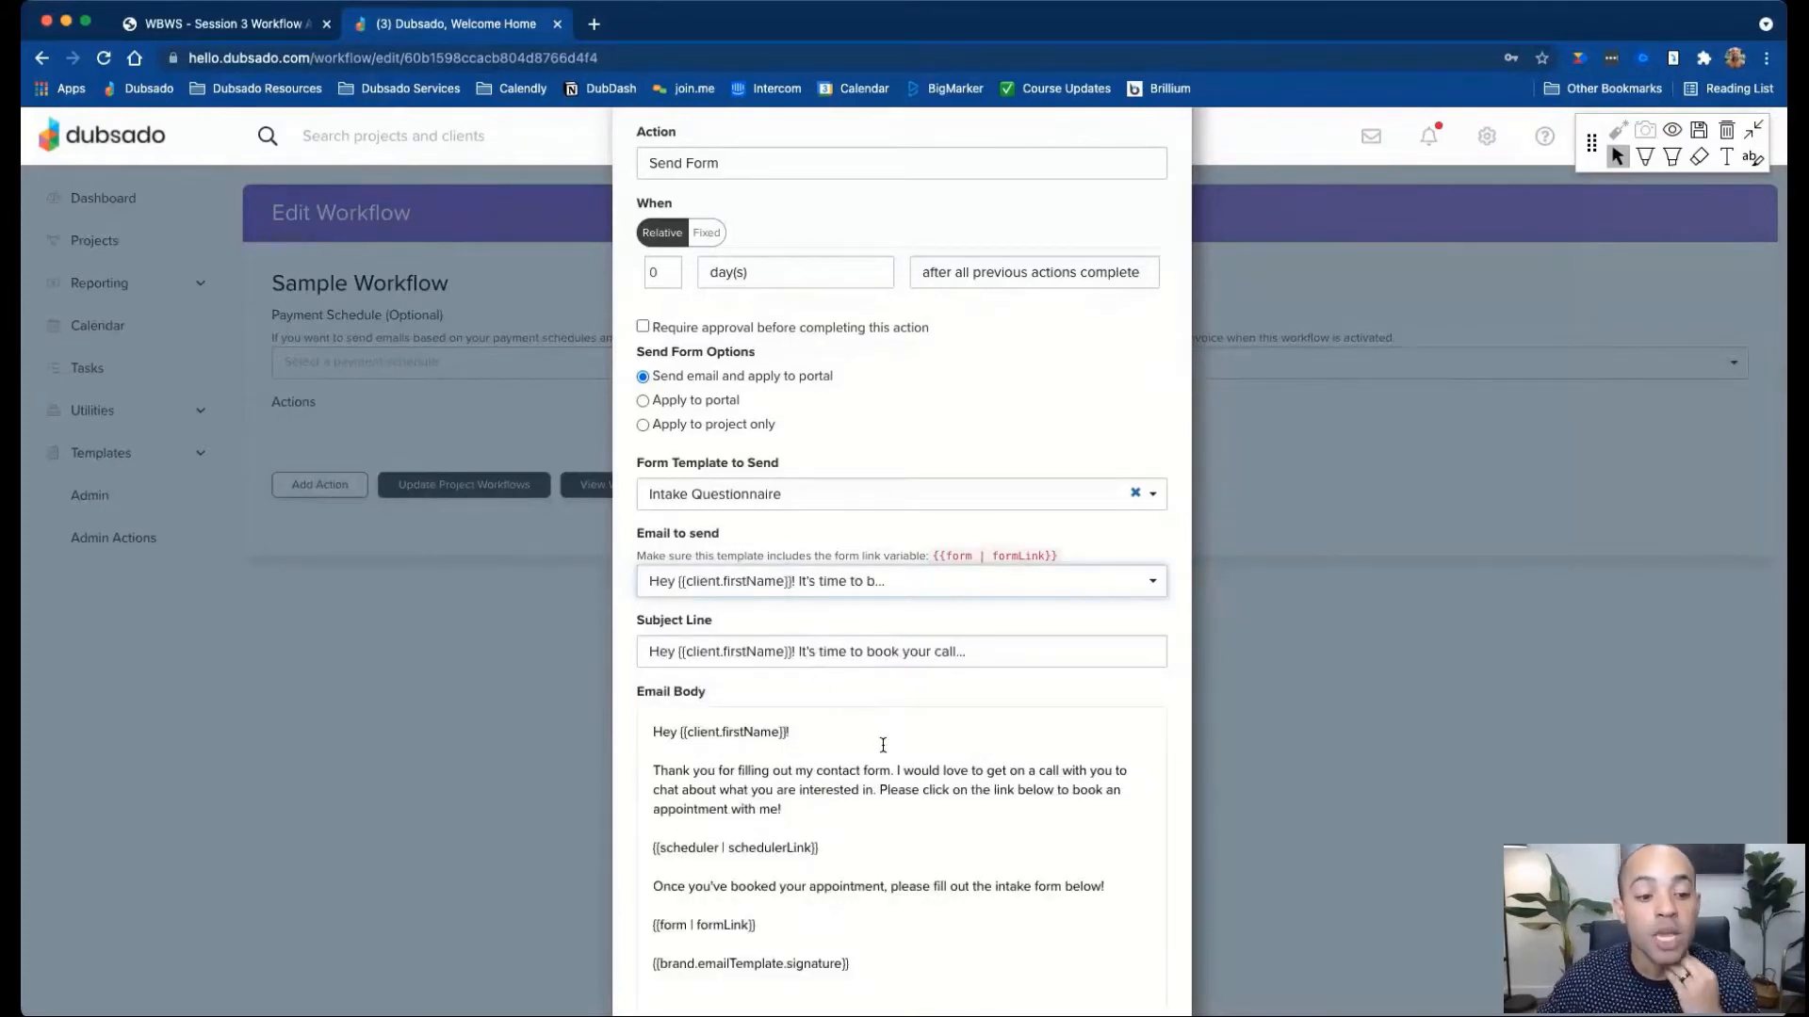
scroll(1014, 620, down, 1)
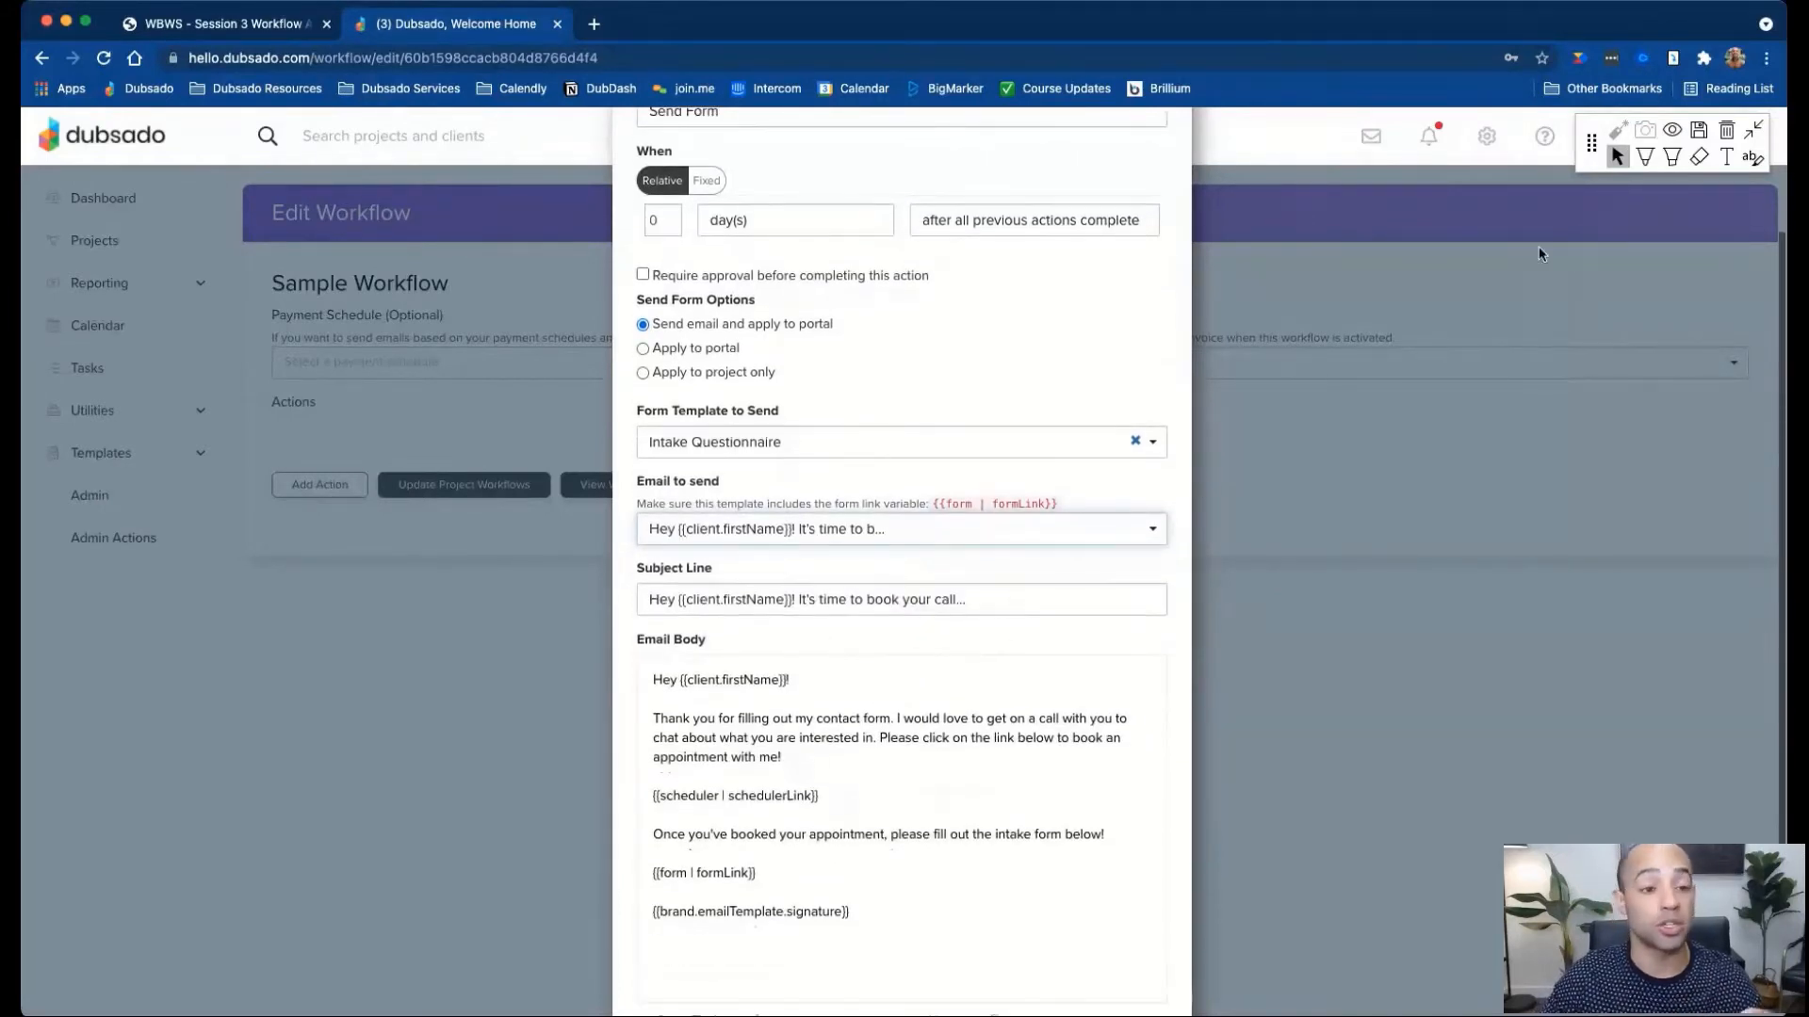
scroll(1037, 302, up, 1)
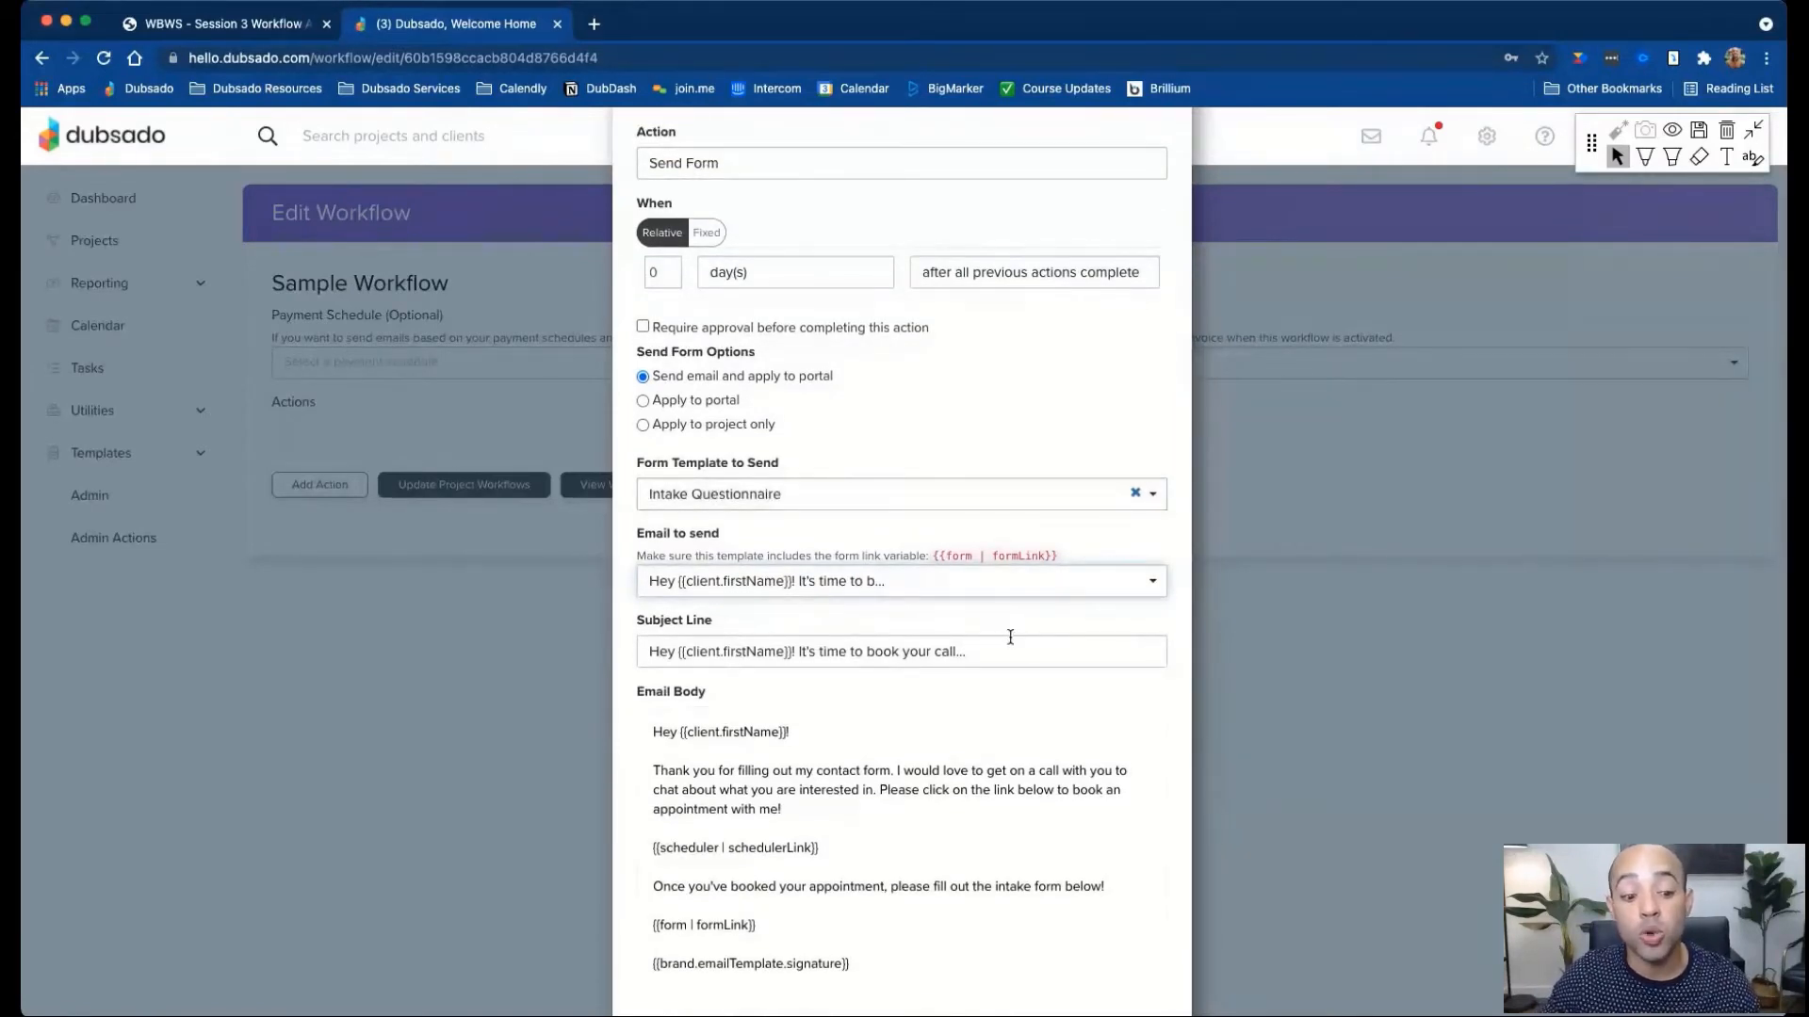
scroll(1025, 651, down, 1)
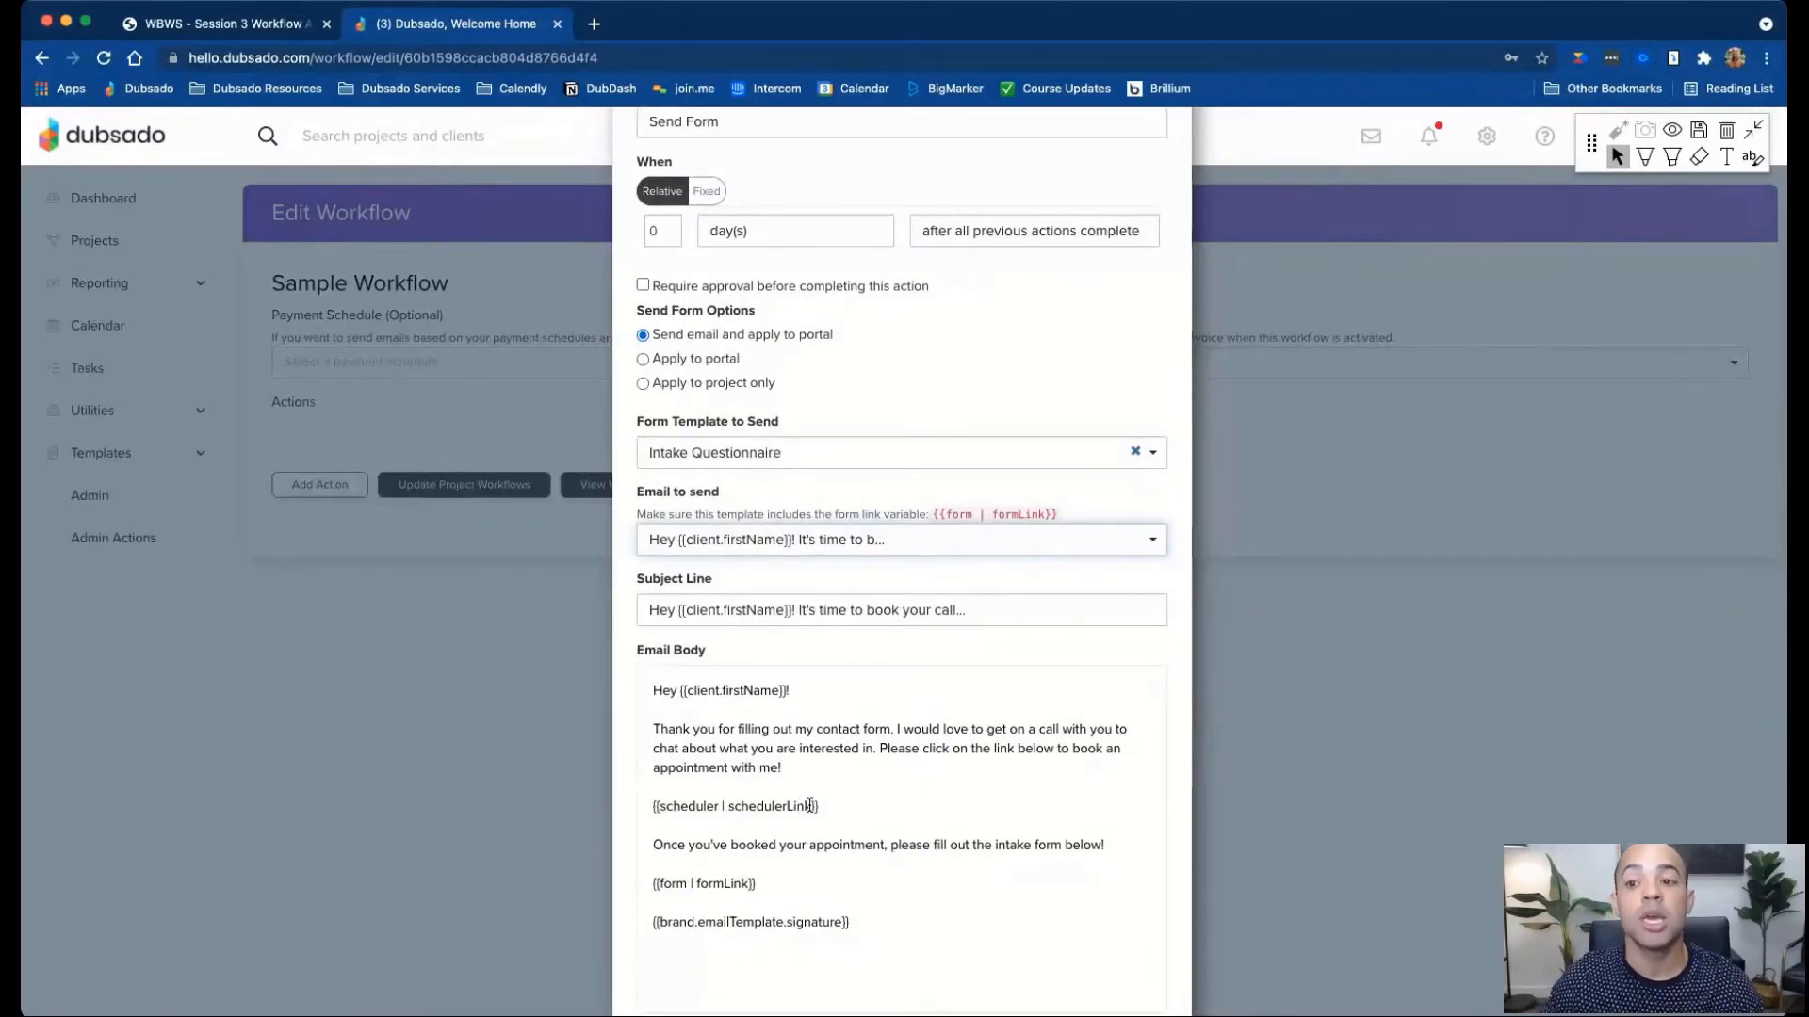
Circle the Intake Questionnaire template and {{form | formLink}} with the highlighter, underline {{scheduler | schedulerLink}}, and clear the markings.
click(1672, 156)
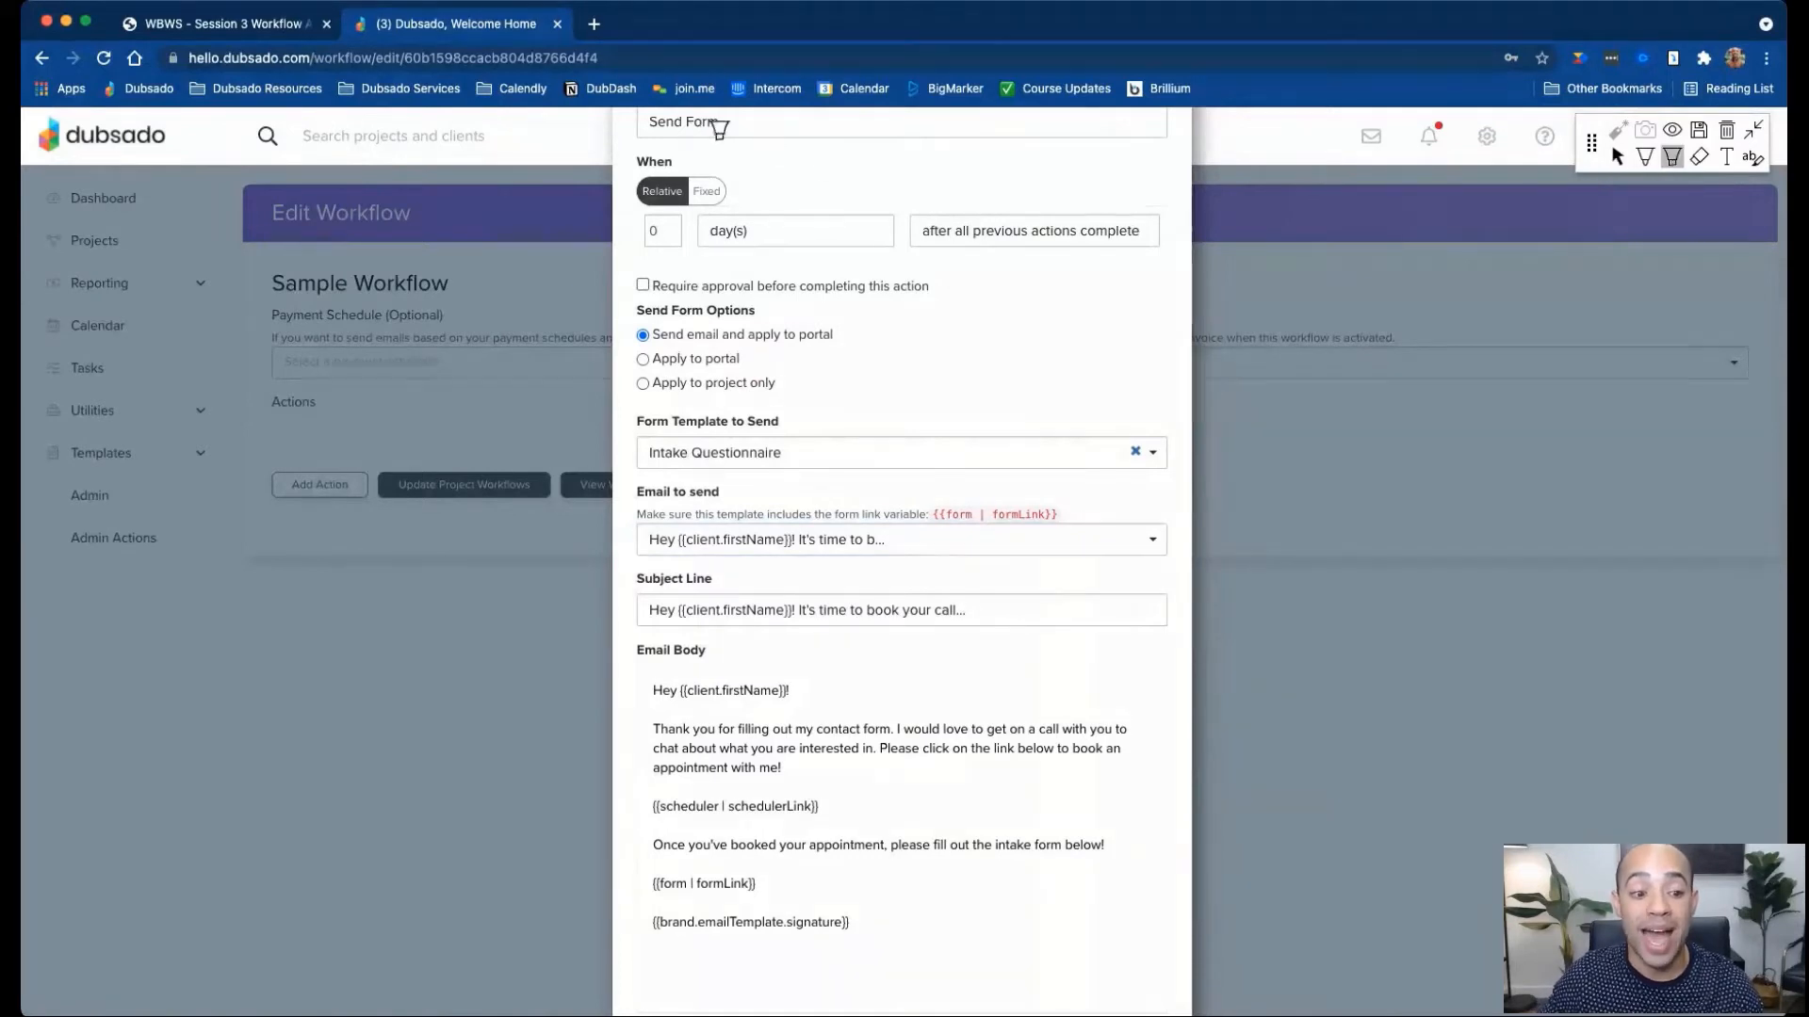
mouse_move(764, 413)
mouse_down()
mouse_move(647, 472)
mouse_move(820, 427)
mouse_move(767, 405)
mouse_up()
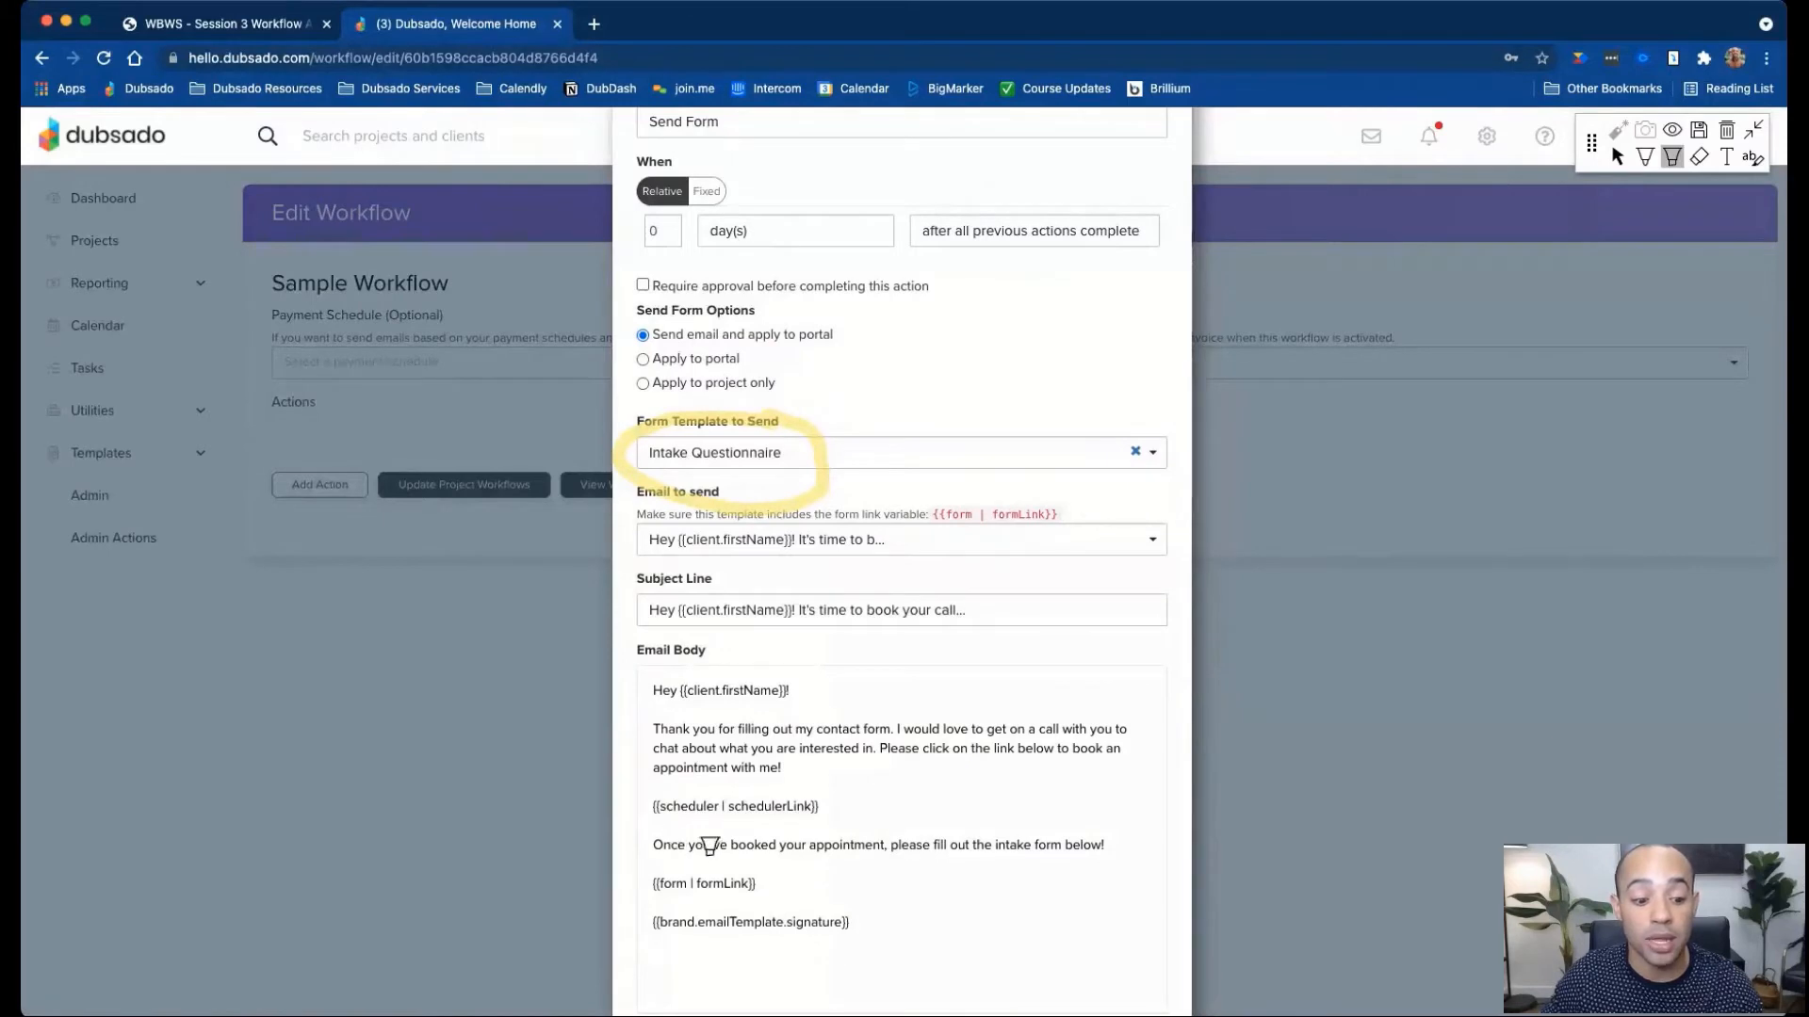
mouse_move(710, 850)
mouse_down()
mouse_move(640, 881)
mouse_move(780, 888)
mouse_move(754, 868)
mouse_up()
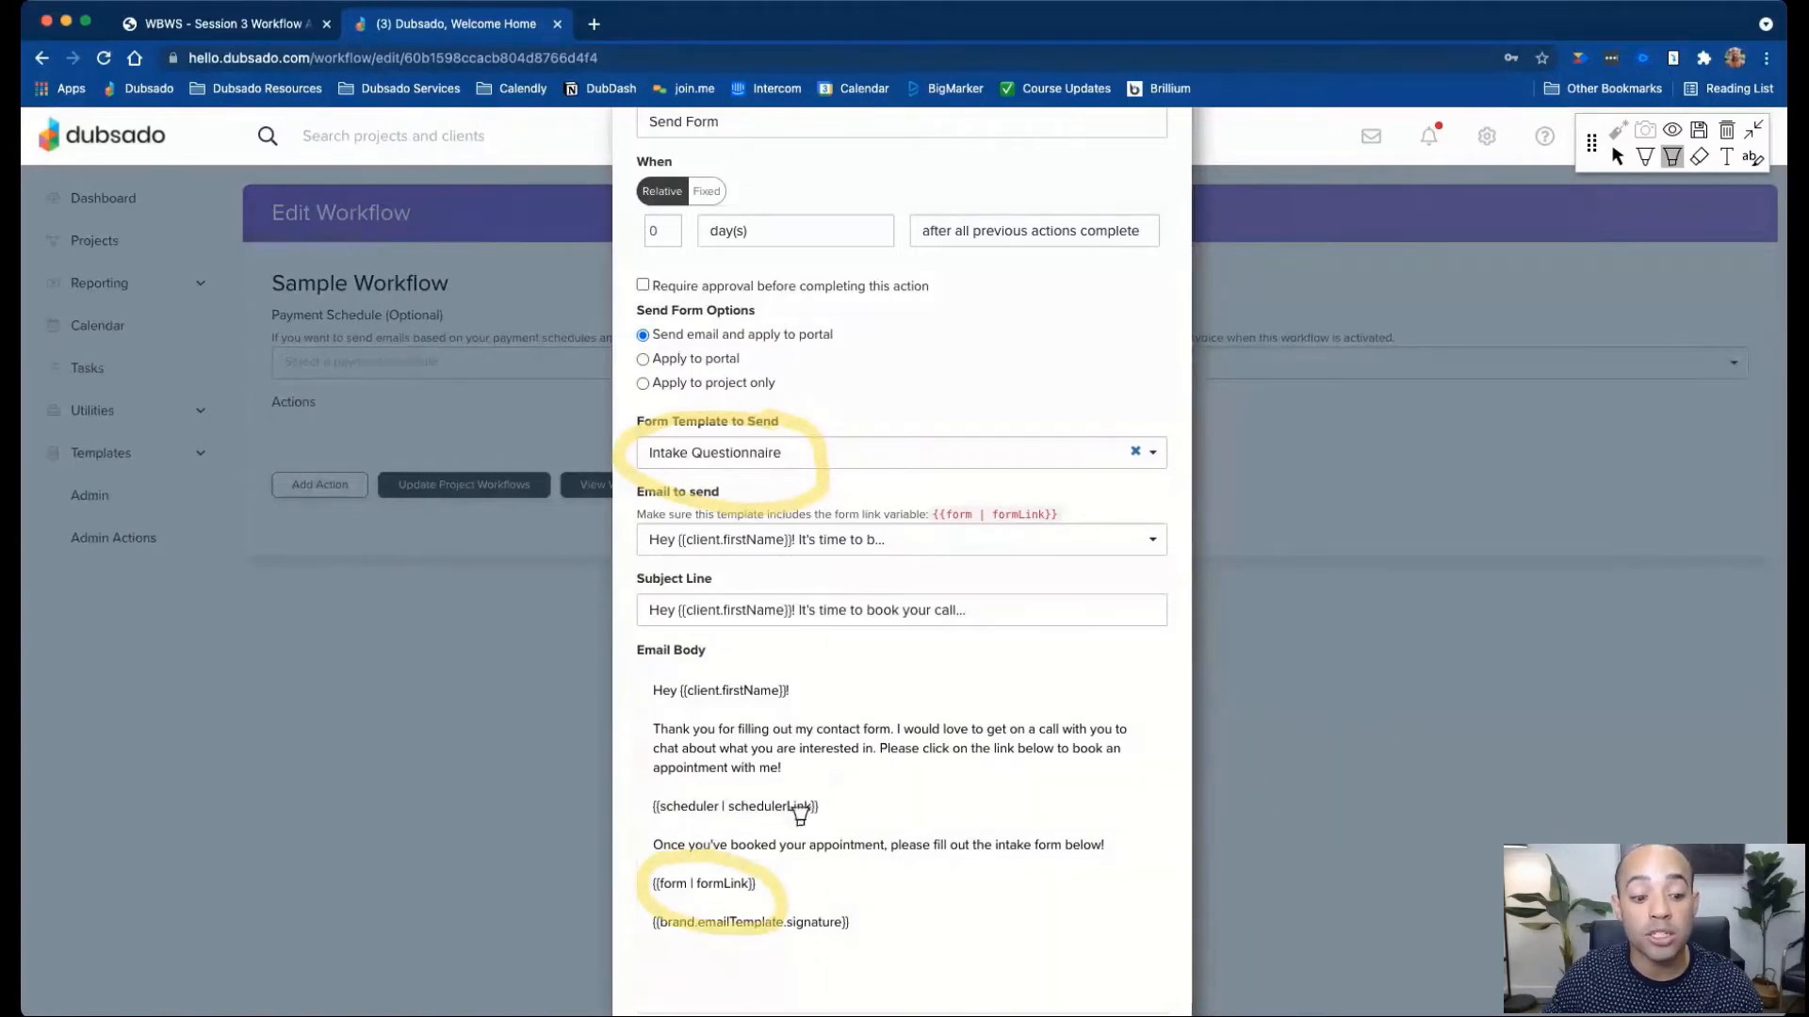
drag(660, 812, 814, 816)
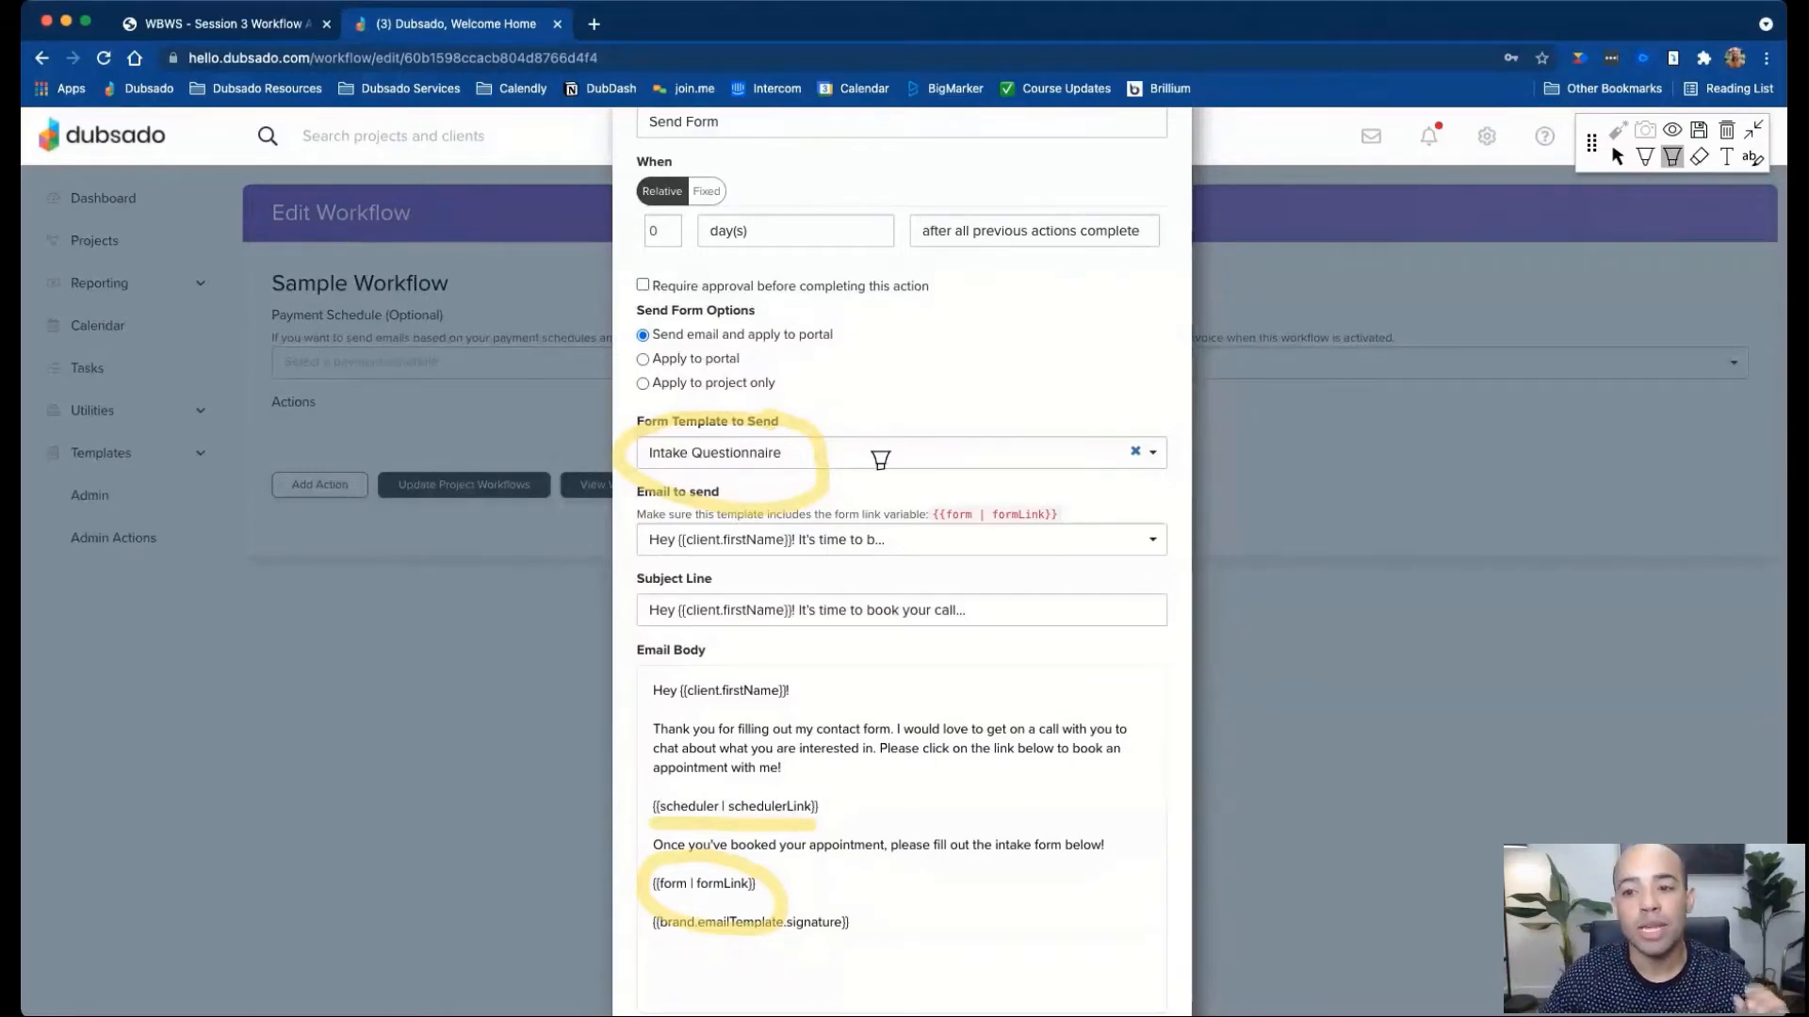
click(1726, 130)
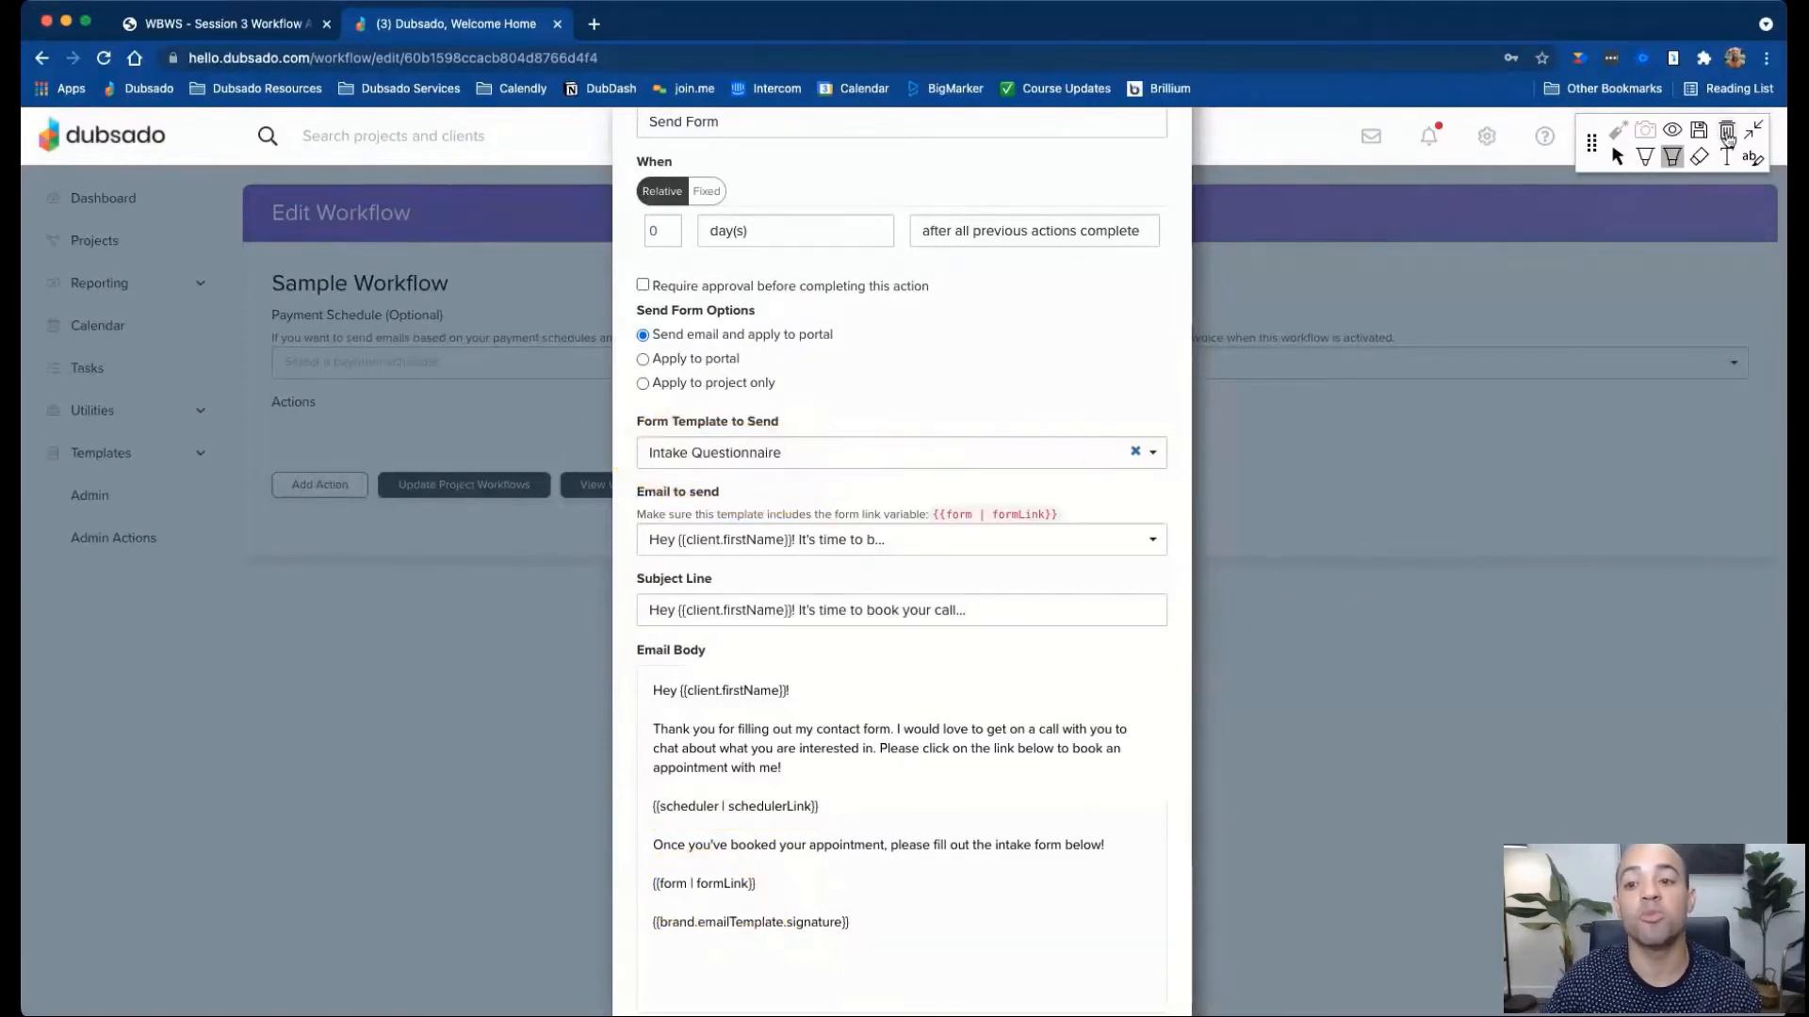
click(1617, 157)
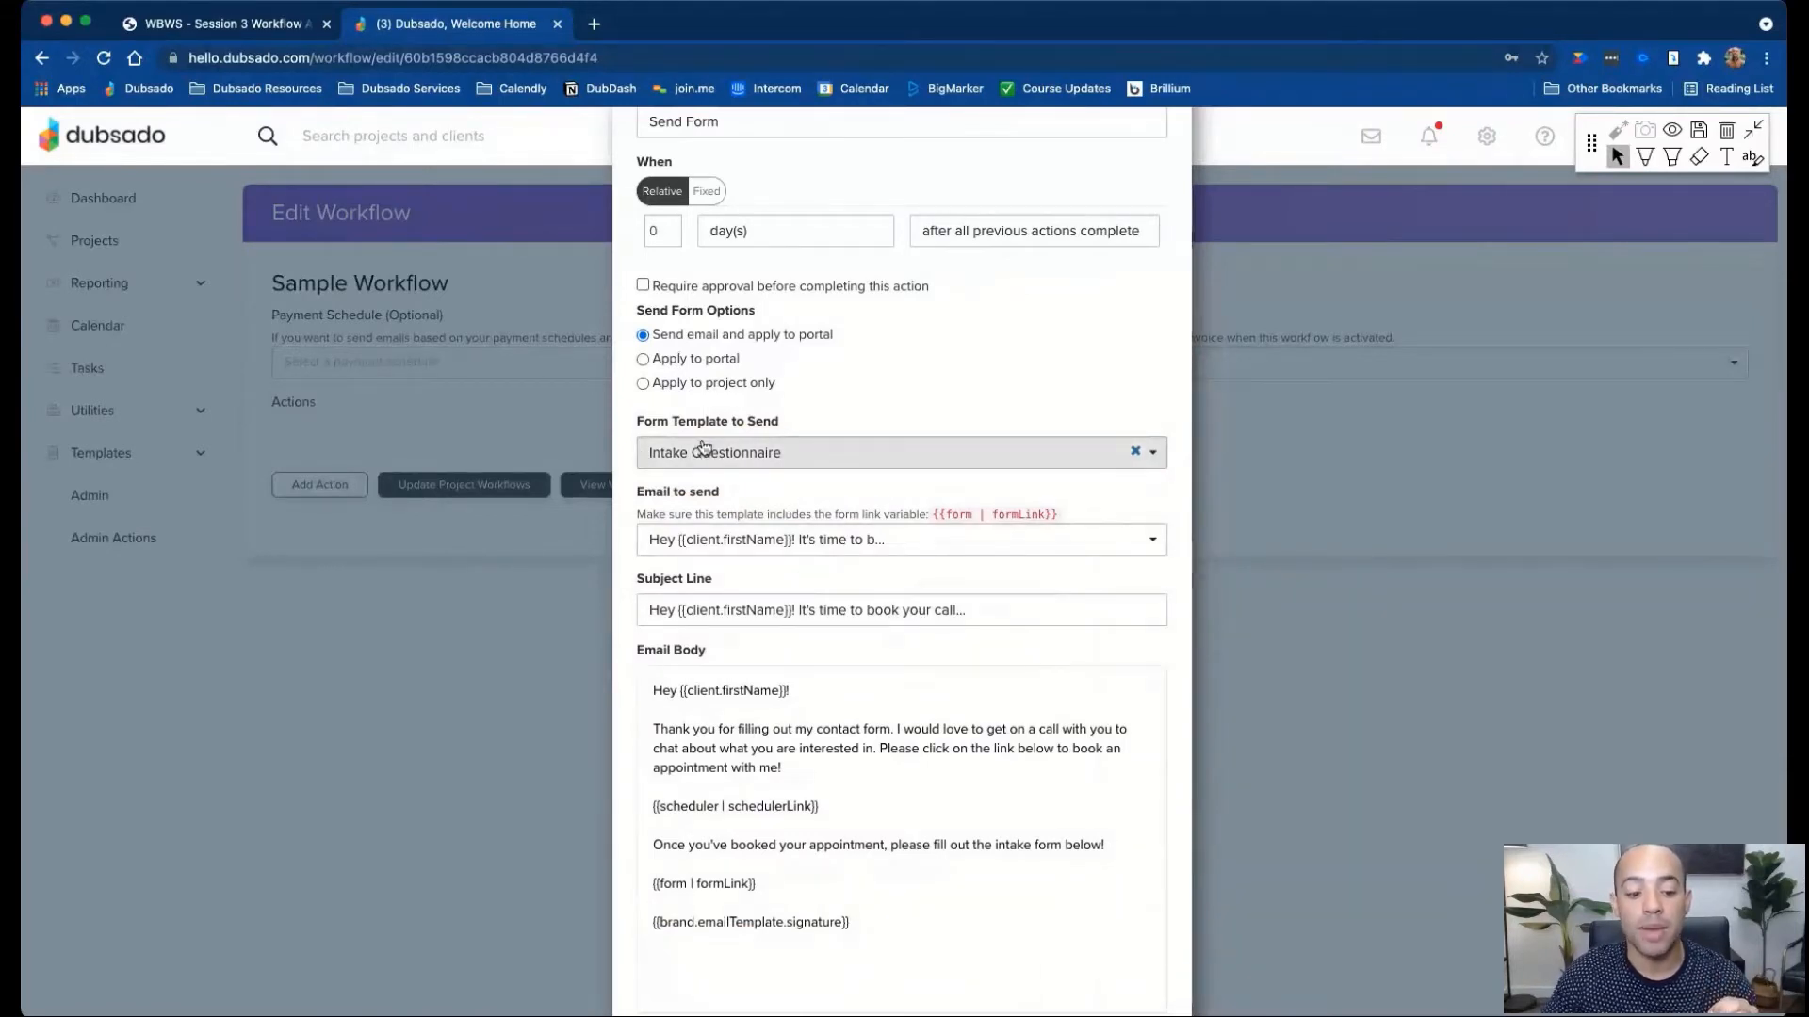
Select the {{form | formLink}} variable in the email body, and discard the Send Form action without applying it.
drag(760, 884, 650, 884)
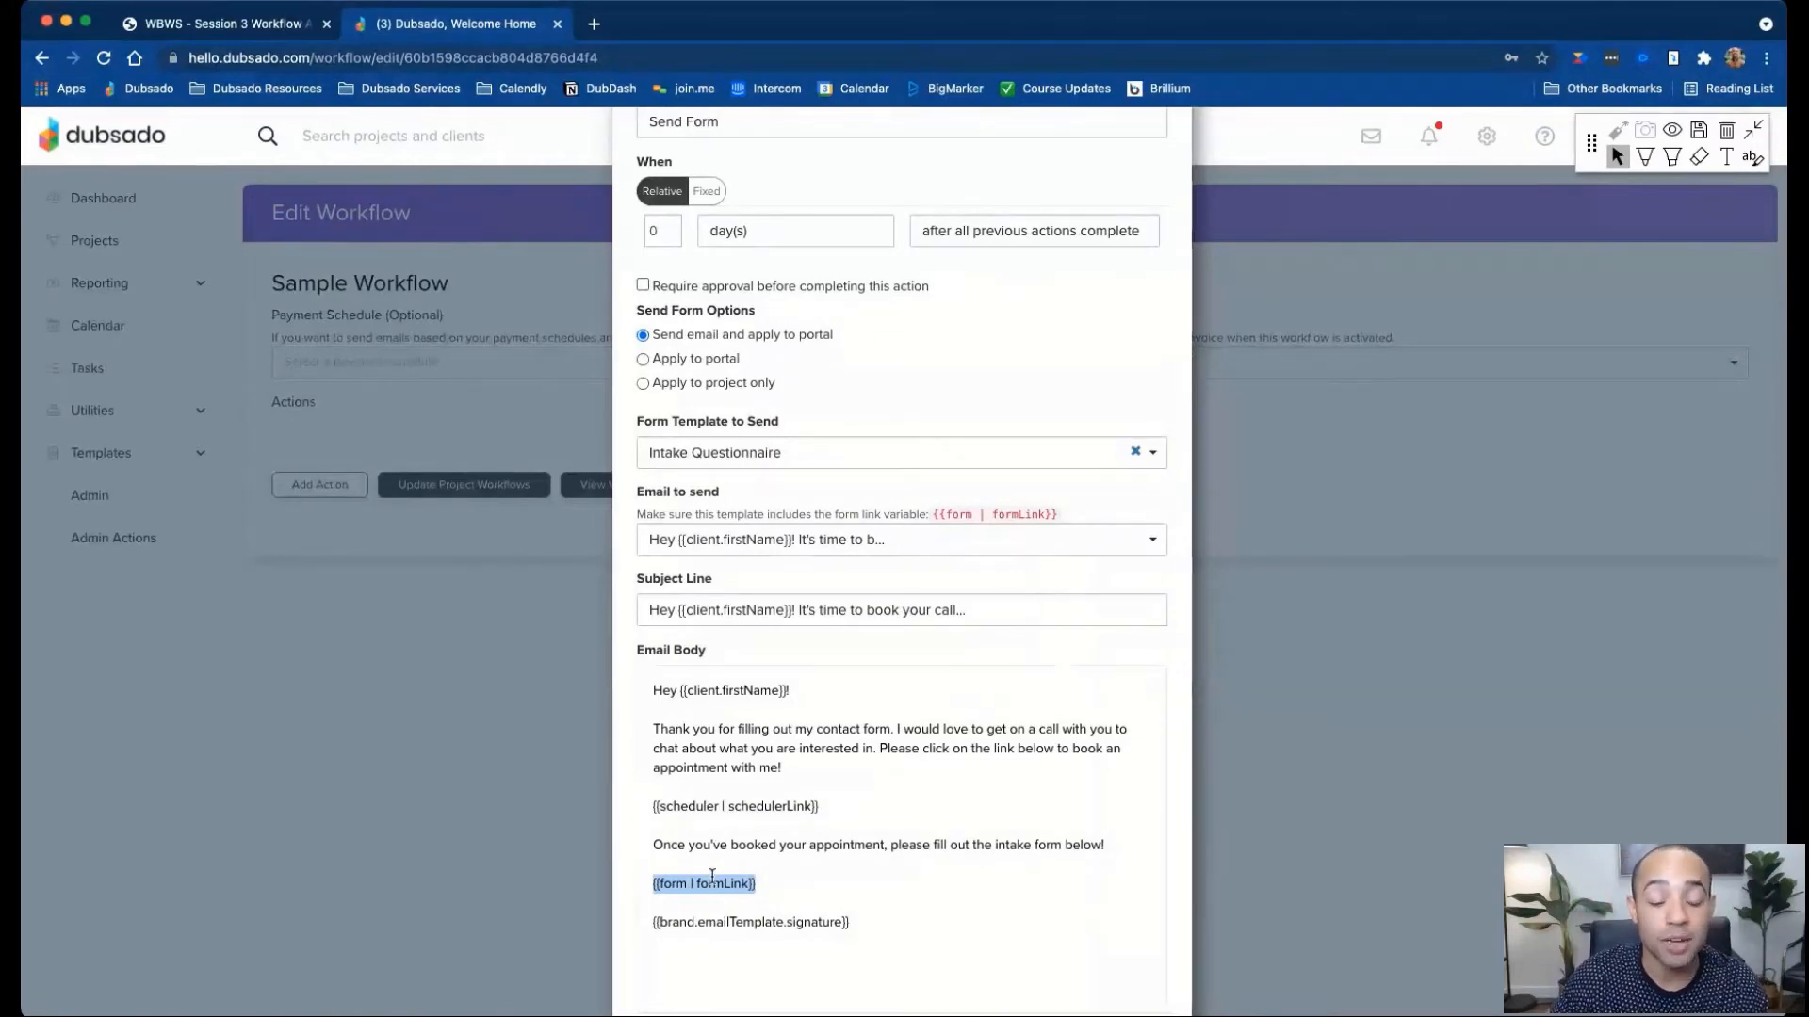
scroll(907, 910, down, 3)
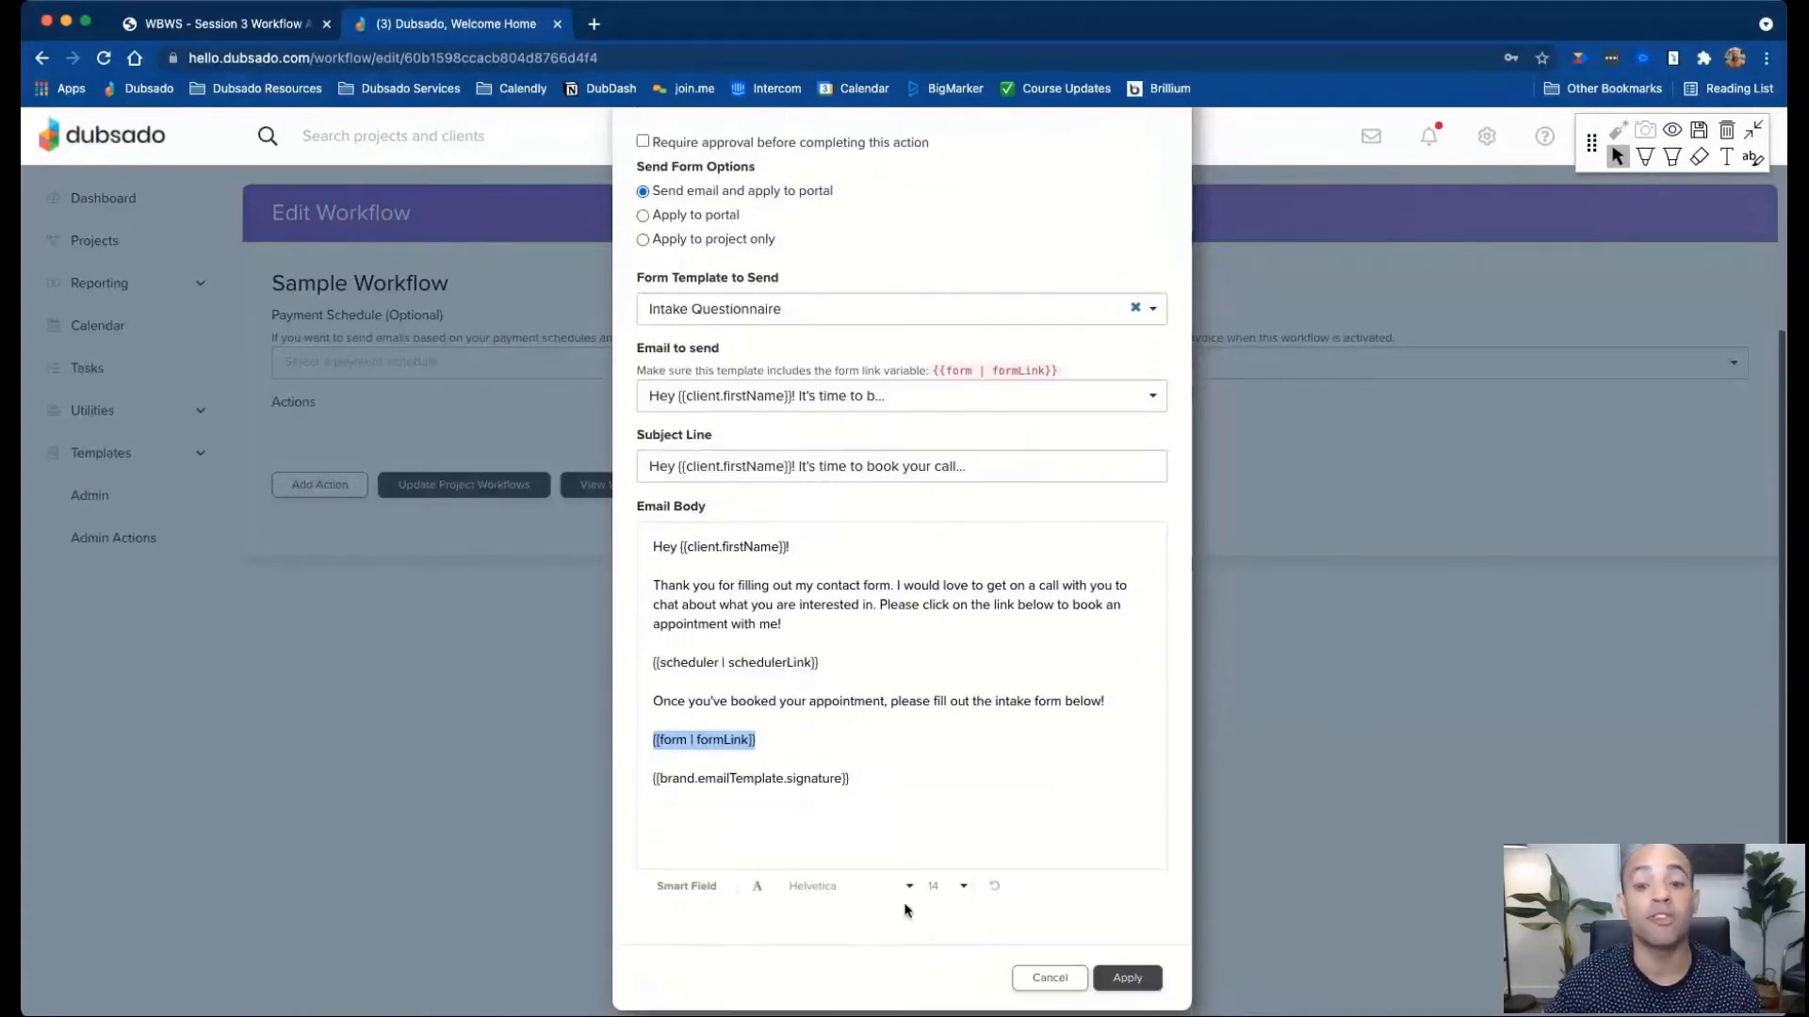
scroll(907, 910, down, 1)
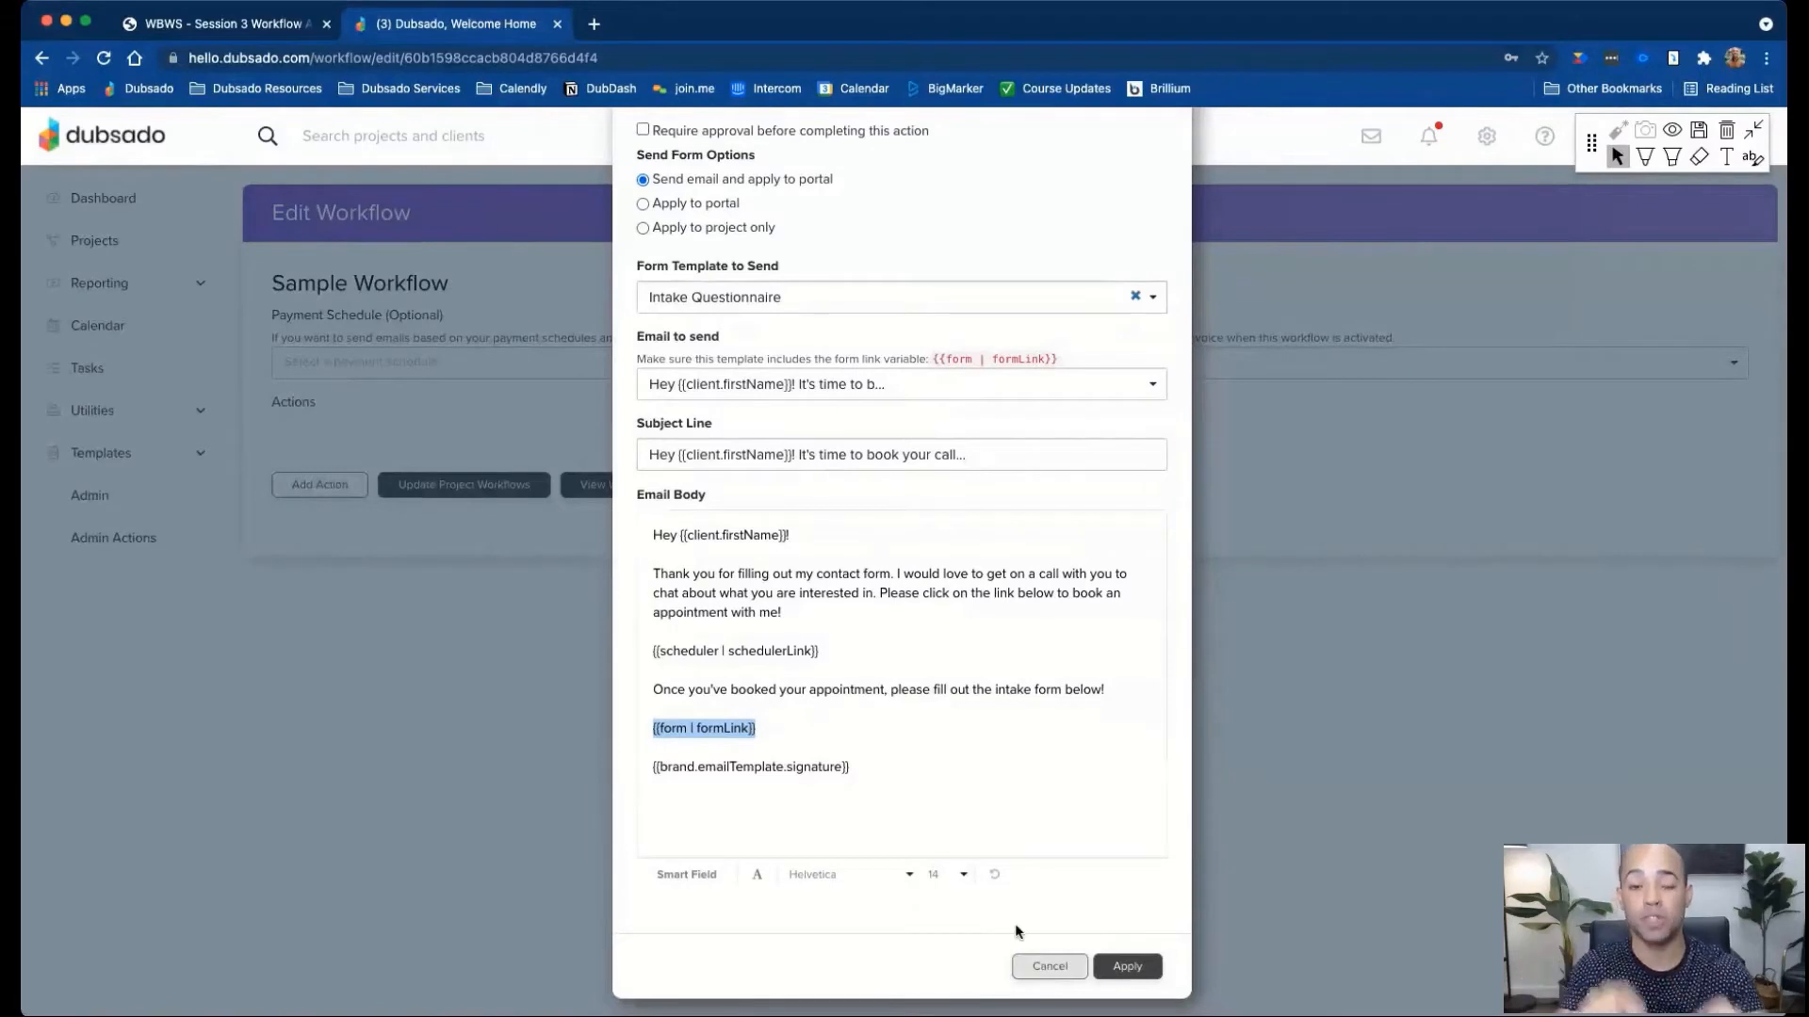
click(1038, 967)
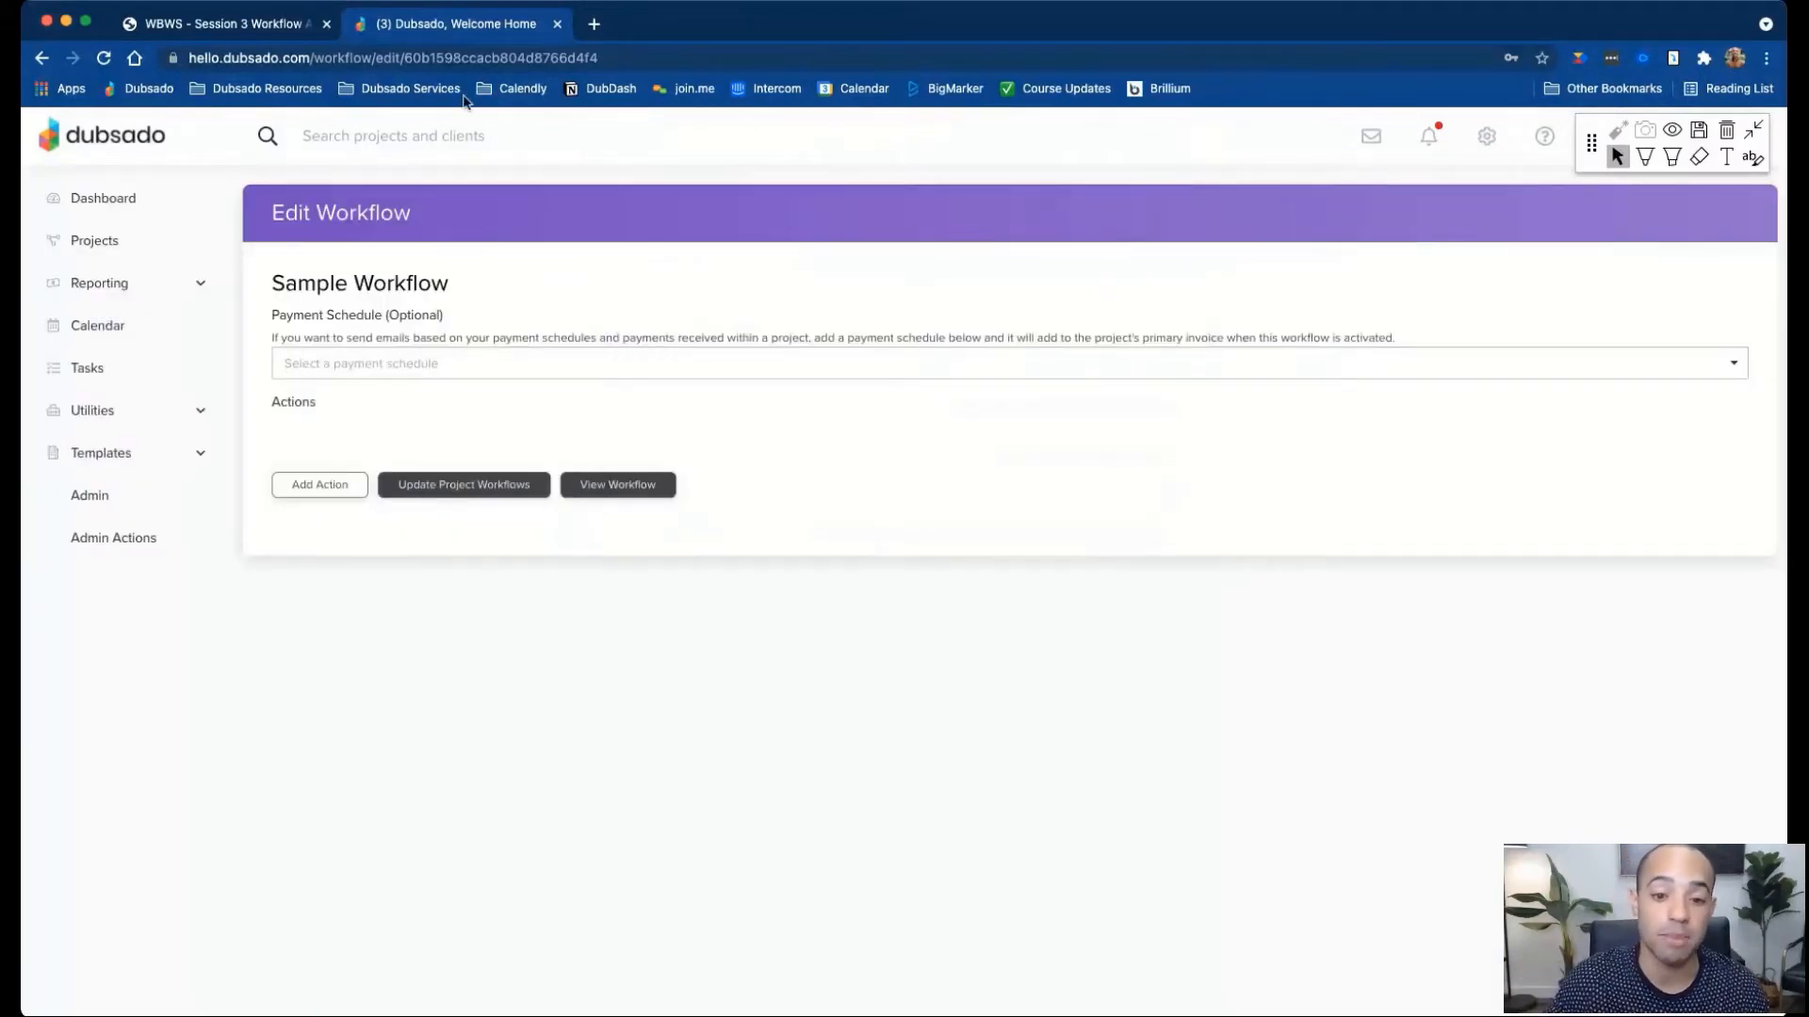
Switch to the WBWS - Session 3 Workflow Actions PDF and advance from the Send Form page to the Send Contract page.
click(253, 25)
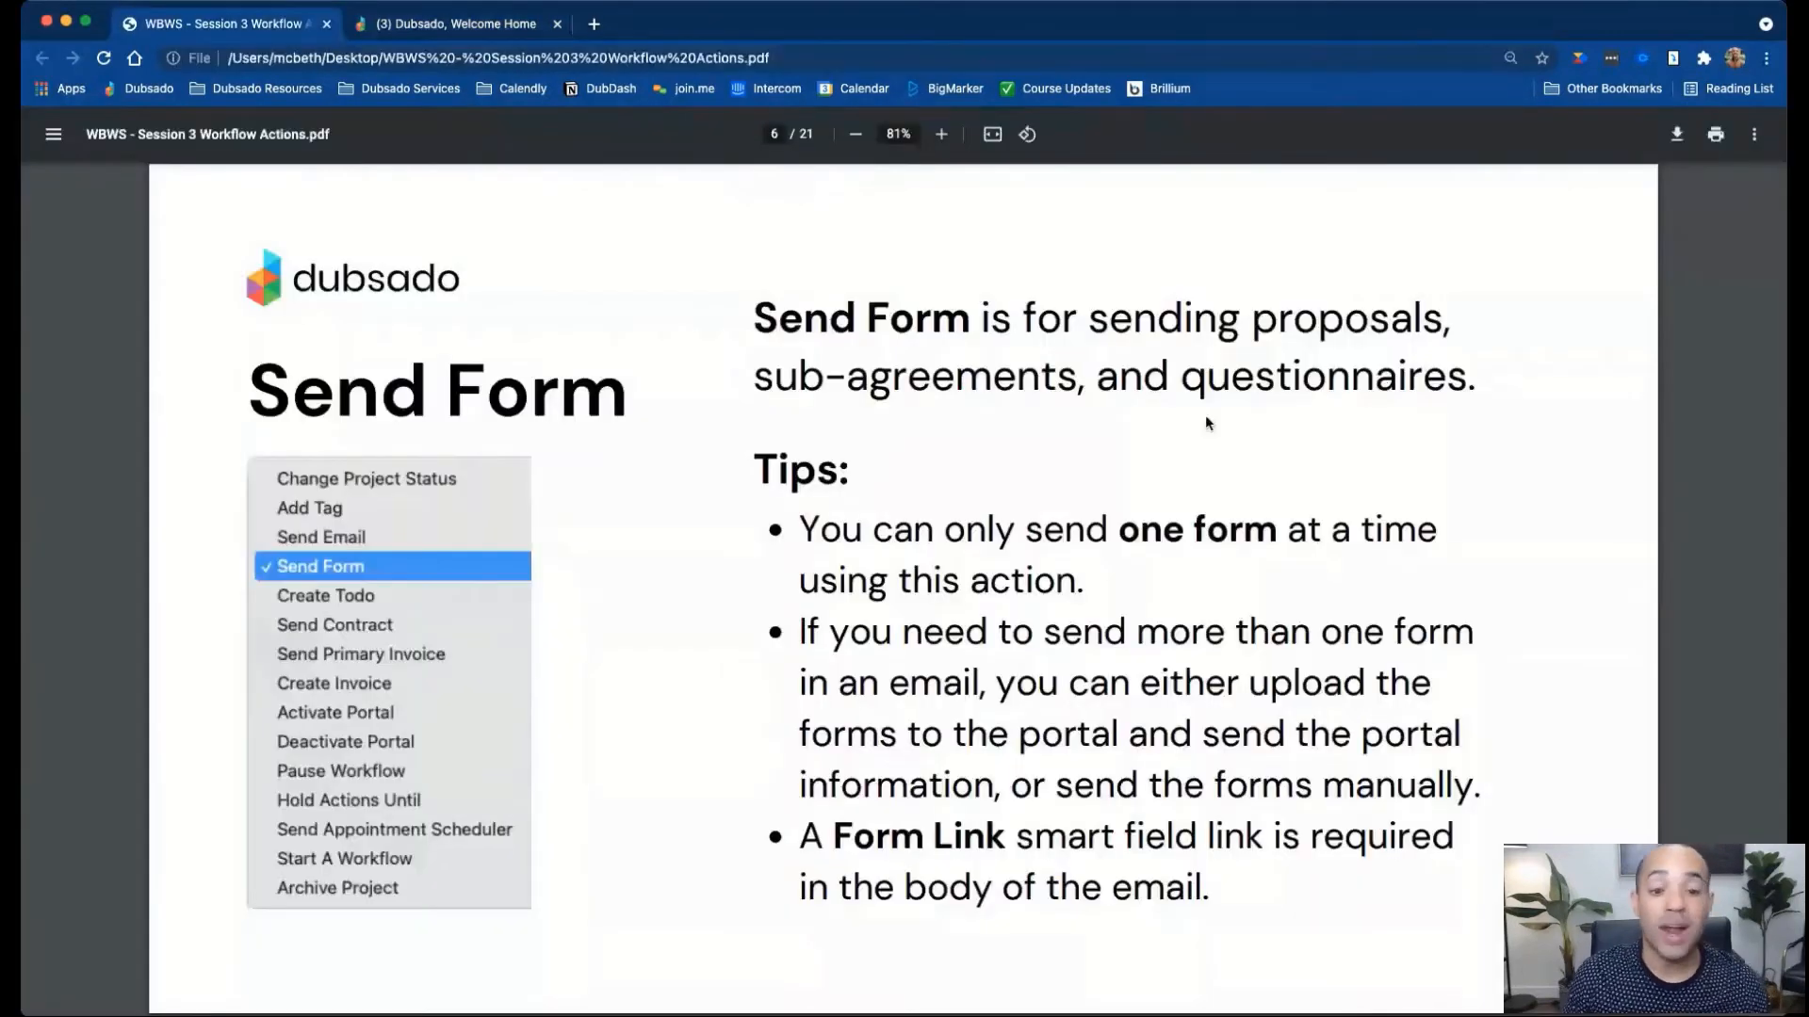
scroll(1140, 462, down, 1)
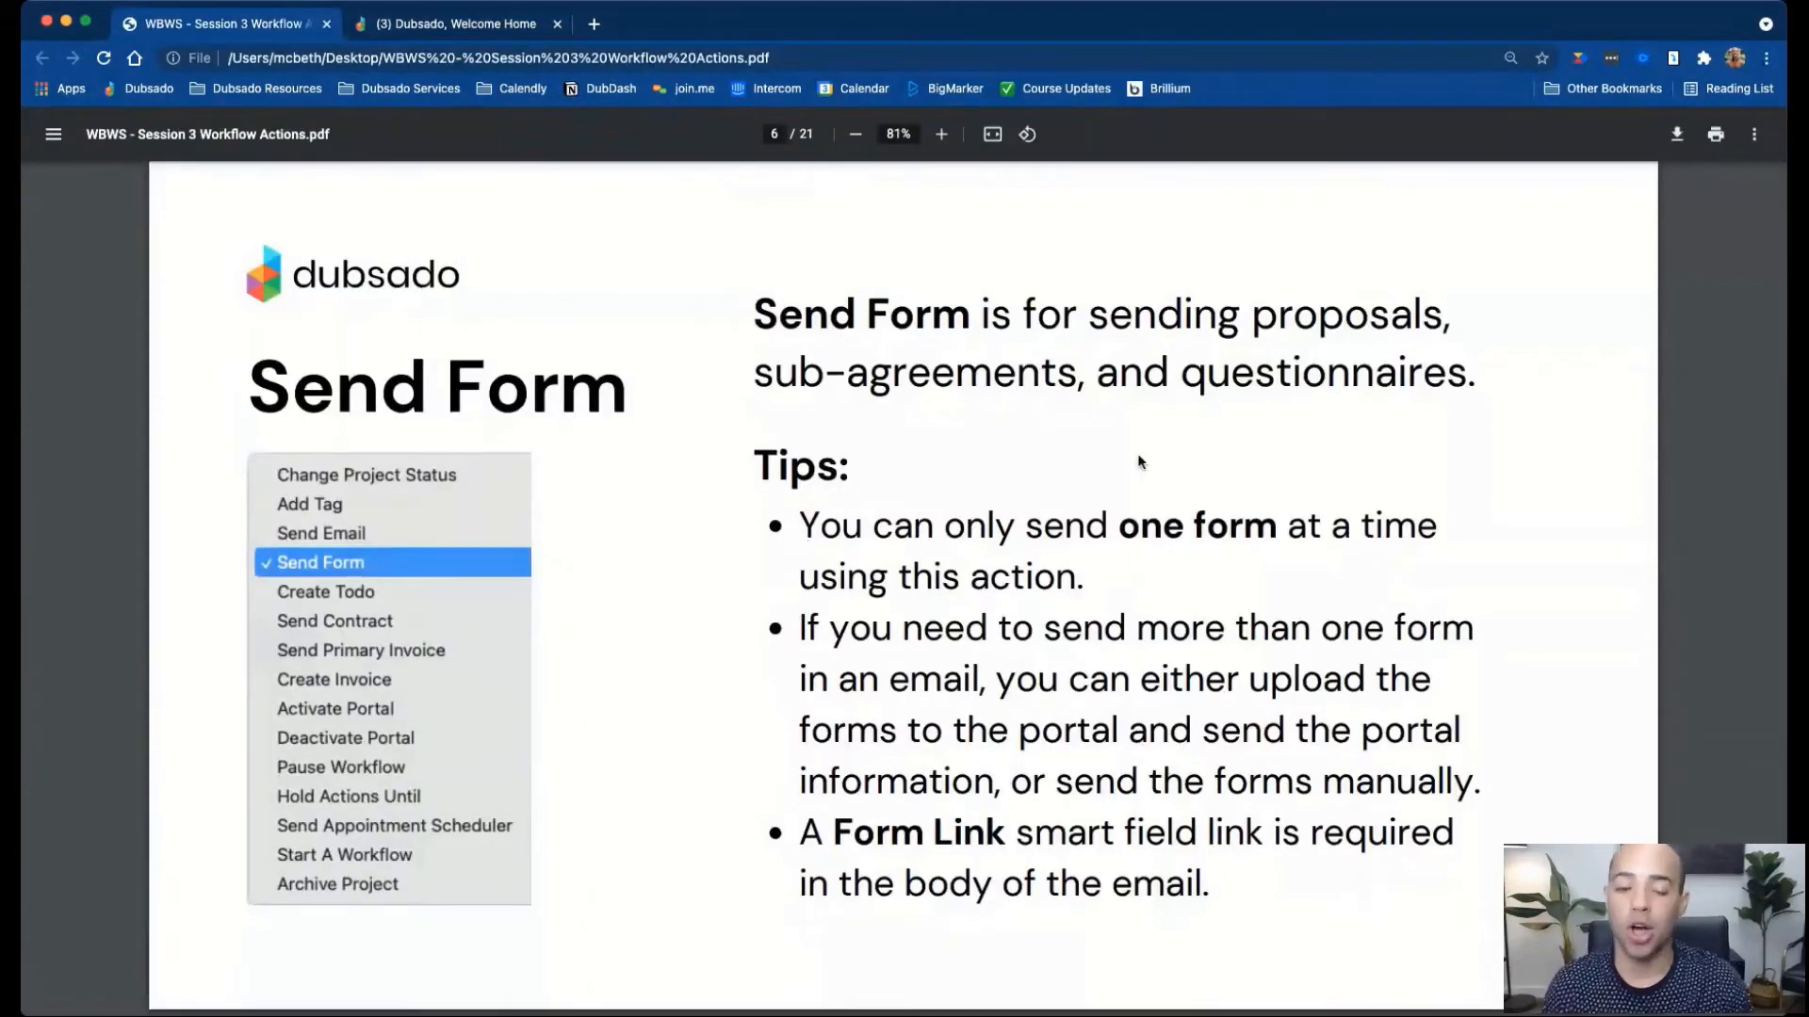
key(Right)
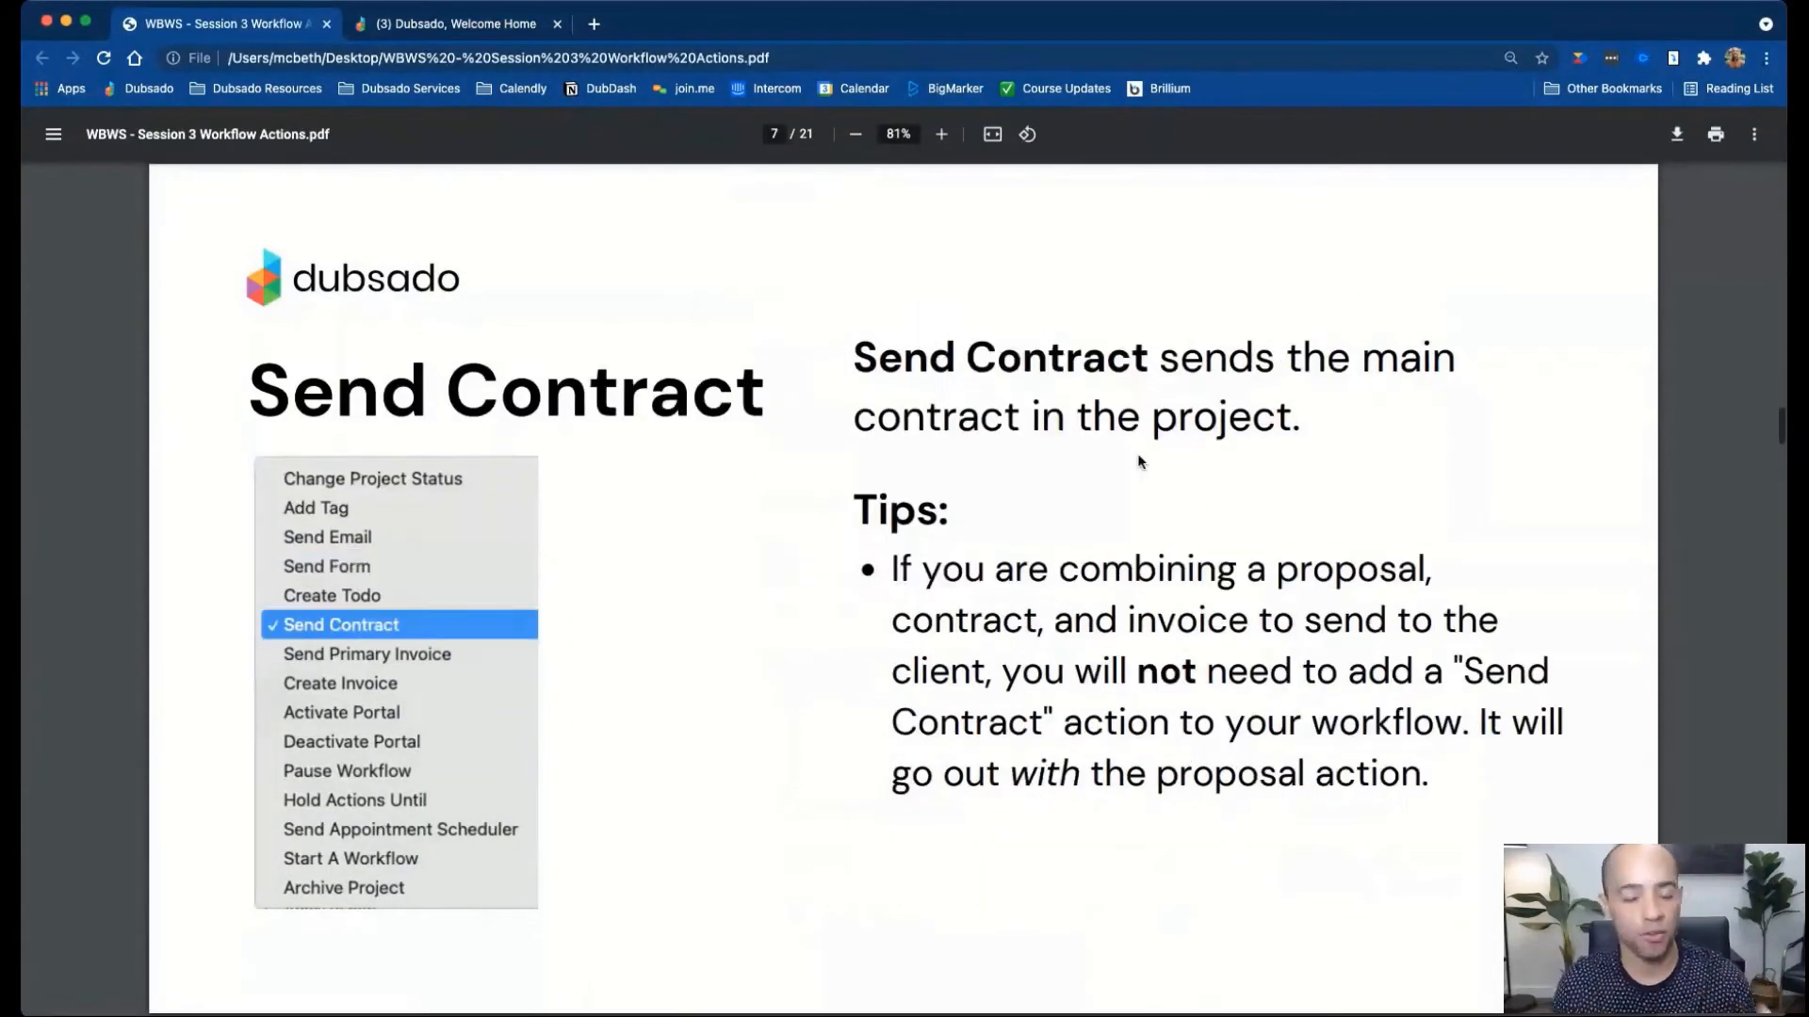
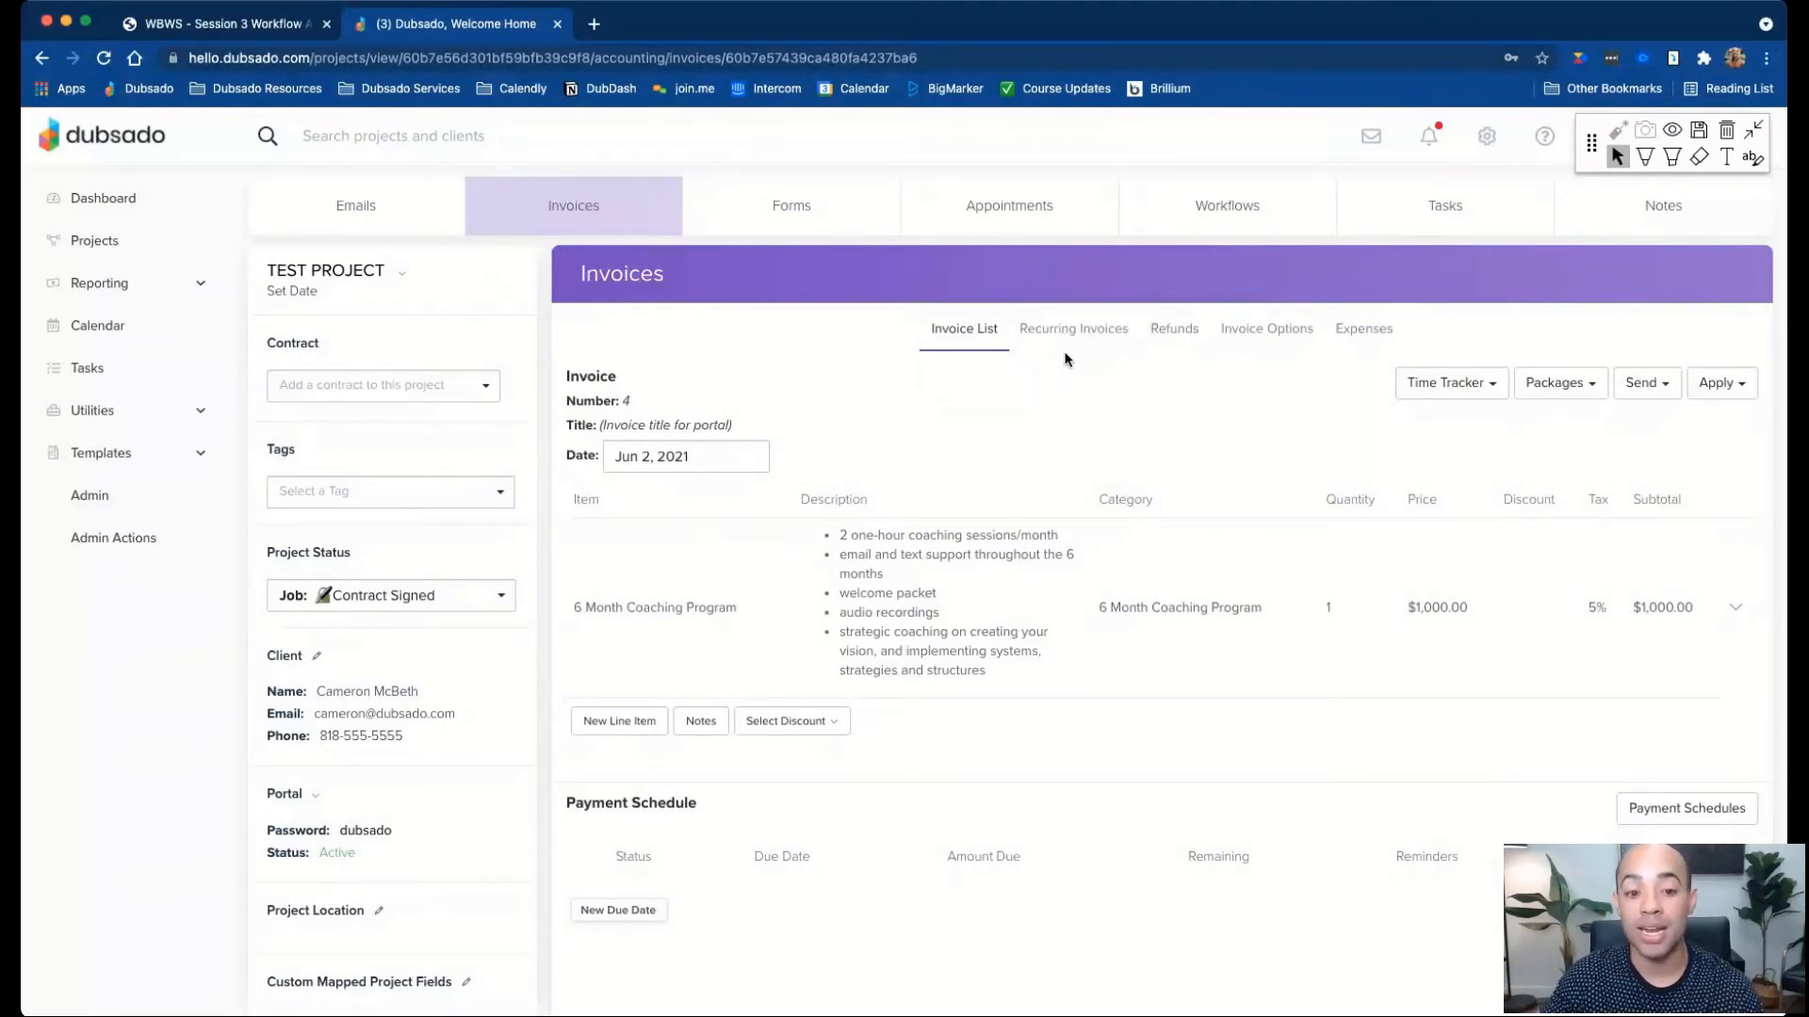
View the test project's invoice list, check the Send Primary Invoice page in the PDF, and return to Dubsado.
click(965, 335)
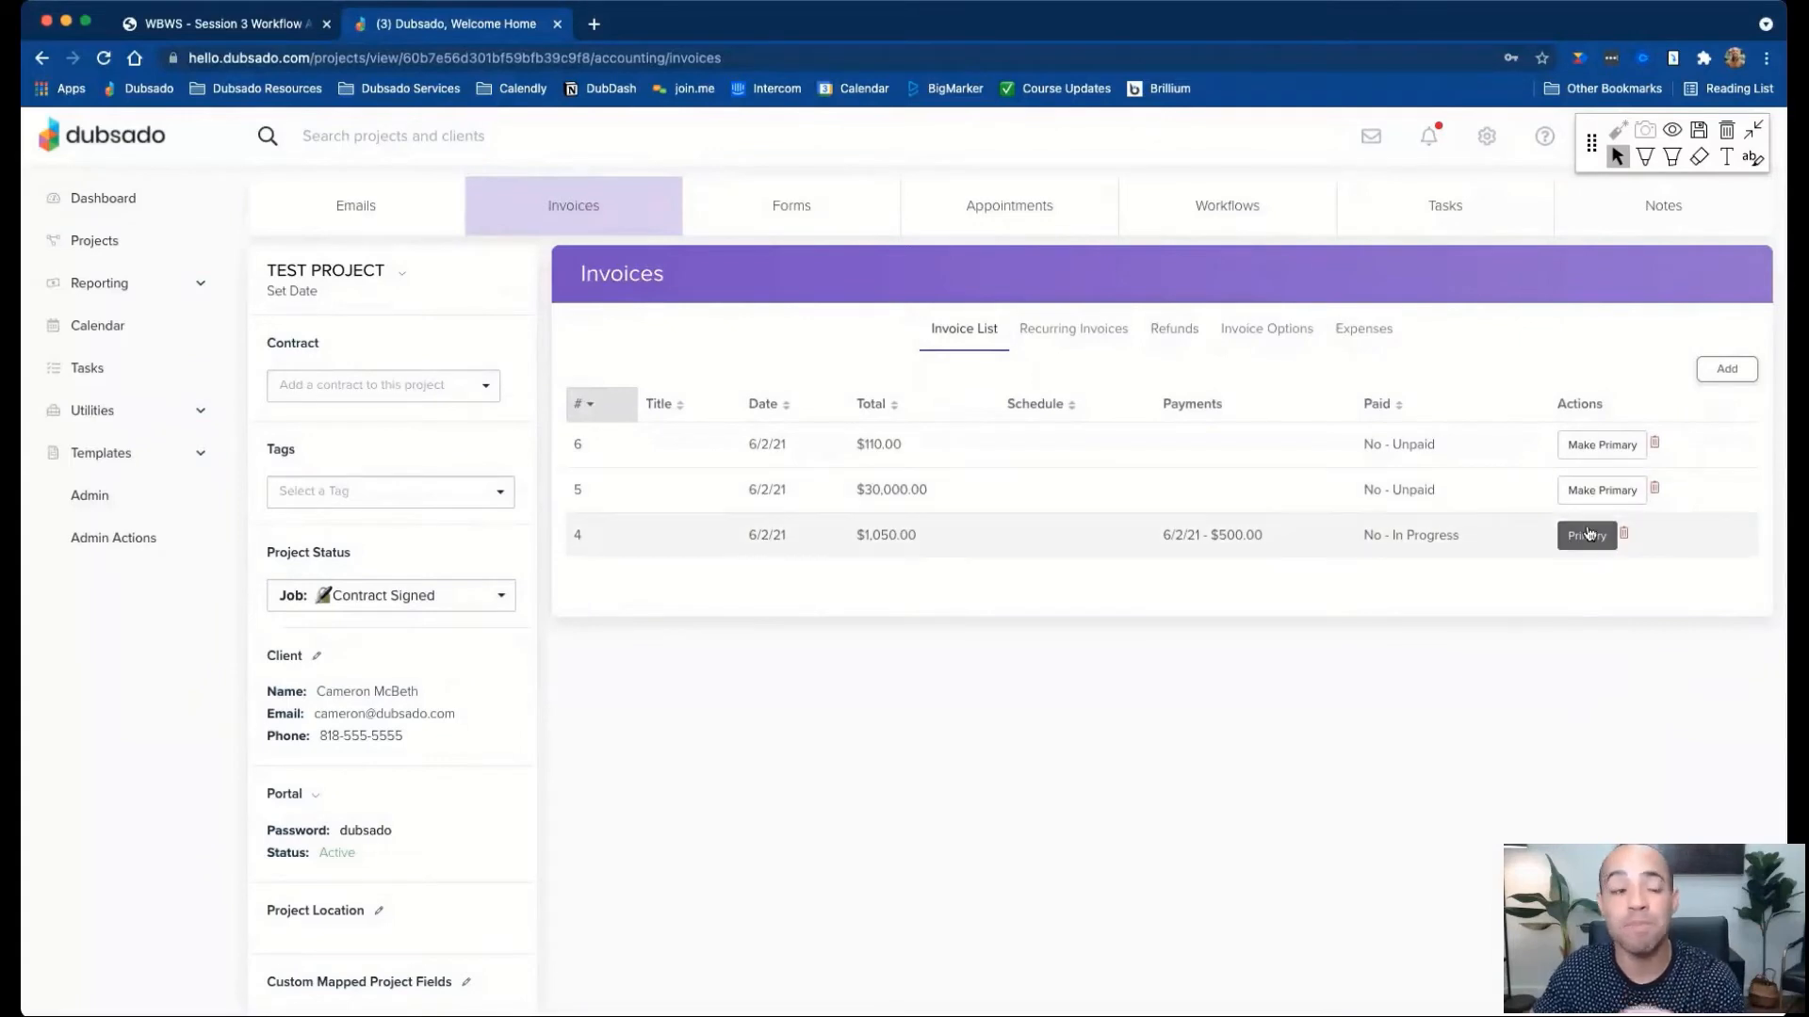
click(270, 29)
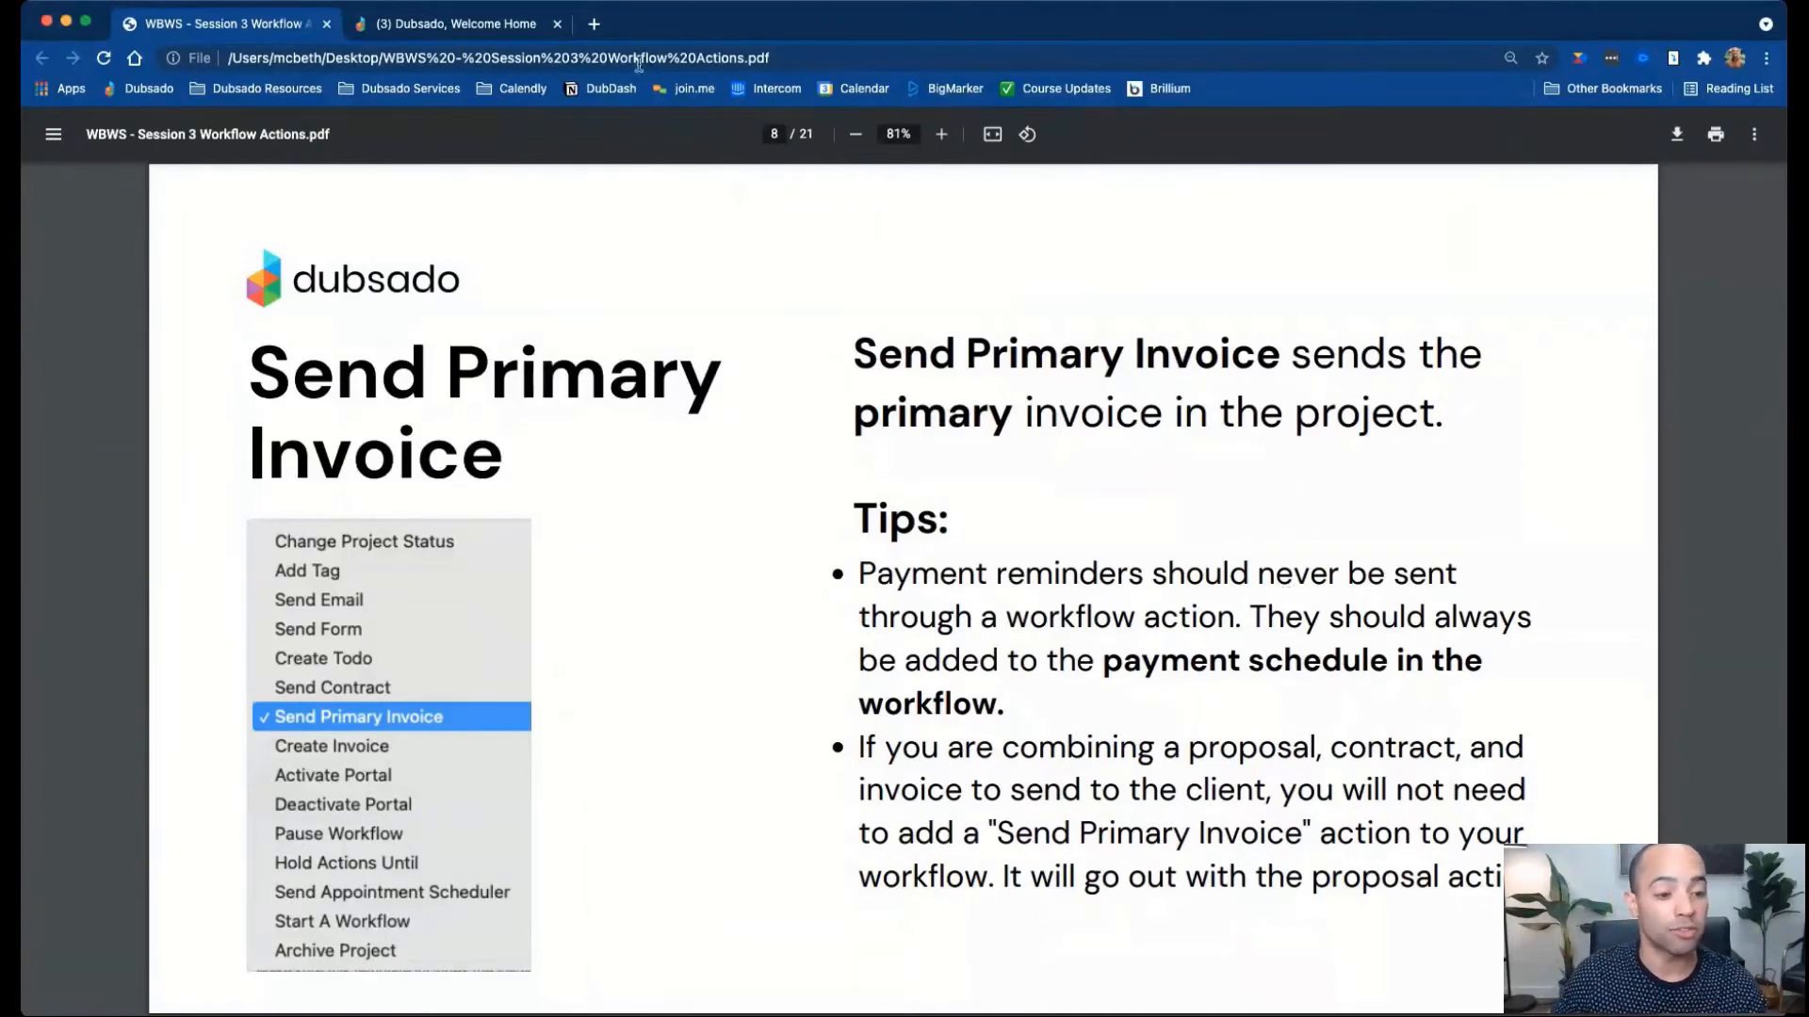
click(496, 28)
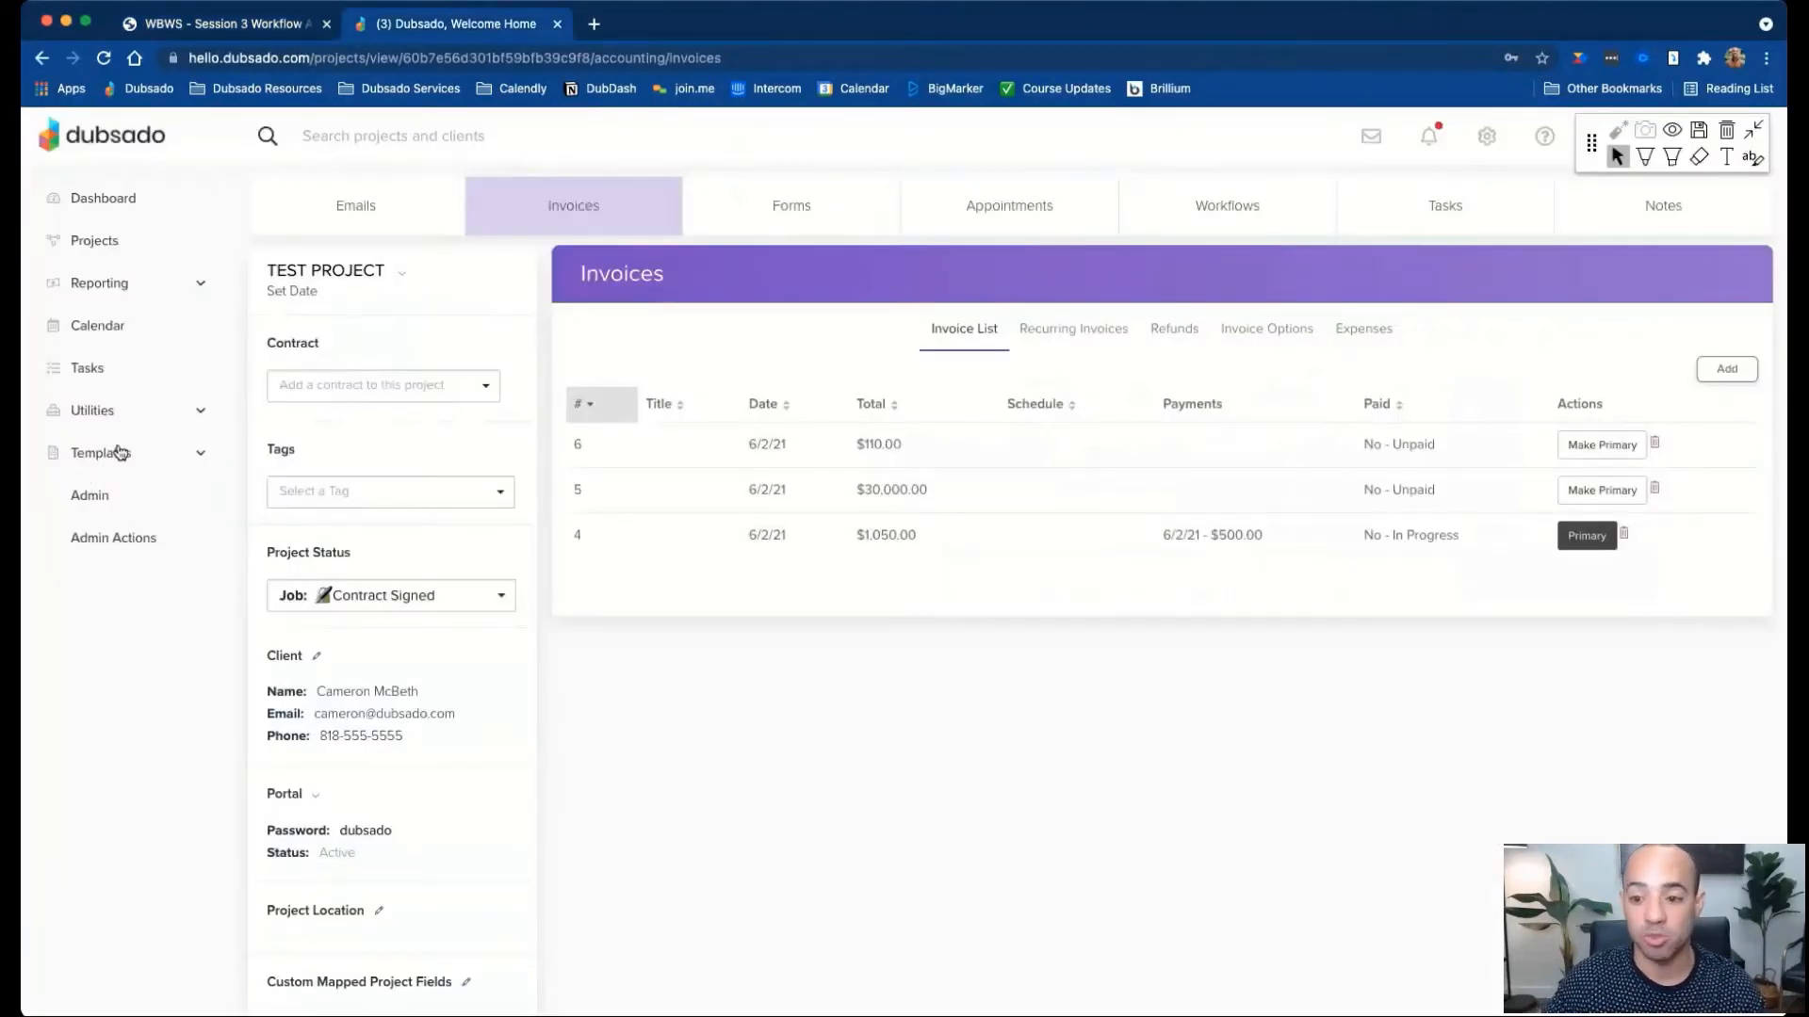
Open Sample Workflow from the workflow templates for editing.
click(118, 452)
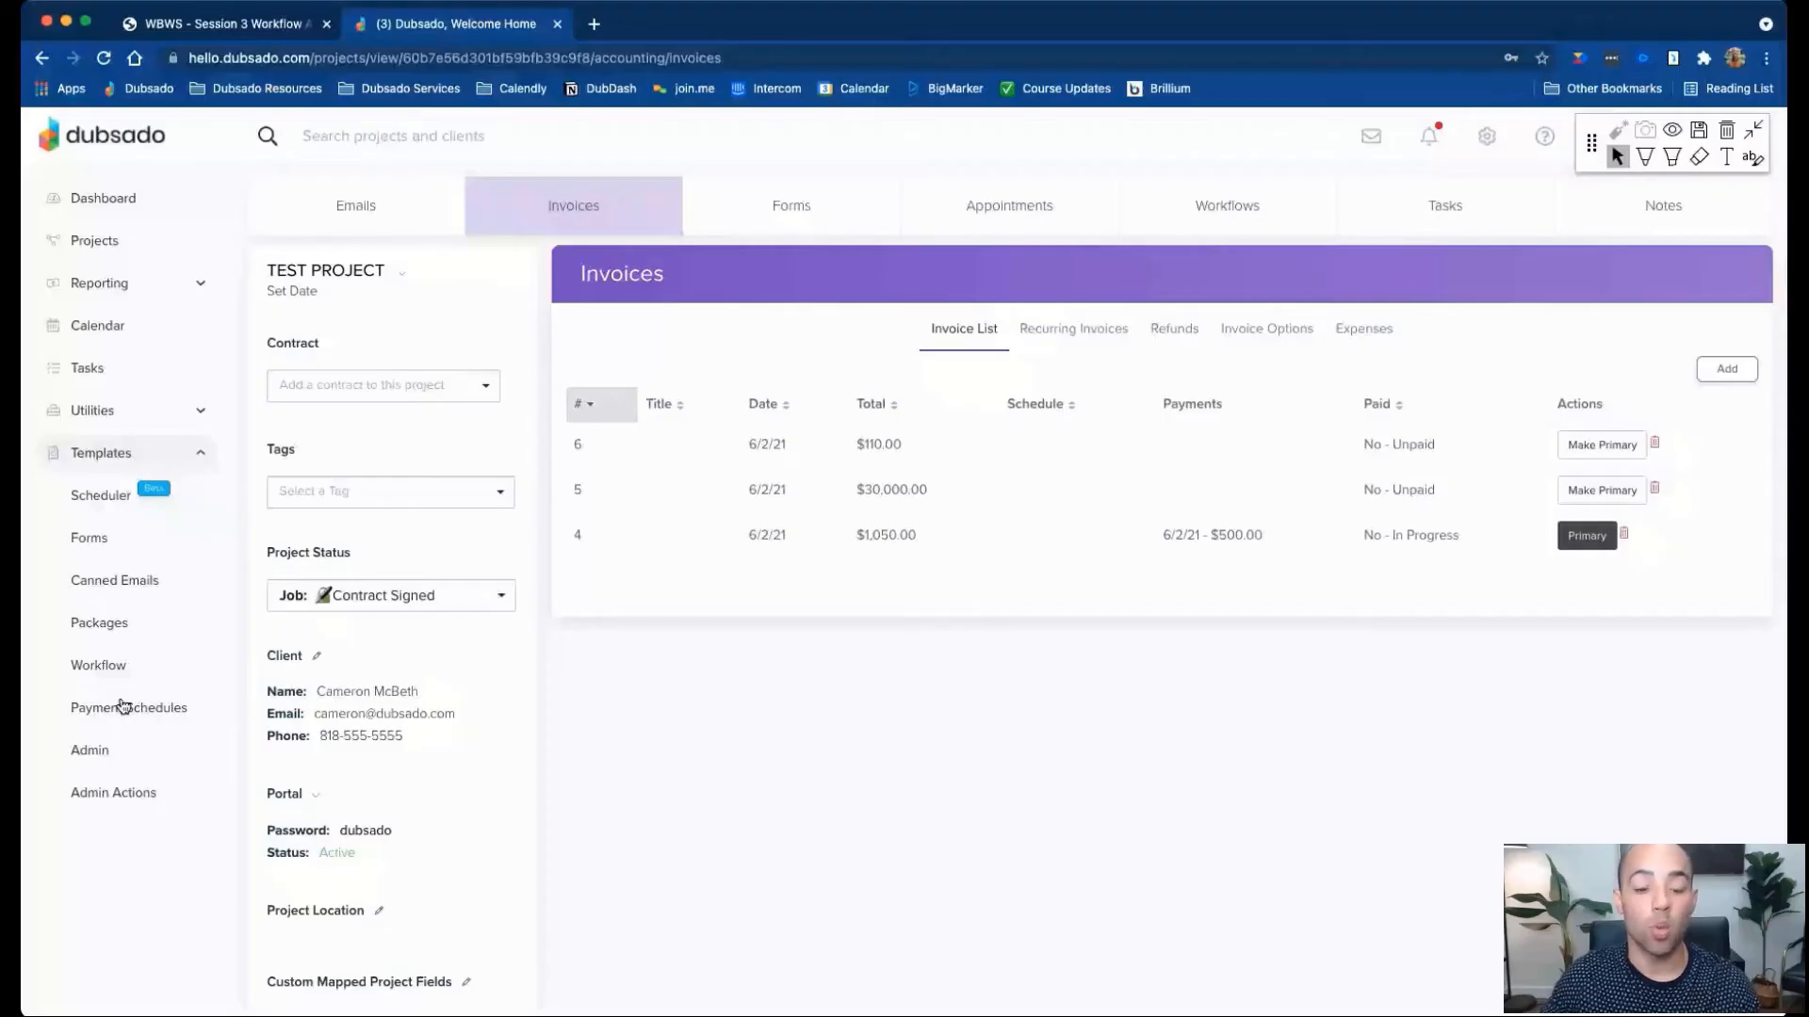
click(109, 665)
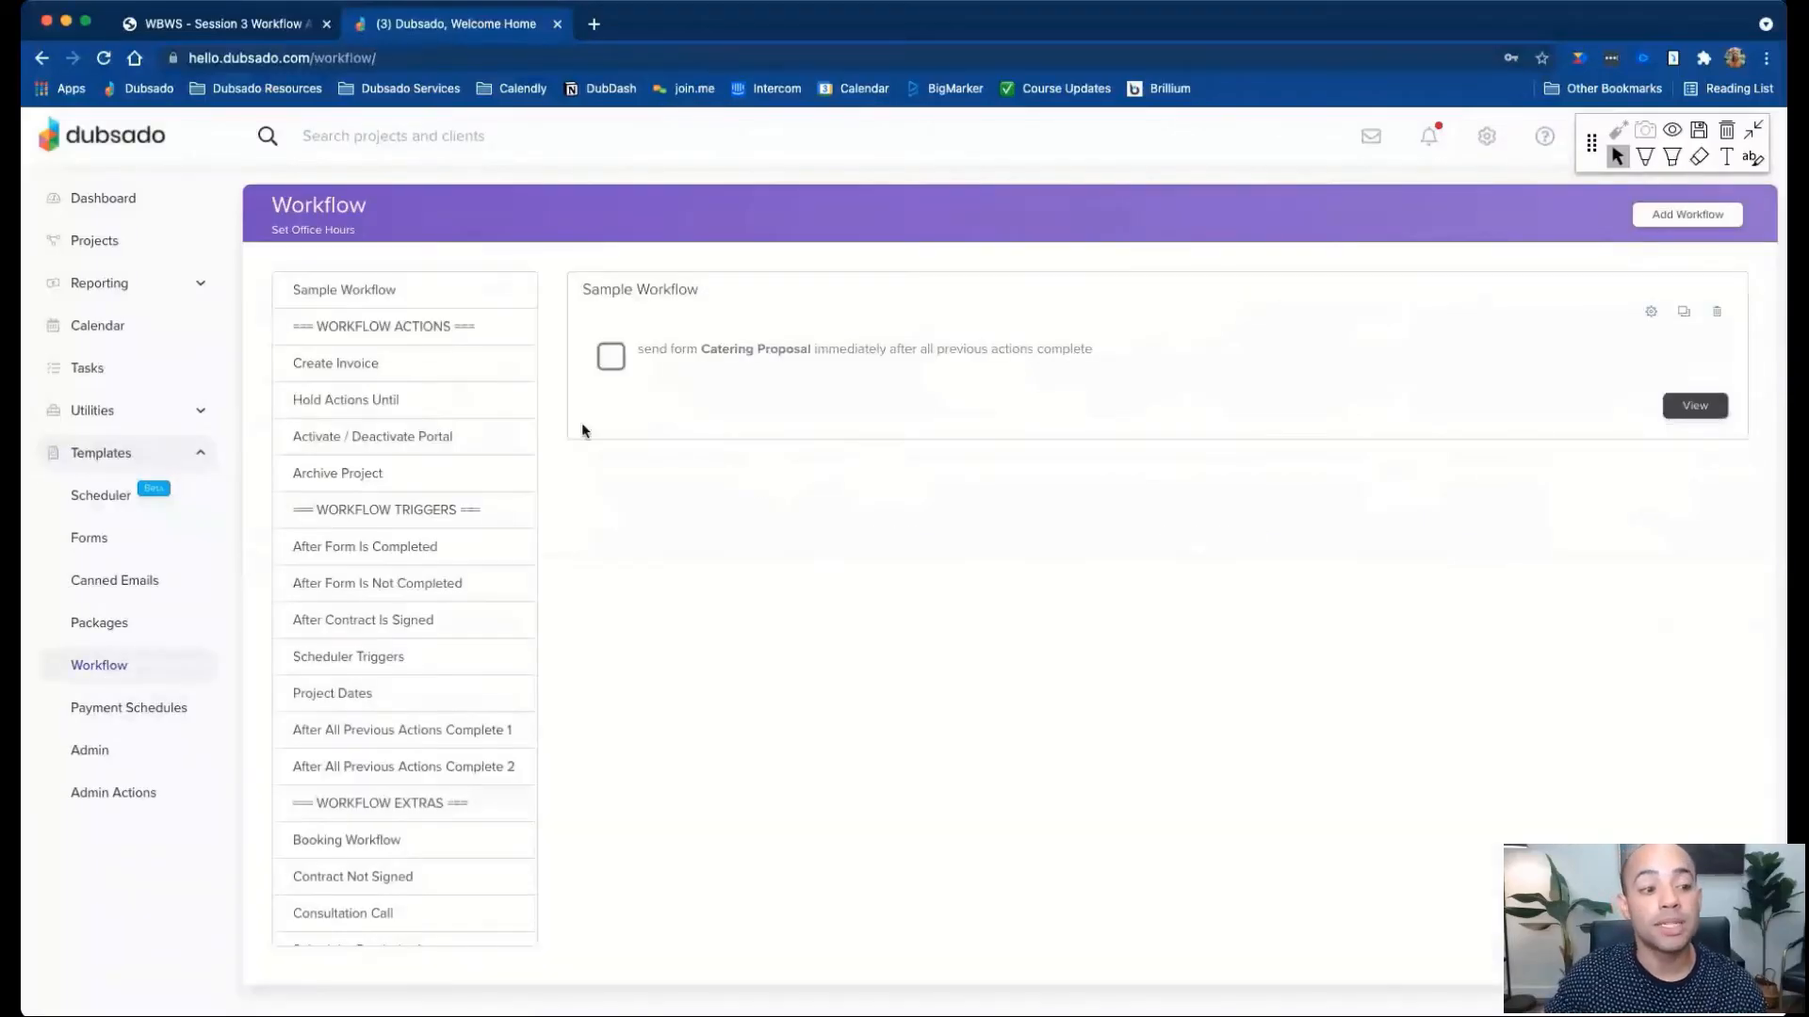
click(1650, 315)
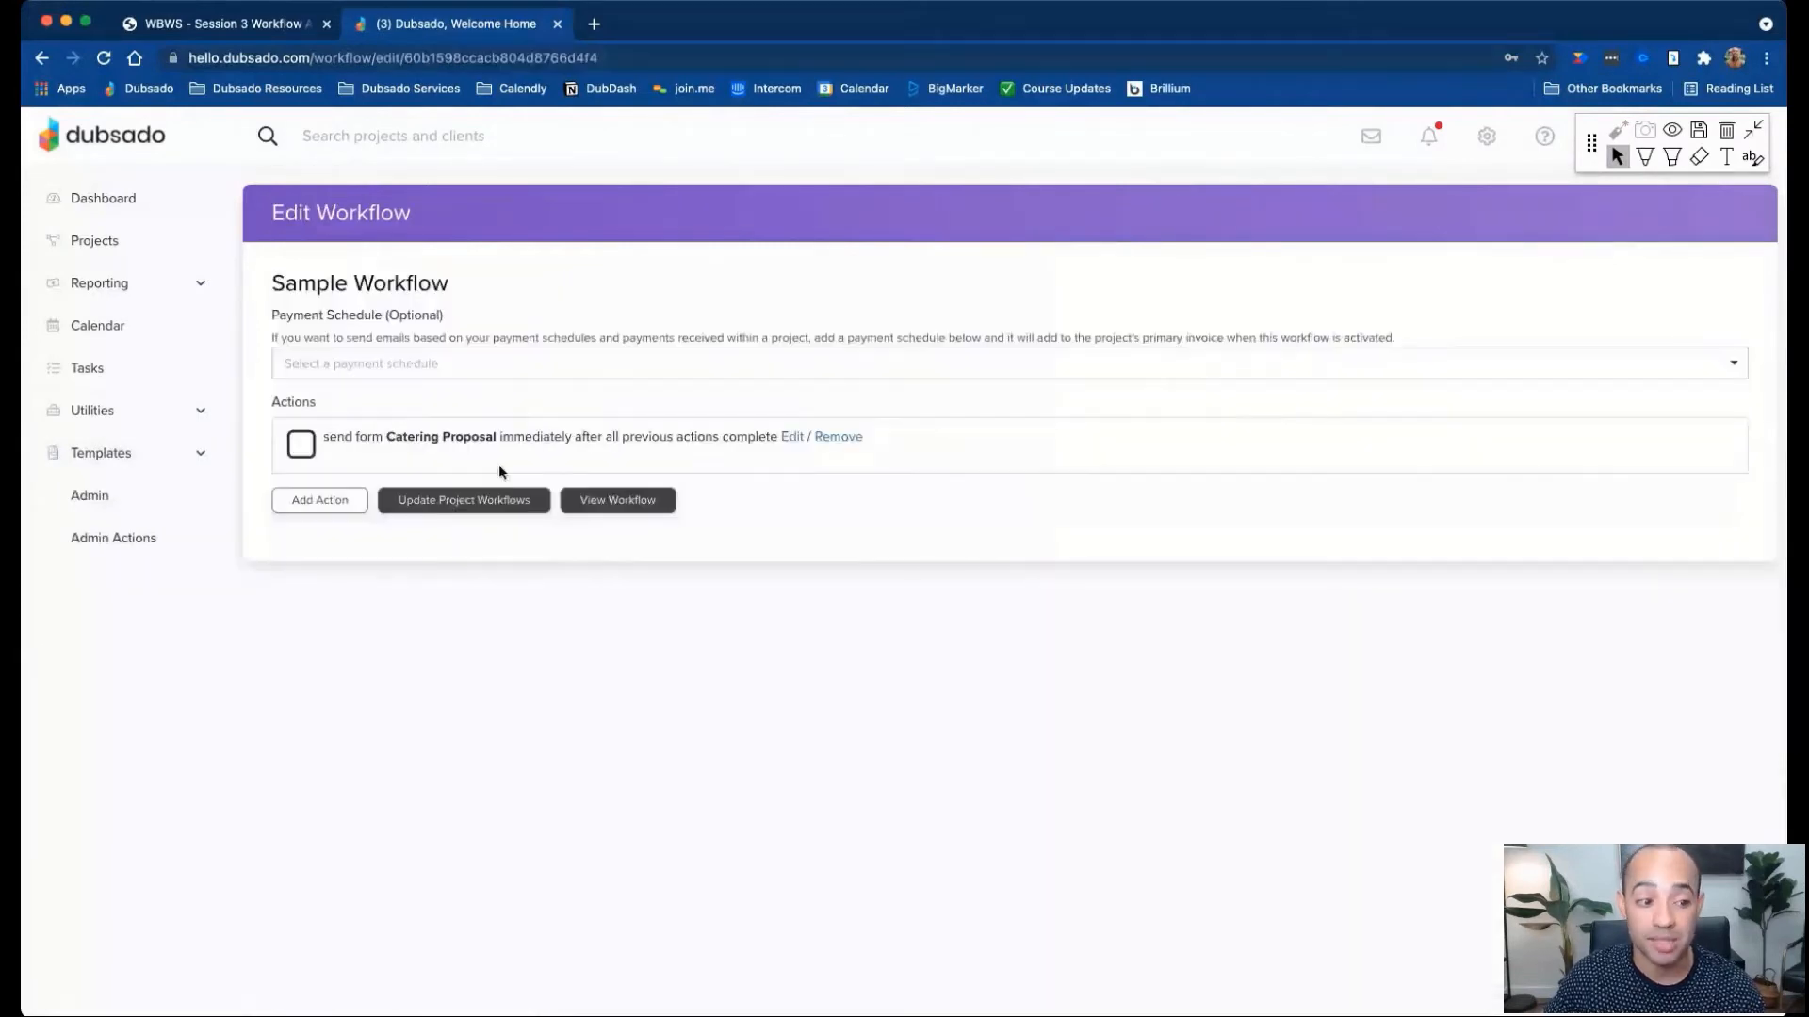
Review the available payment schedules and assign the 50/50 schedule to Sample Workflow.
click(418, 363)
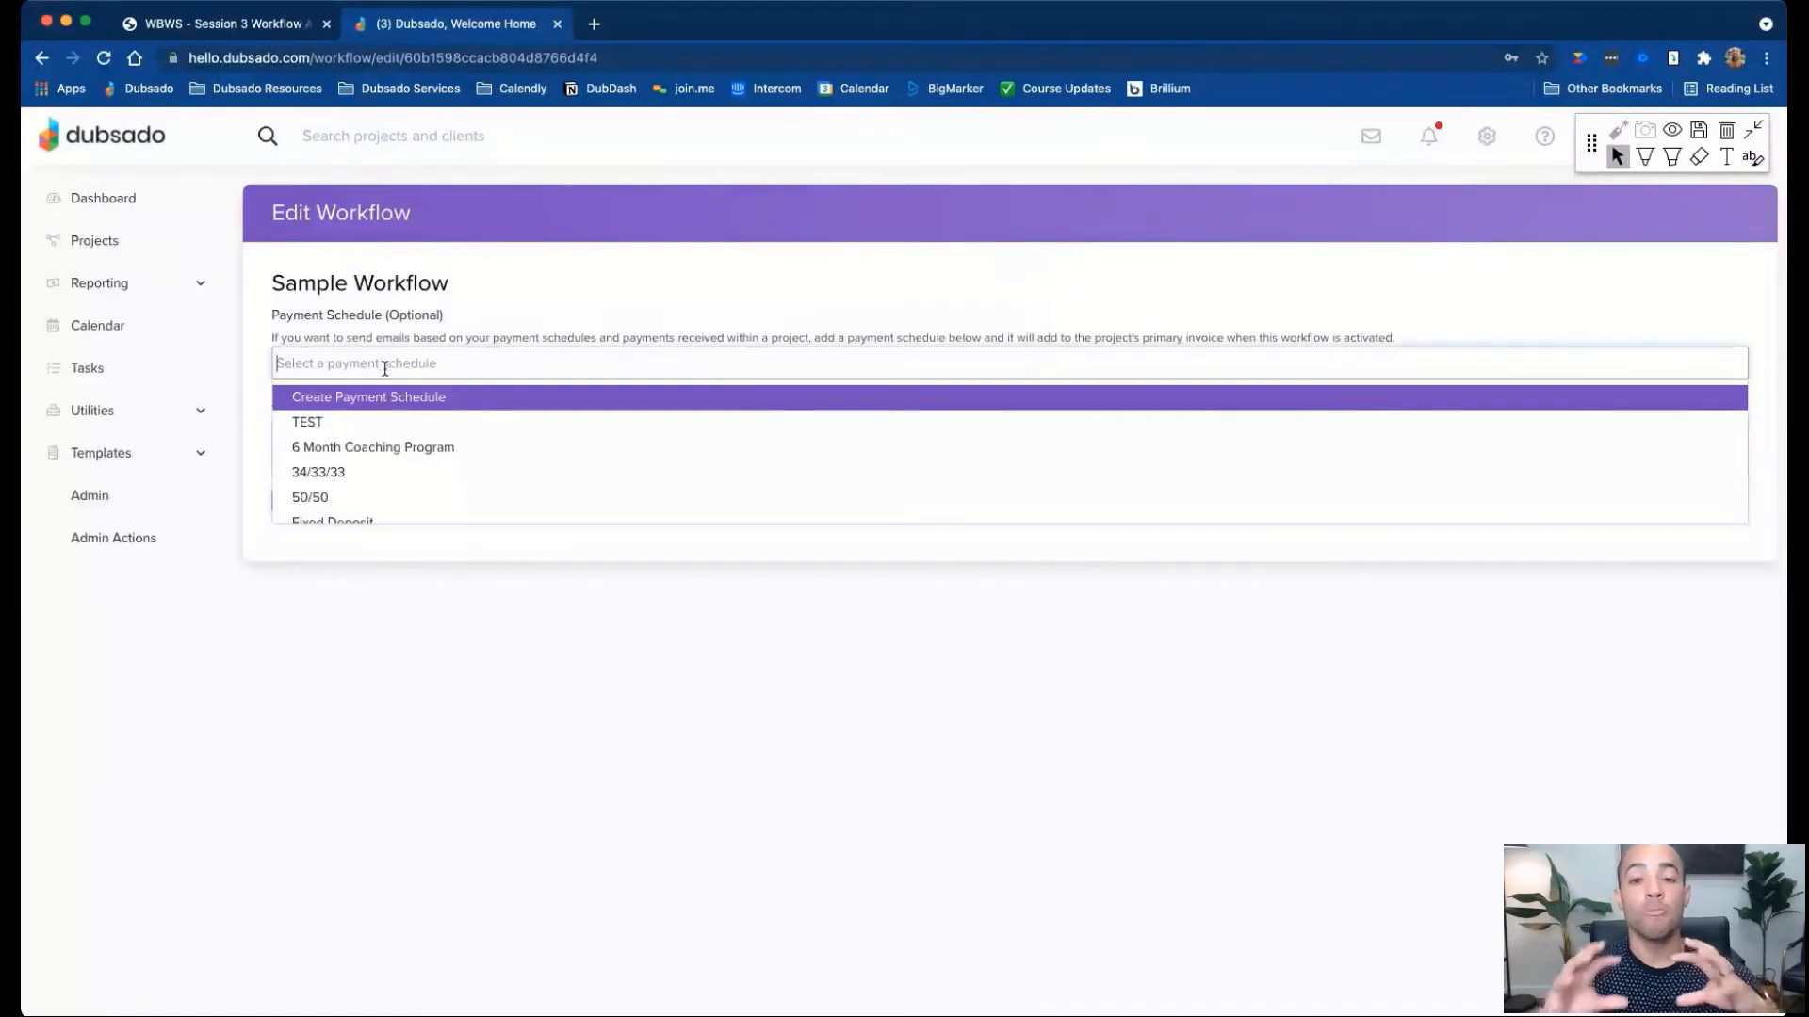
click(483, 333)
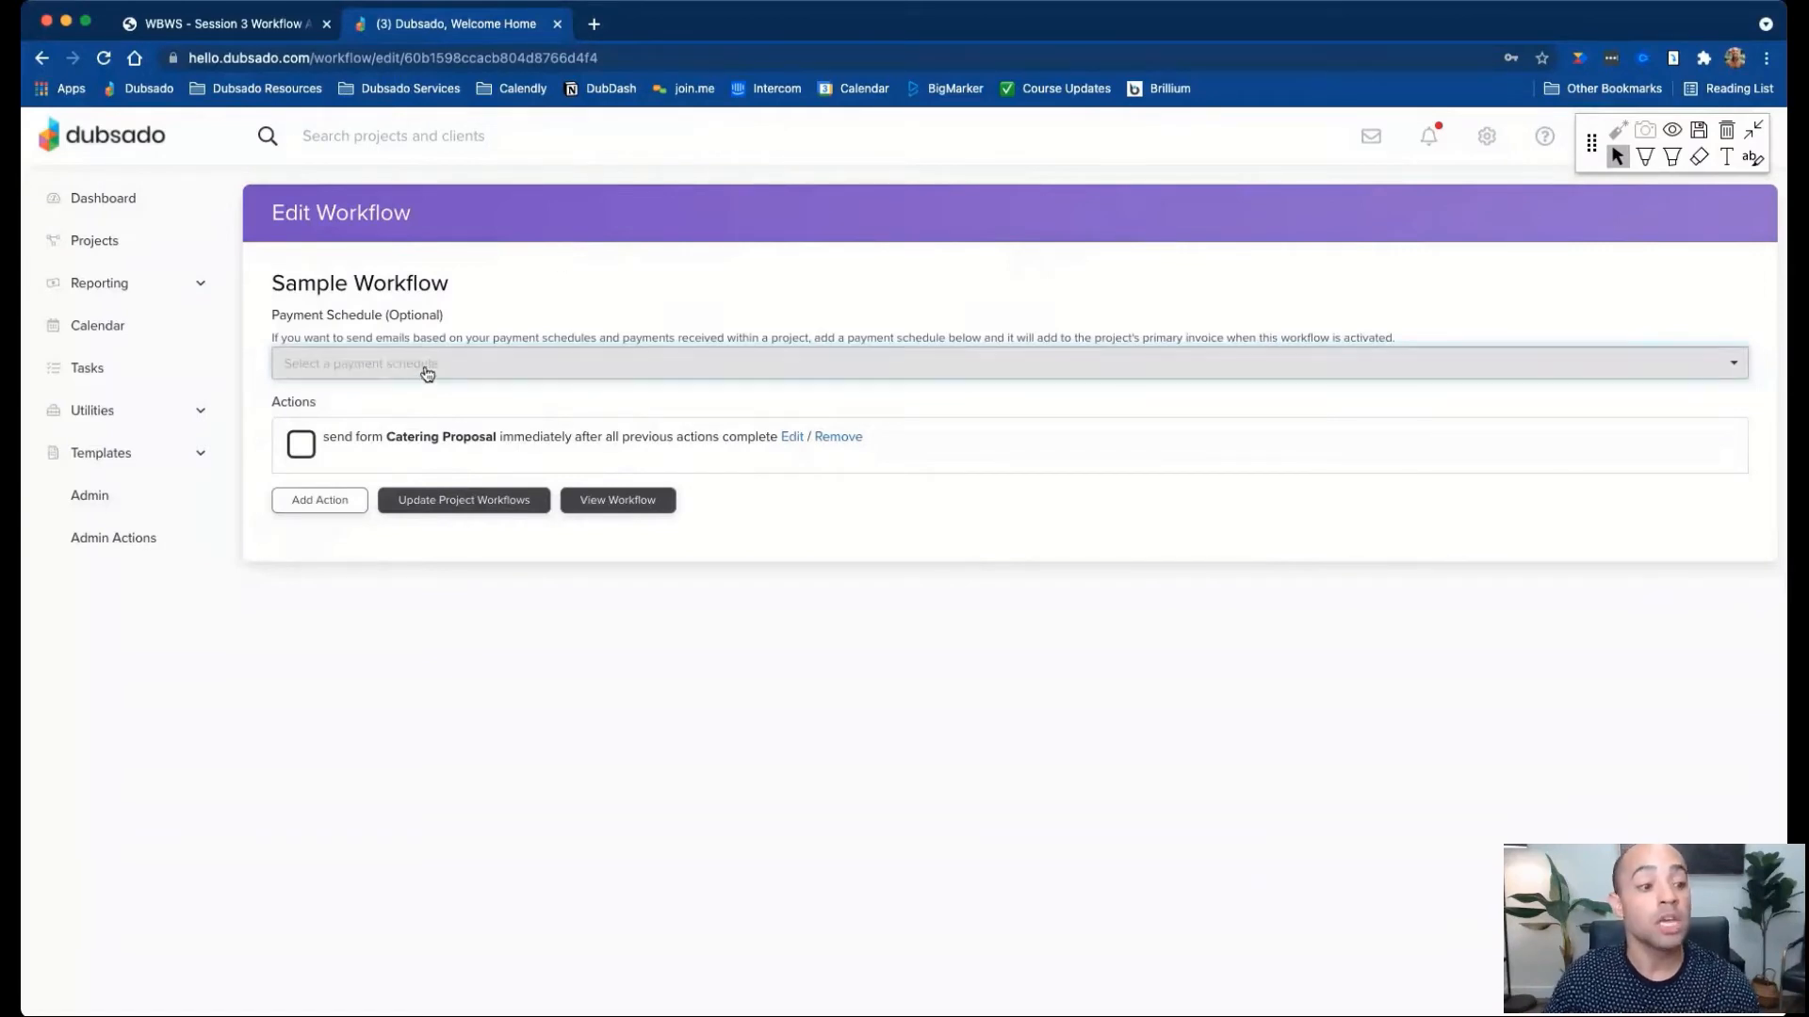
click(428, 372)
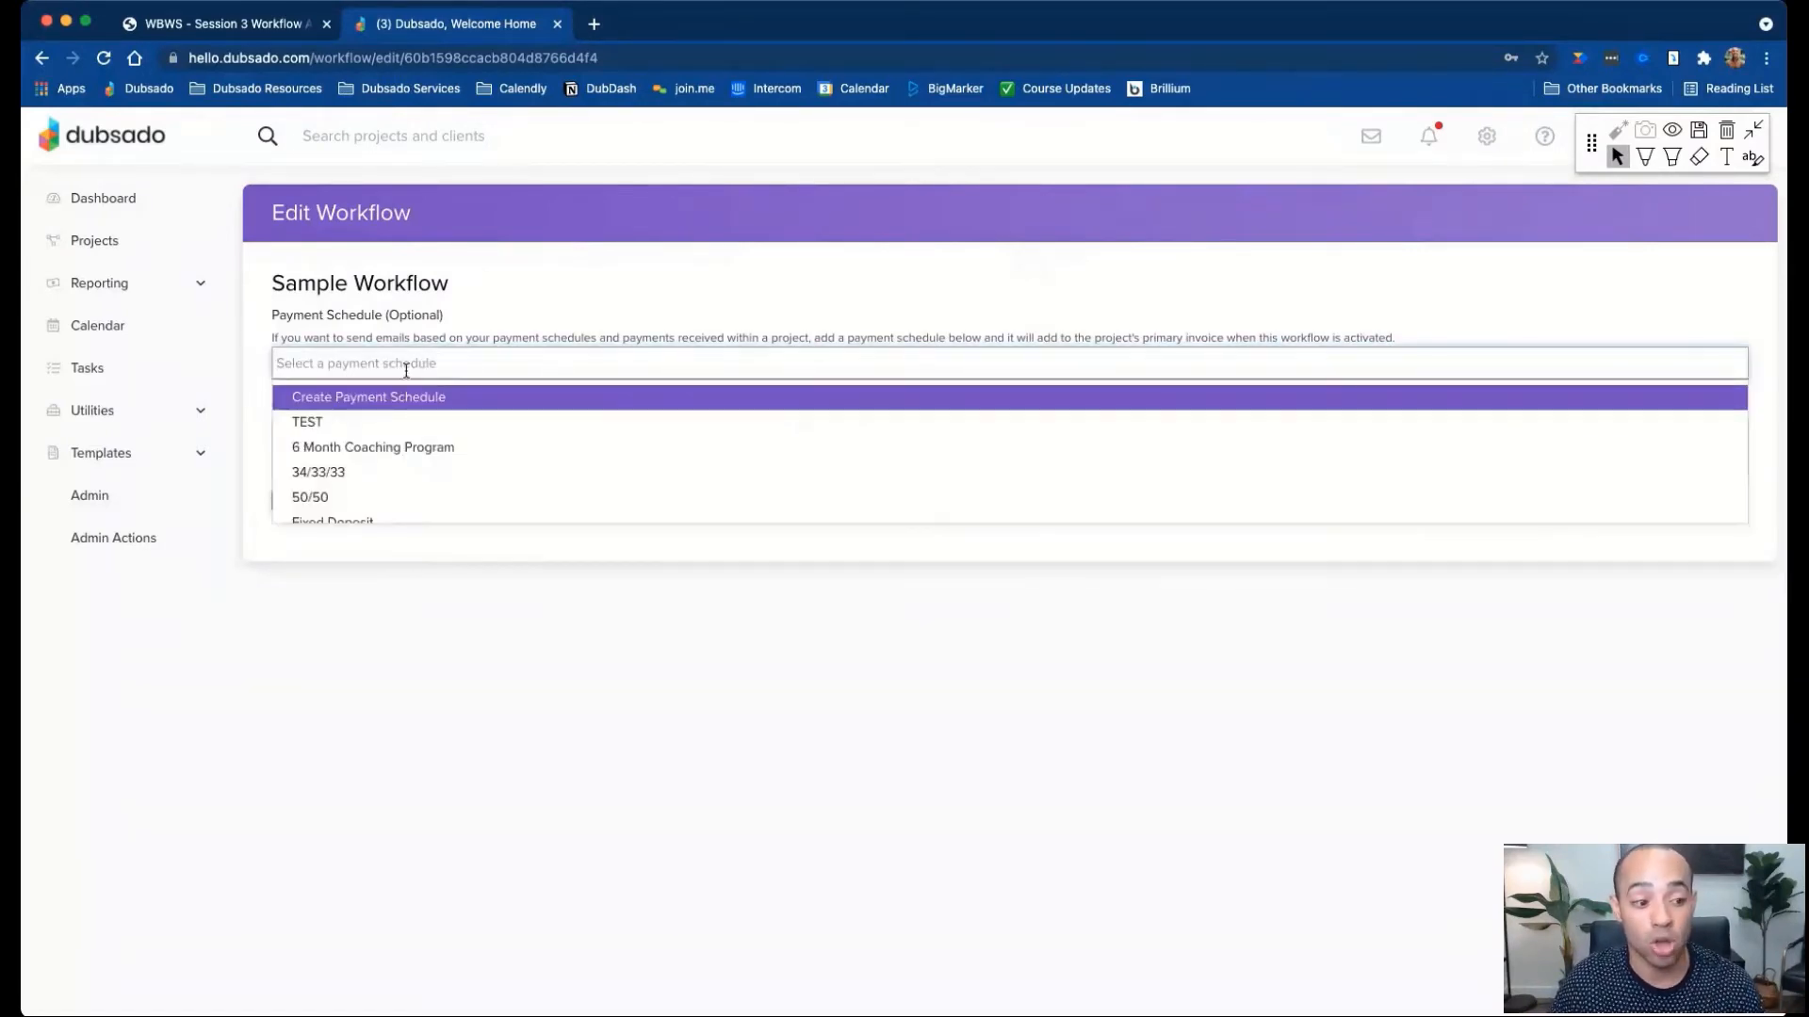
click(367, 499)
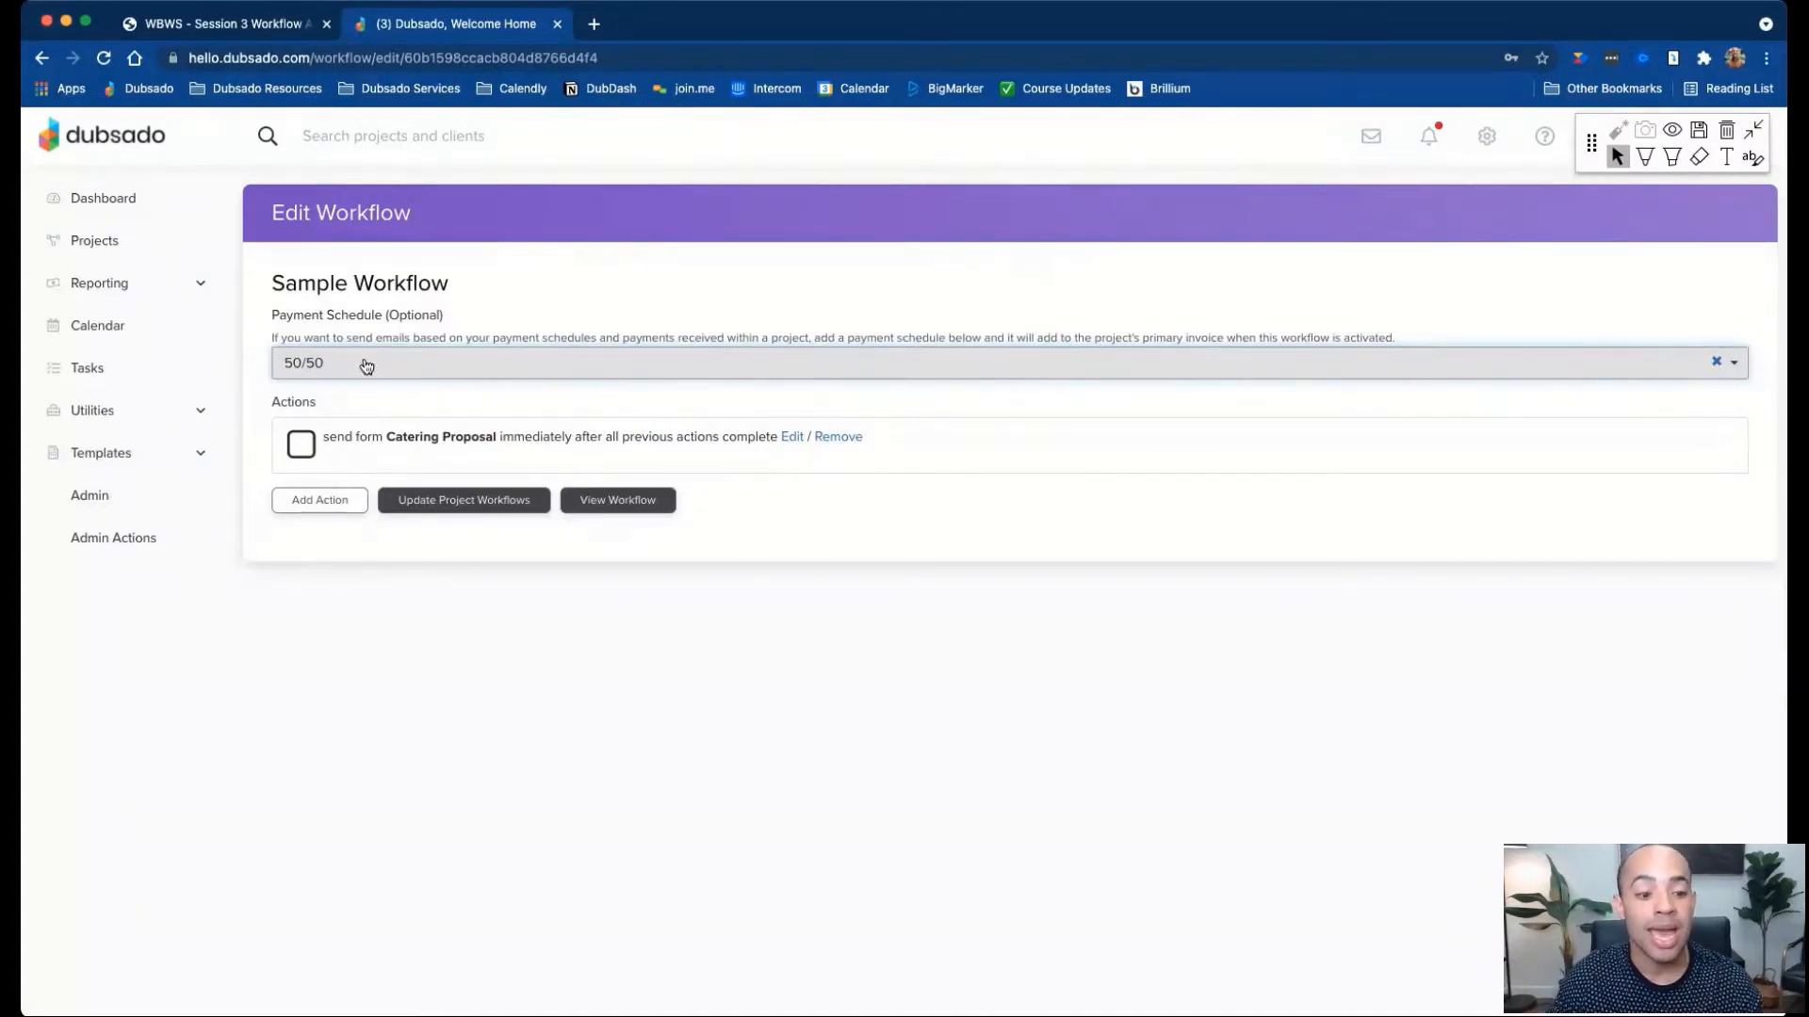
Preview the Send Primary Invoice action's email settings in a new workflow action, discard it, and return to the Session 3 Workflow Actions PDF.
click(321, 502)
click(774, 514)
click(689, 578)
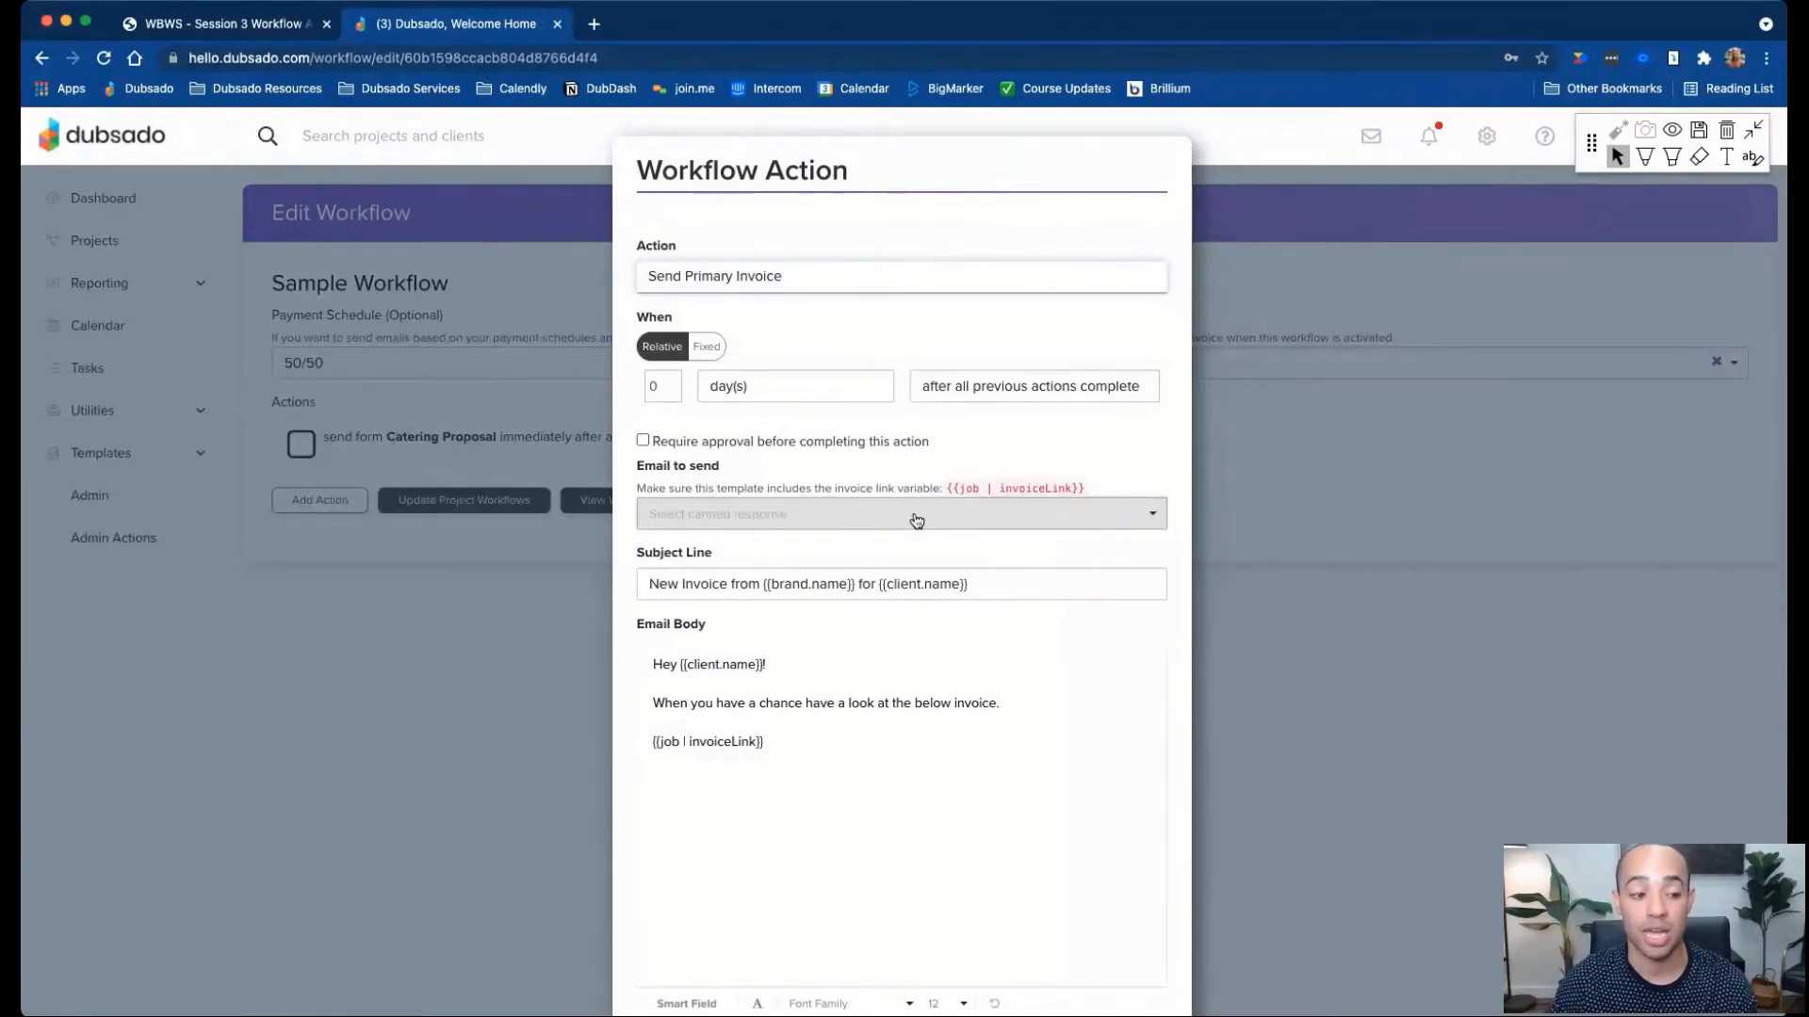
scroll(989, 716, down, 2)
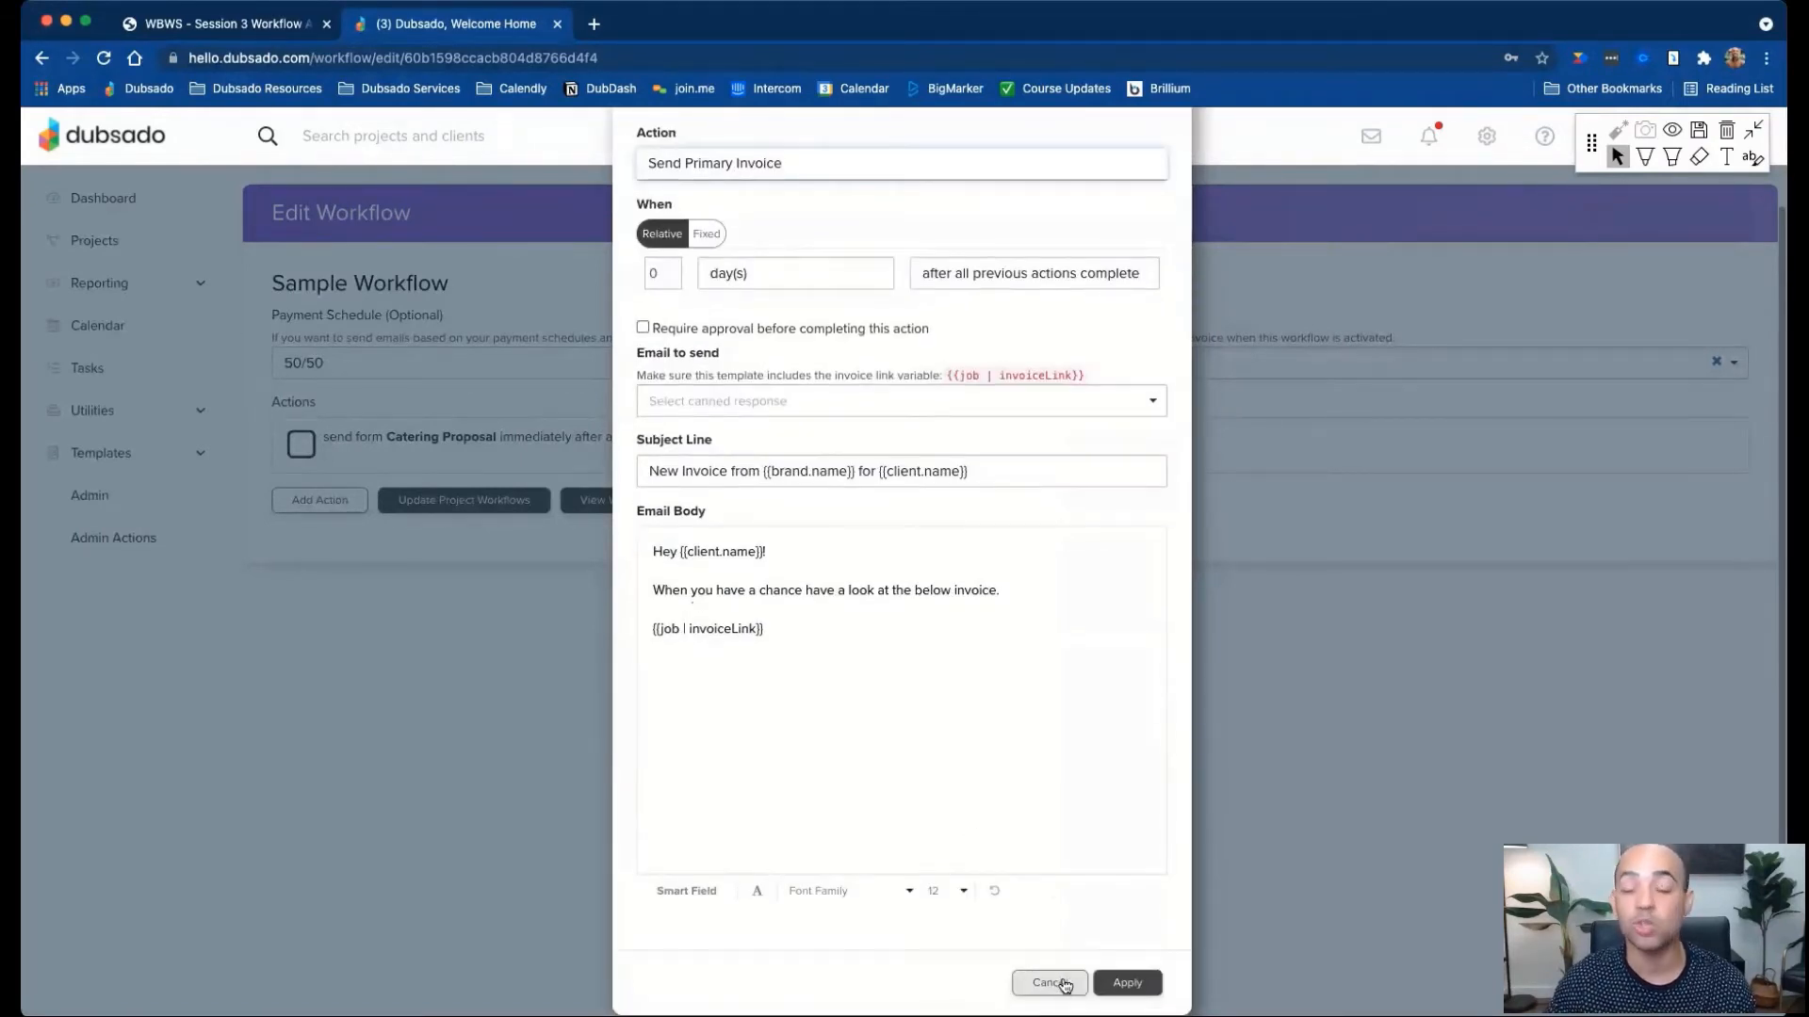
click(1056, 982)
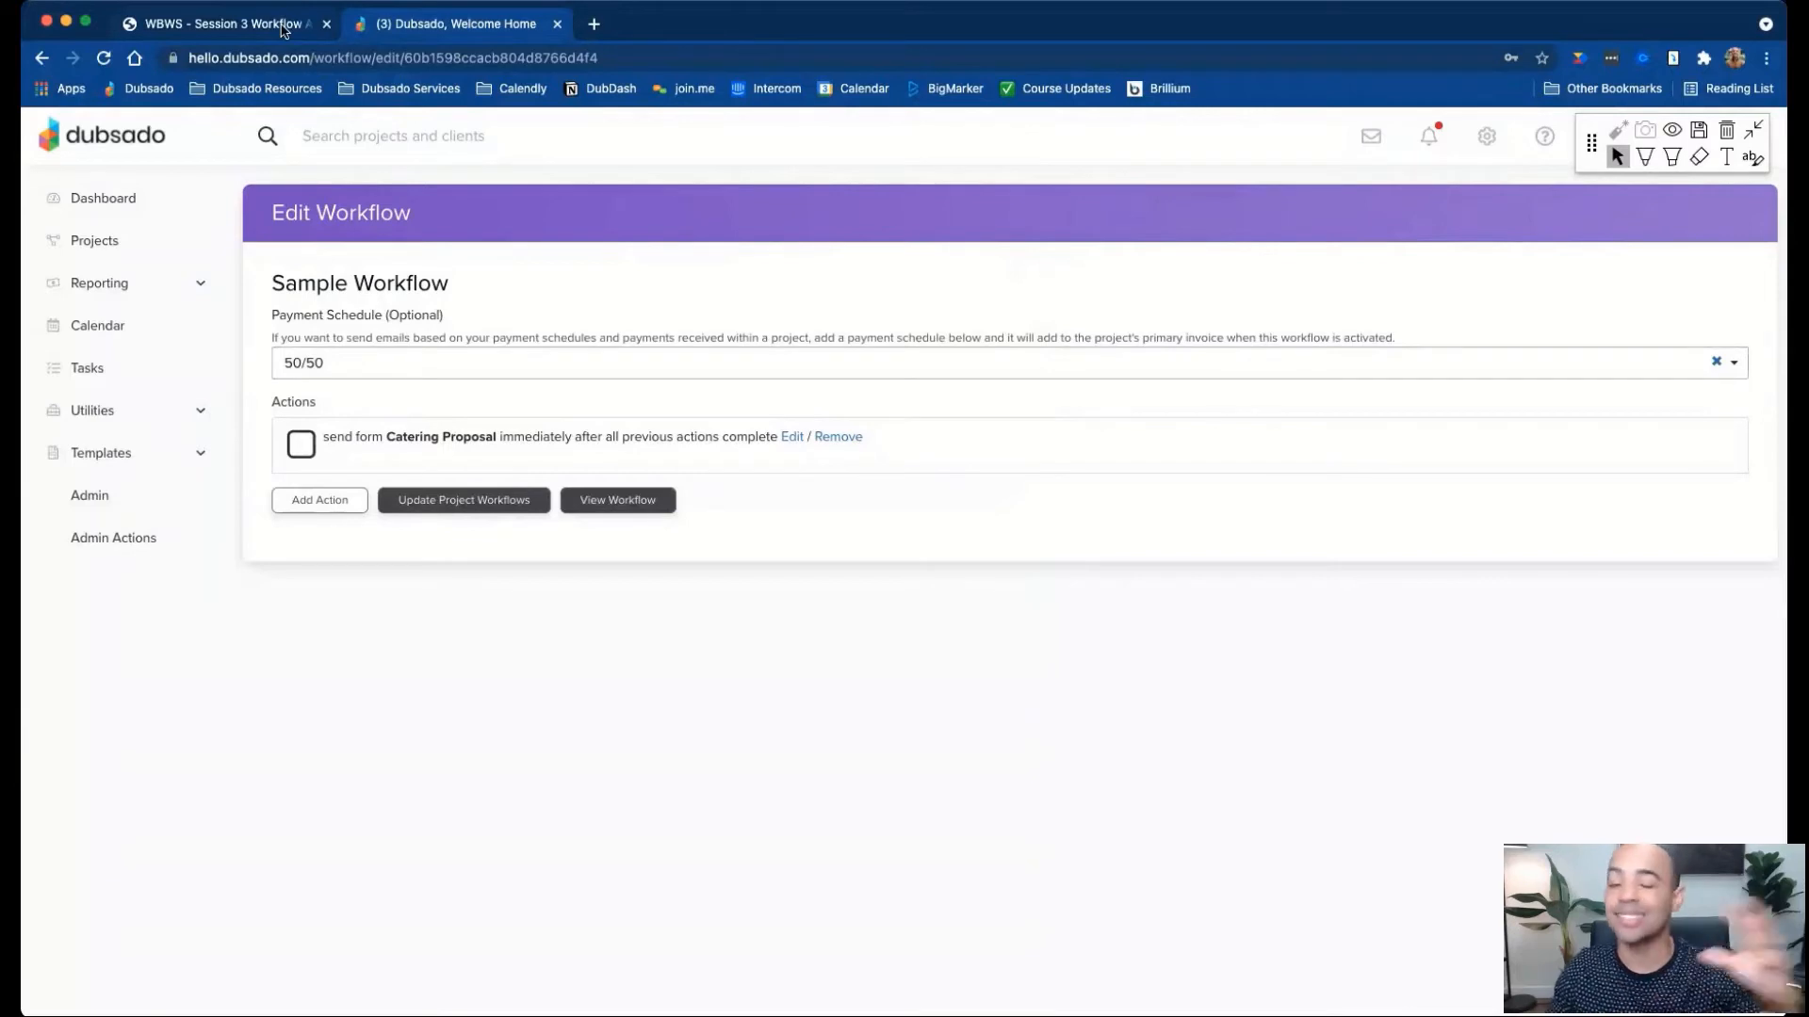
click(283, 31)
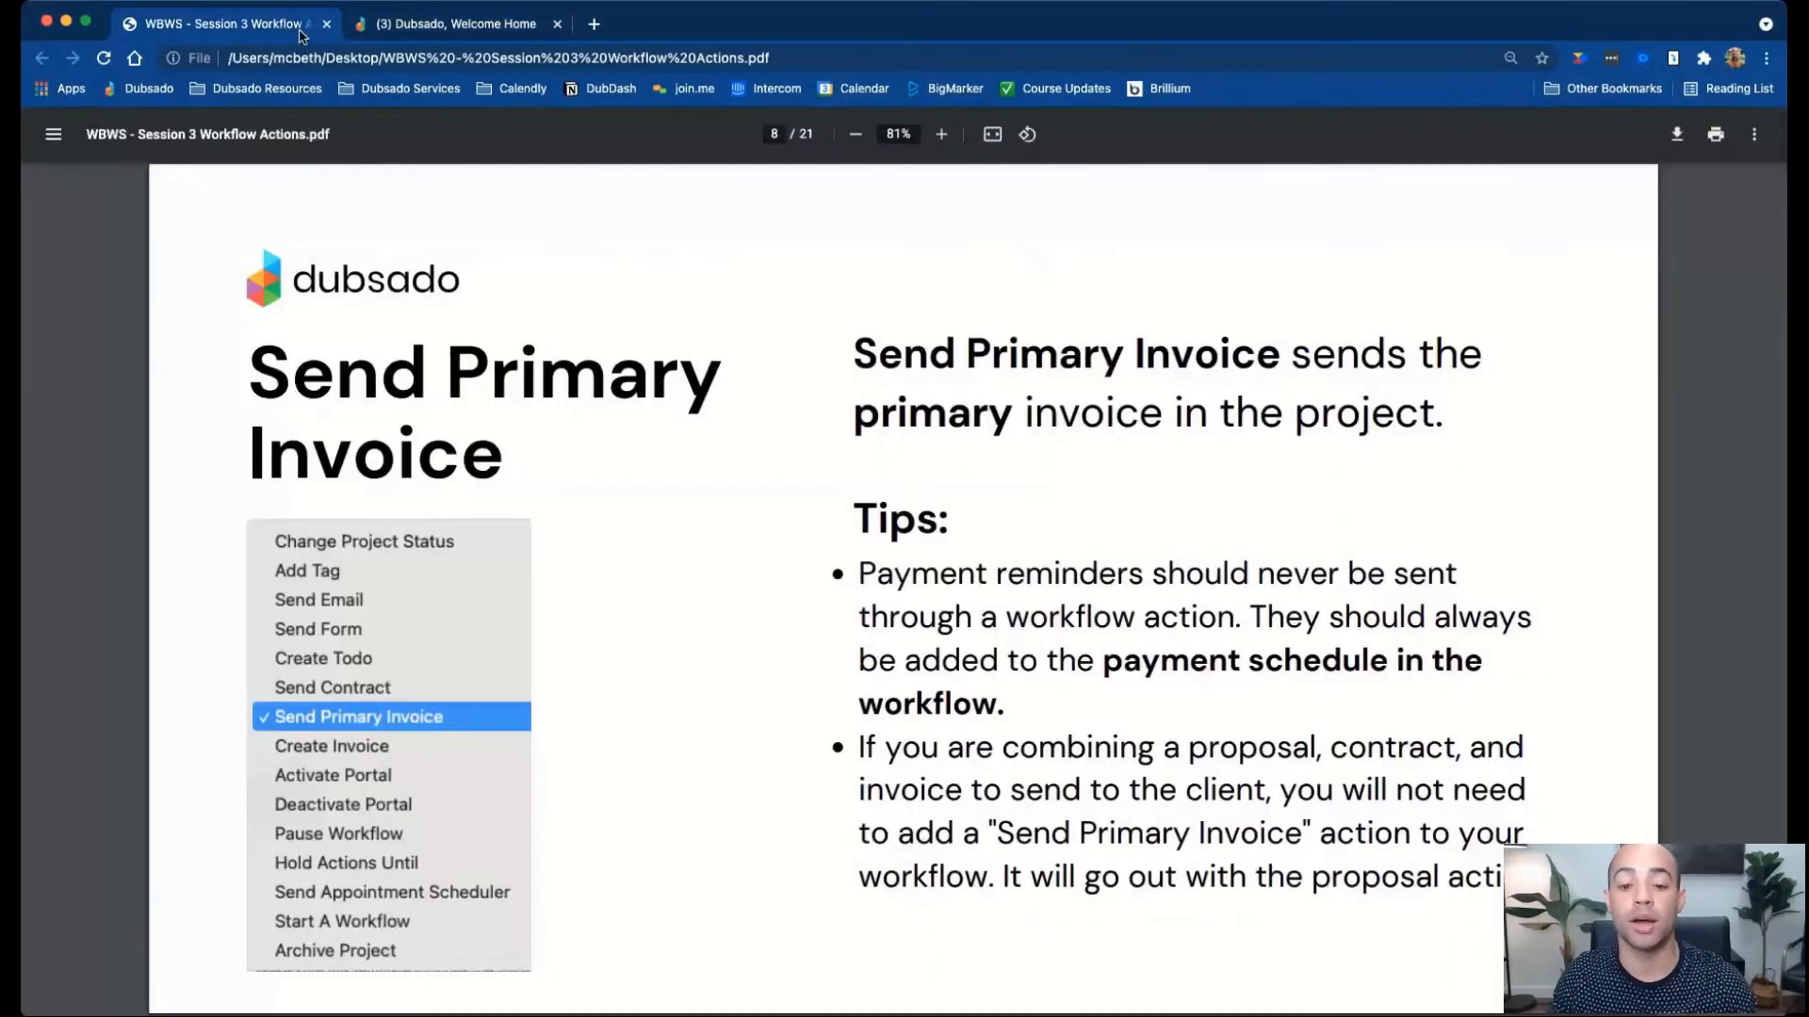
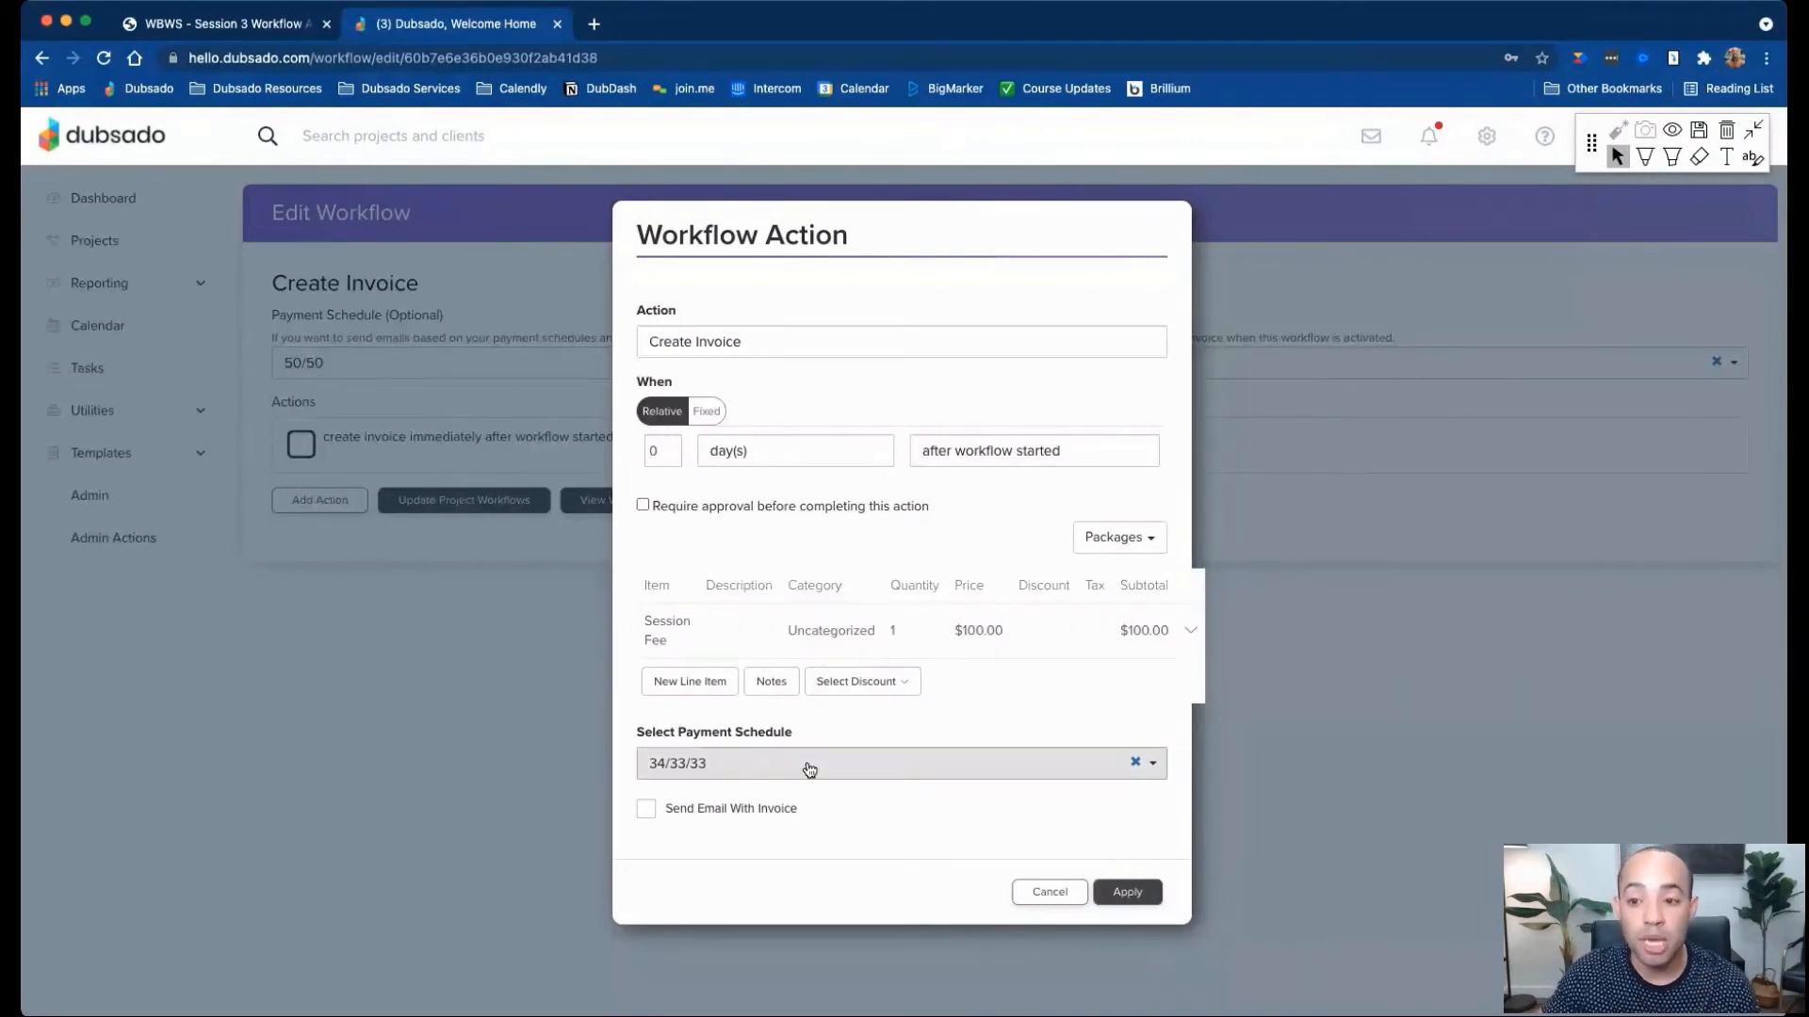
Circle the Create Invoice workflow's 50/50 payment schedule with the highlighter, and advance the PDF to the Send Appointment Scheduler page.
click(1672, 157)
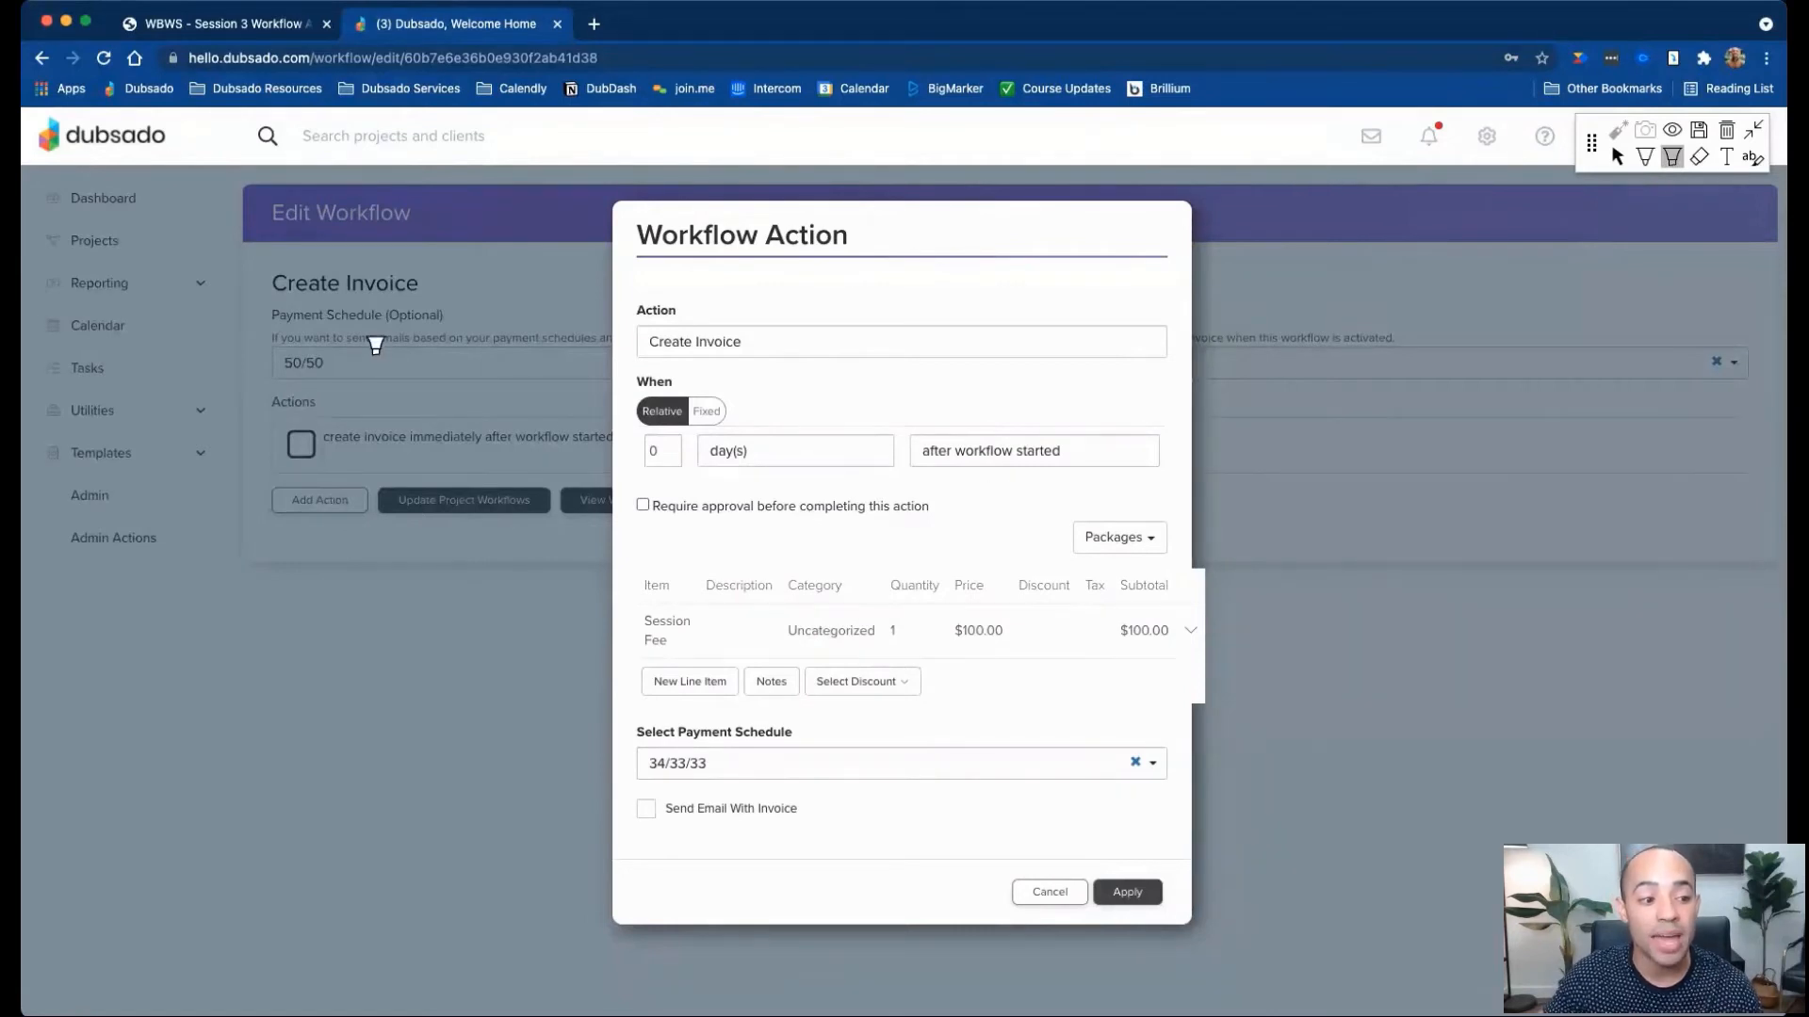
mouse_move(386, 332)
mouse_down()
mouse_move(256, 326)
mouse_move(252, 381)
mouse_move(359, 395)
mouse_move(400, 349)
mouse_move(384, 328)
mouse_up()
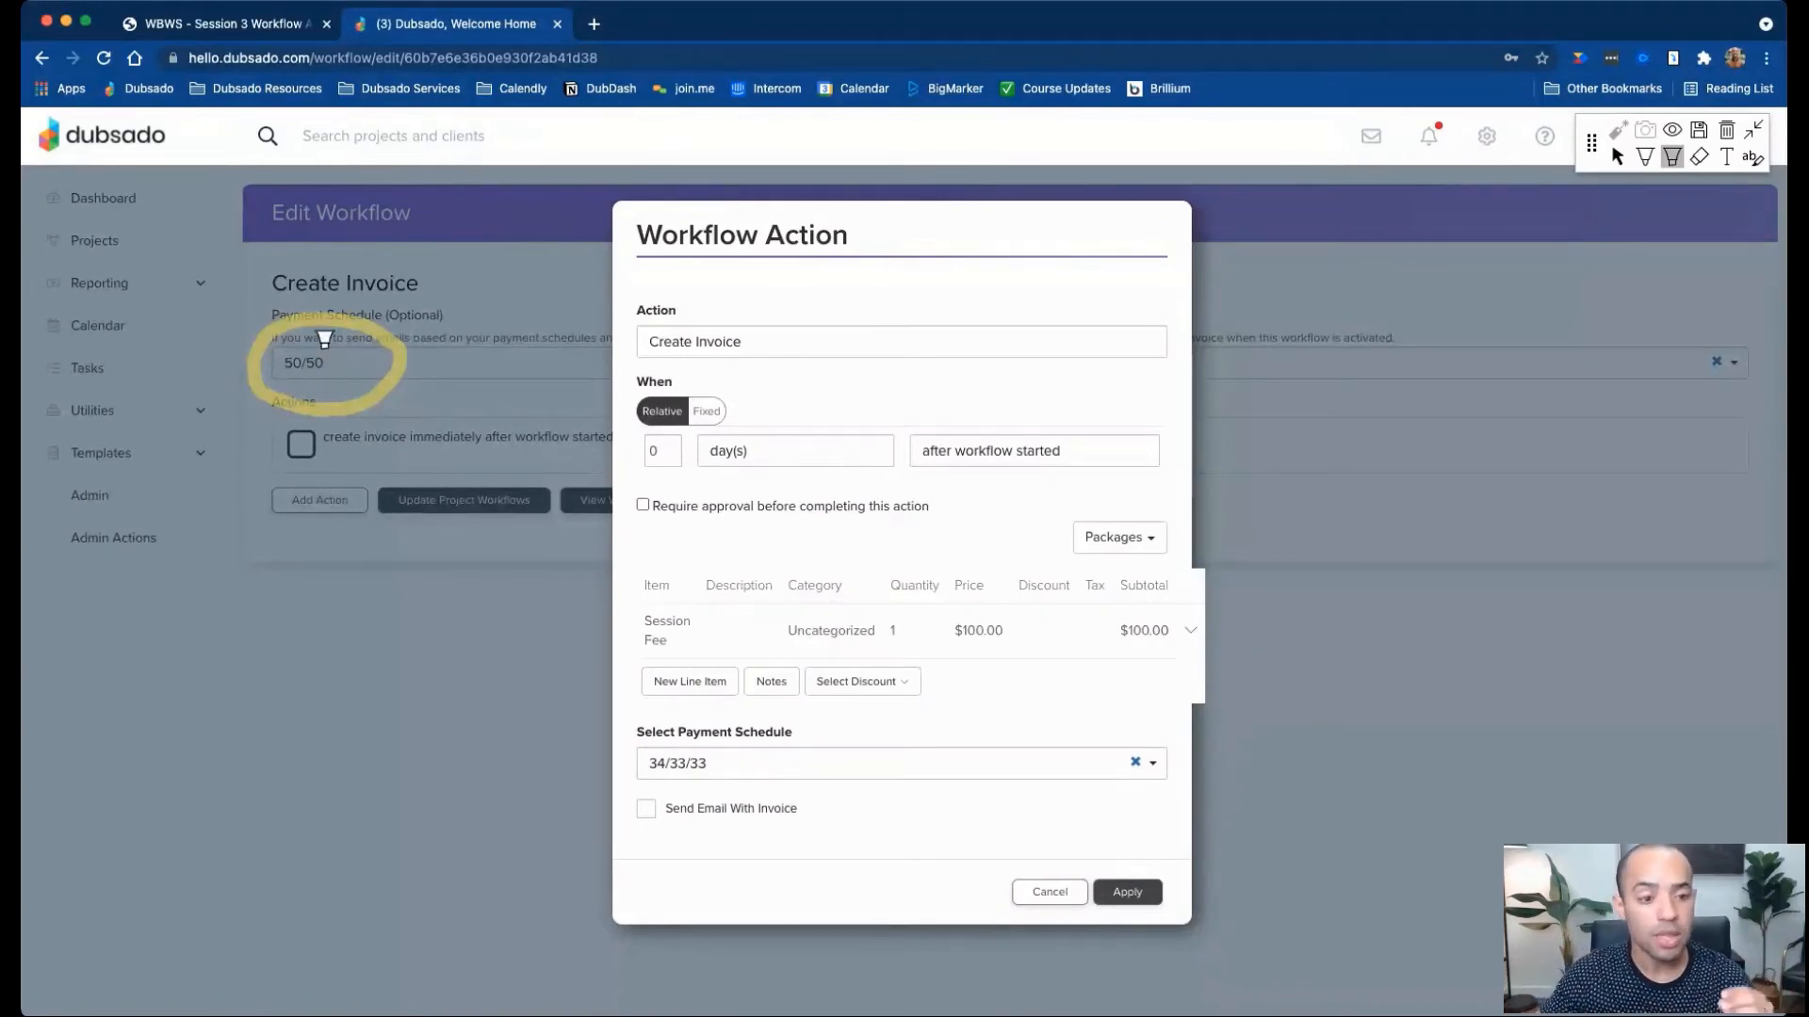
click(279, 28)
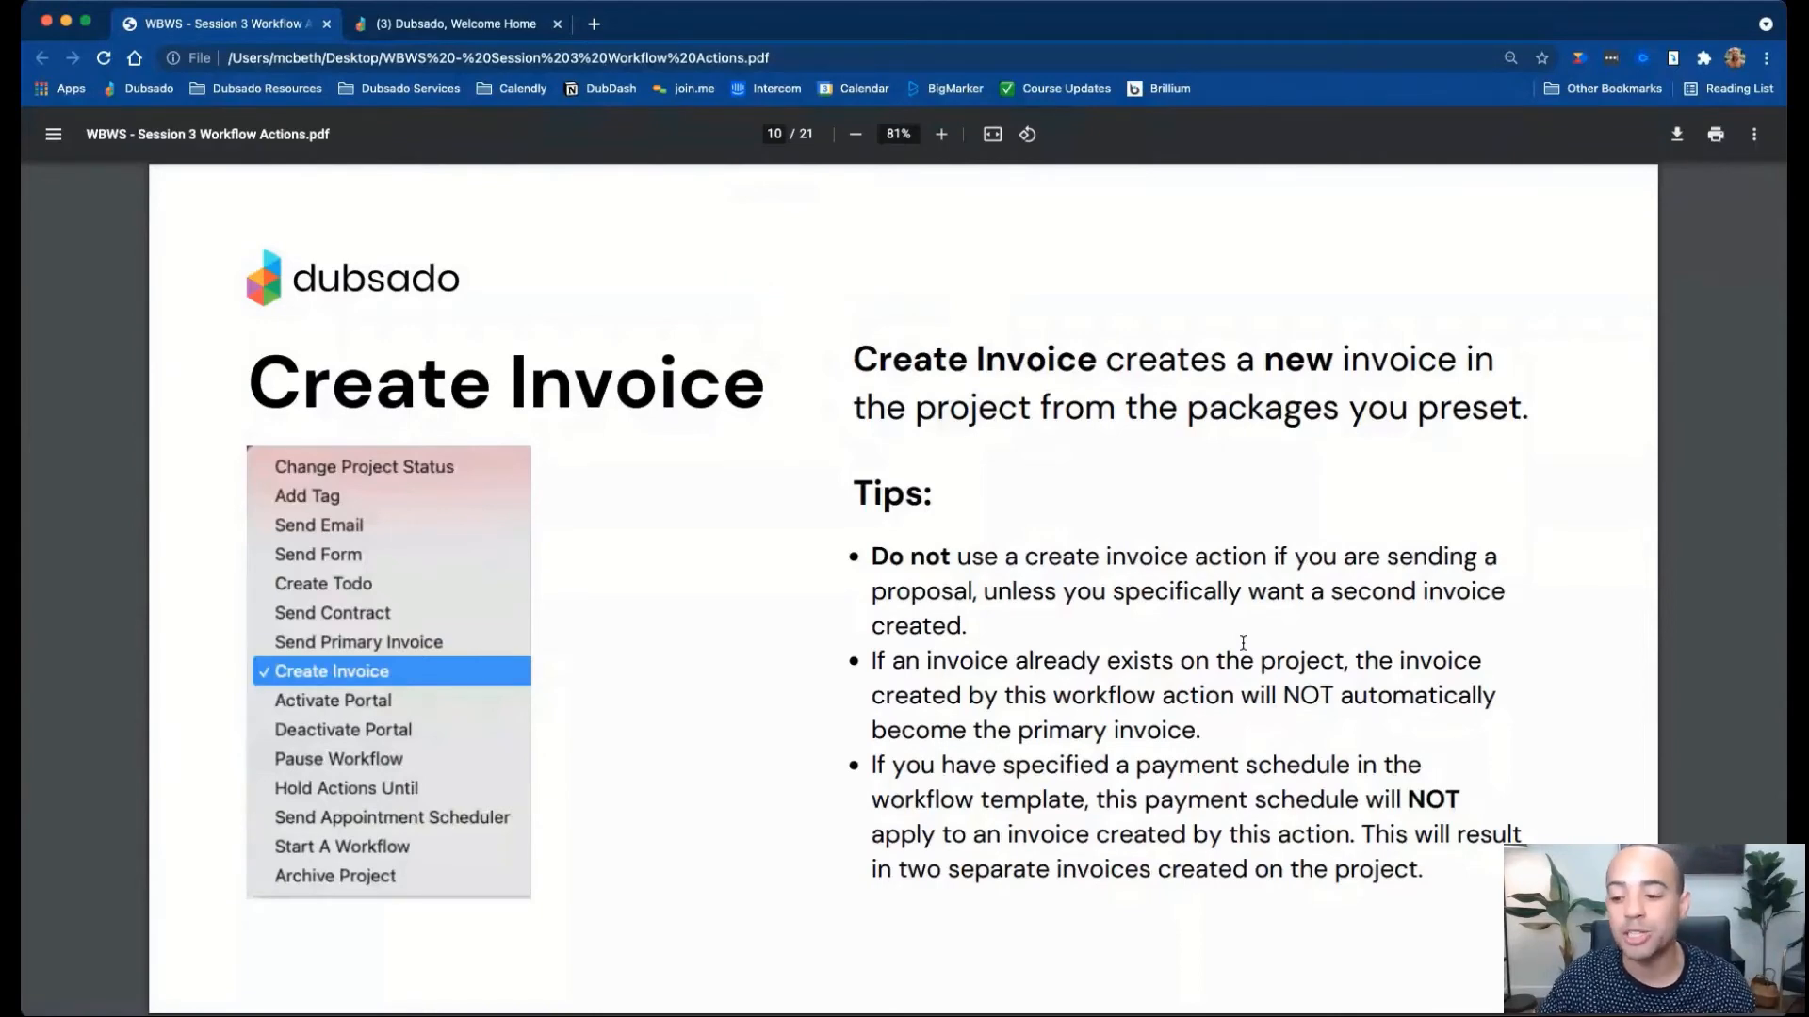
key(Right)
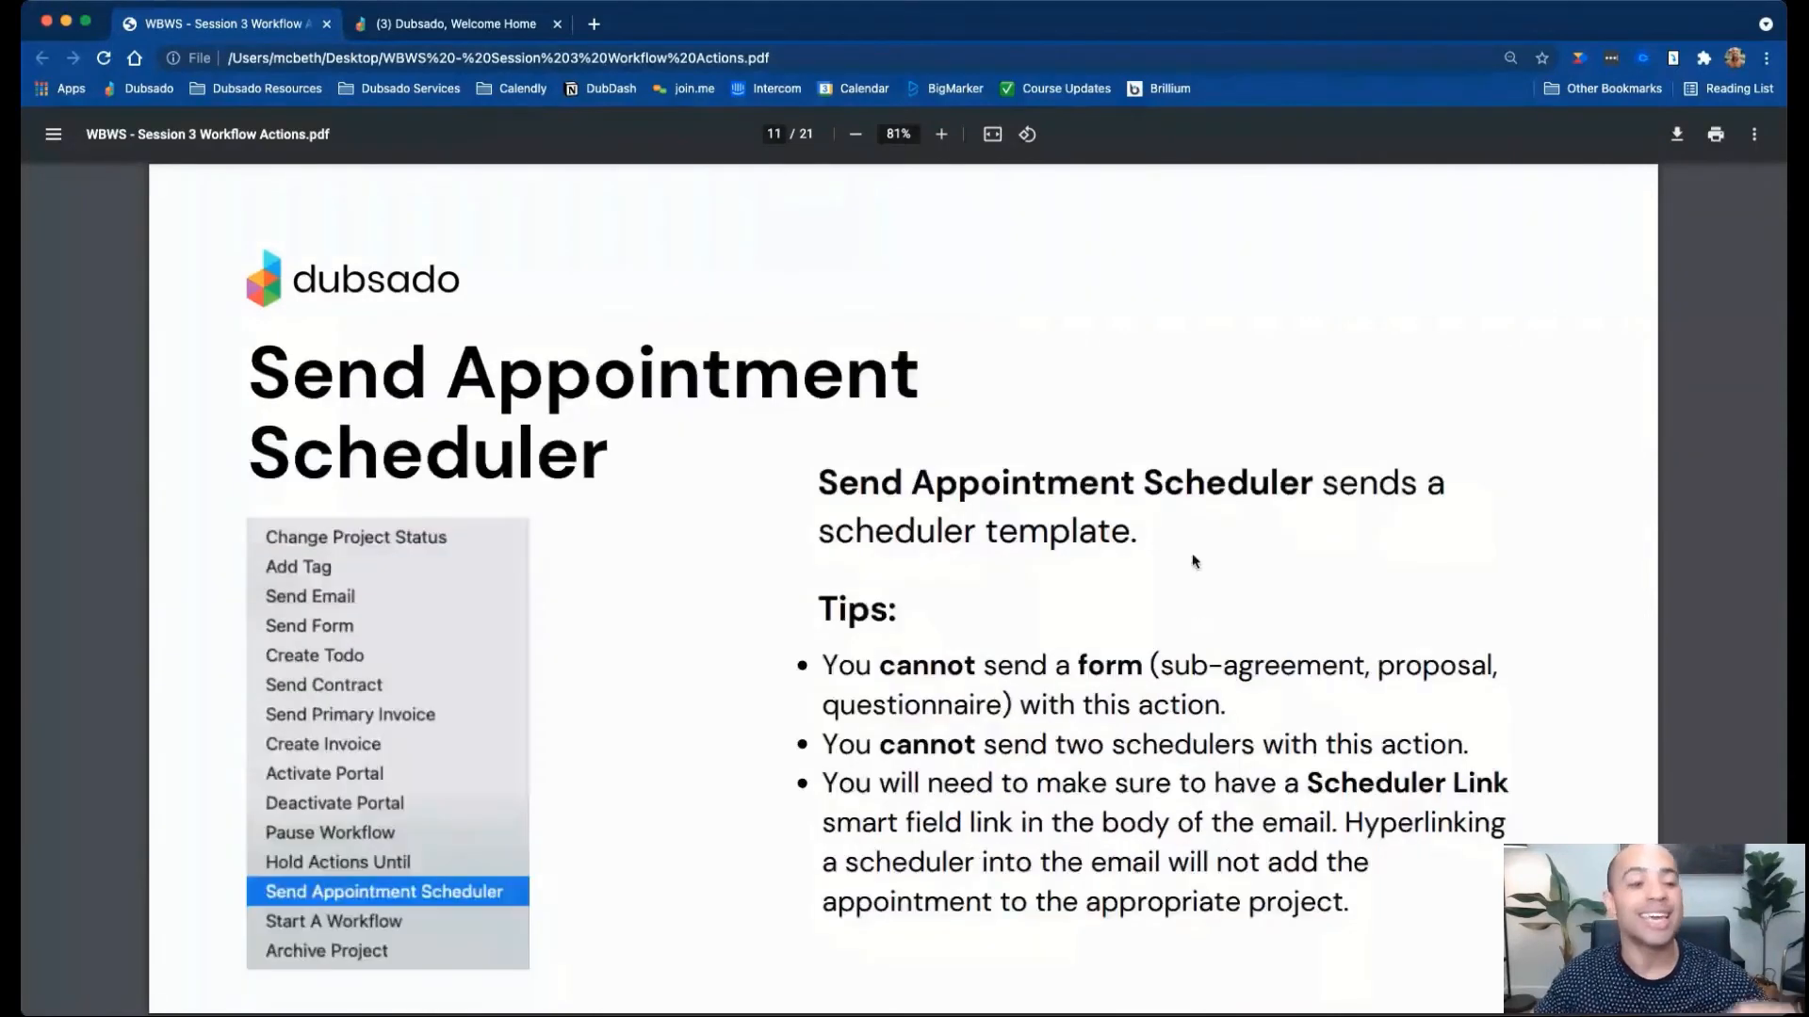
Return to Dubsado, clear the highlighter marks, and close the Create Invoice action without applying changes.
click(482, 26)
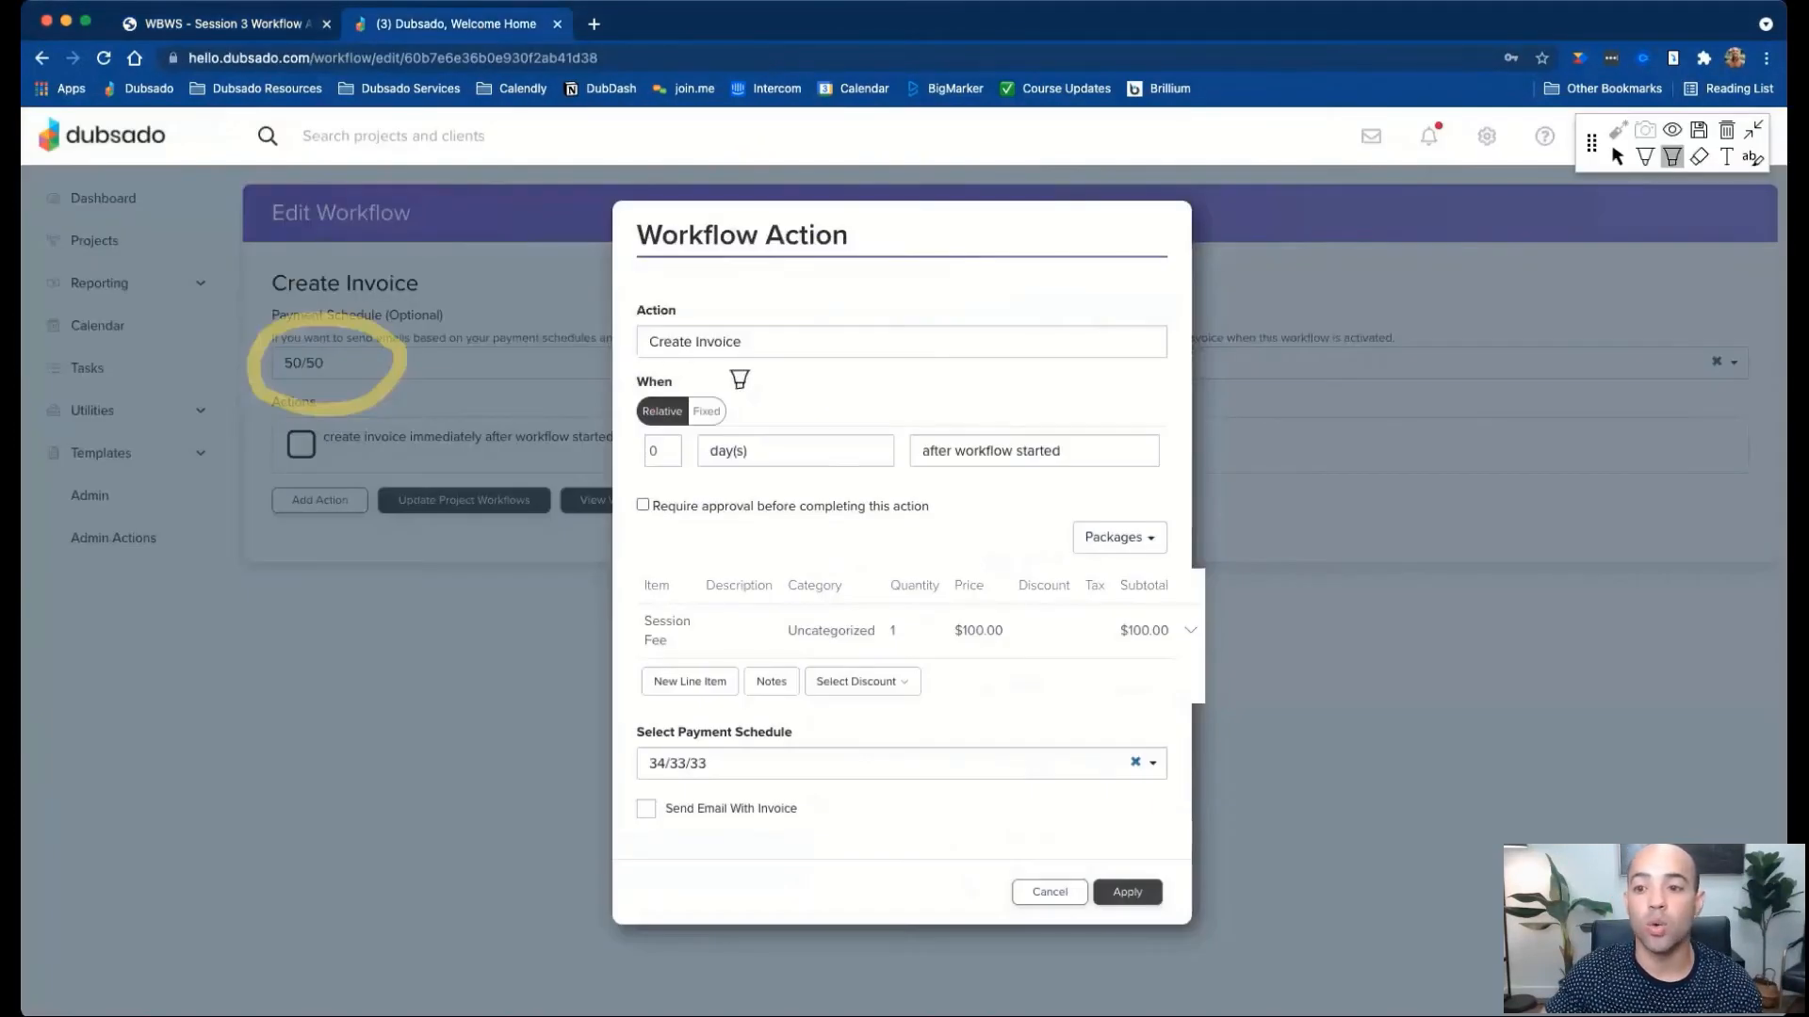
click(1726, 133)
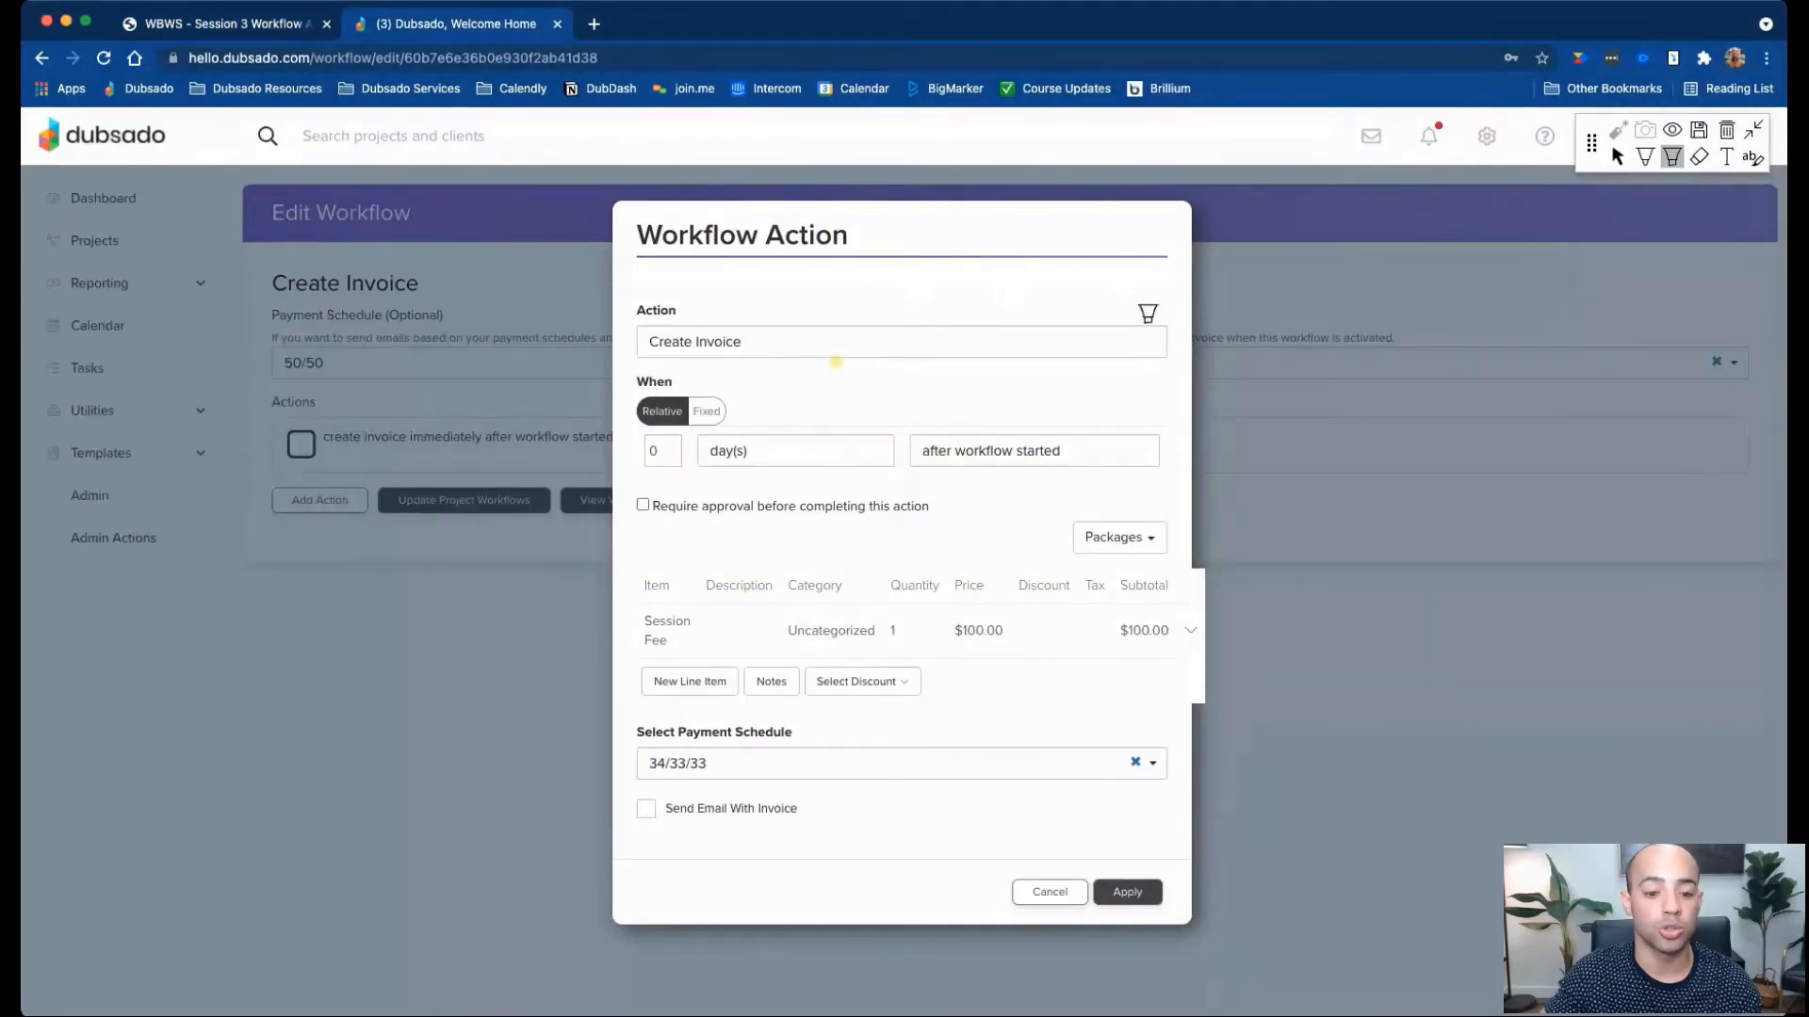
click(1617, 157)
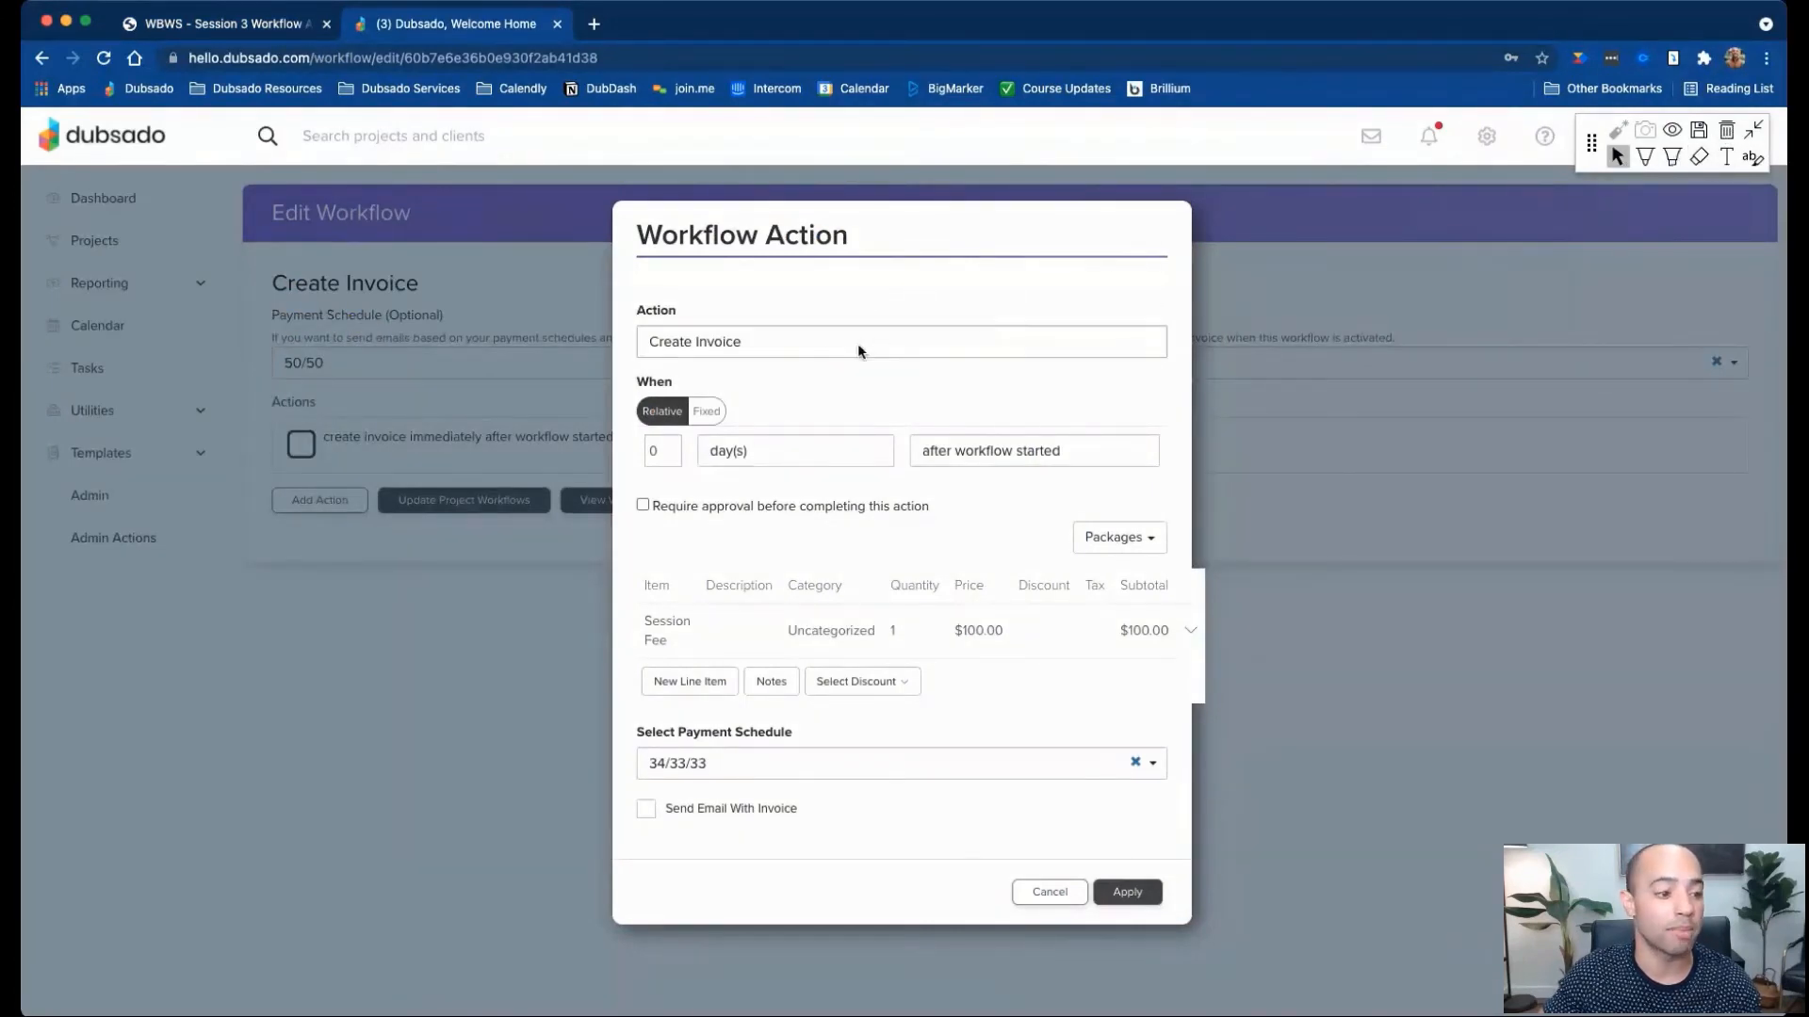
click(1041, 891)
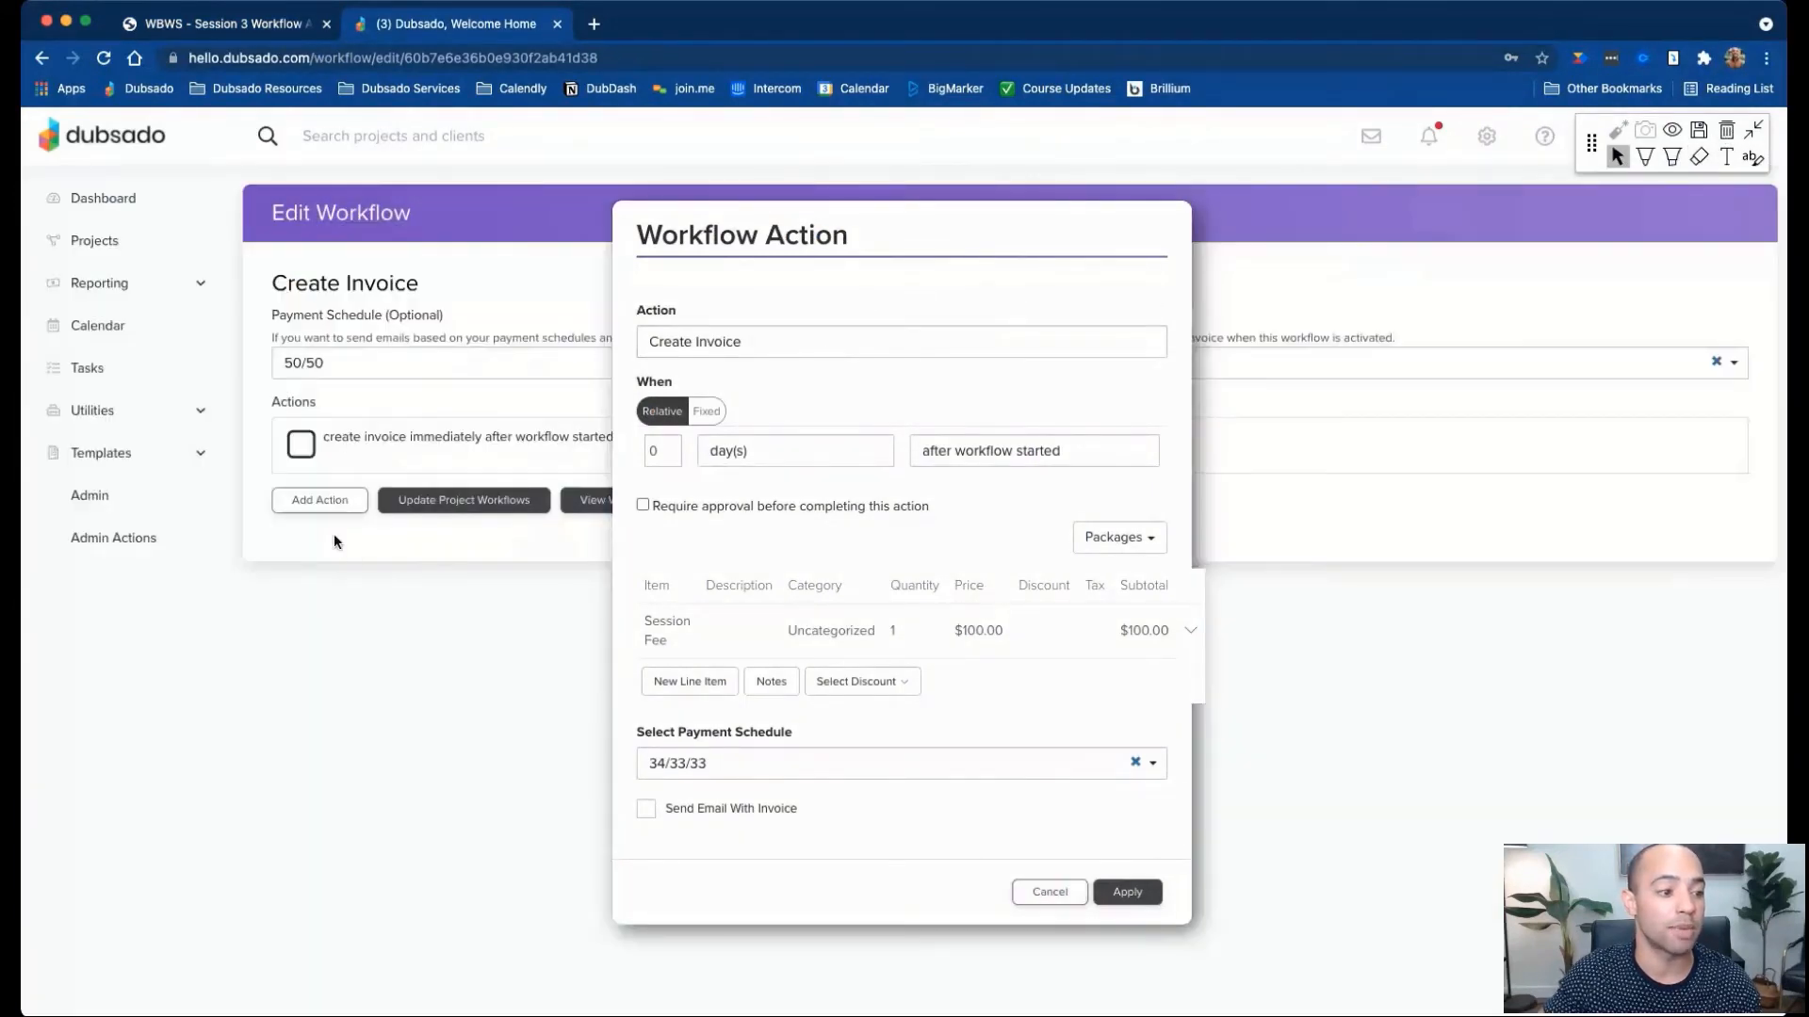
Open Sample Workflow from the workflow templates for editing.
click(111, 454)
click(108, 676)
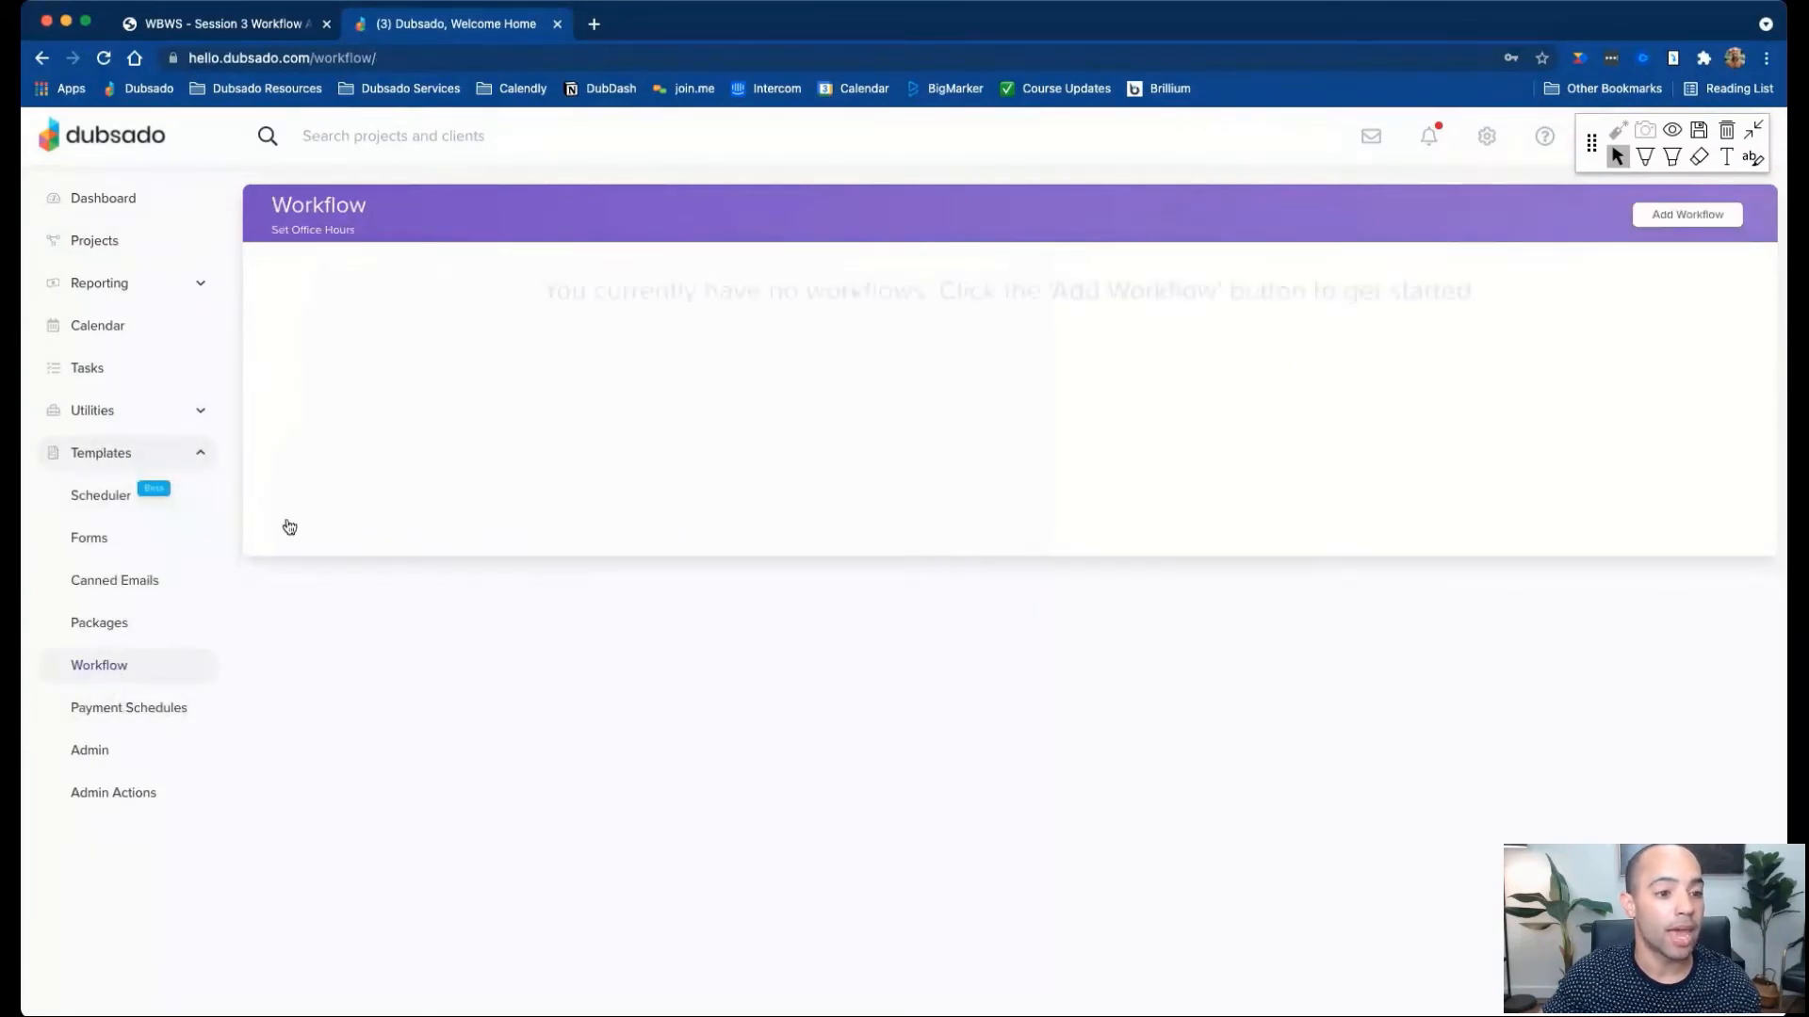
click(1650, 312)
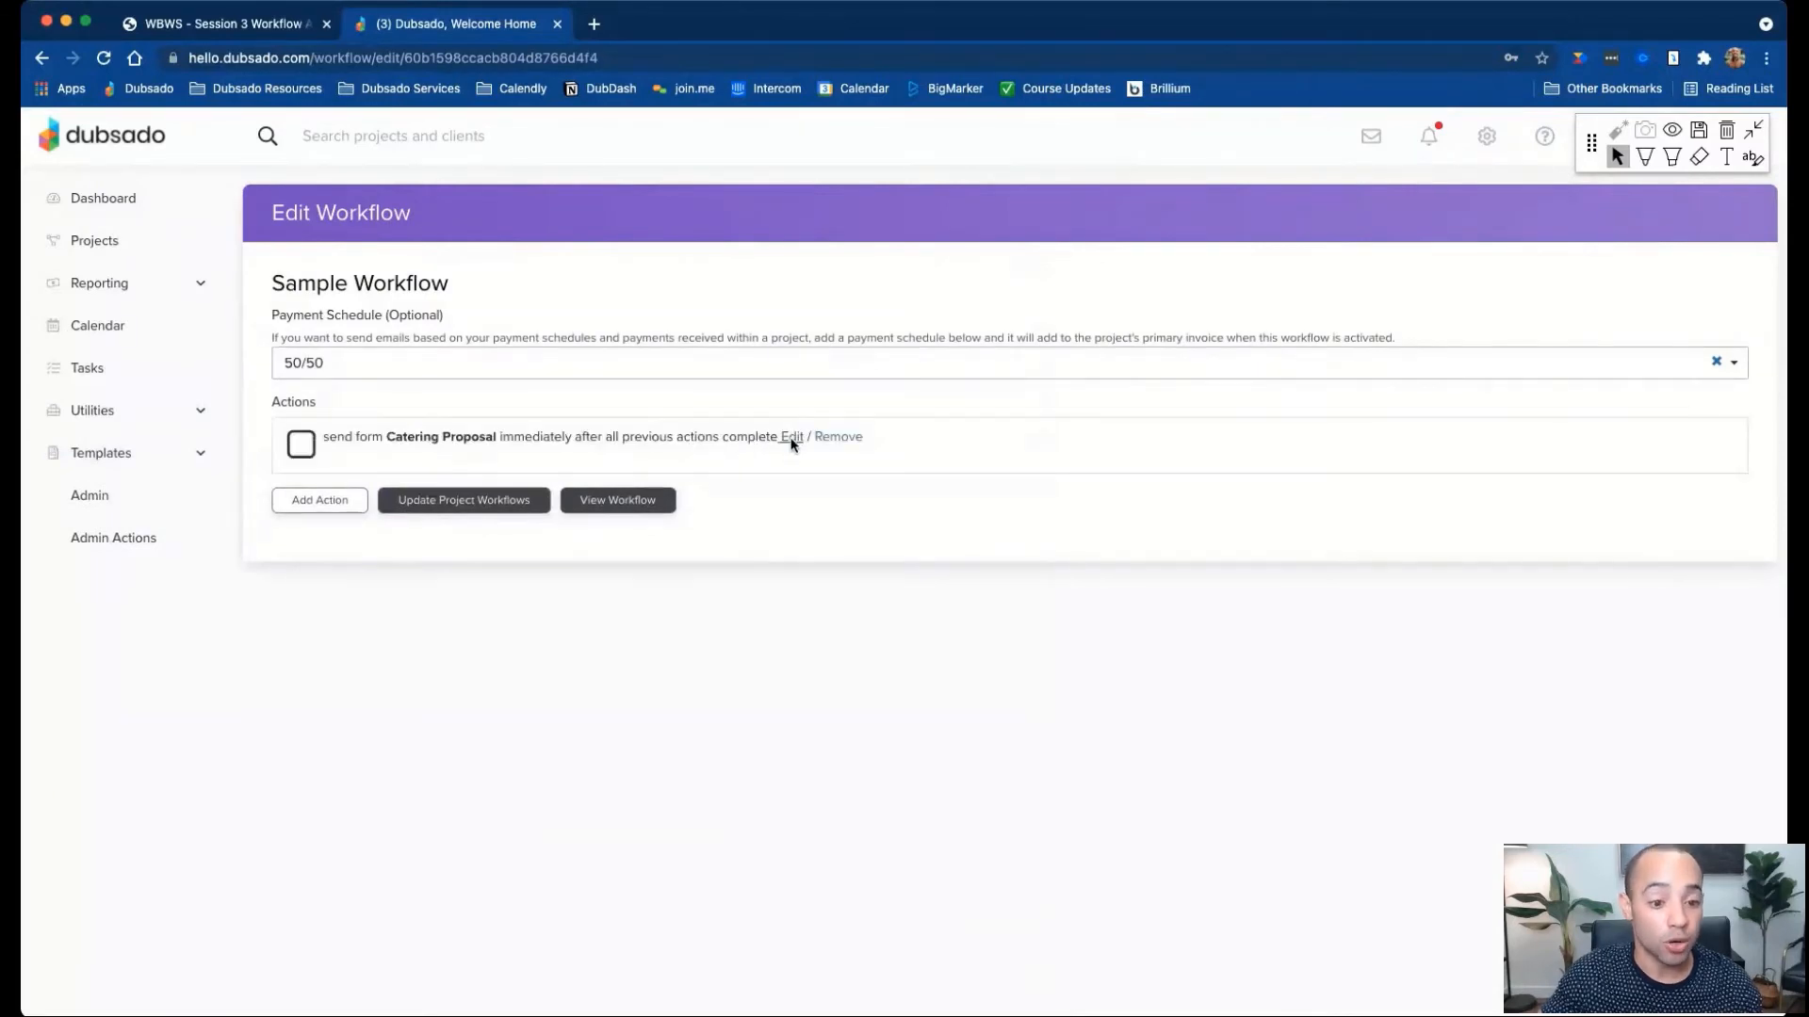
Change the Catering Proposal action to Send Appointment Scheduler and choose the 30 Minute Consultation scheduler template.
click(792, 438)
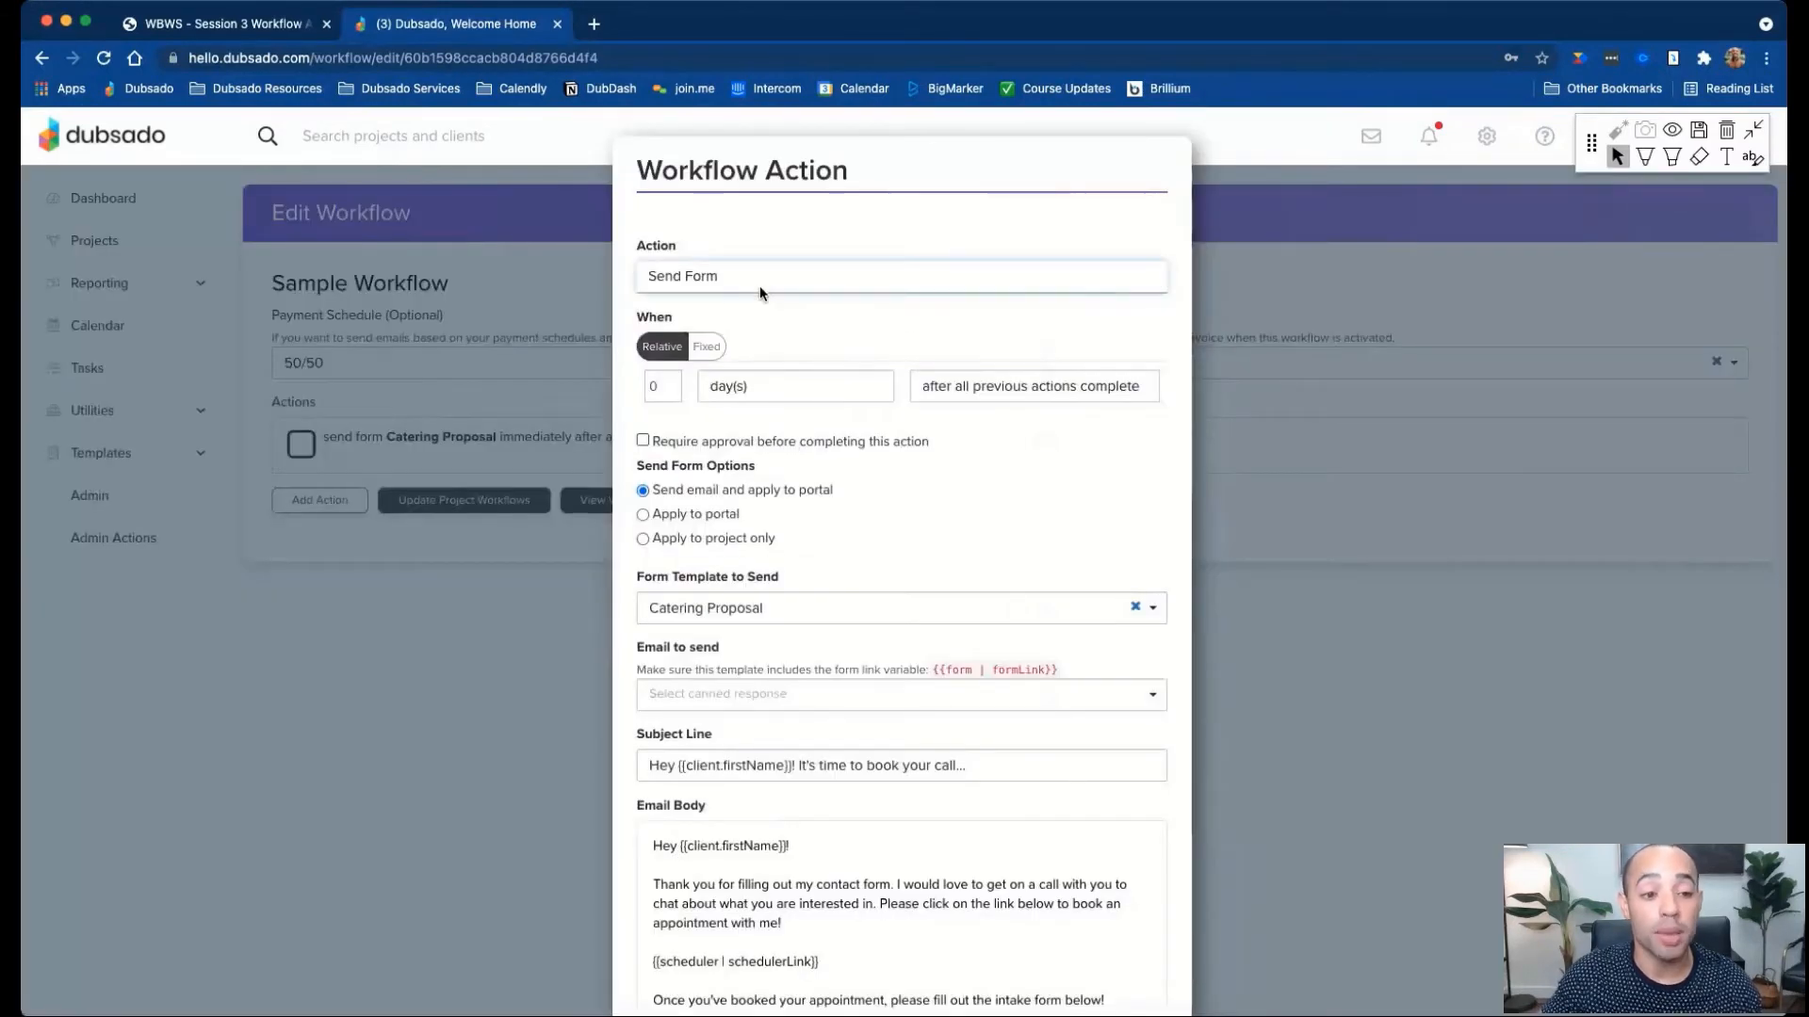
click(776, 493)
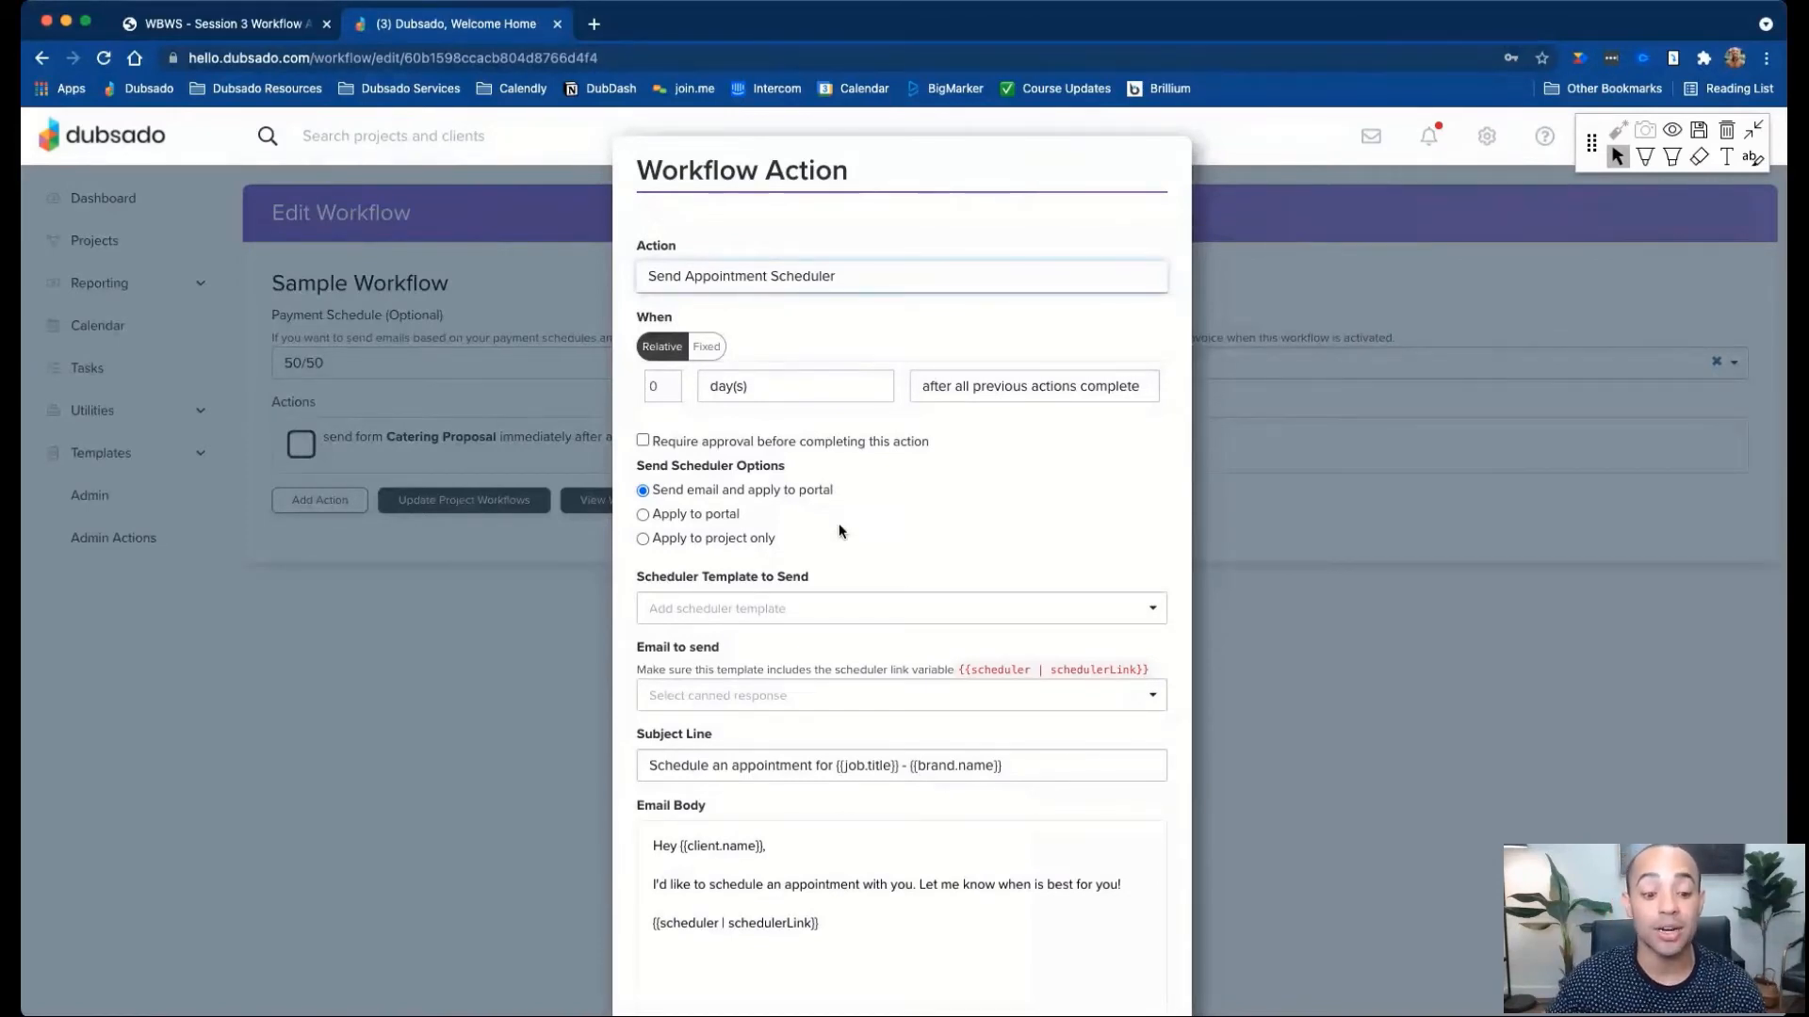
scroll(838, 523, down, 2)
drag(823, 862, 623, 859)
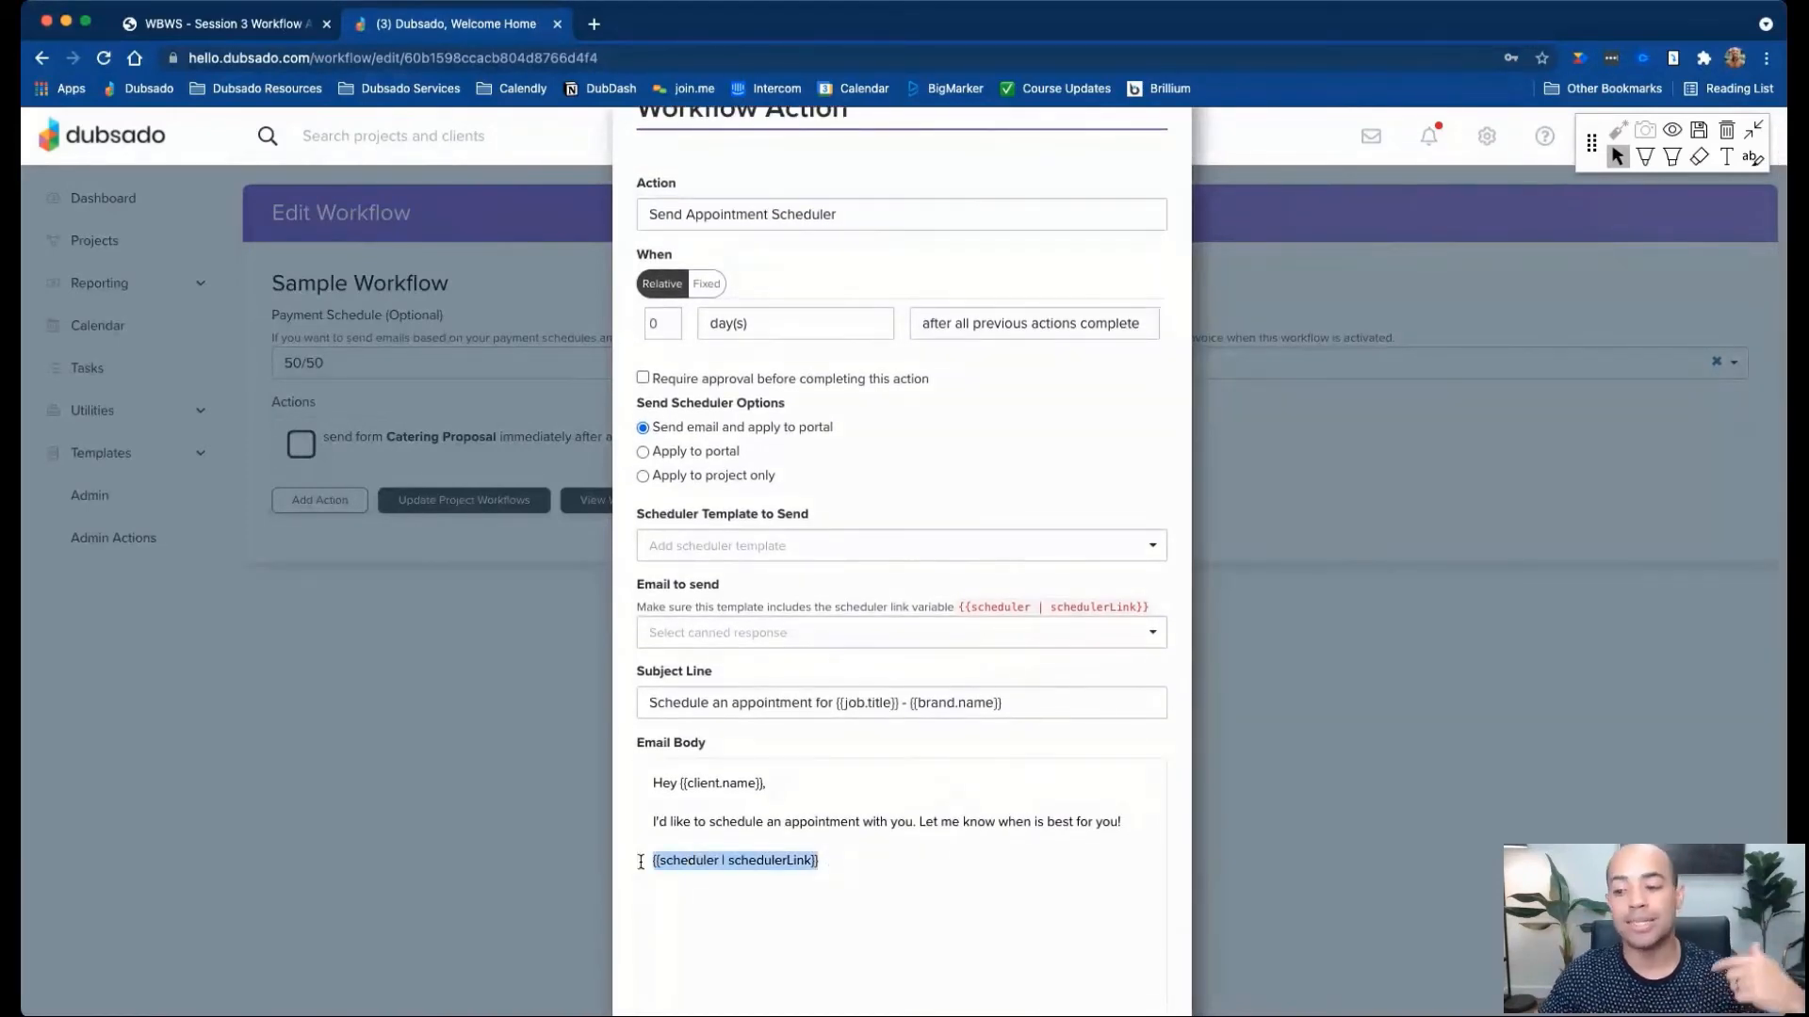
click(860, 864)
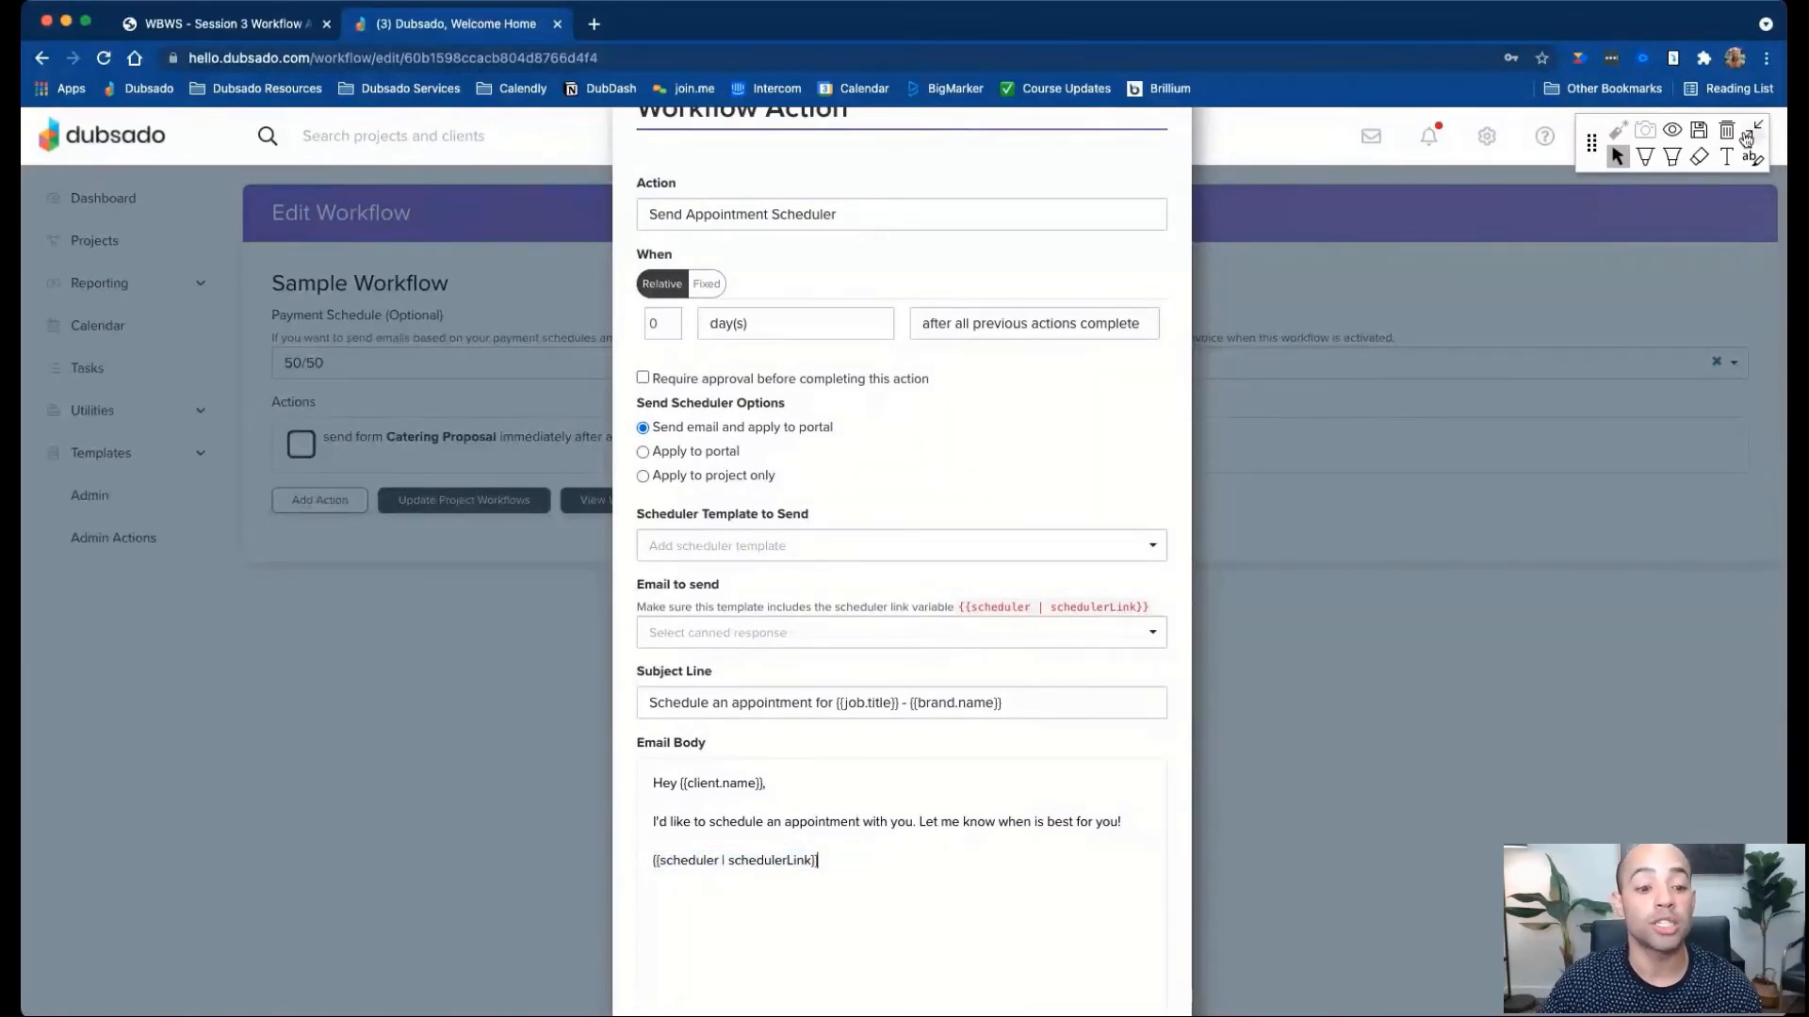
click(755, 545)
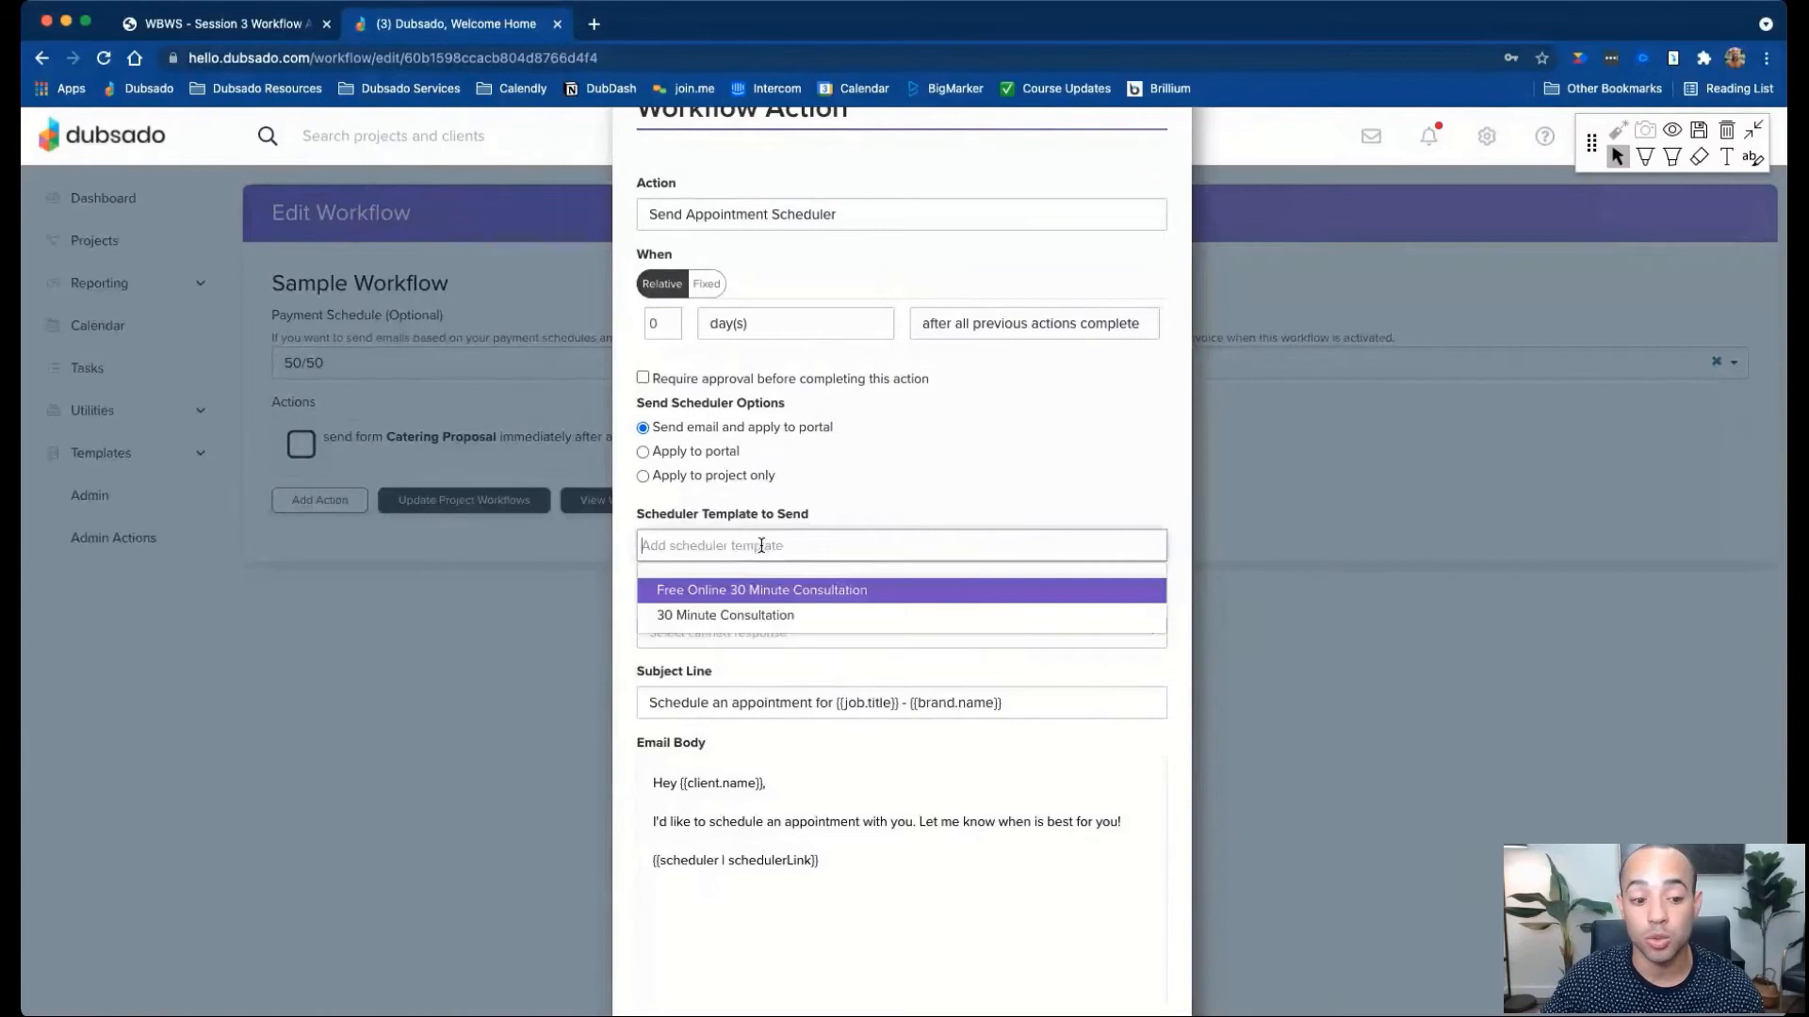
click(791, 617)
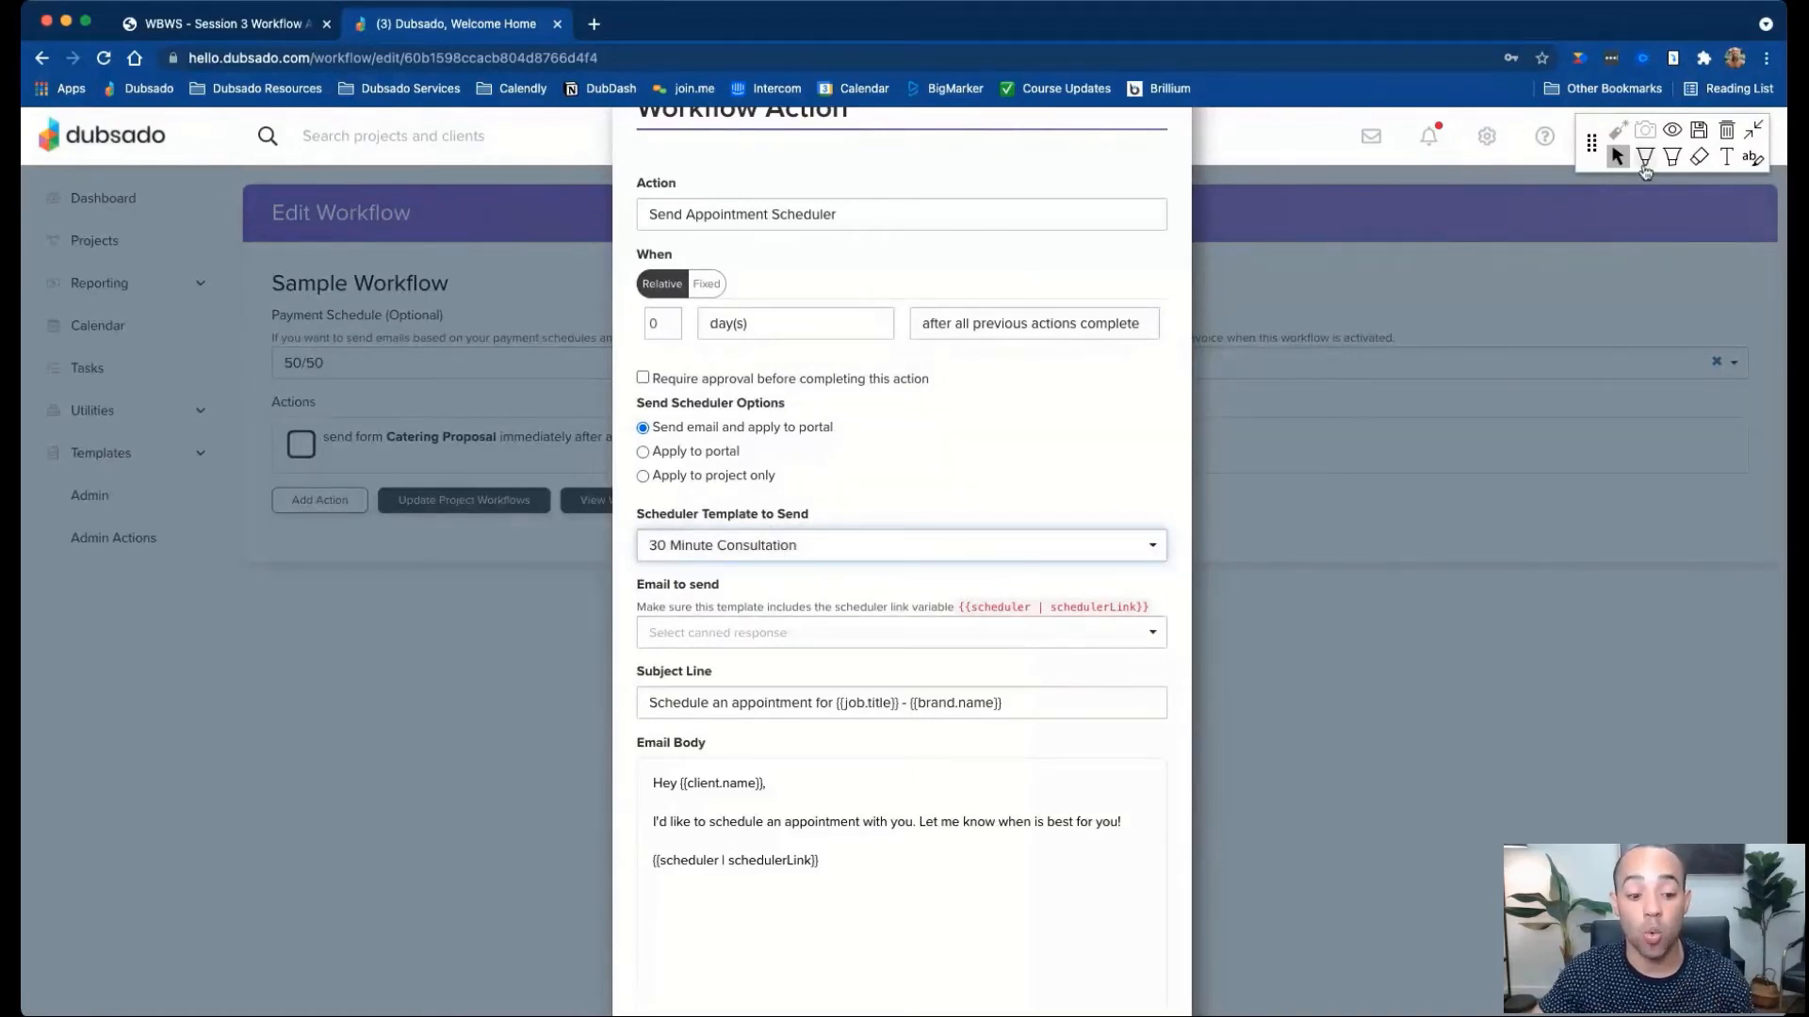
Circle the scheduler link smart field and the selected scheduler template with the highlighter, and clear the marks.
click(1672, 157)
mouse_move(851, 848)
mouse_down()
mouse_move(807, 837)
mouse_move(642, 881)
mouse_move(795, 876)
mouse_move(843, 846)
mouse_up()
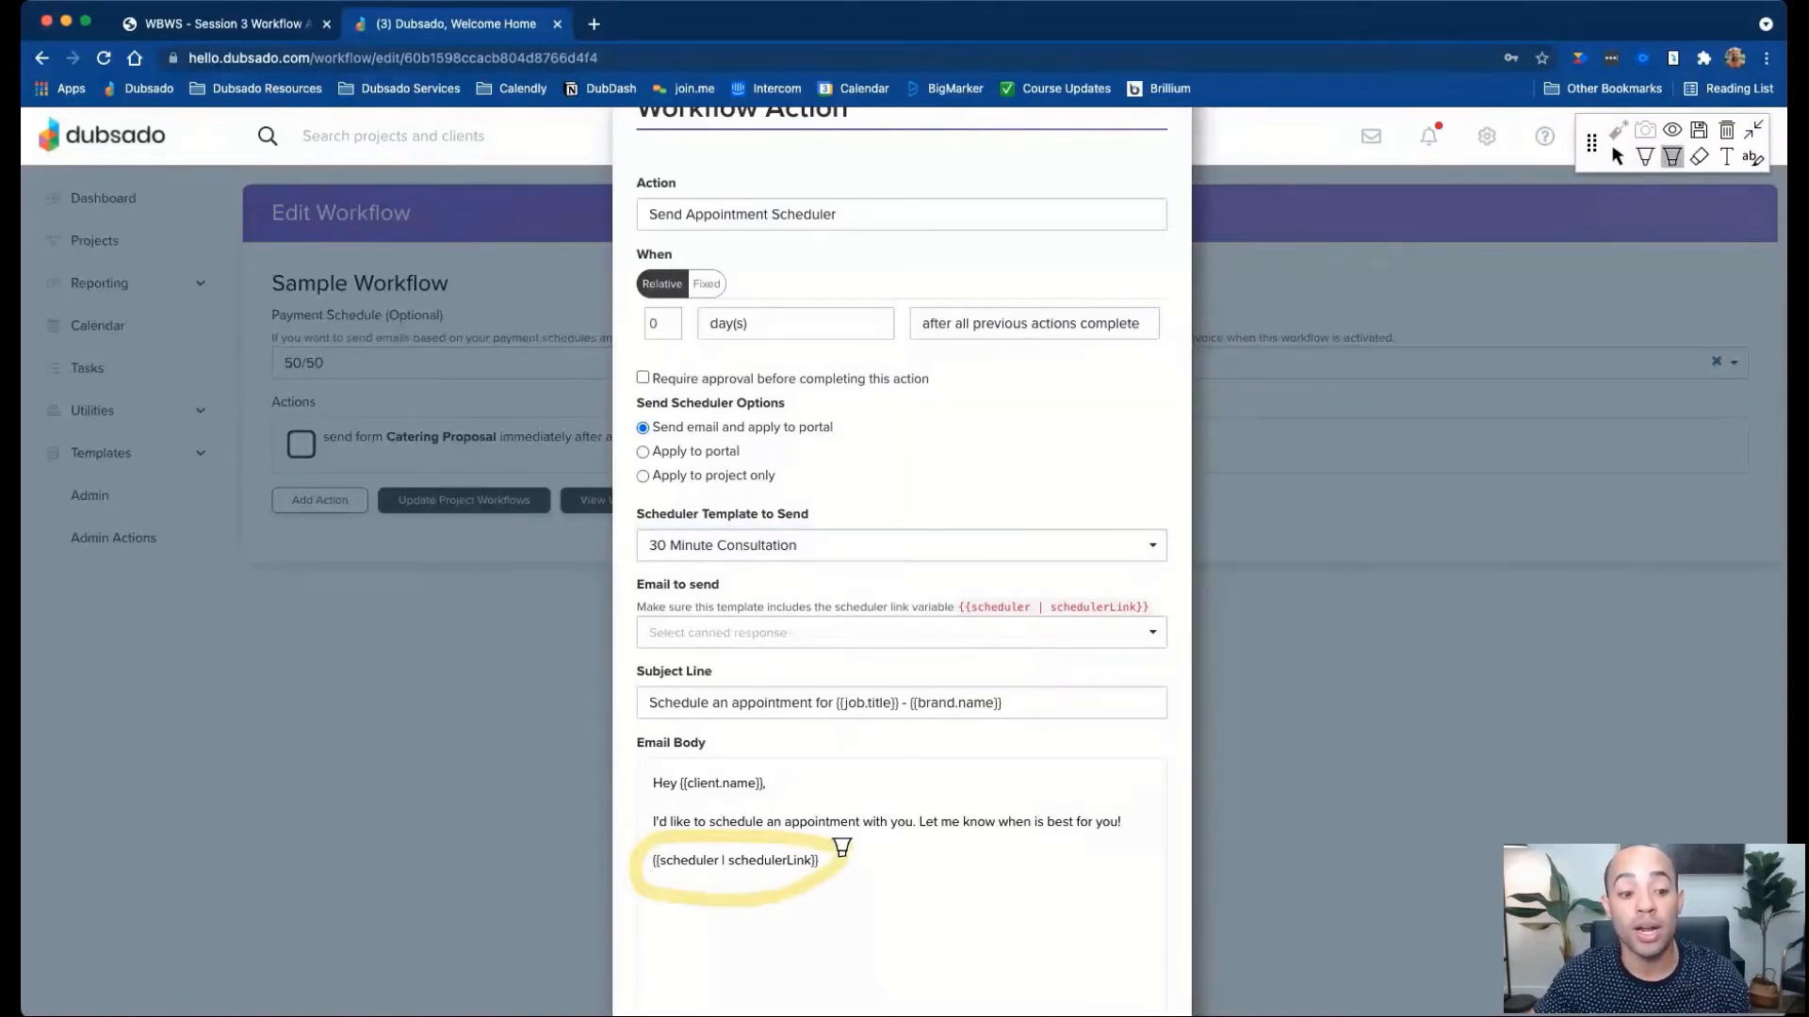
mouse_move(810, 514)
mouse_down()
mouse_move(646, 501)
mouse_move(650, 586)
mouse_move(807, 556)
mouse_move(811, 506)
mouse_up()
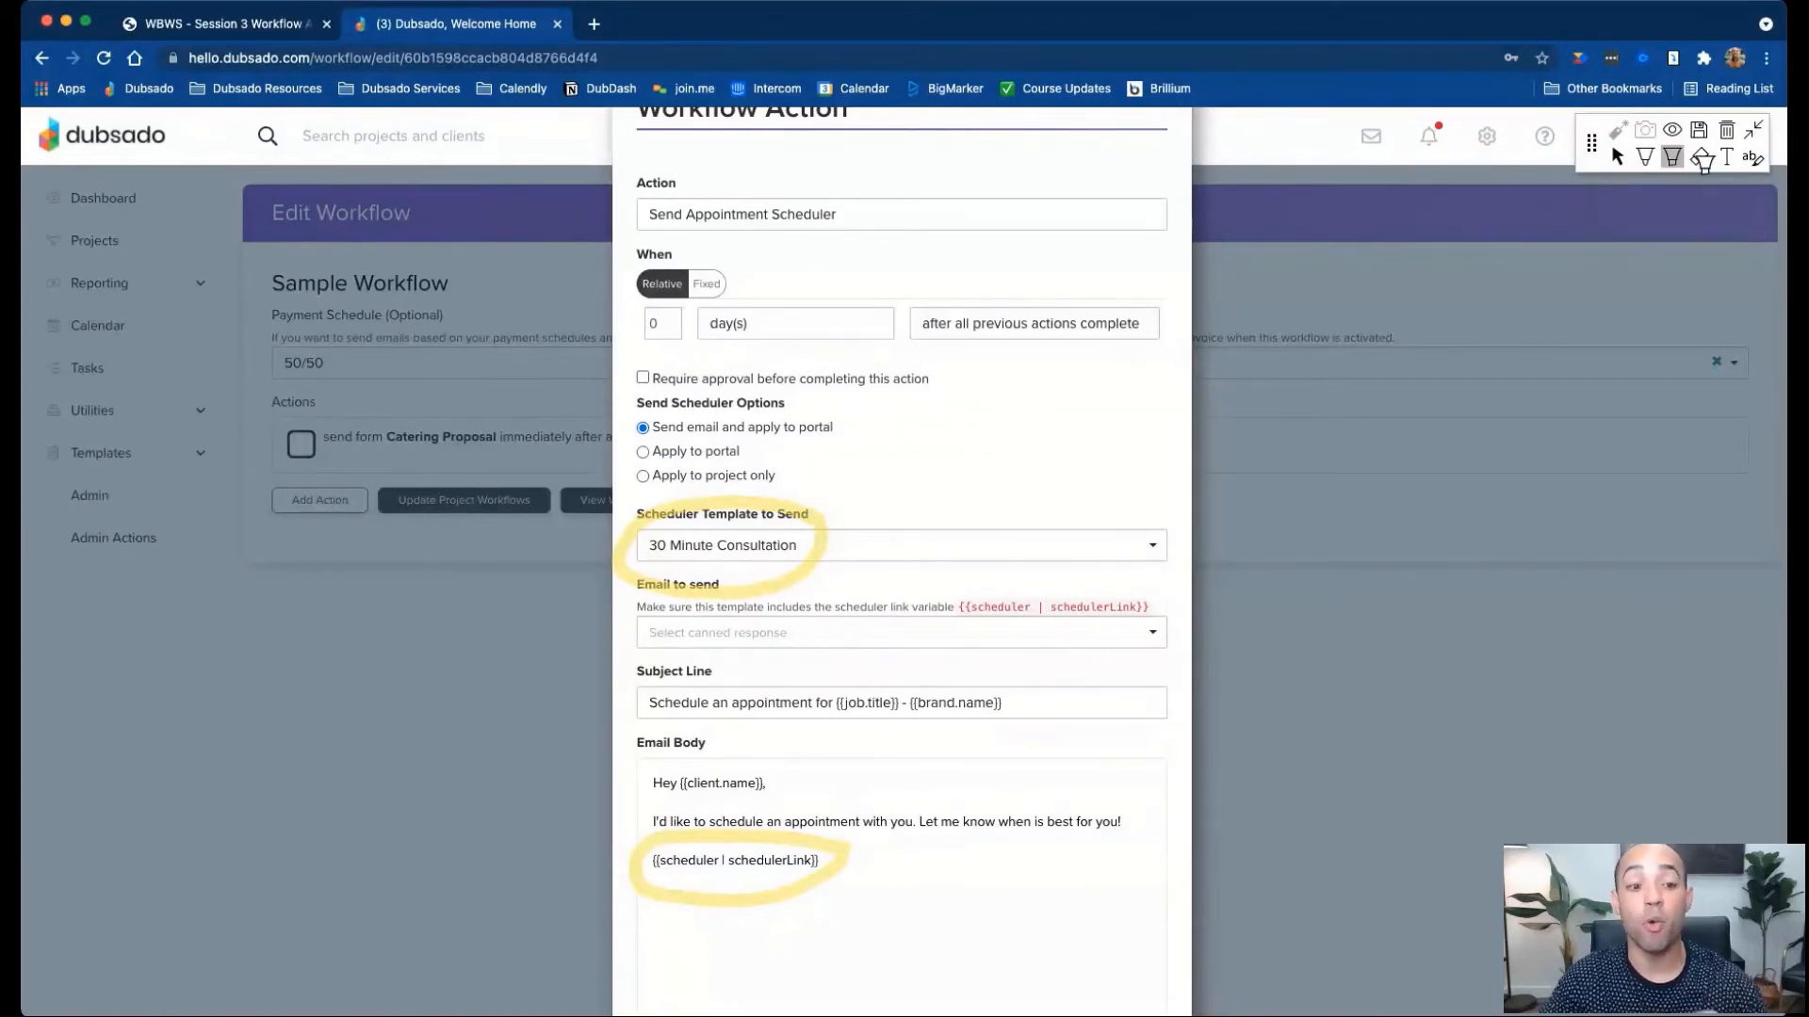
click(1727, 130)
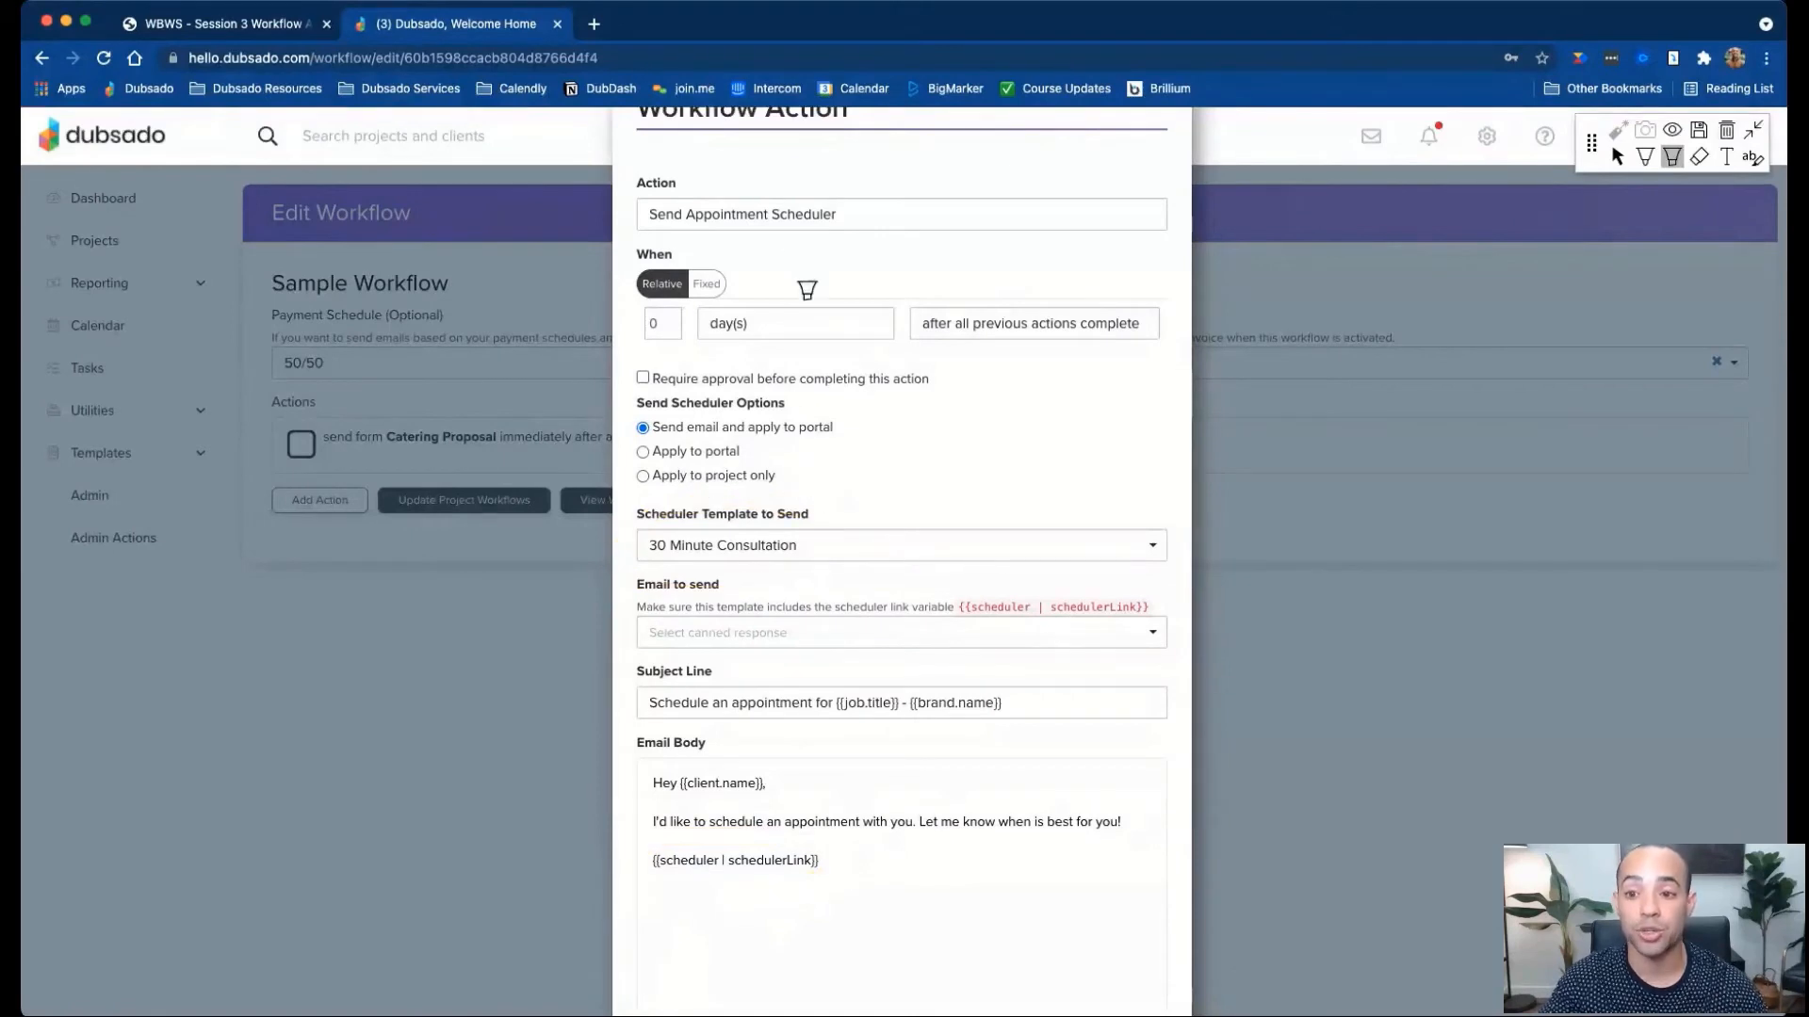
click(1617, 157)
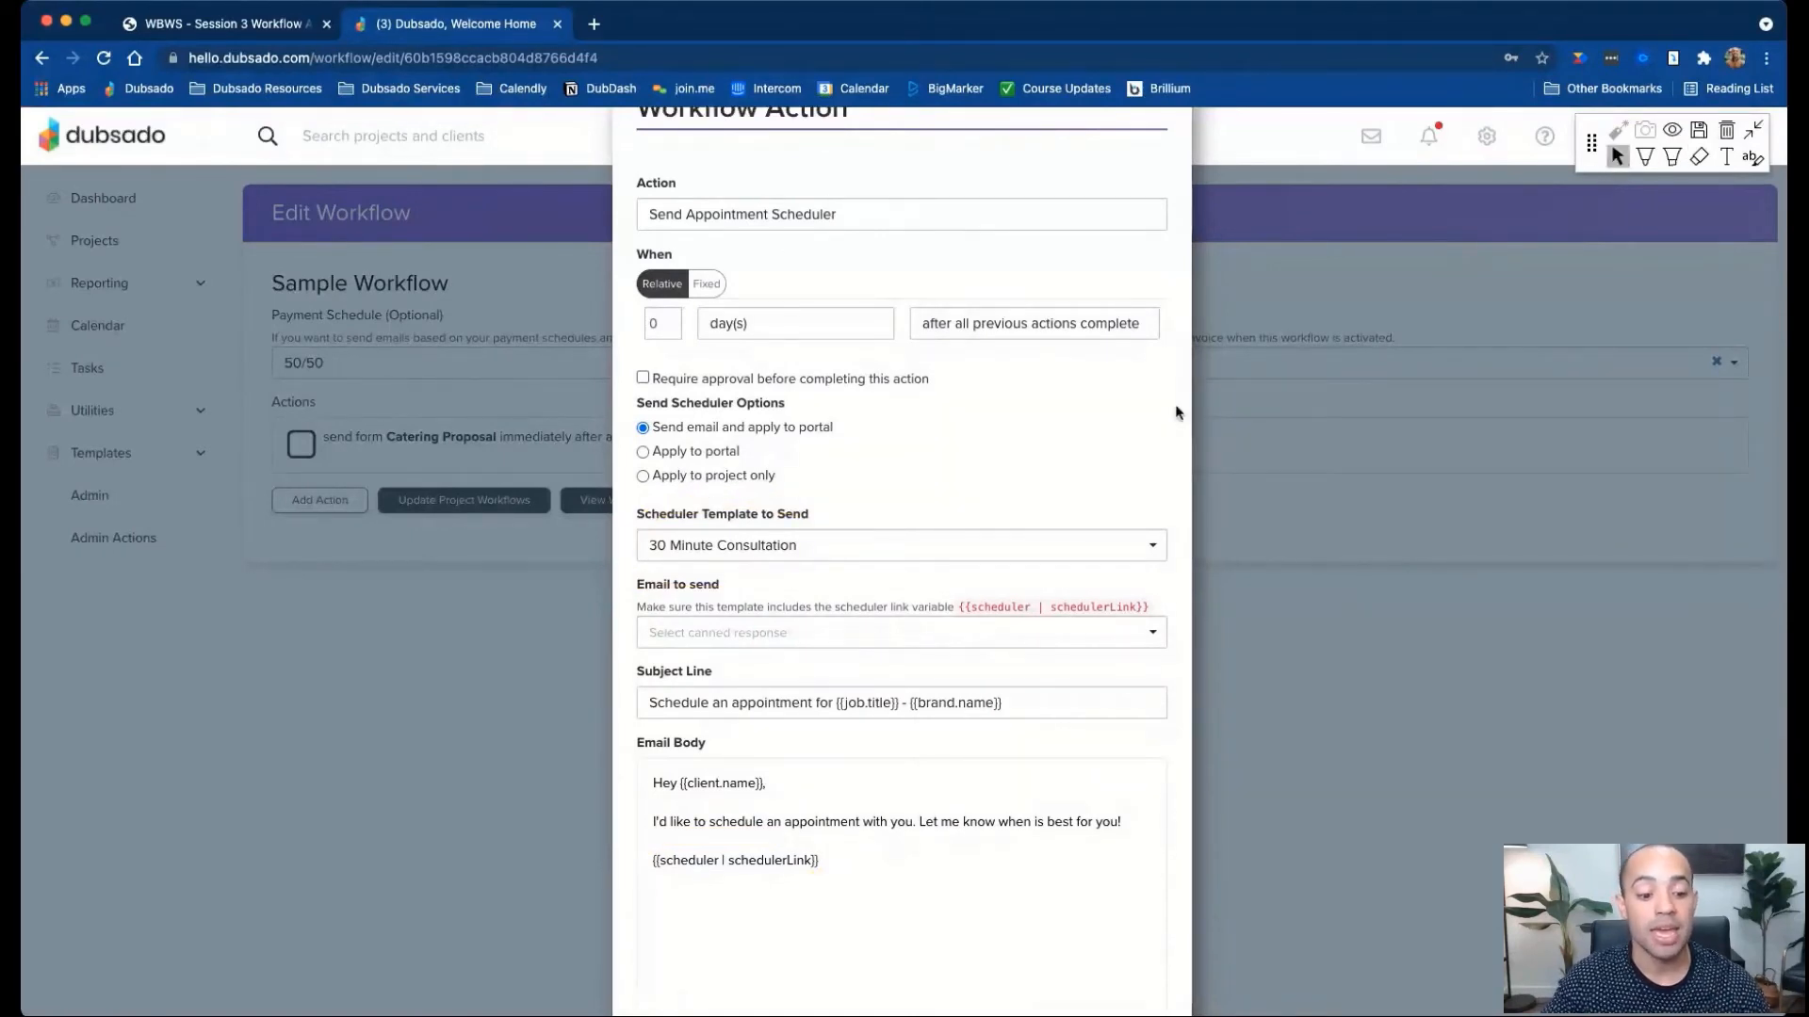
Insert the form link smart field below the scheduler link in the email body.
scroll(892, 609, down, 5)
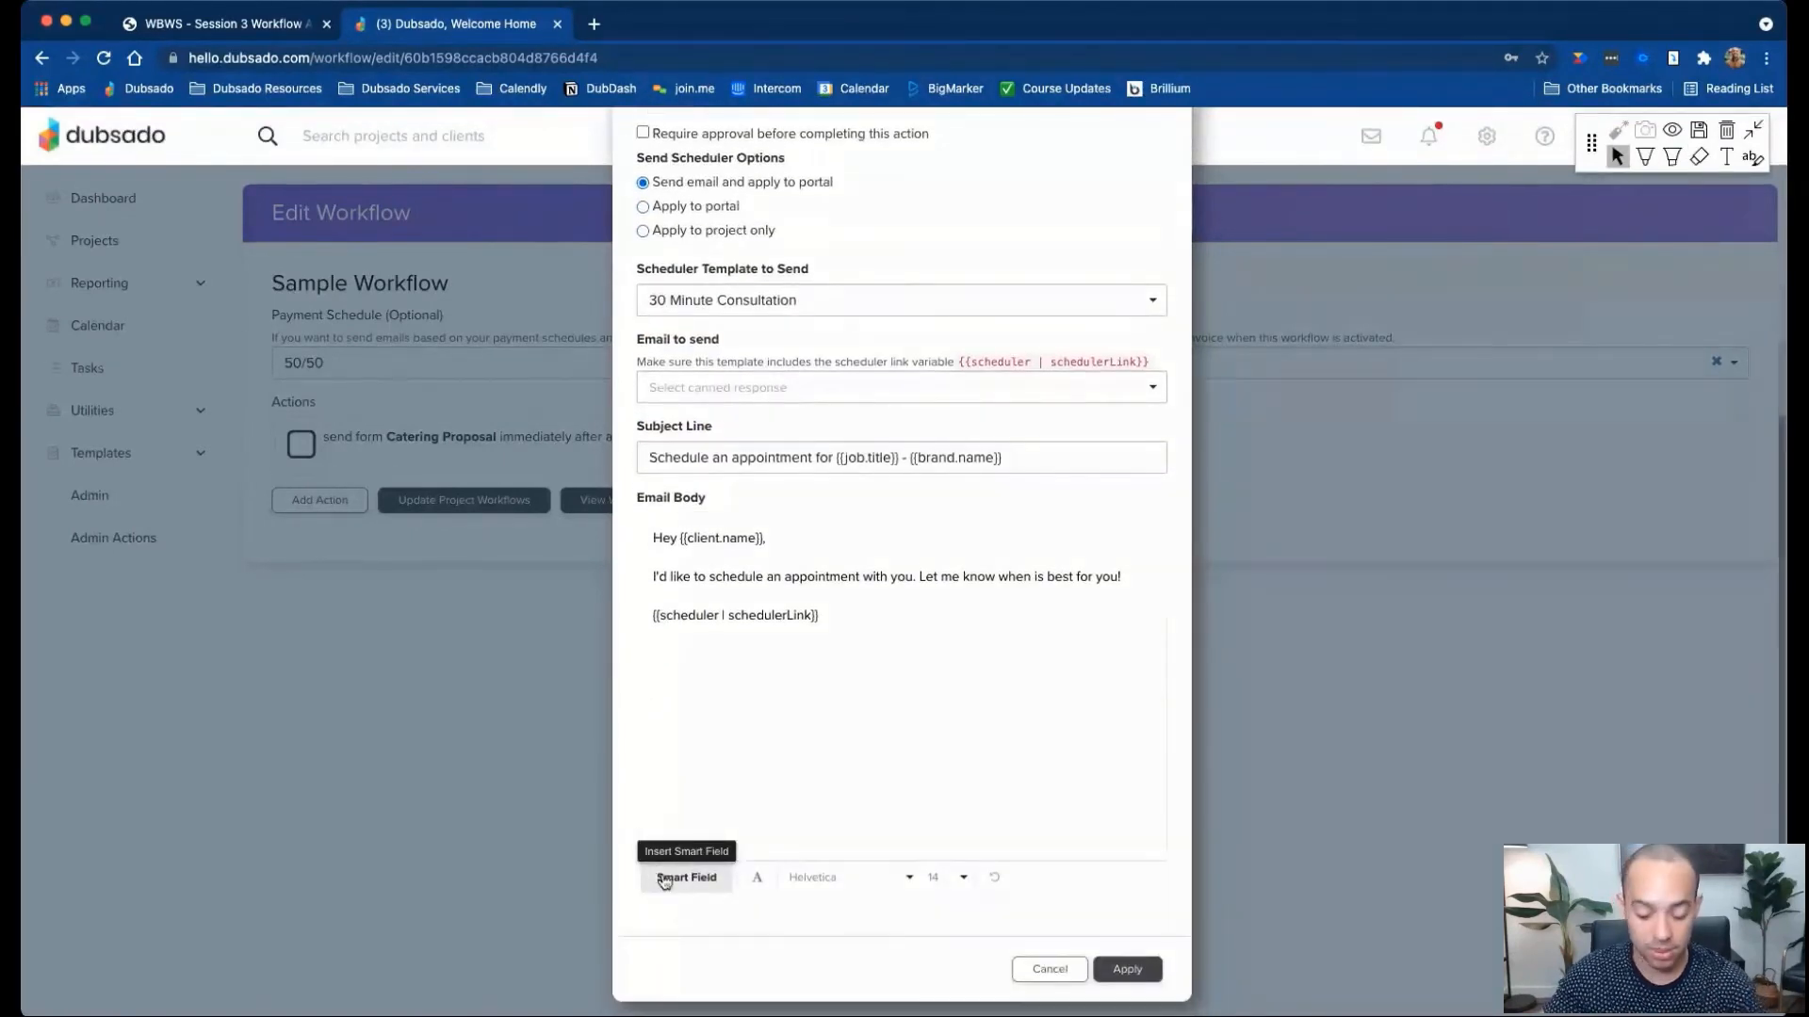
click(735, 687)
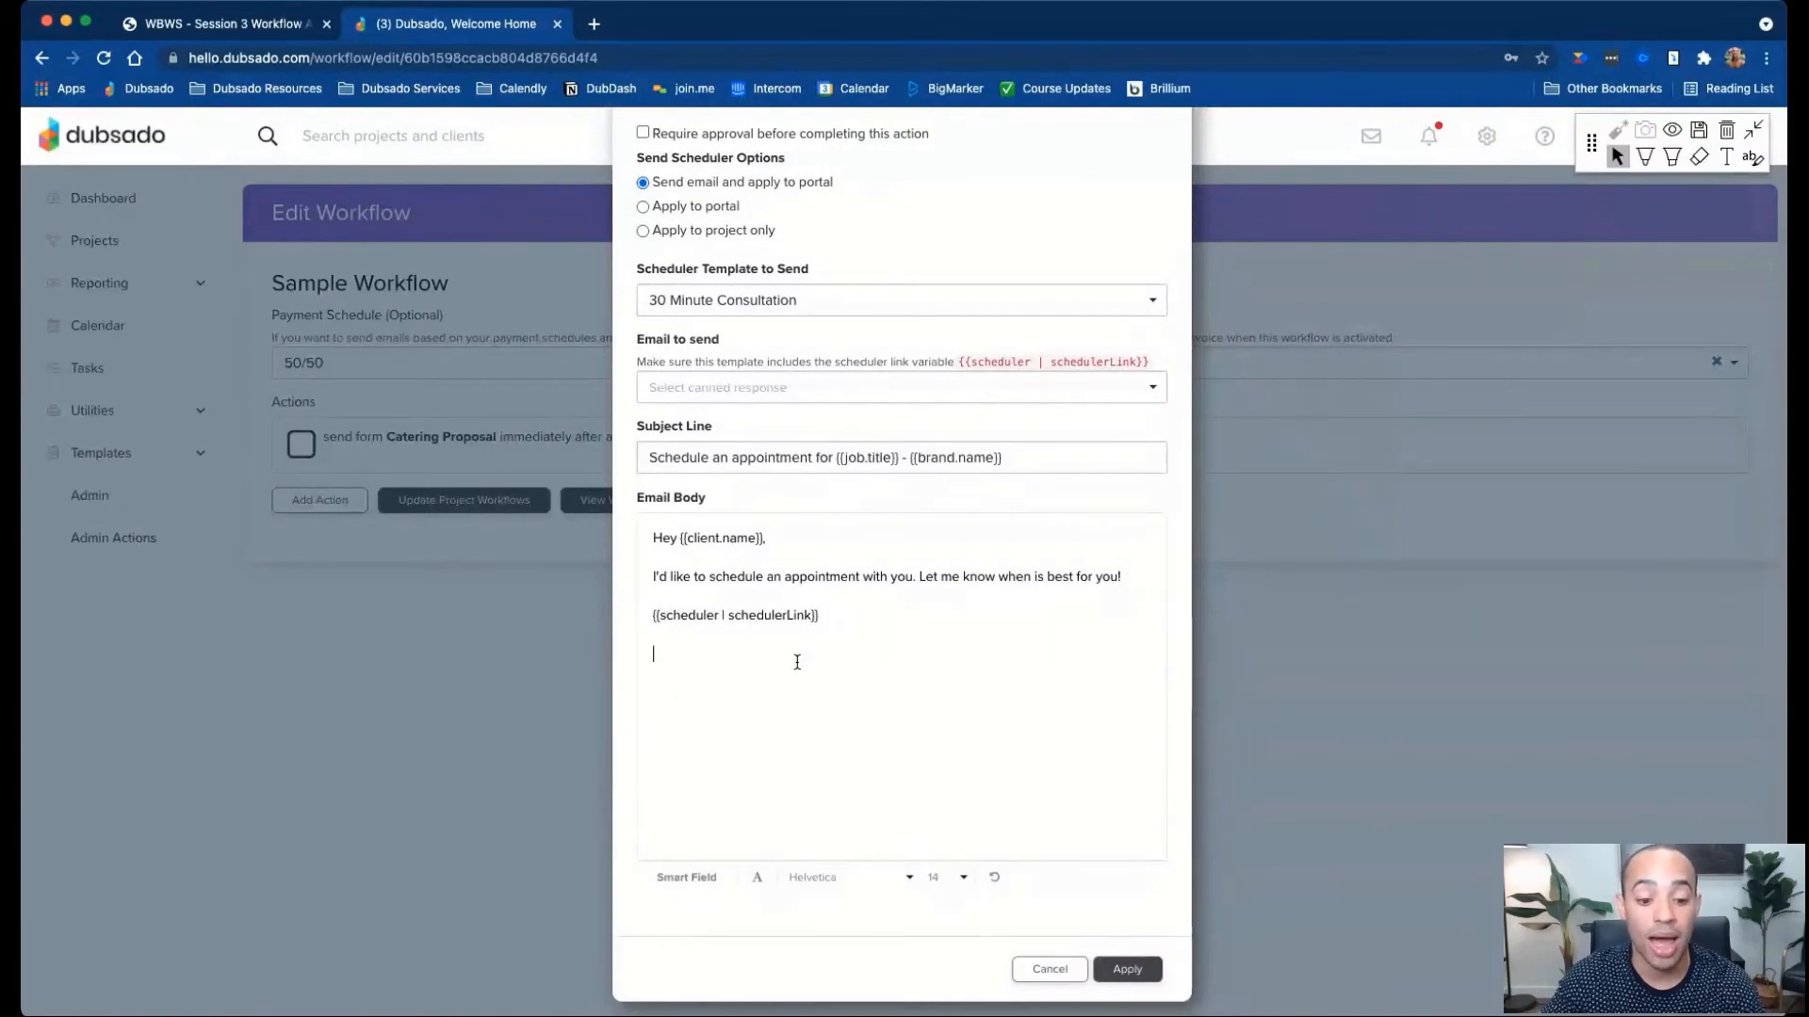
click(689, 877)
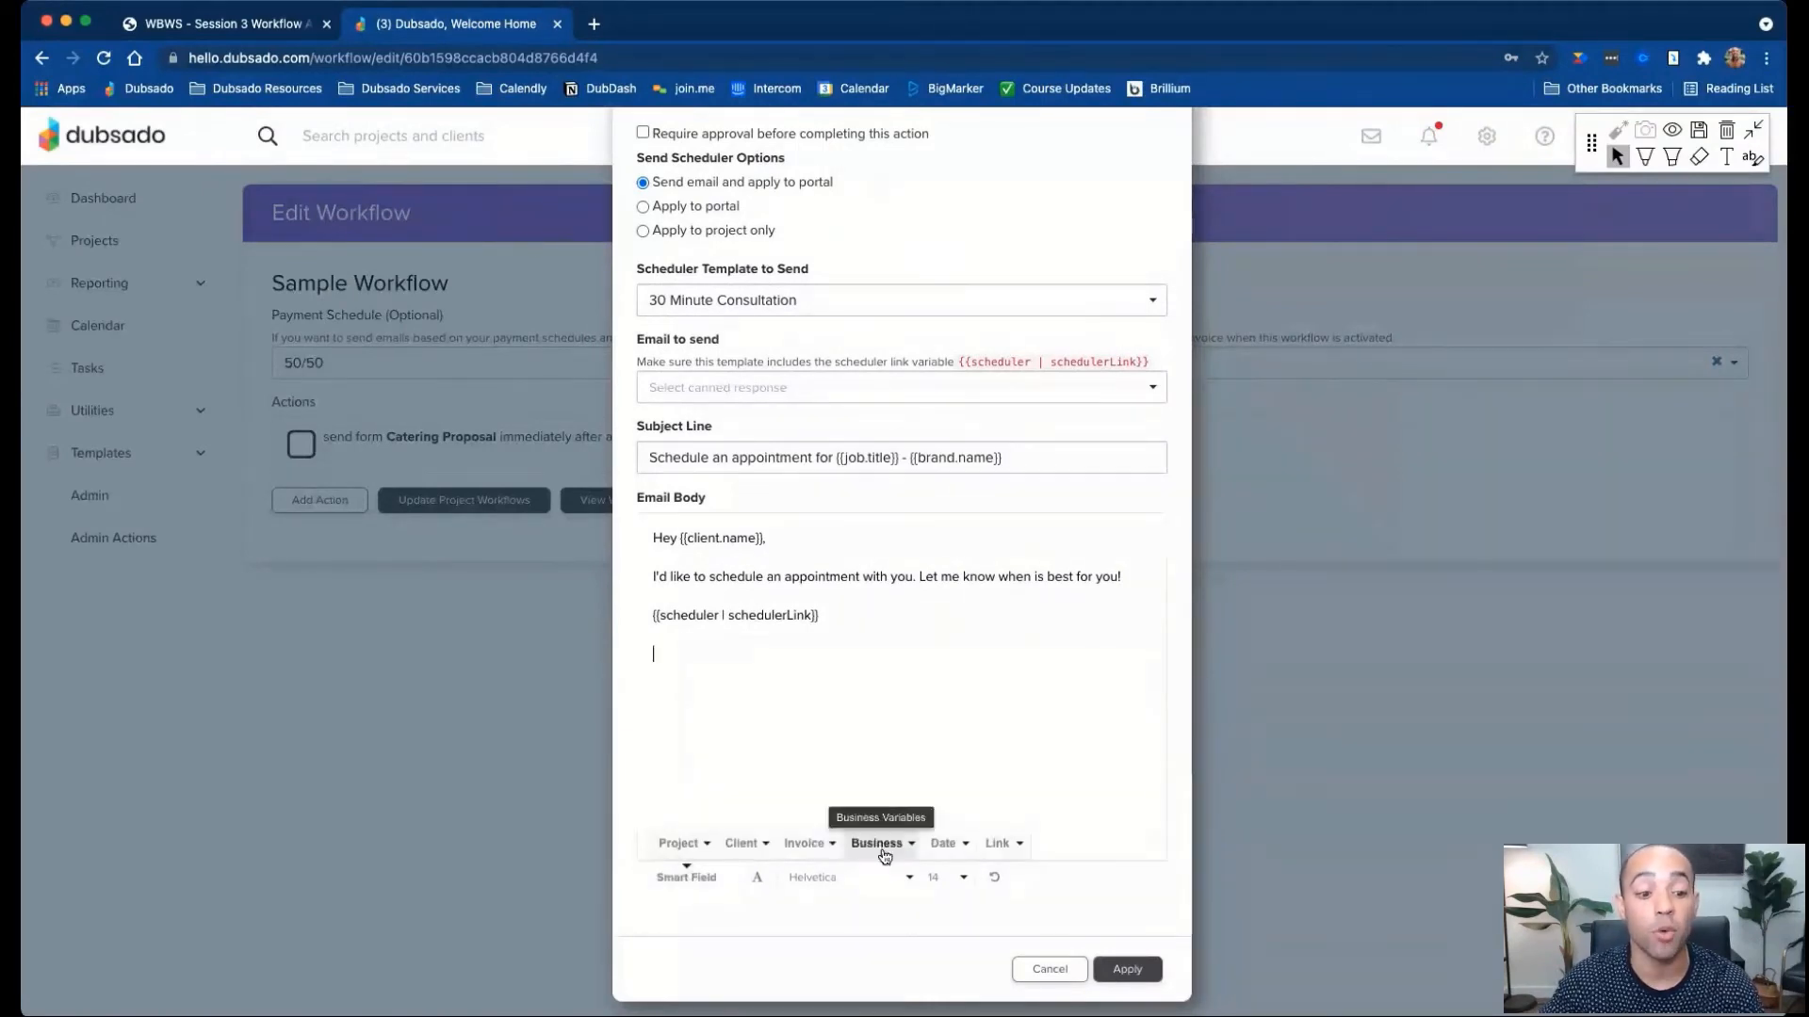
click(1004, 845)
click(1030, 812)
Underline the action type, scheduler template, scheduler link and form link with the highlighter, clear the marks, and return to the PDF.
scroll(947, 682, up, 4)
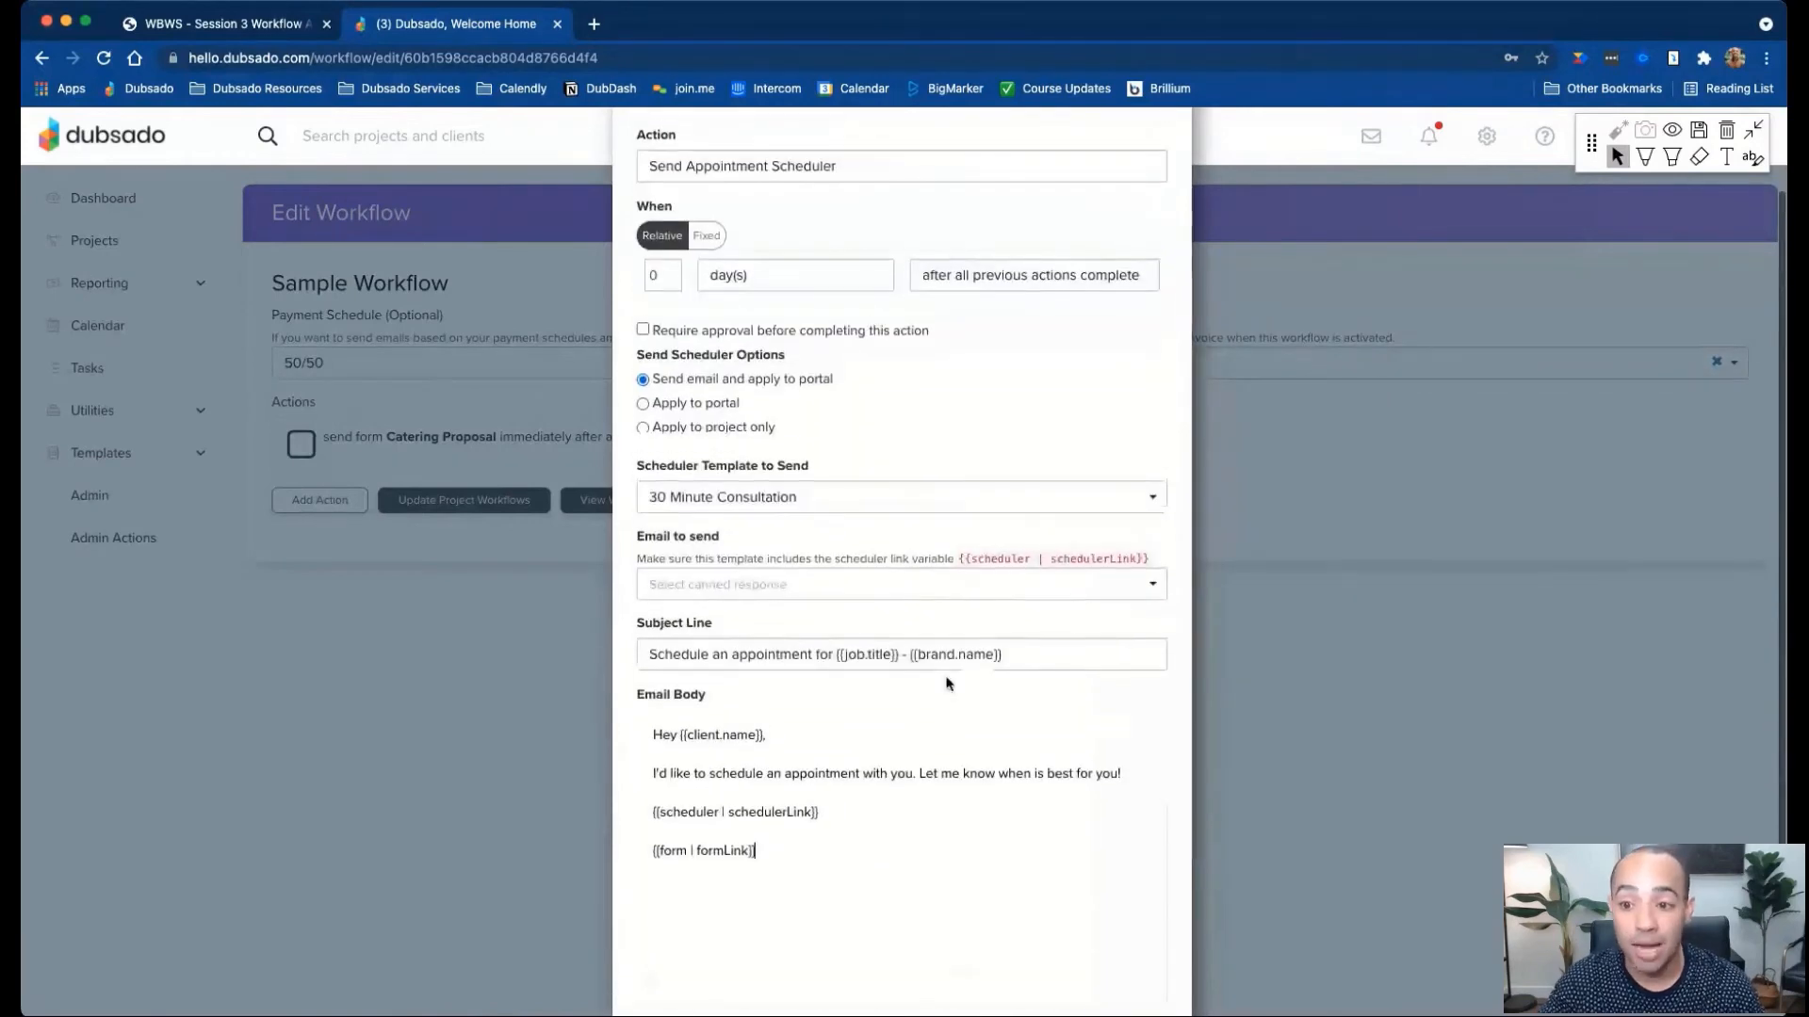
scroll(947, 682, up, 1)
click(1672, 157)
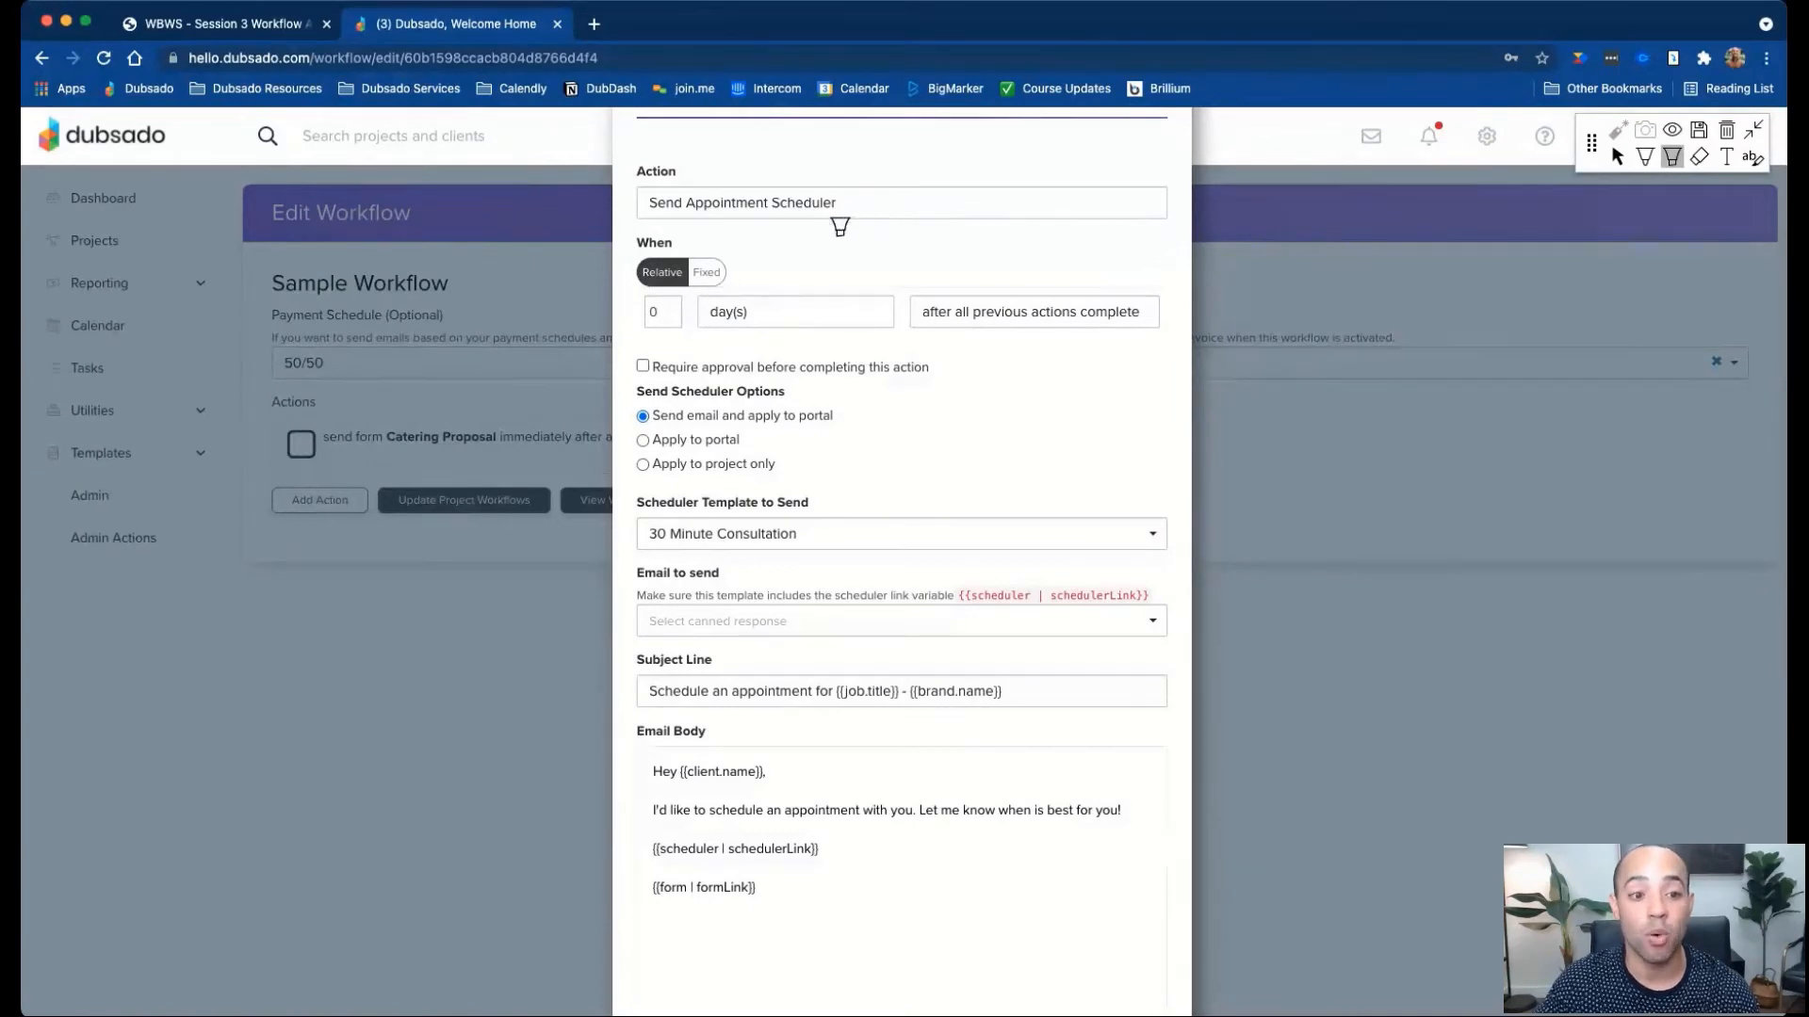
drag(656, 219, 831, 210)
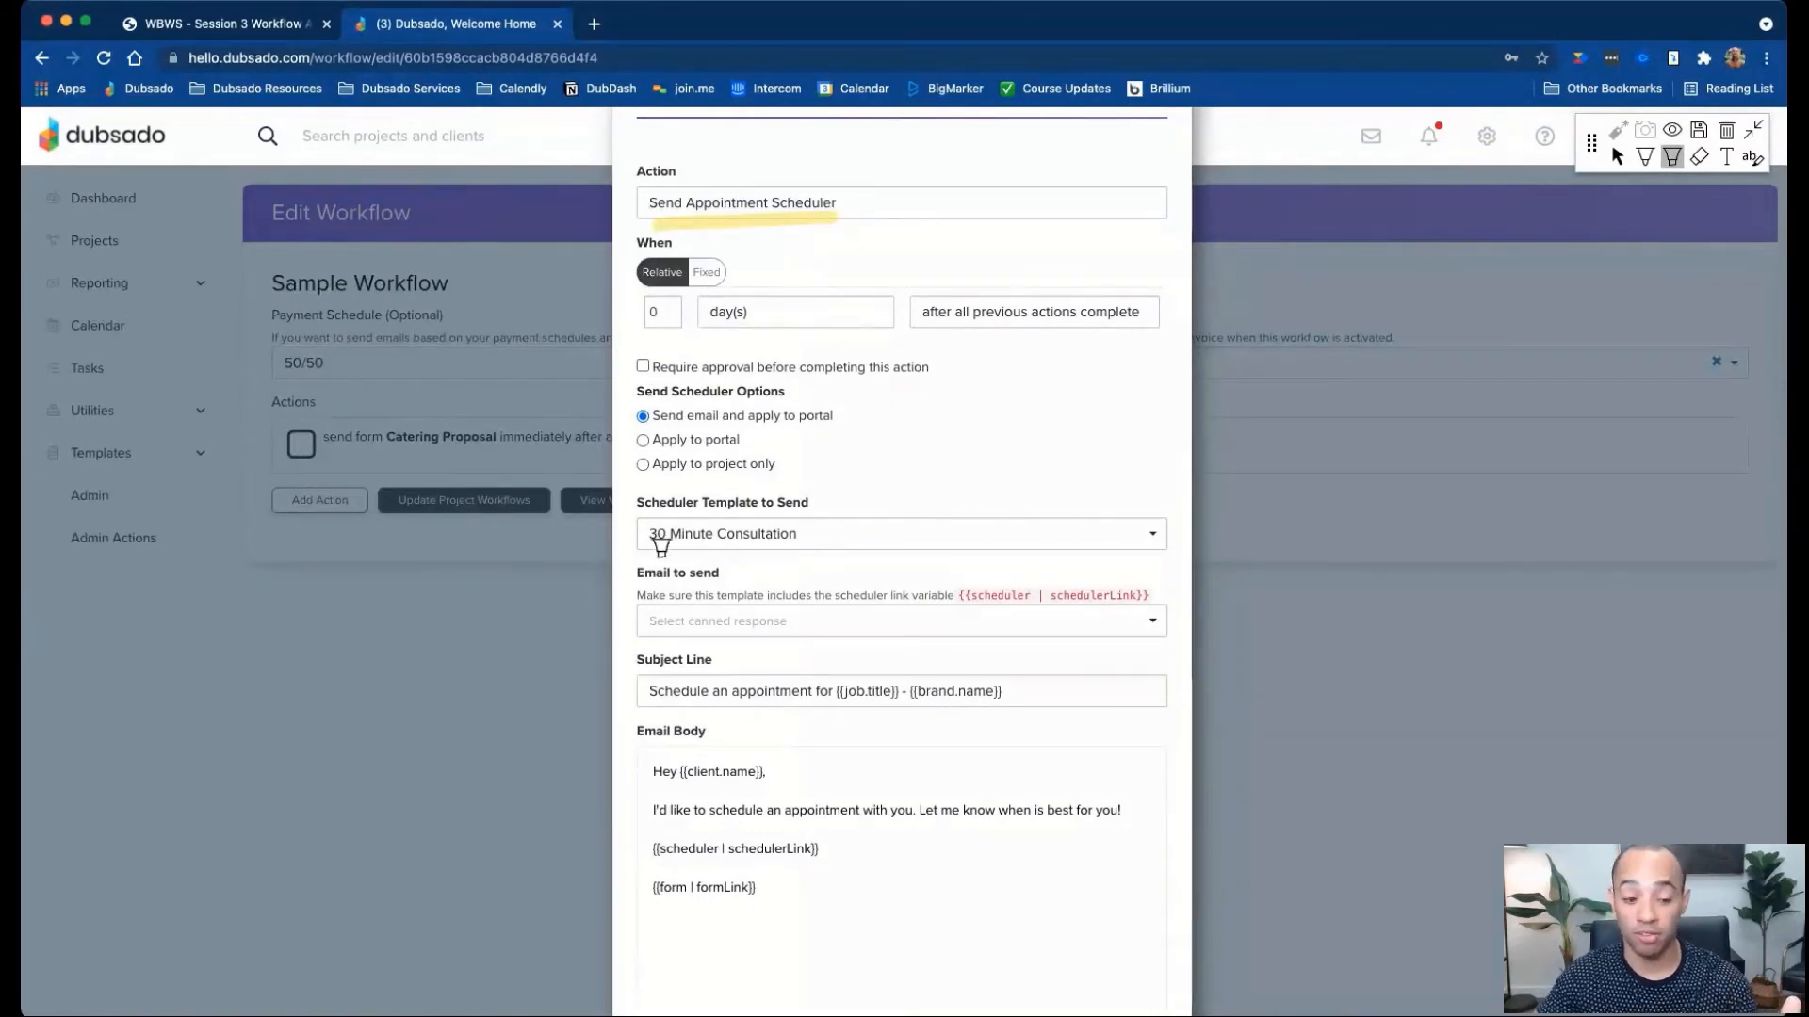
drag(659, 551, 801, 548)
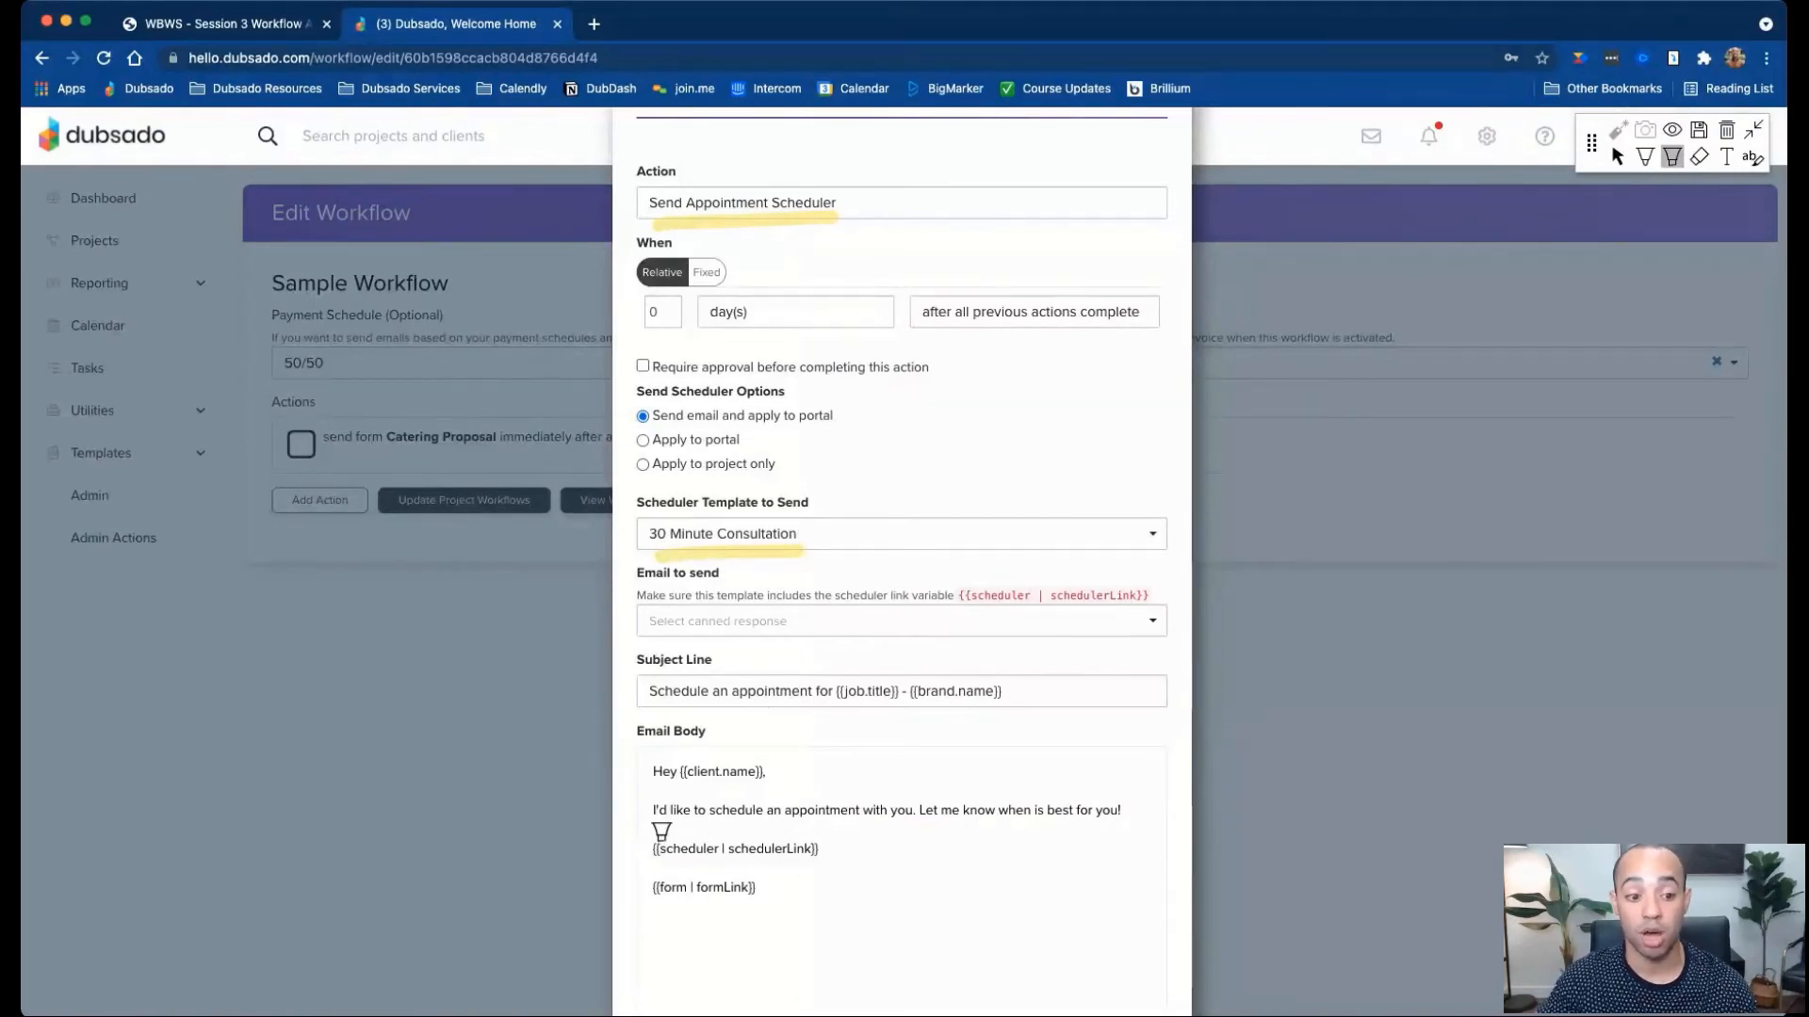
drag(657, 863, 827, 865)
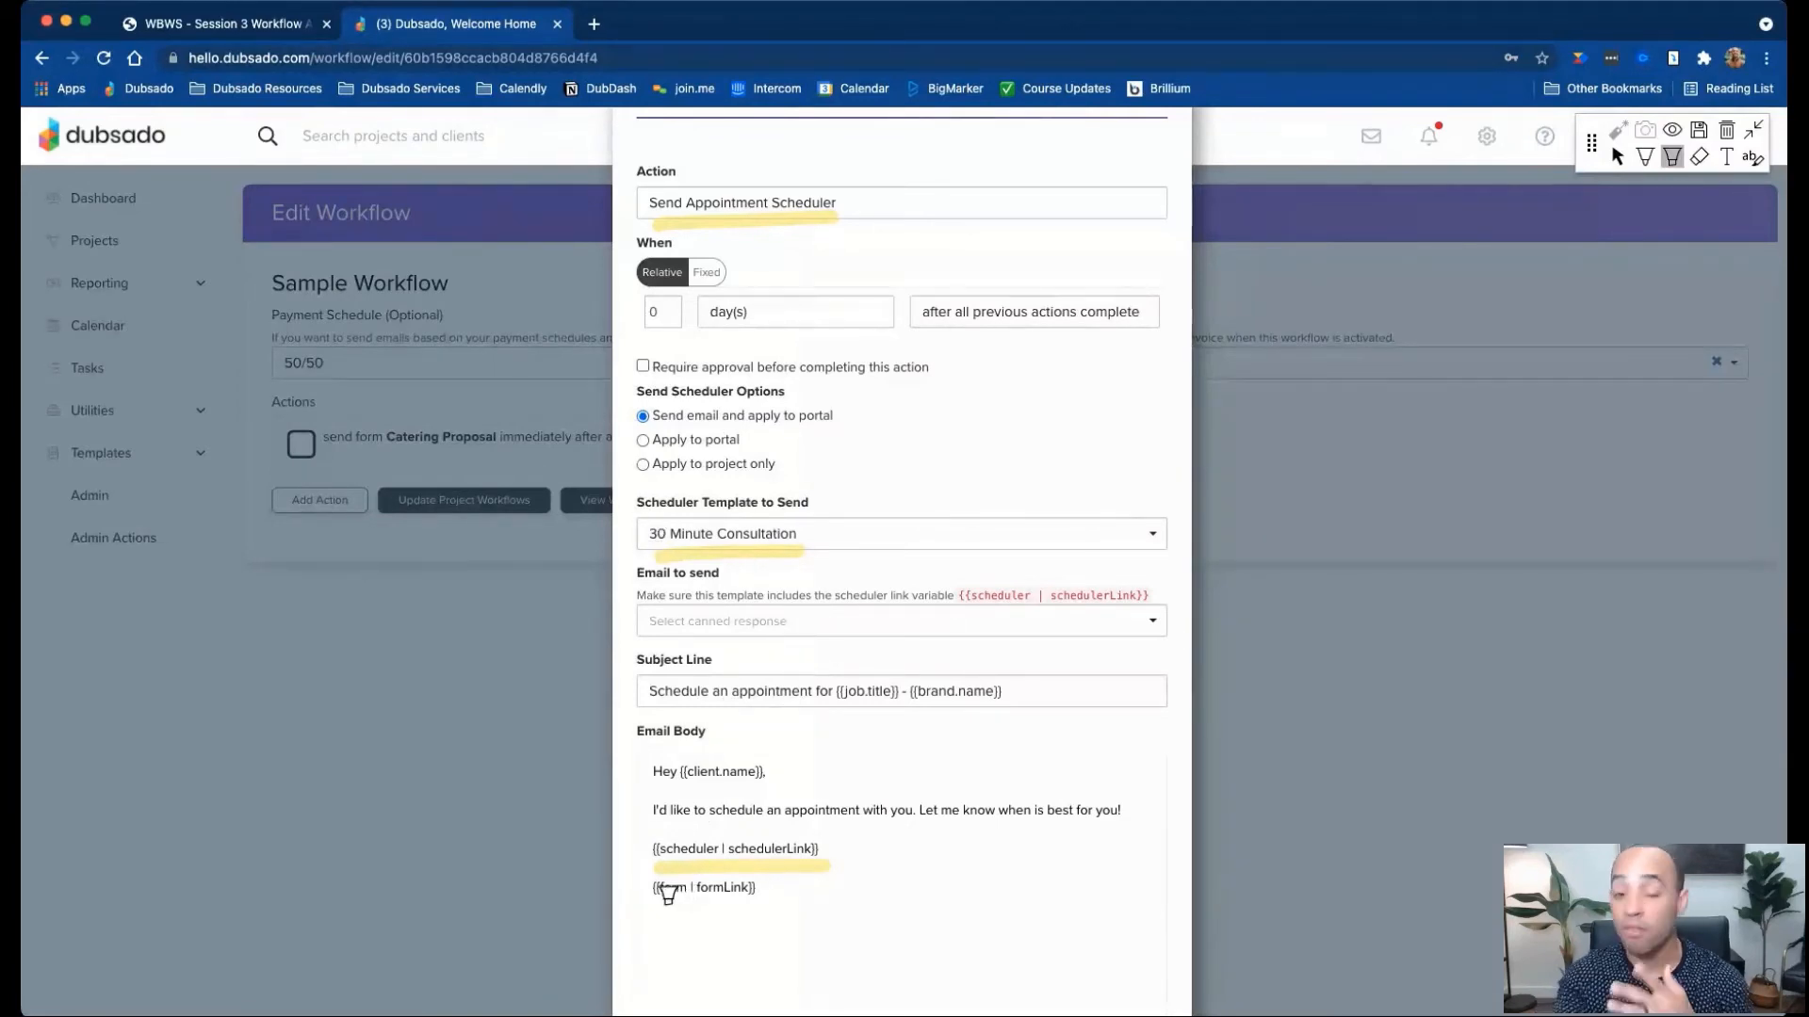
drag(660, 908, 761, 910)
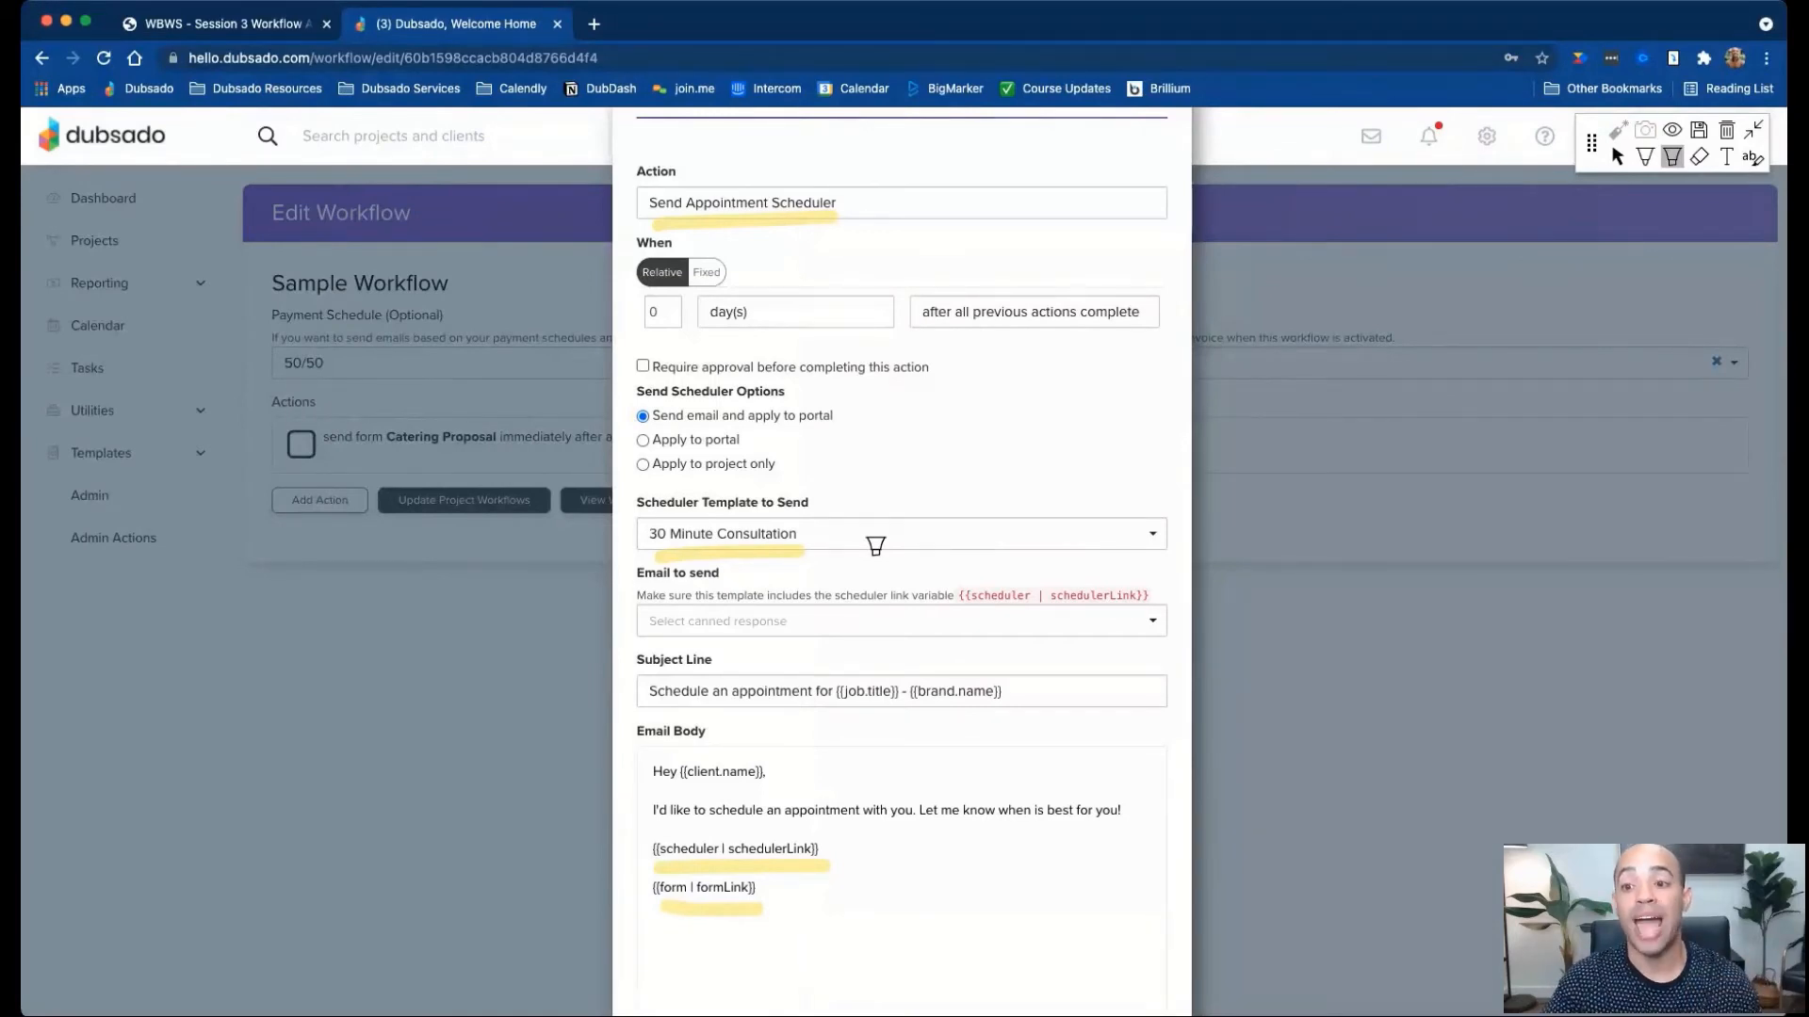
click(1727, 130)
click(256, 25)
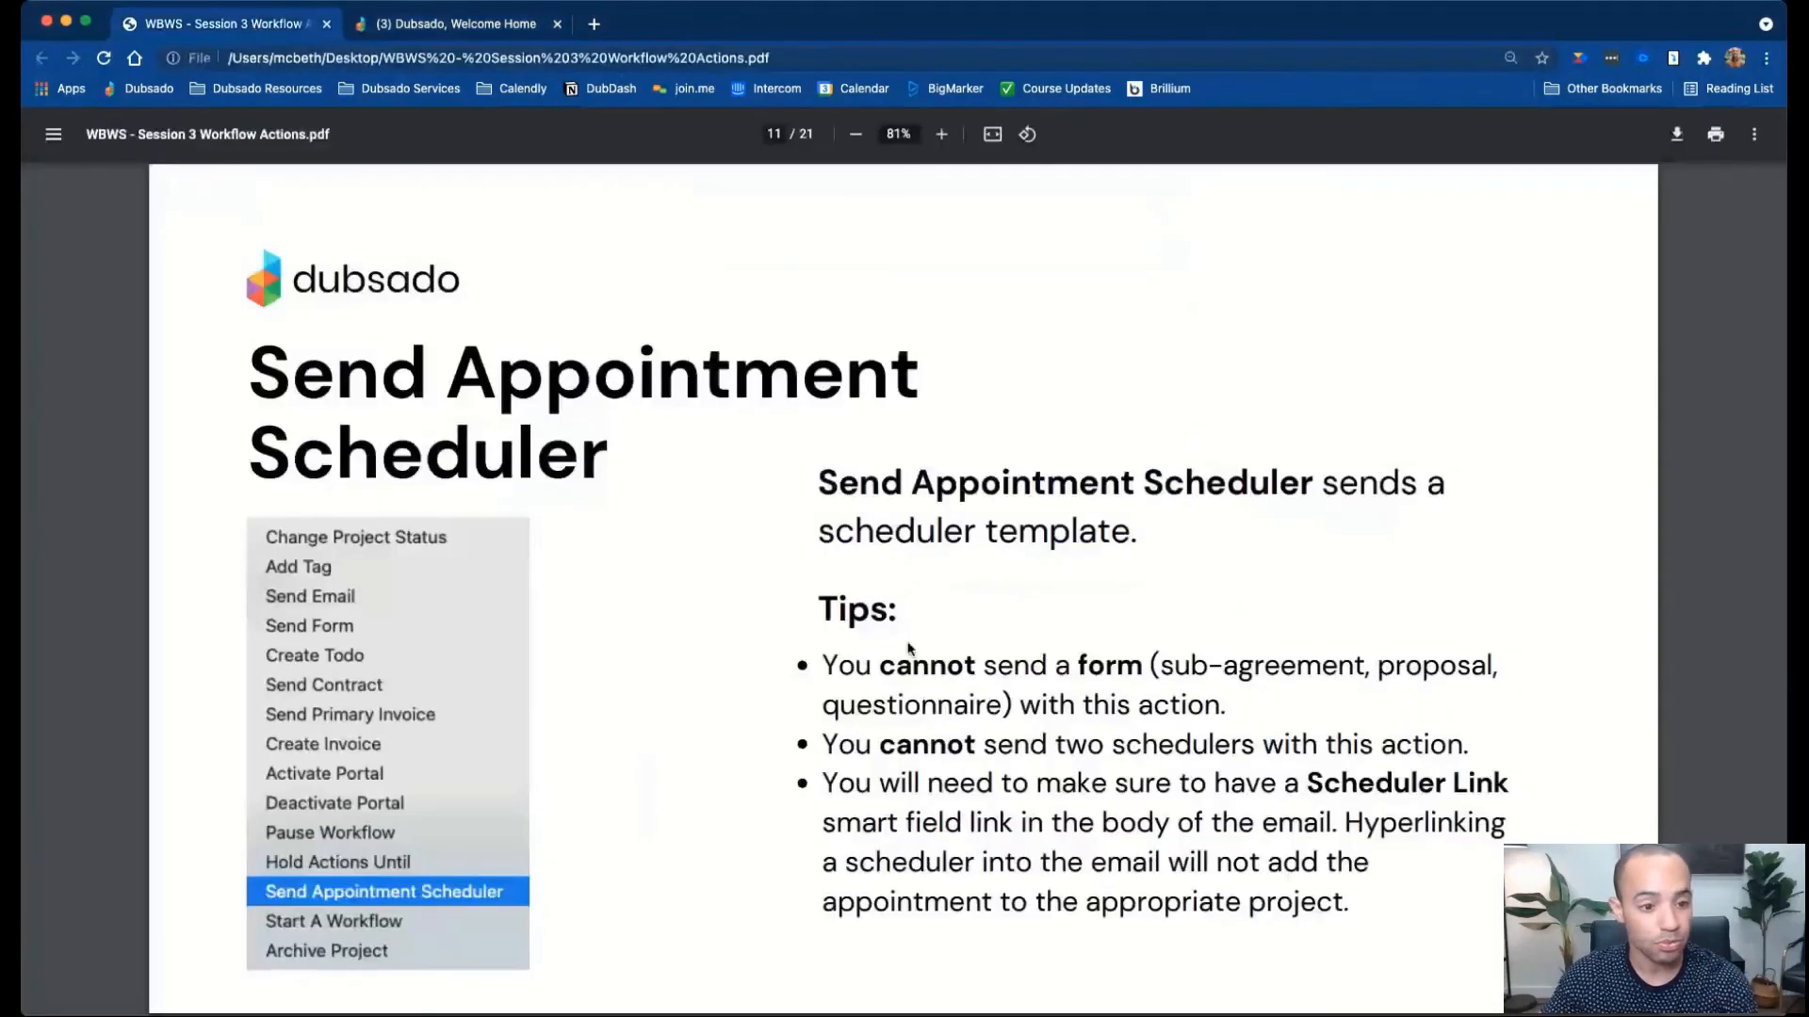
Go to the Sending Content Cheat Sheet page in the workflow actions PDF.
scroll(931, 657, down, 1)
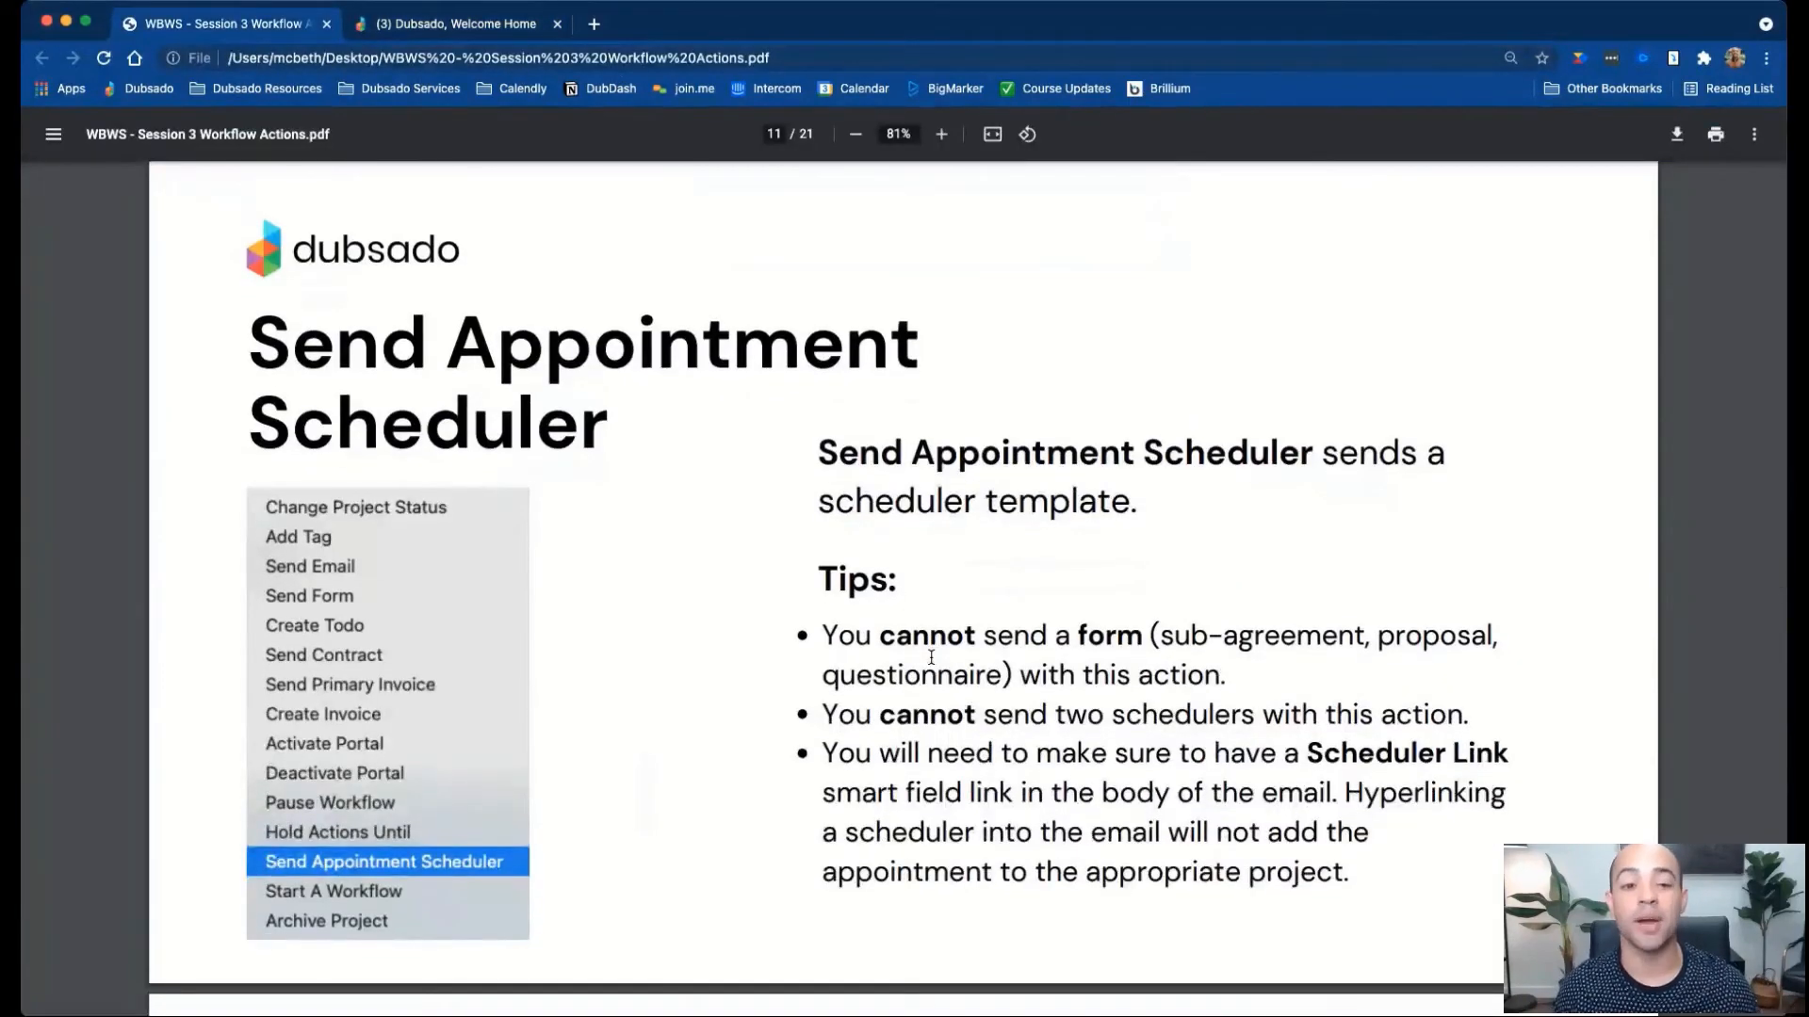
scroll(930, 656, down, 9)
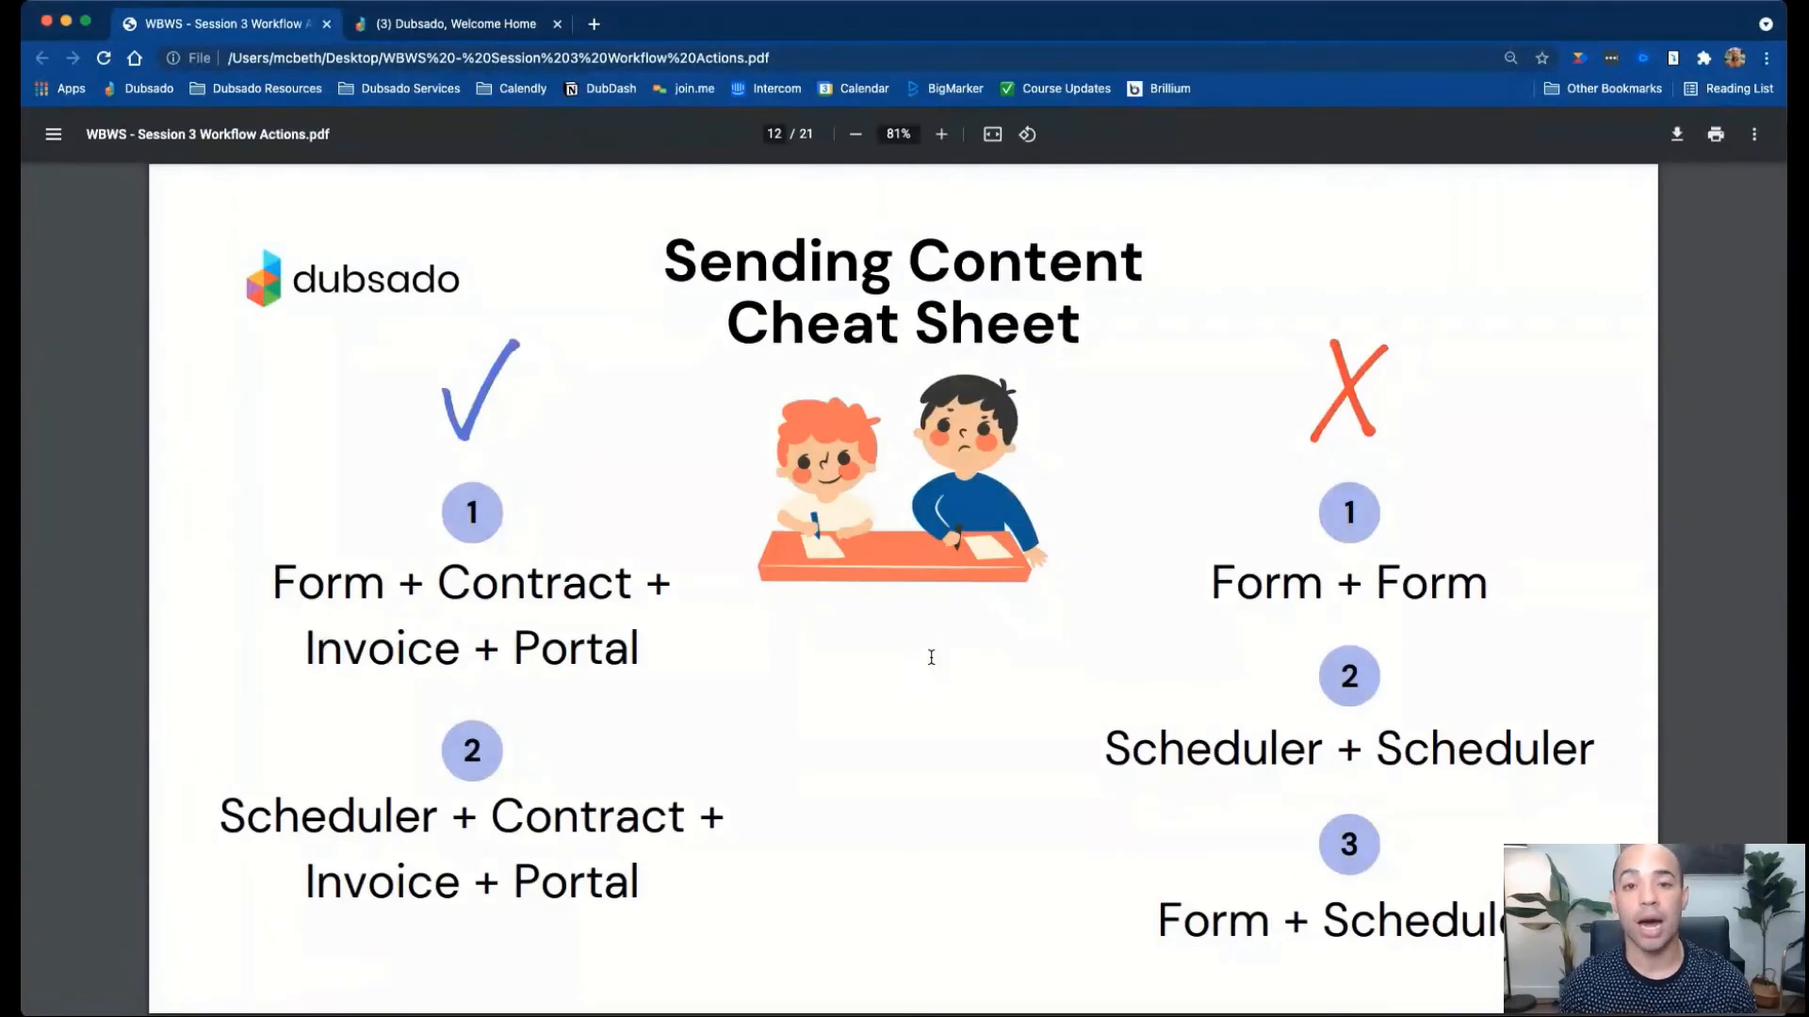
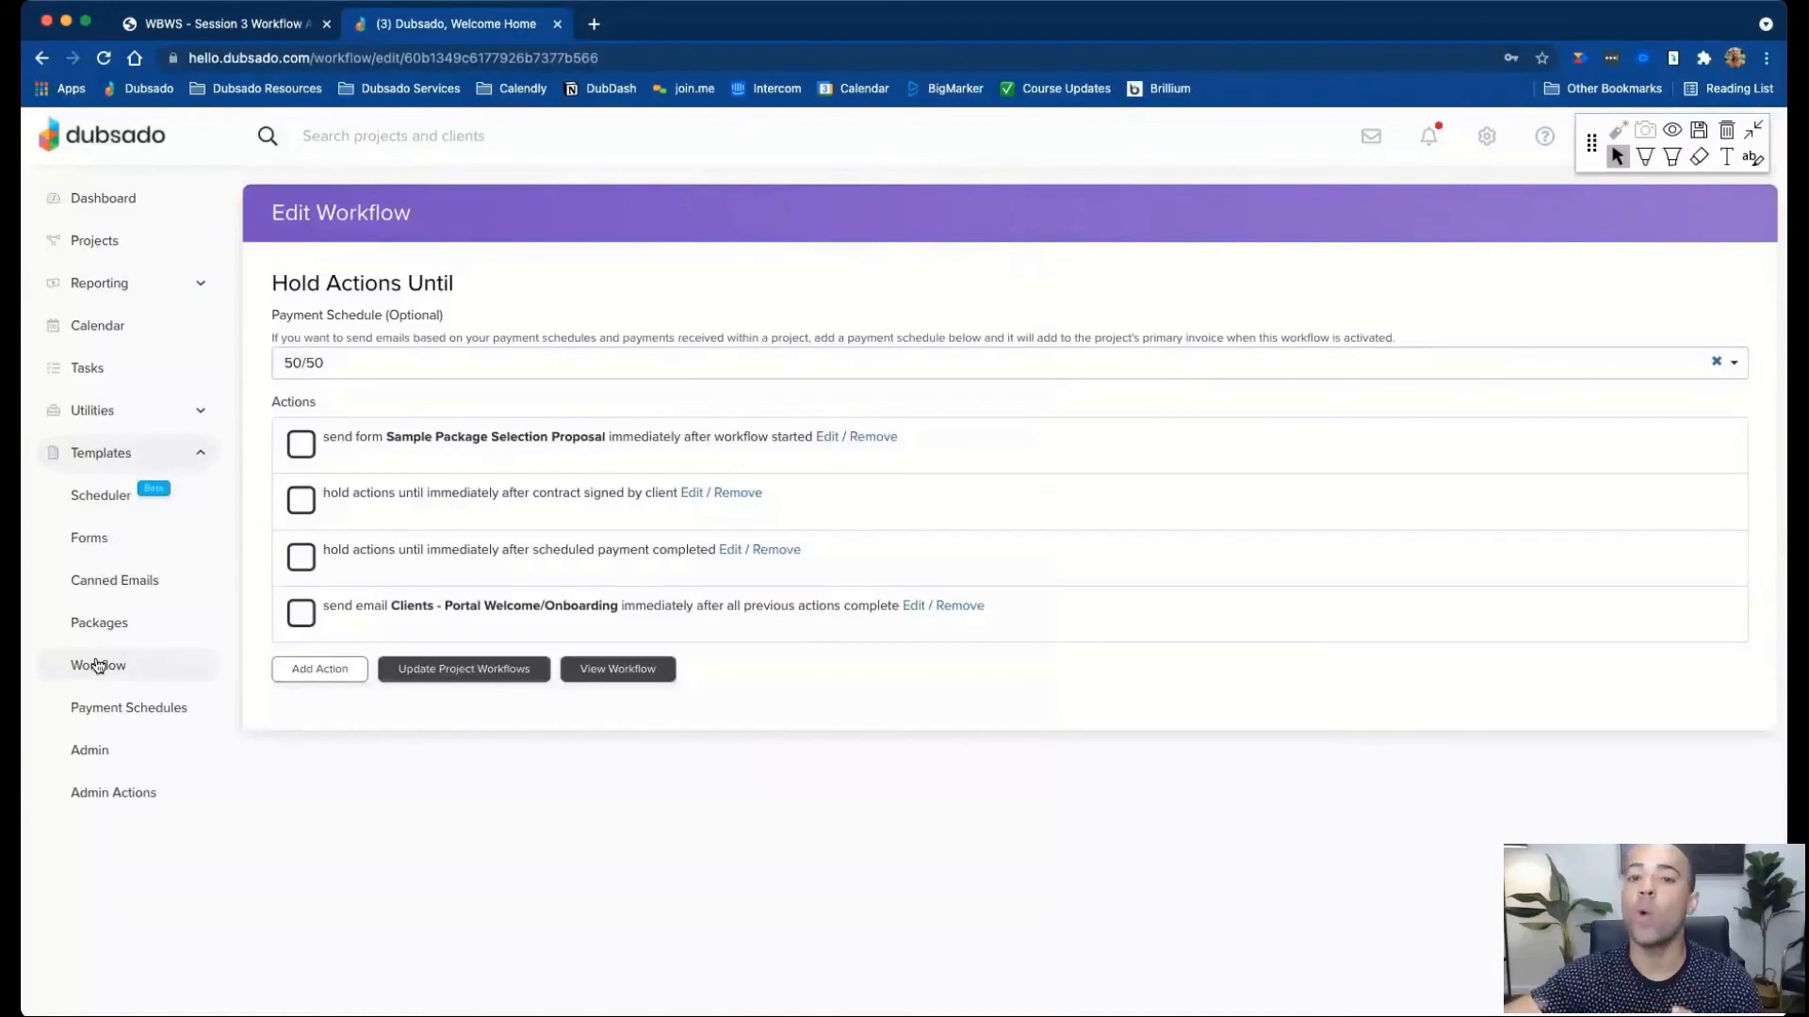
Open the Sample Workflow template for editing in Dubsado and remove its Catering Proposal action.
click(98, 665)
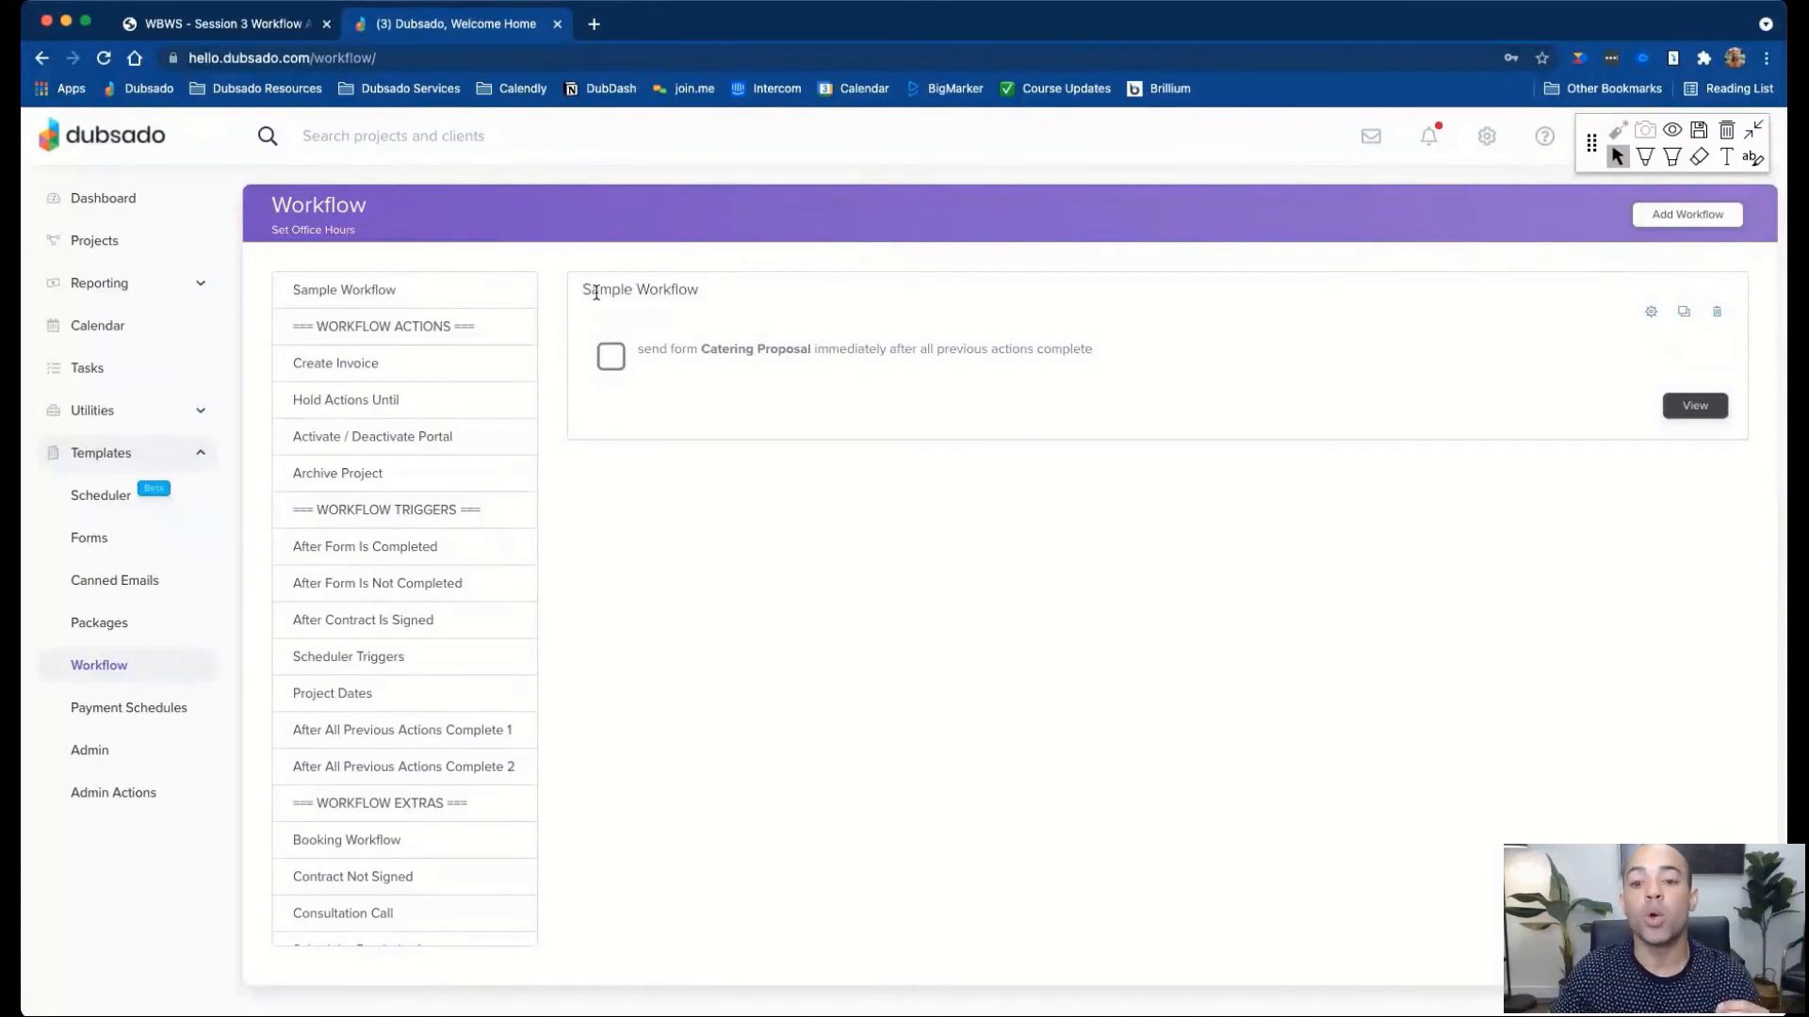
click(1650, 311)
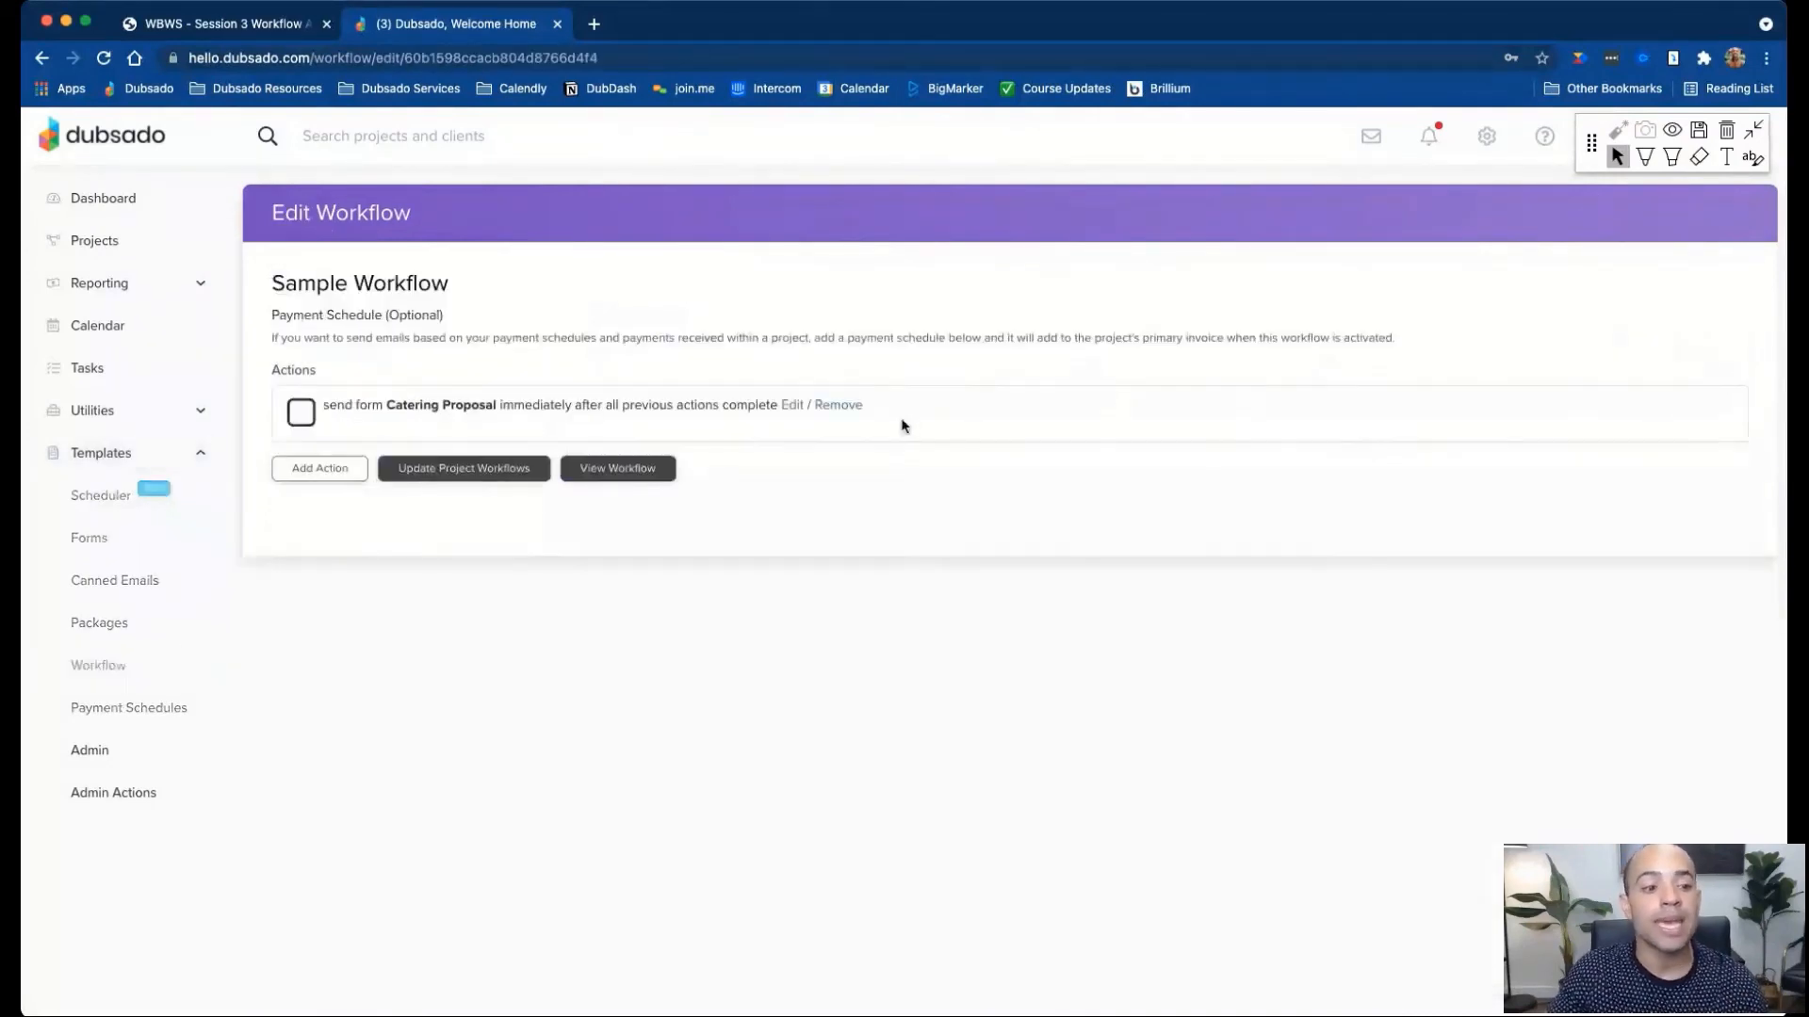
click(848, 436)
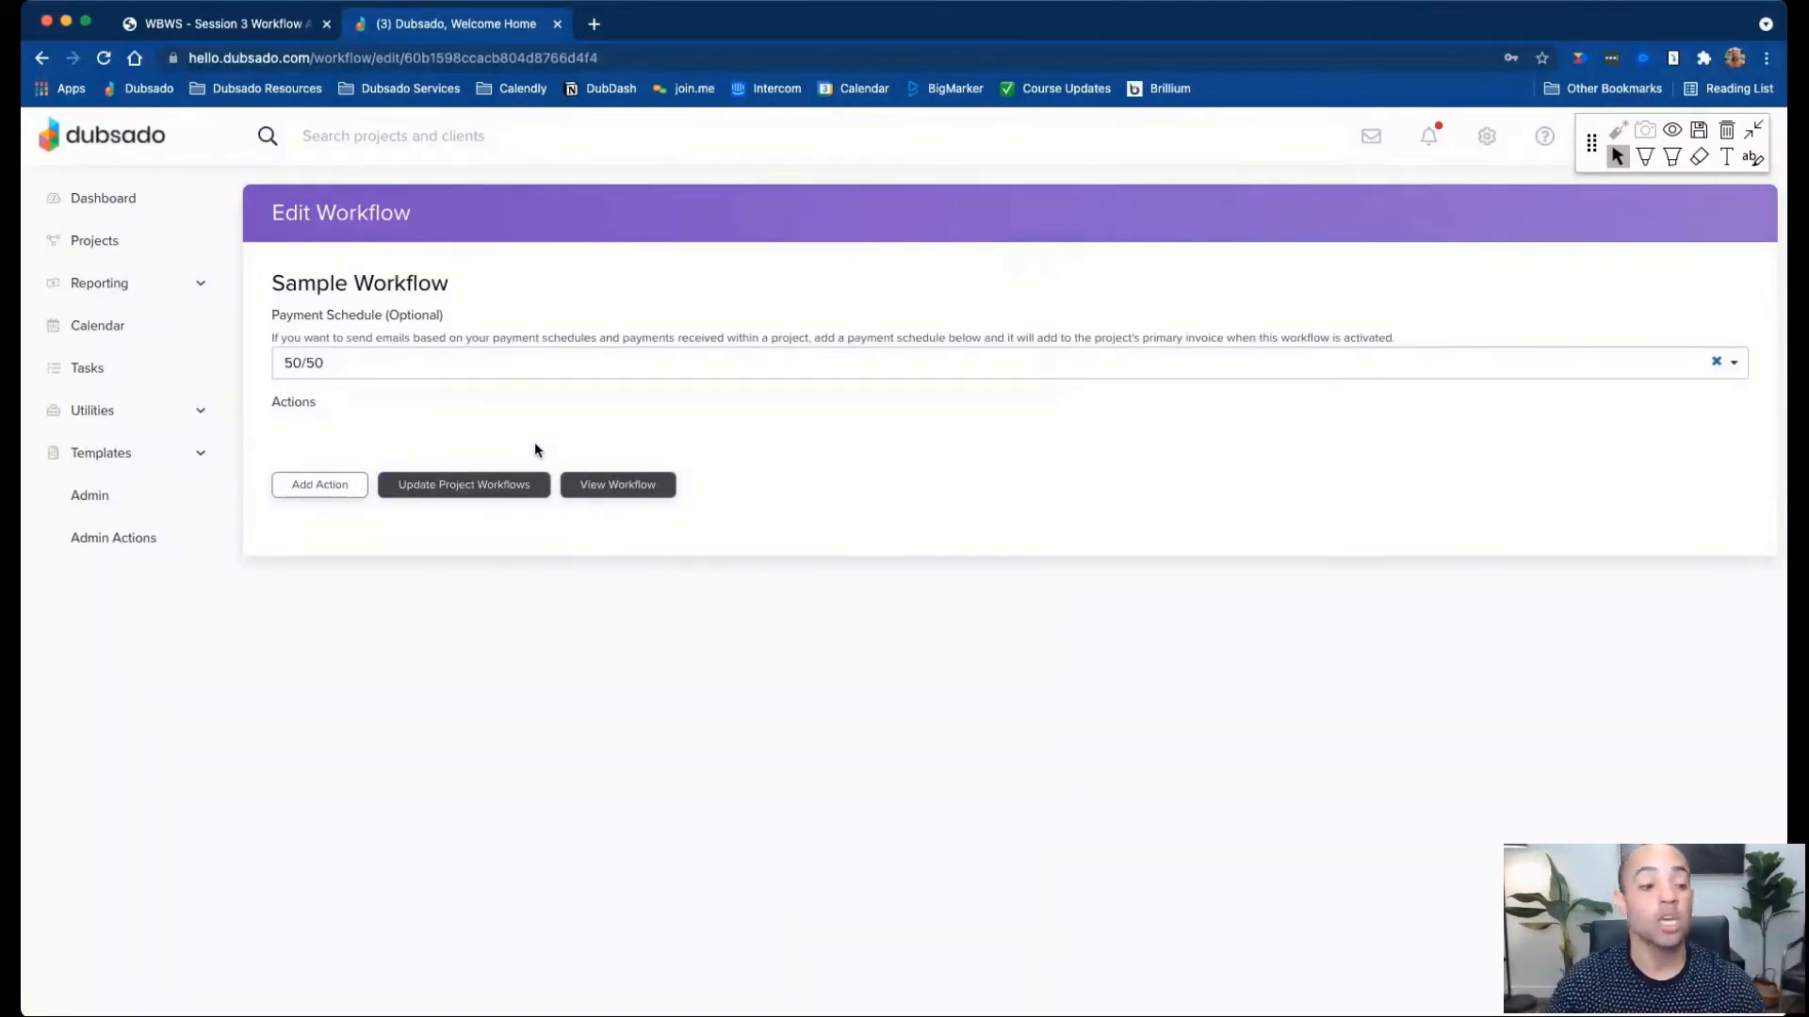
Add a Create Todo action to the Sample Workflow and assign it to the first listed team member.
click(277, 485)
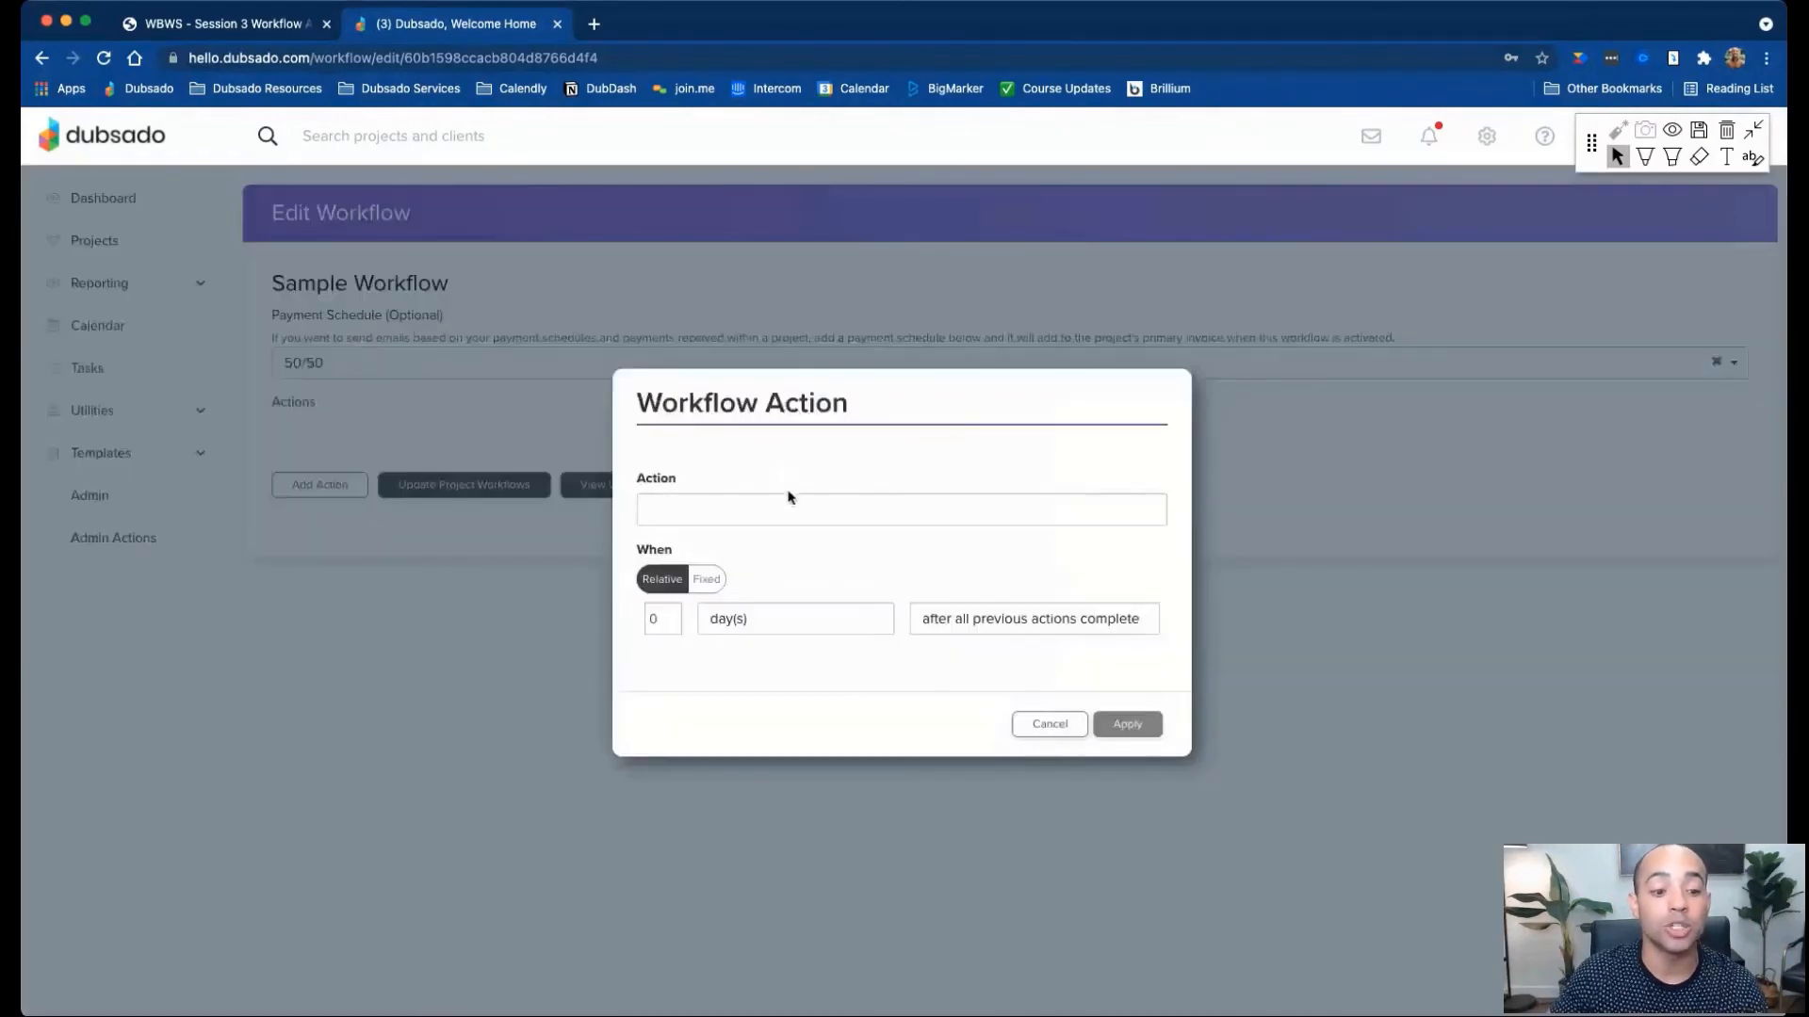
click(797, 632)
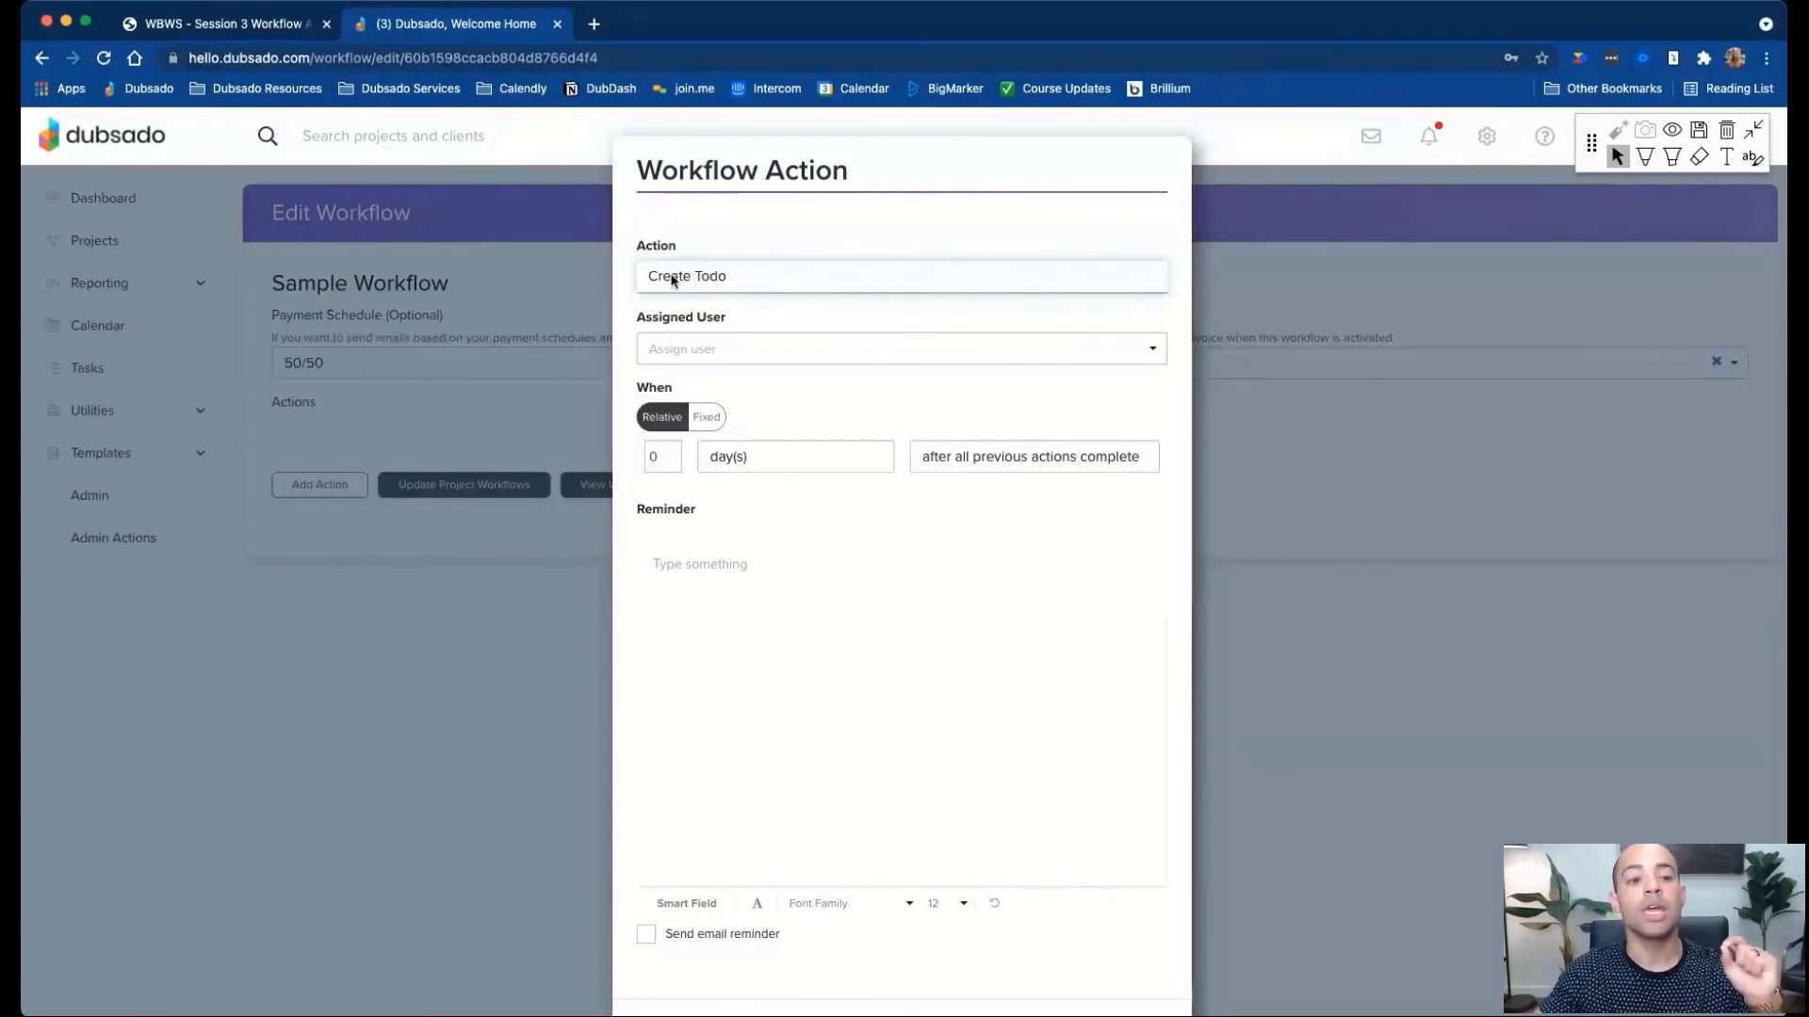
click(791, 354)
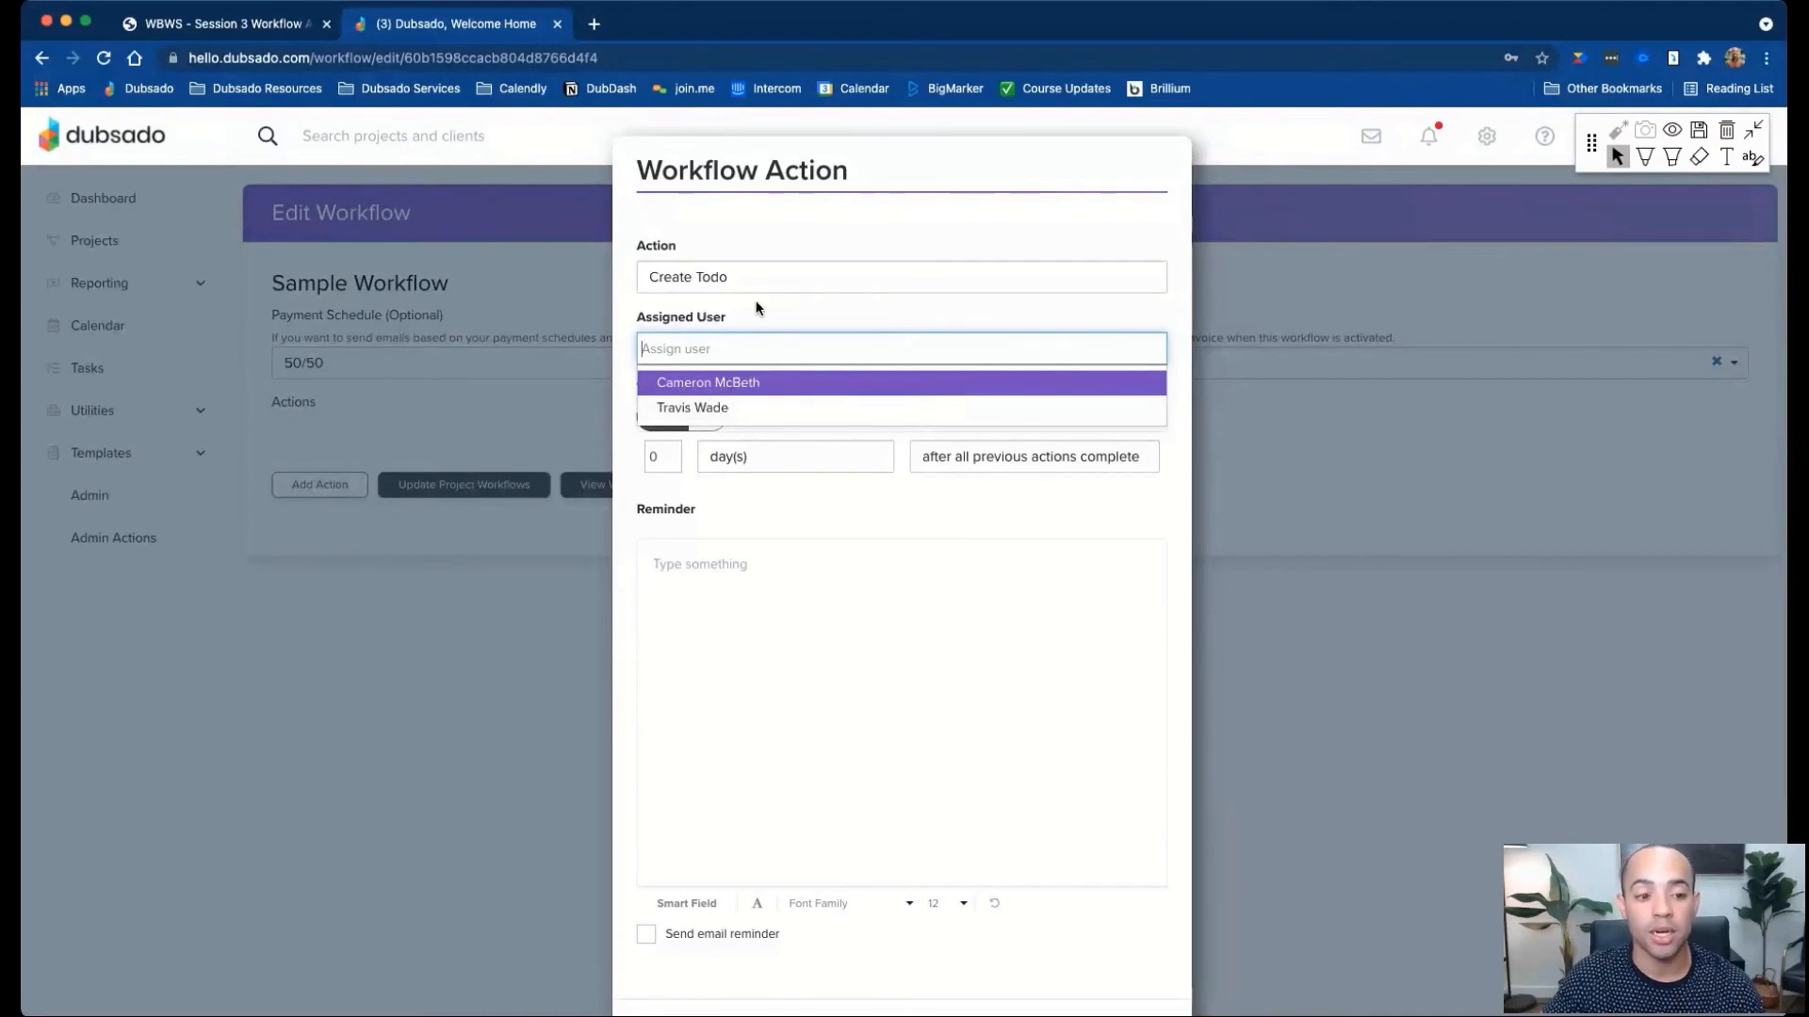
click(740, 386)
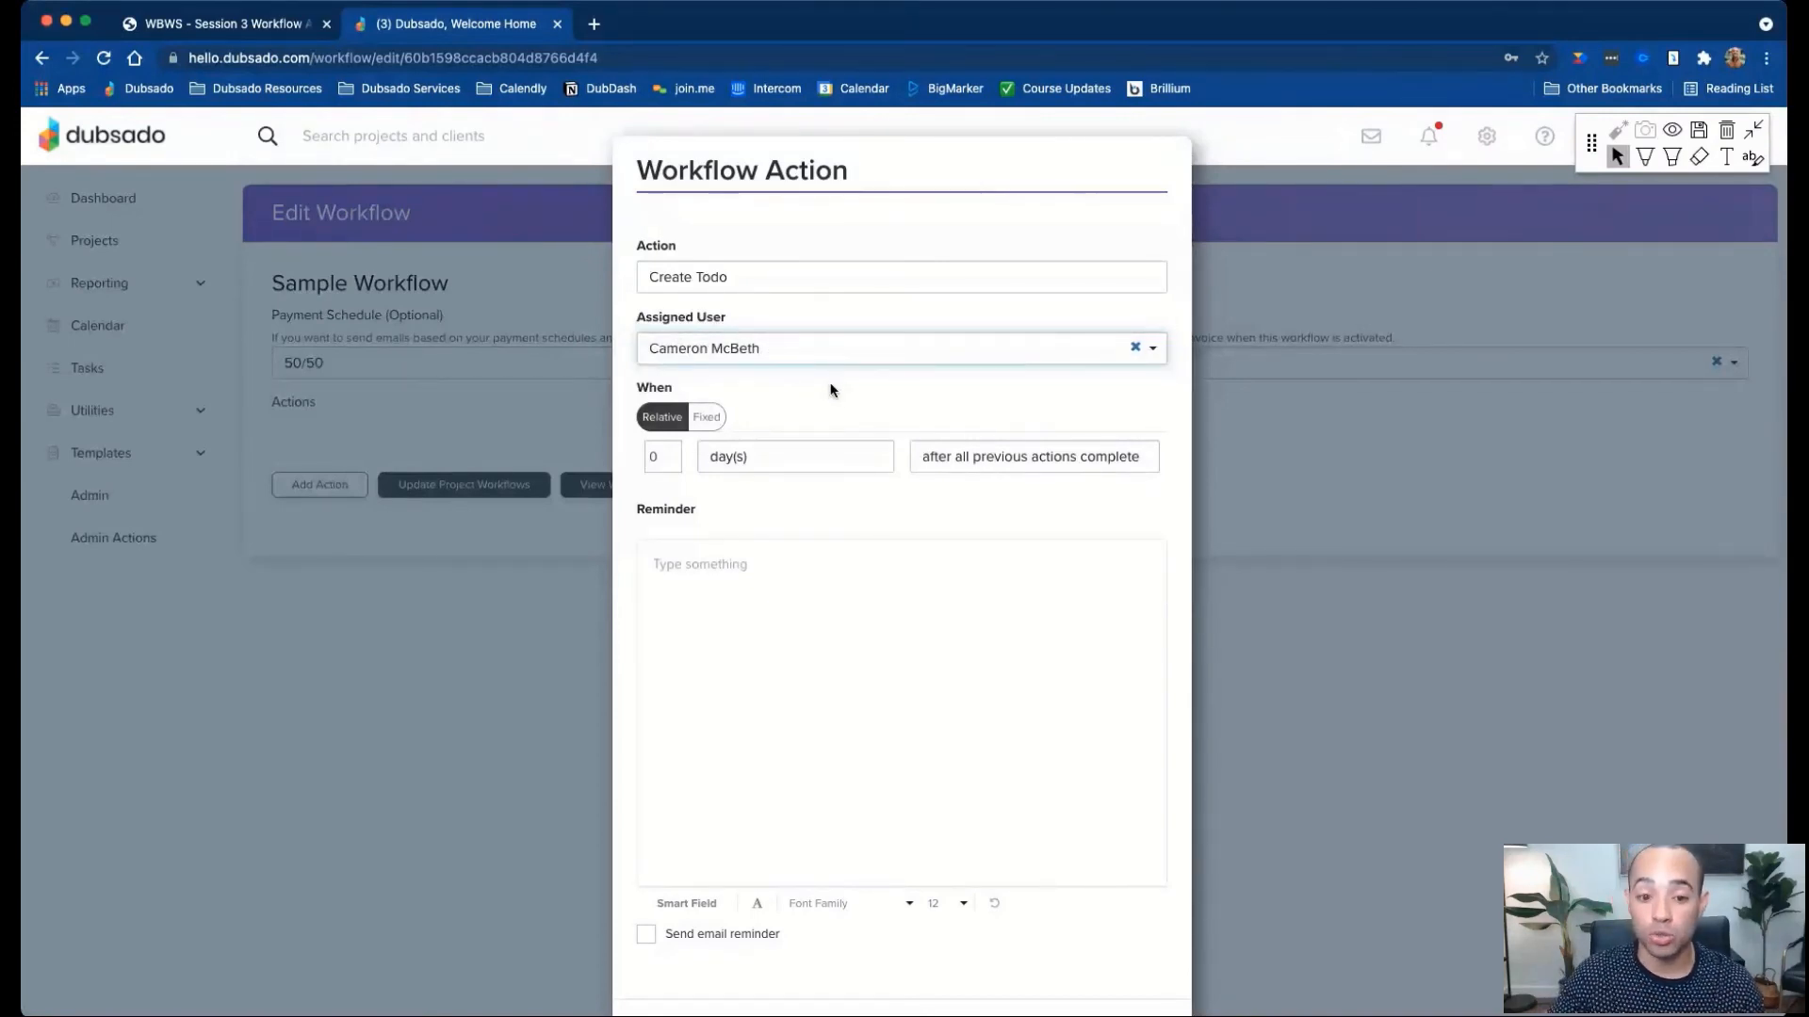
Try clearing the todo's assigned user and switching between the two team members, ending on the first one.
click(1136, 347)
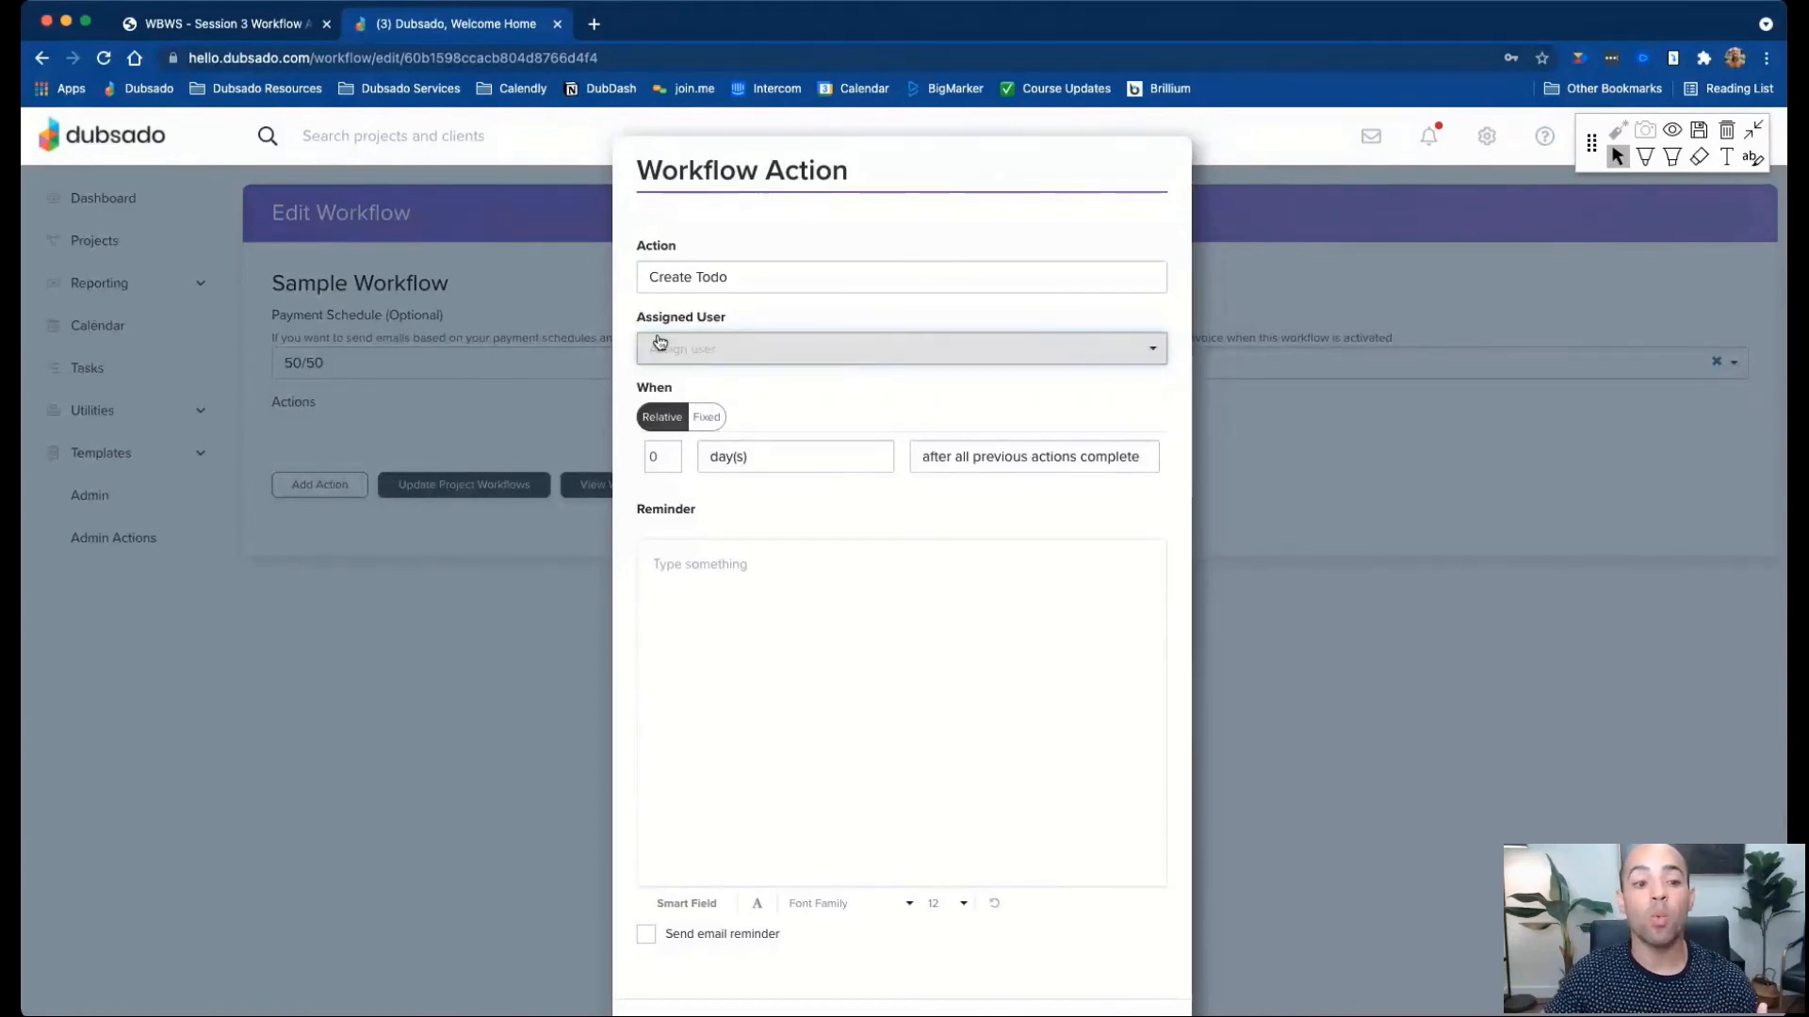
click(744, 350)
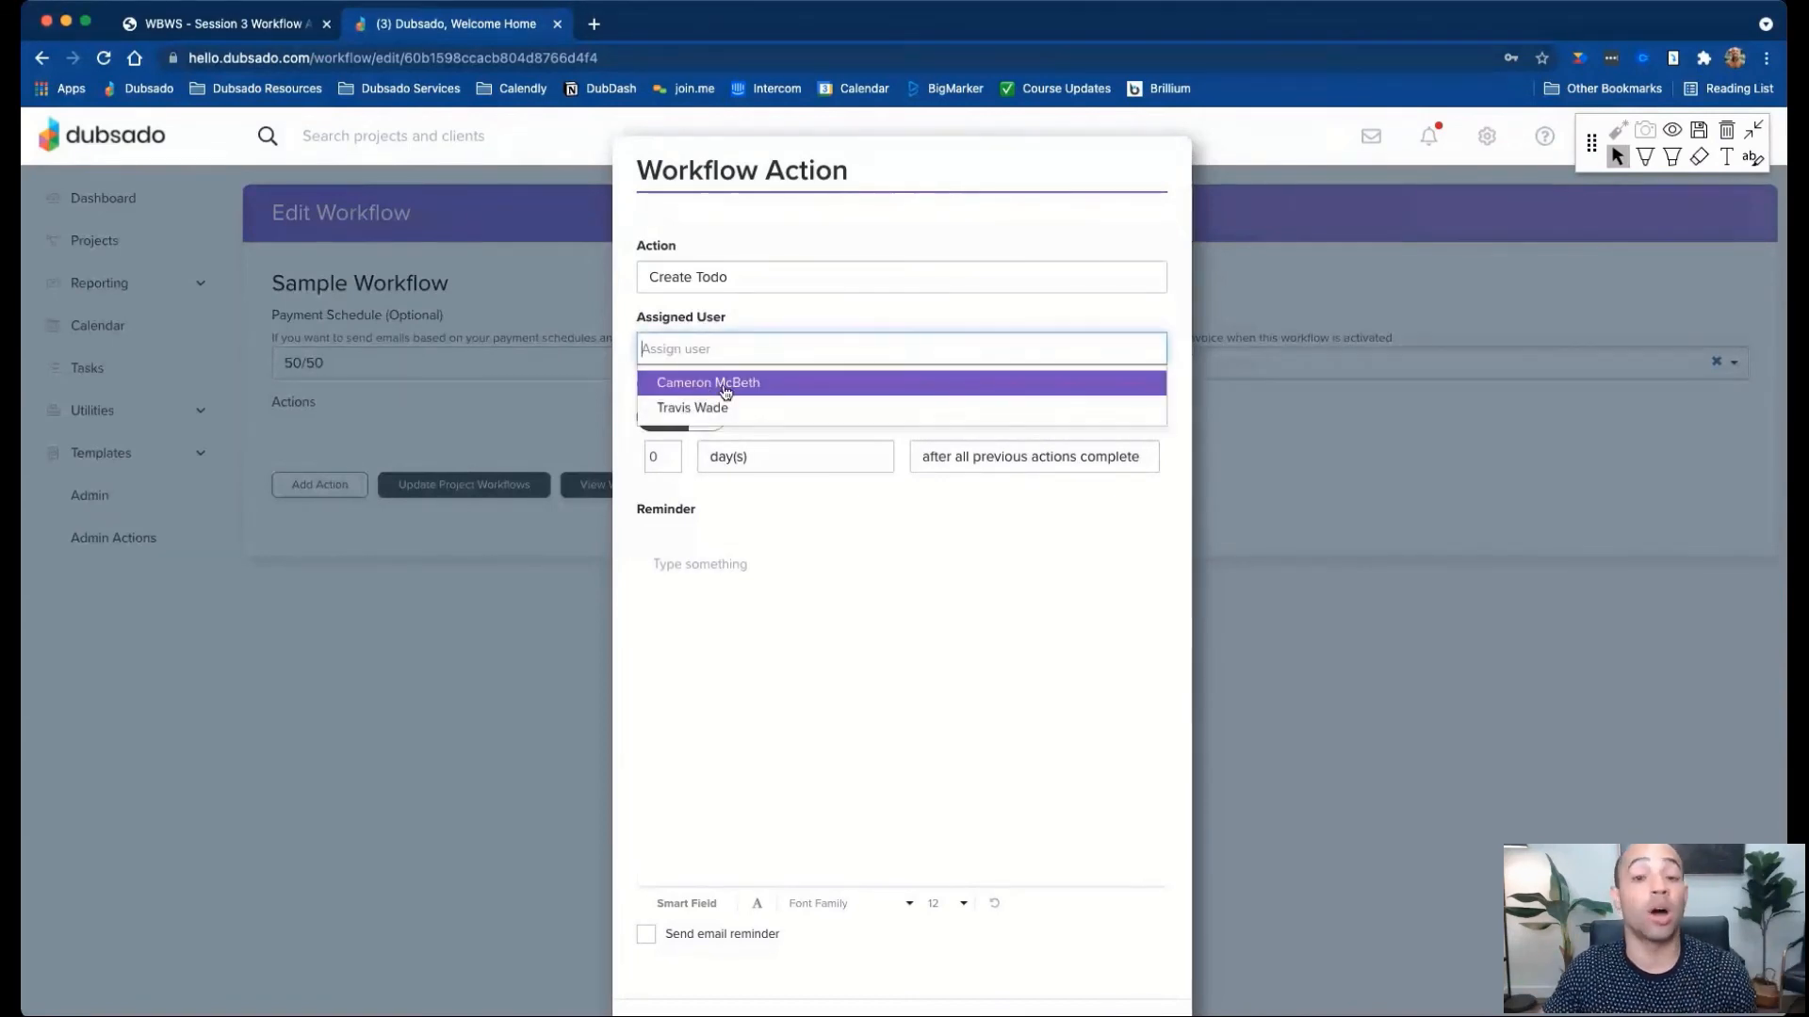
click(731, 379)
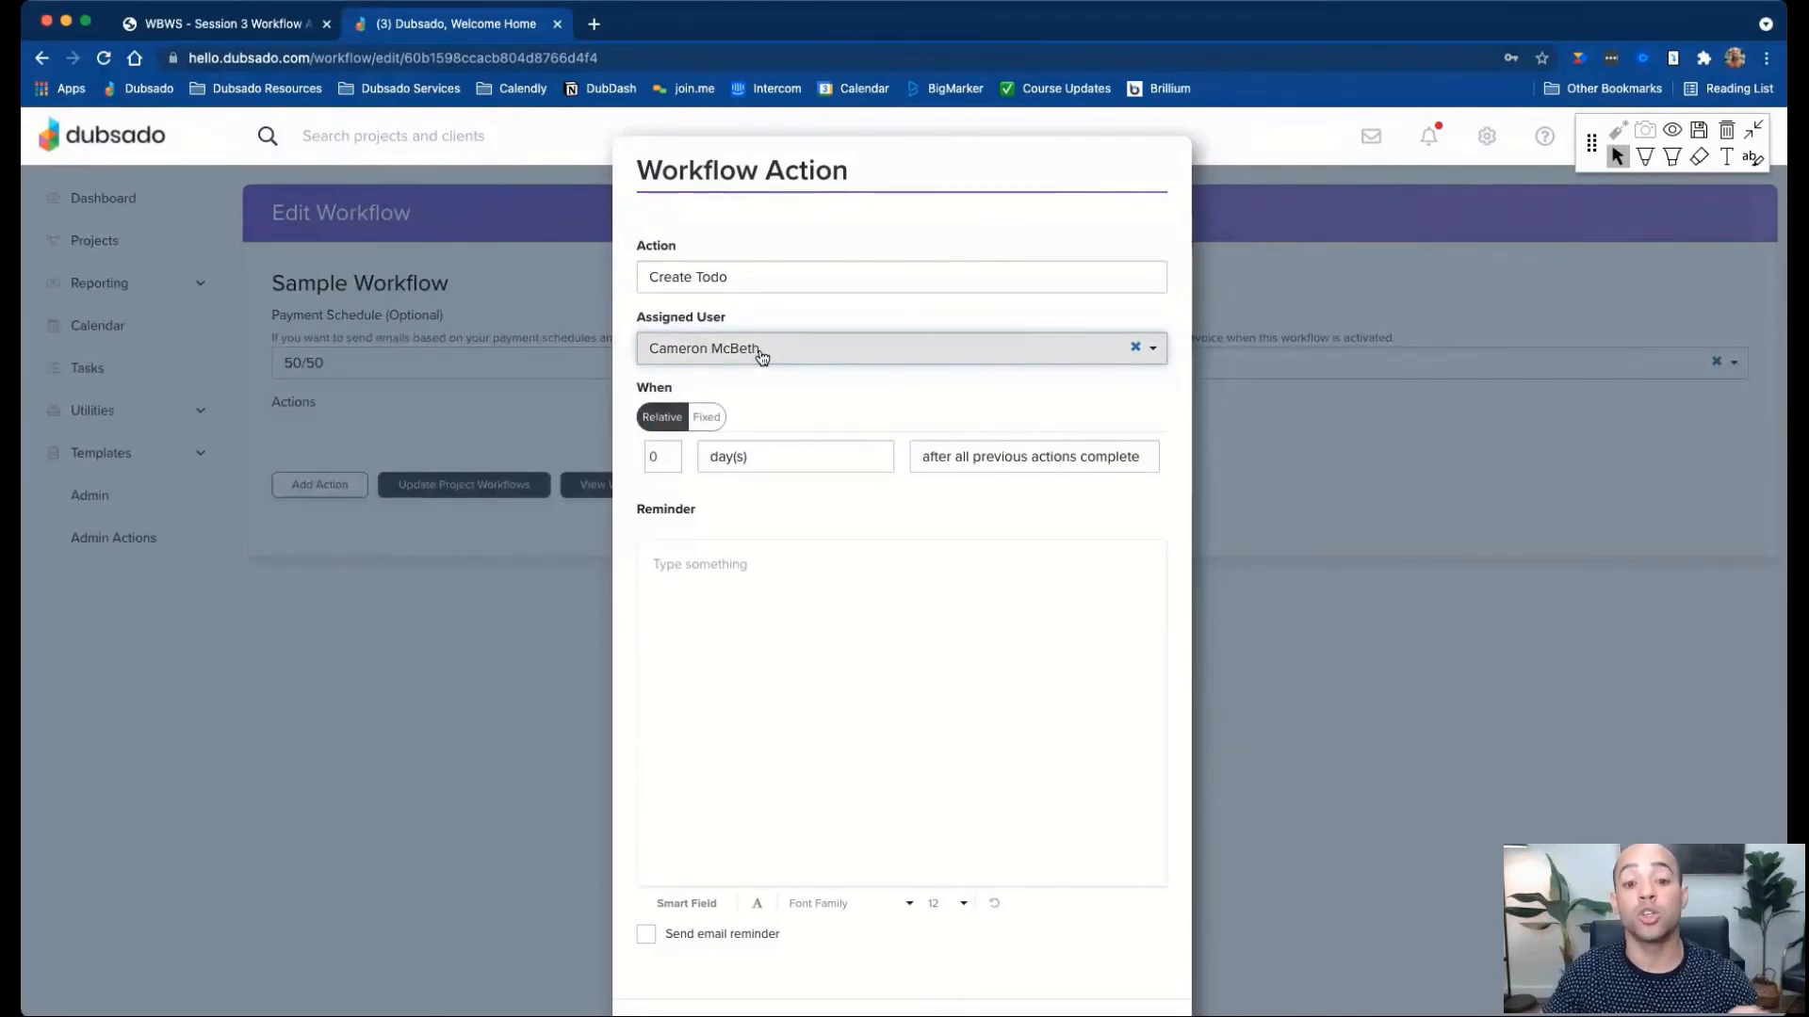
click(1135, 348)
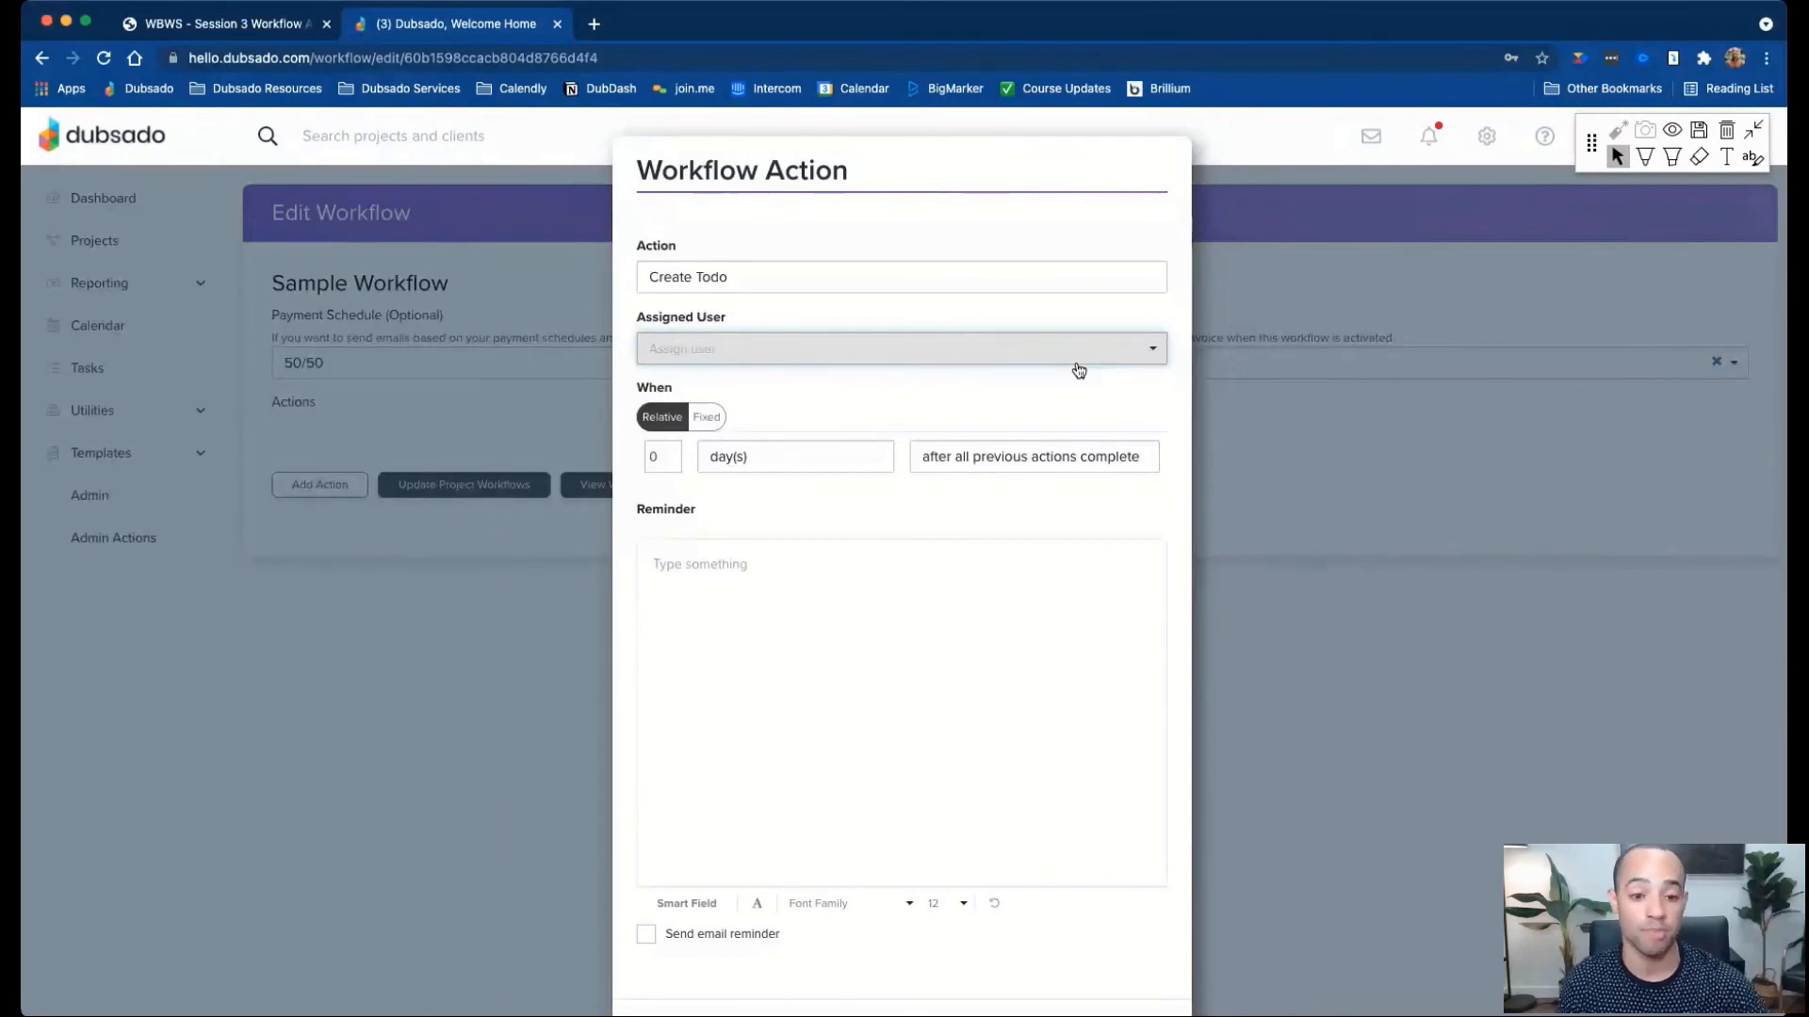
click(1016, 358)
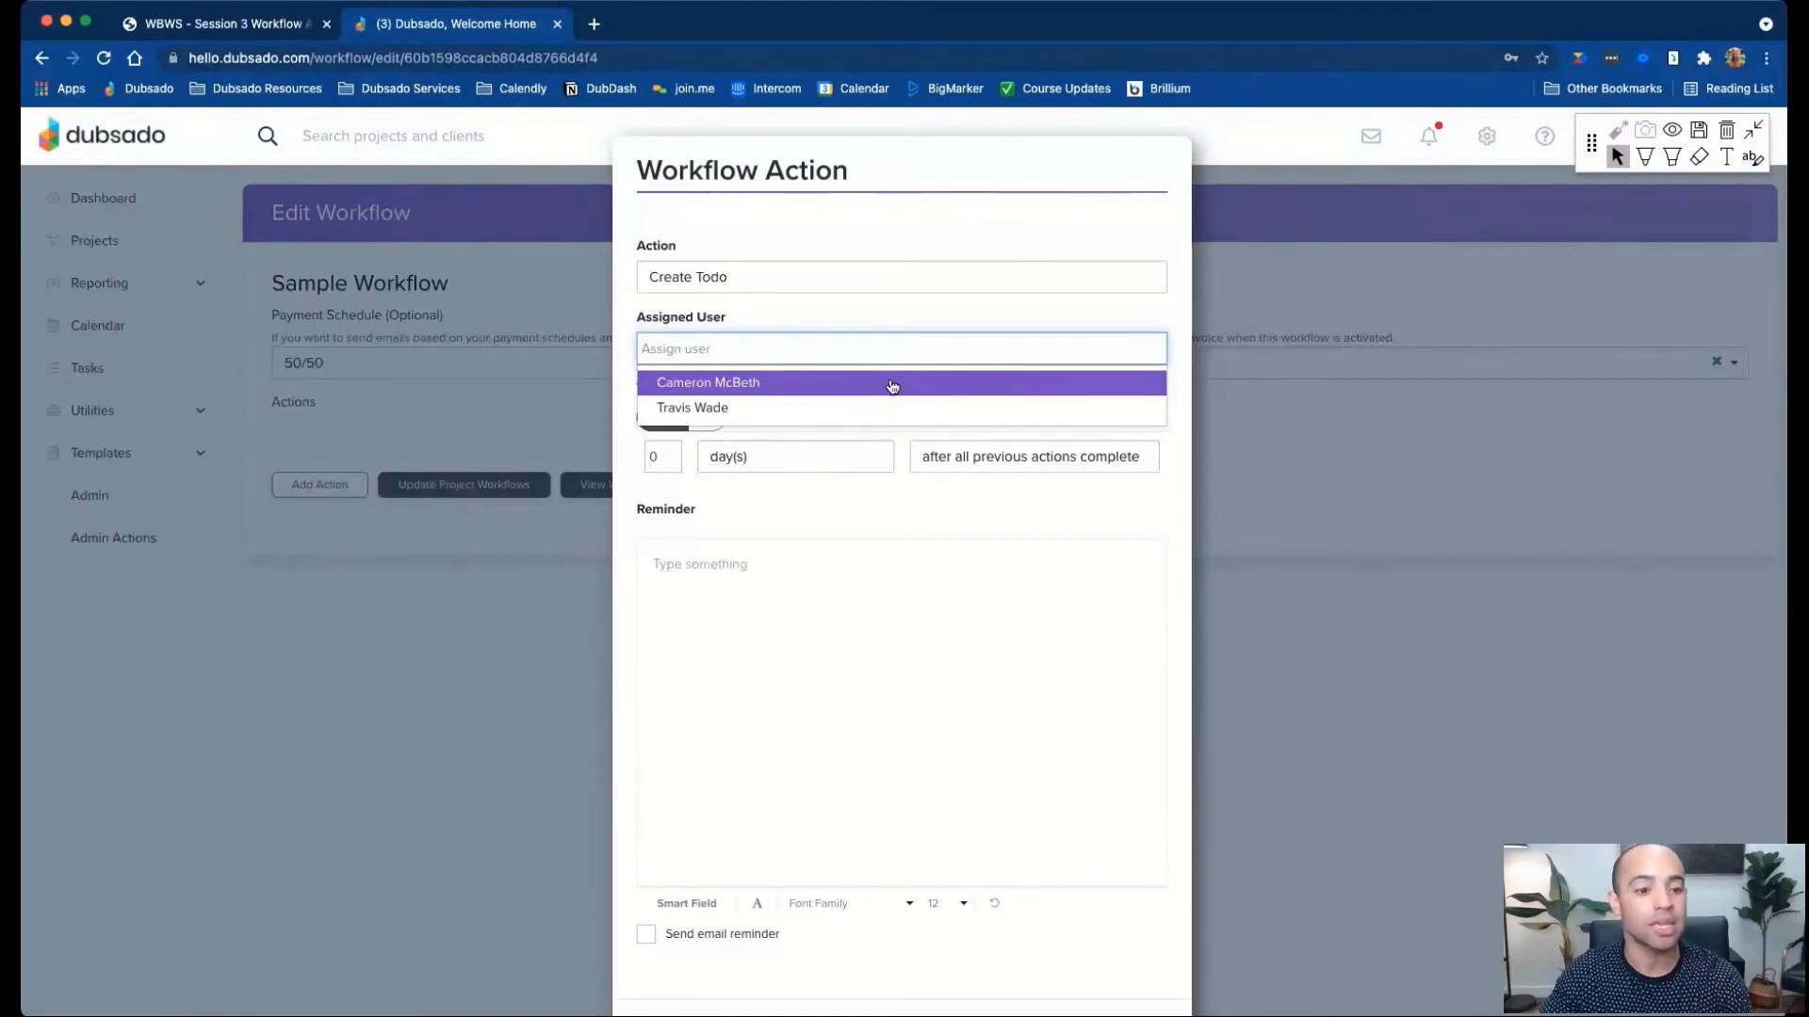
click(891, 384)
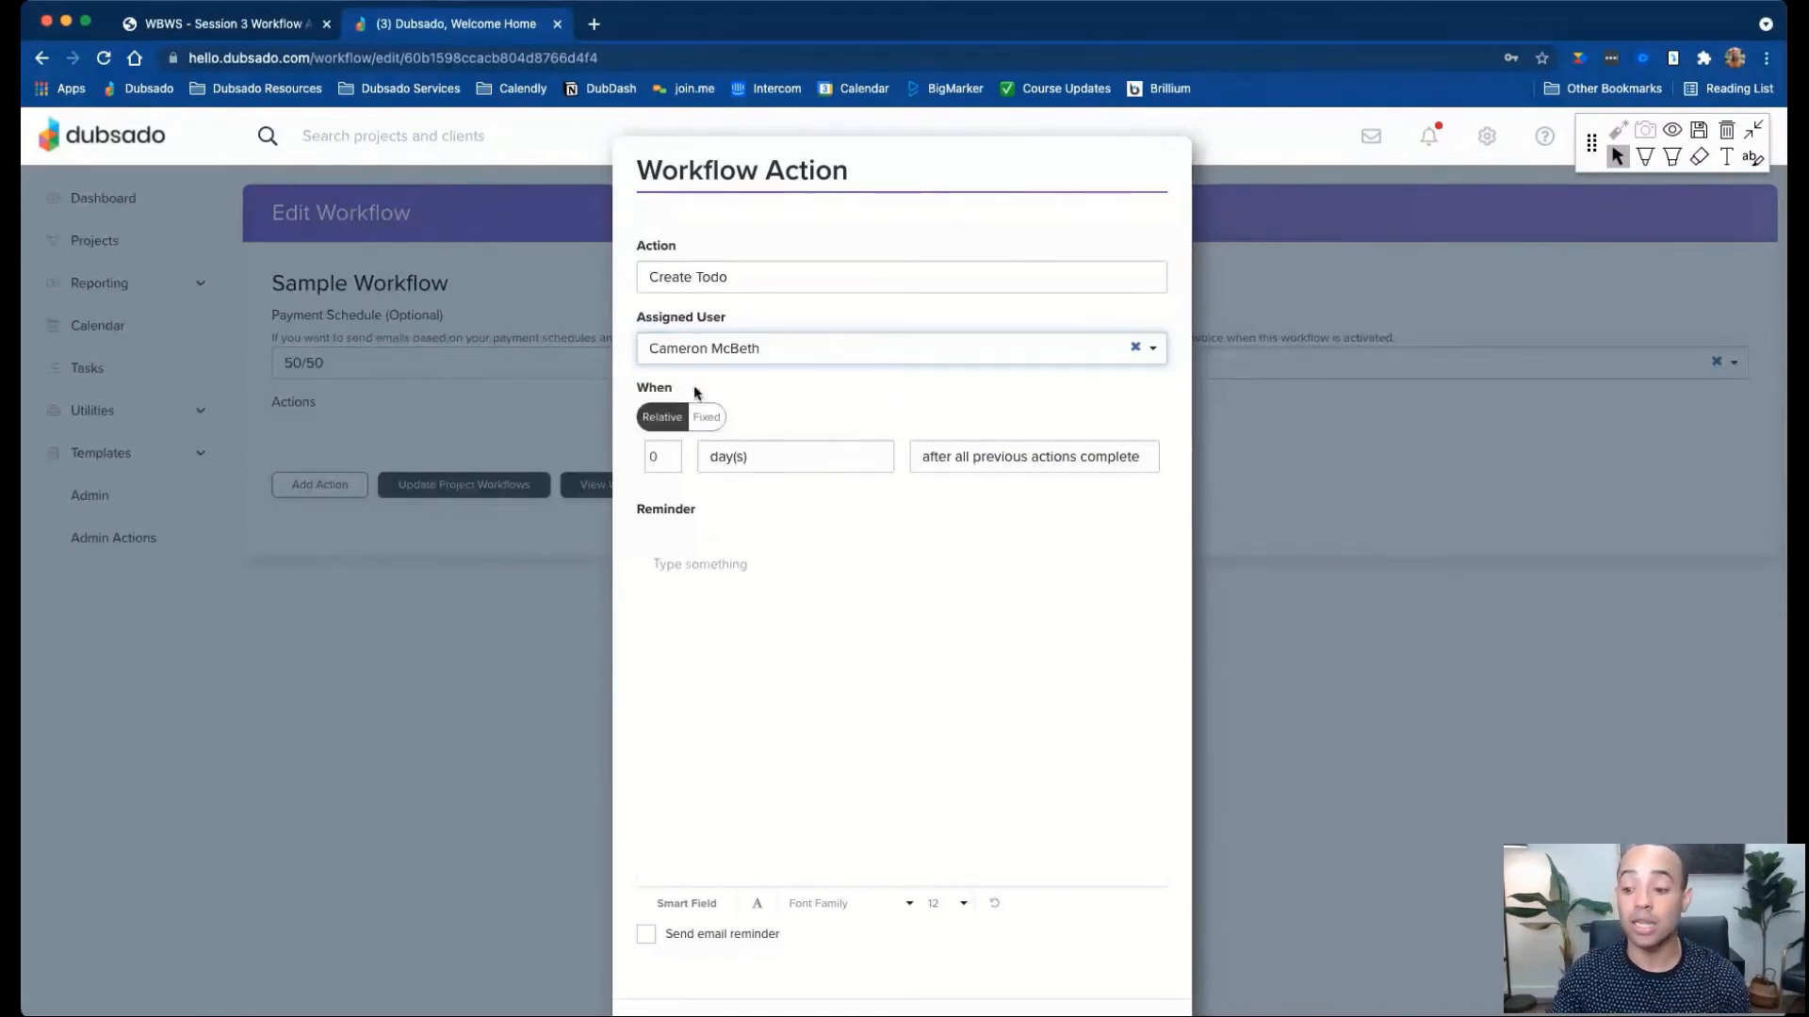
click(756, 350)
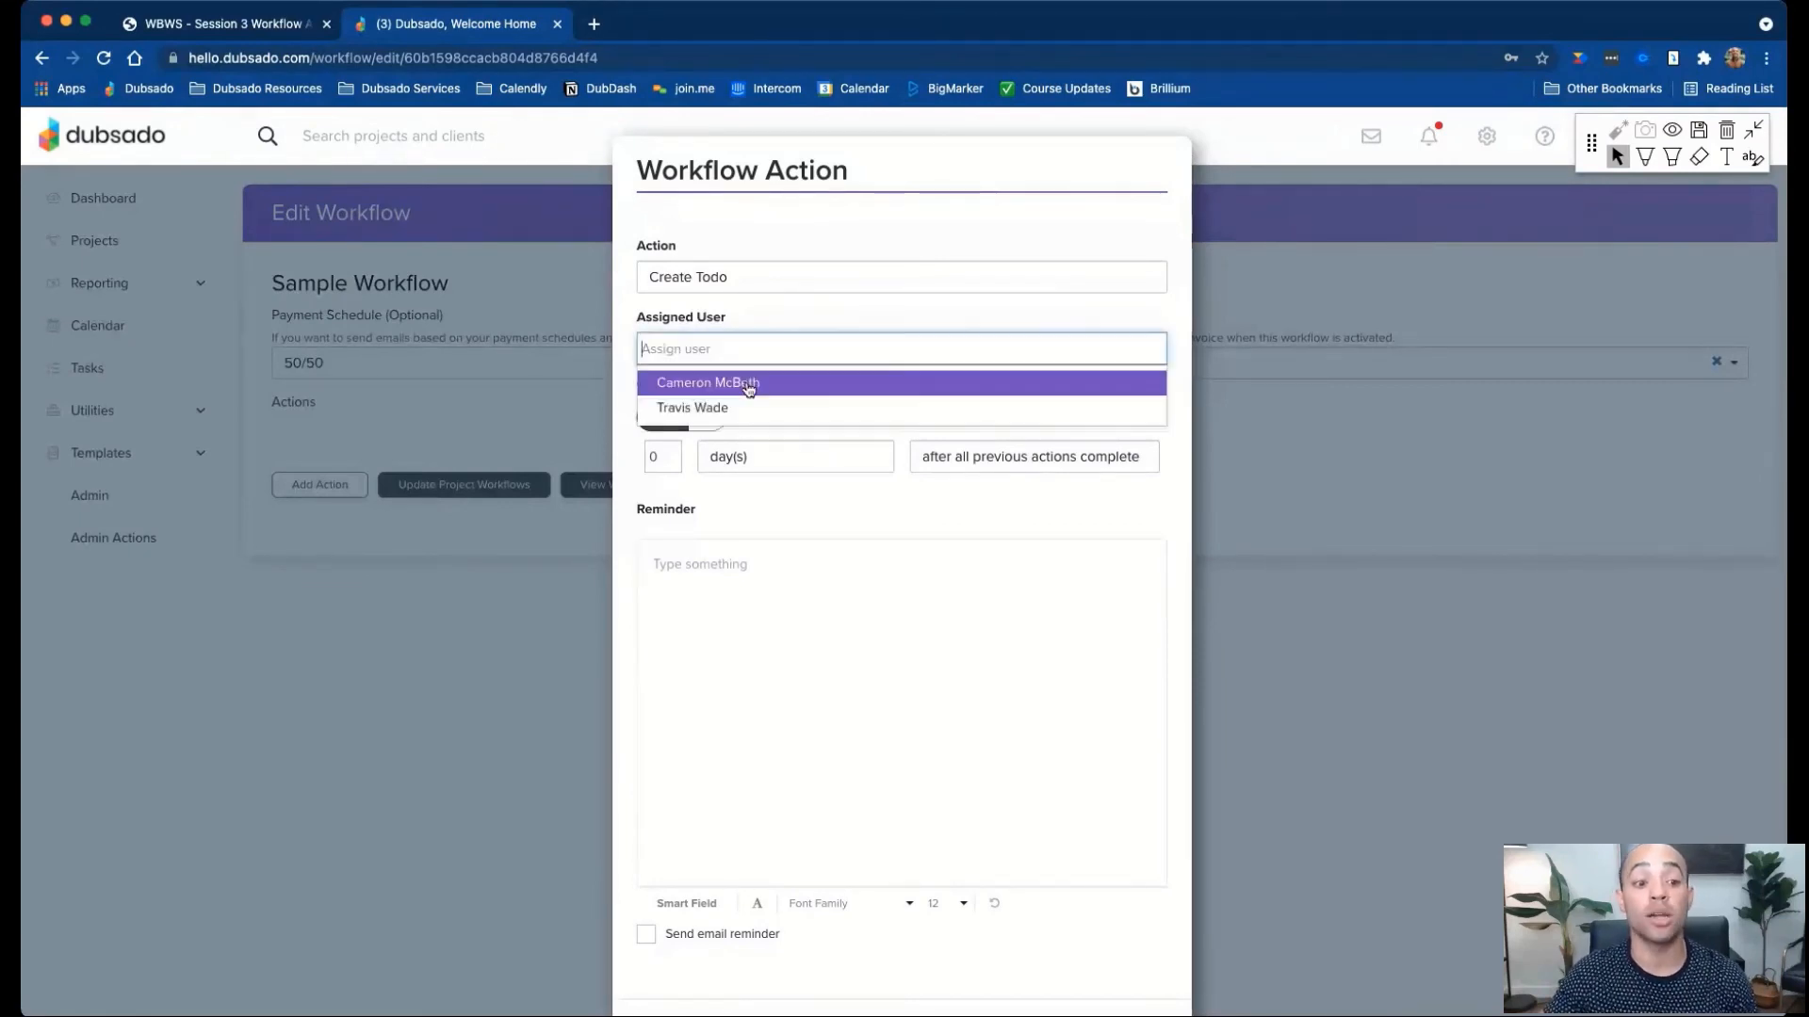
click(742, 407)
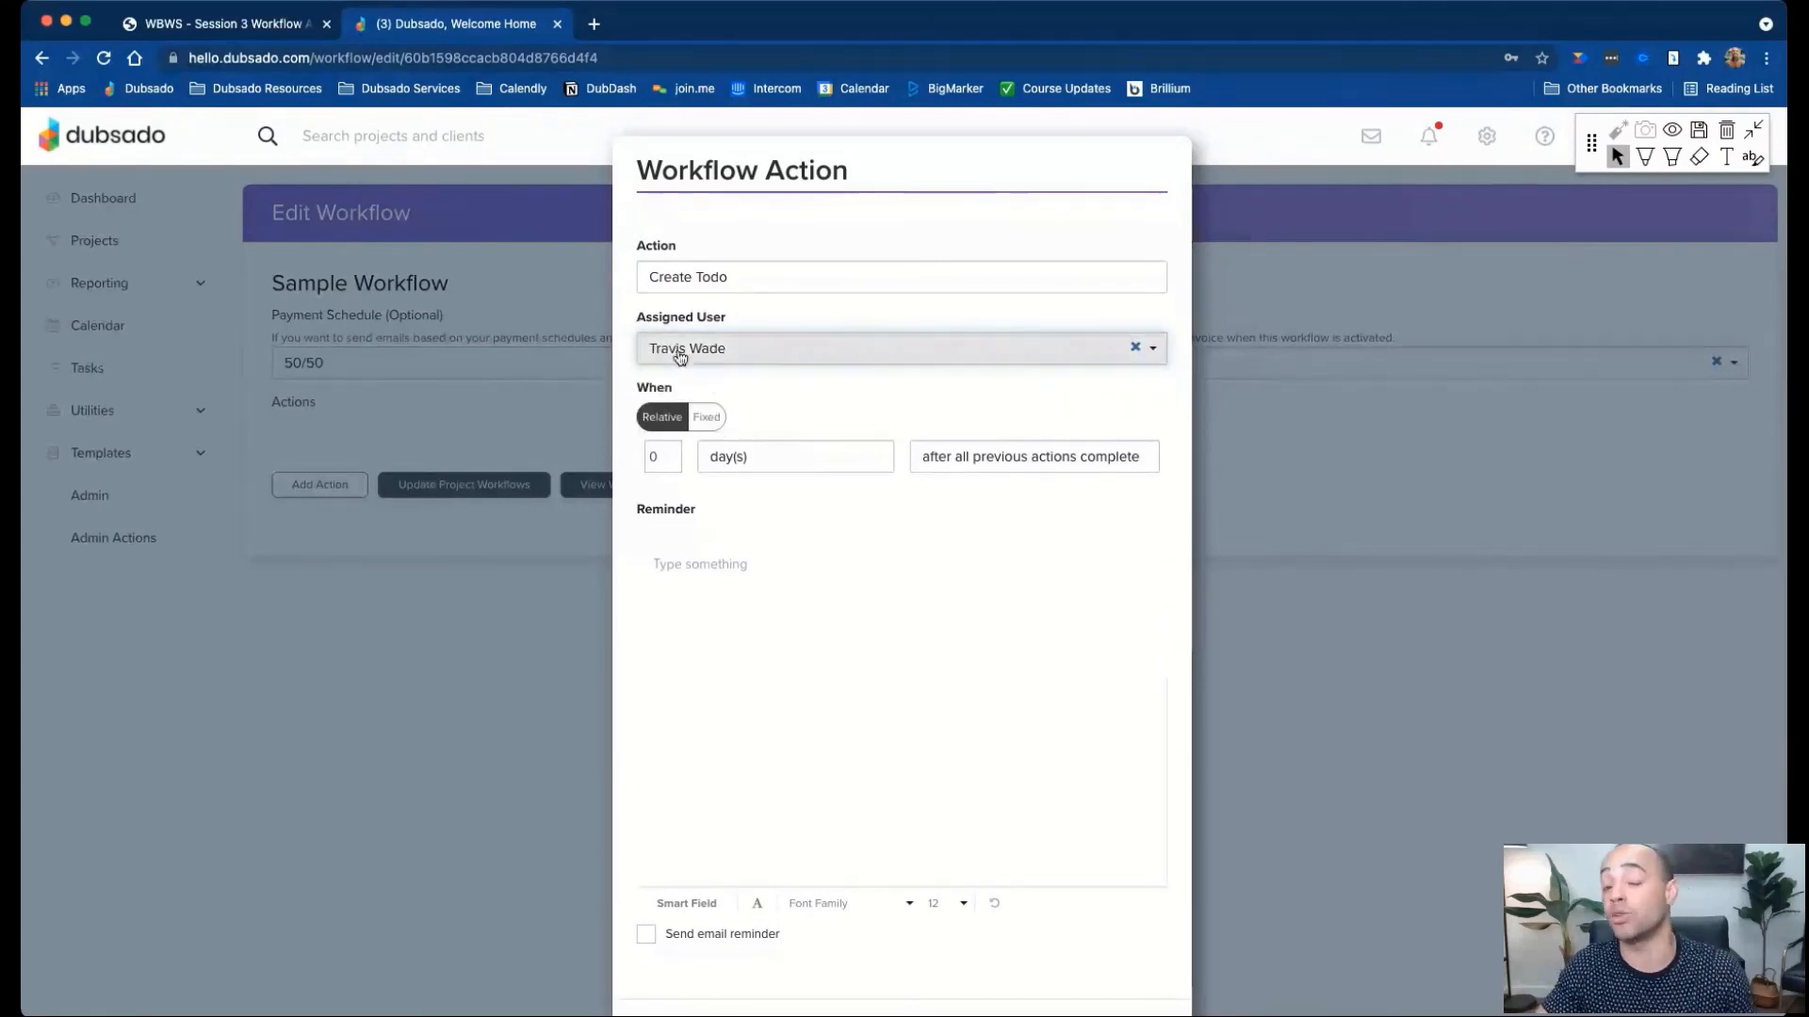
click(749, 345)
click(737, 382)
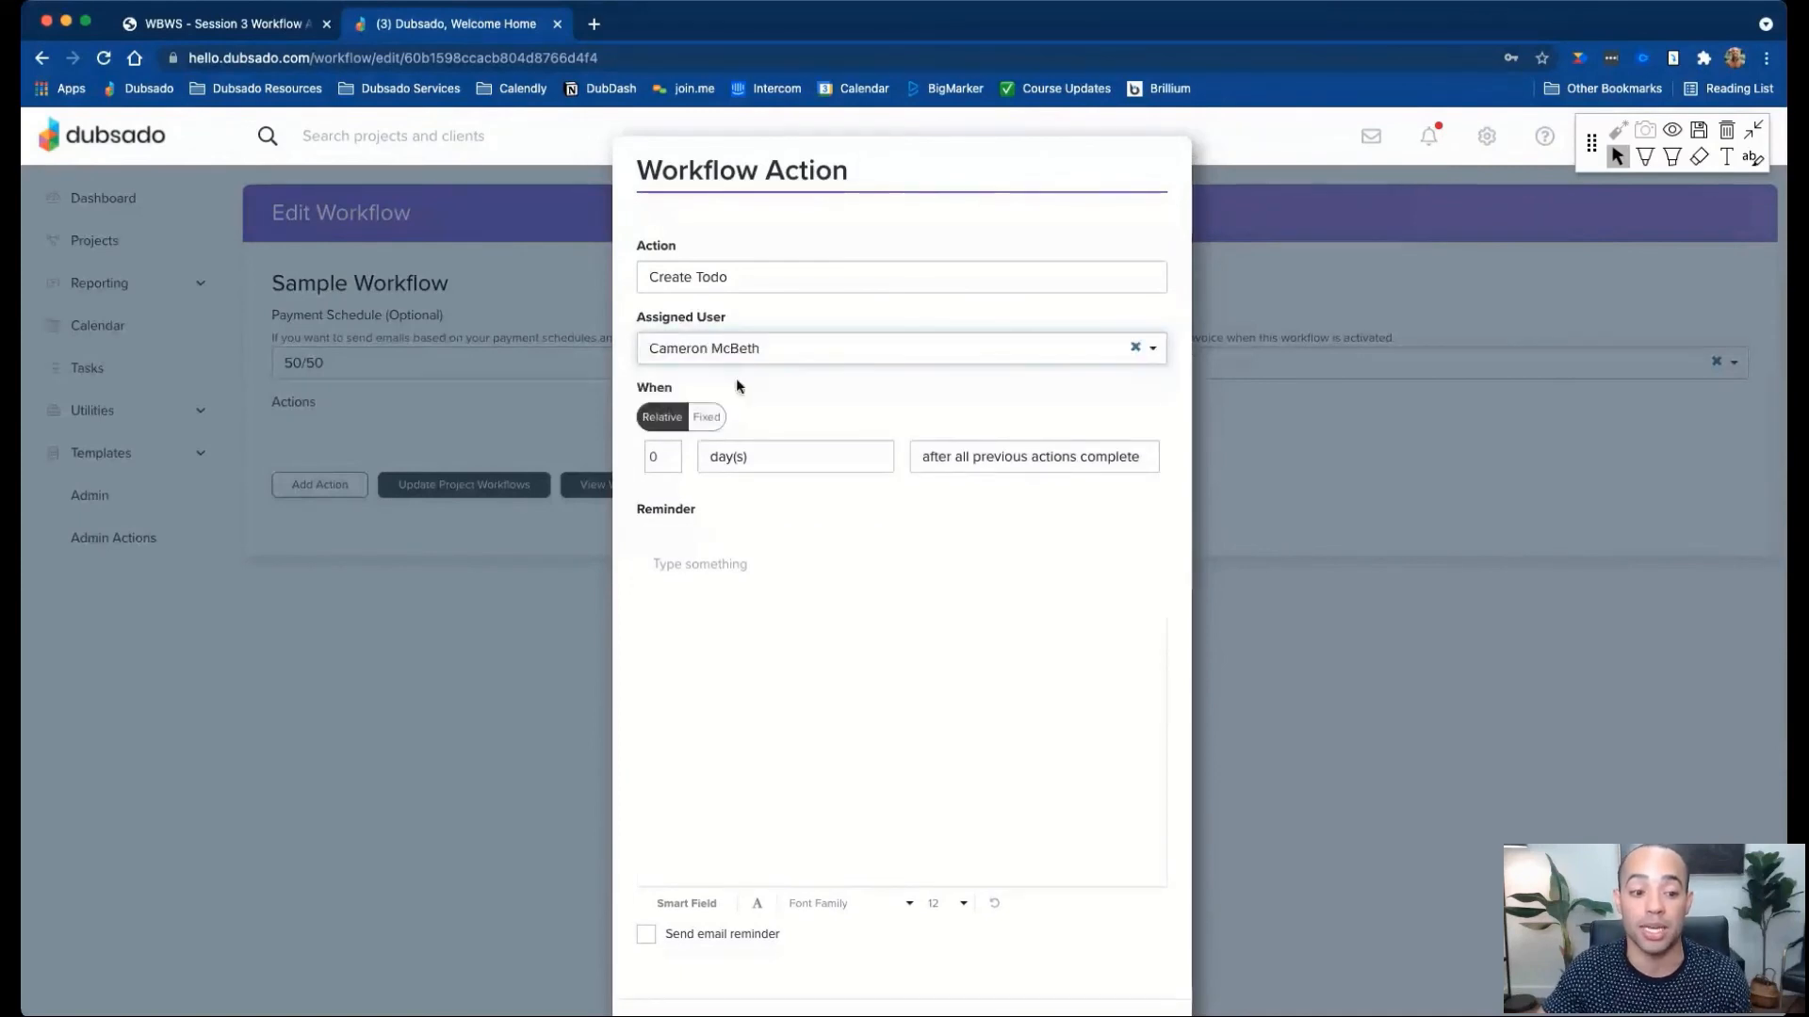
Write the todo reminder as "Call", the client full name smart field, a dash and the client phone smart field.
click(719, 563)
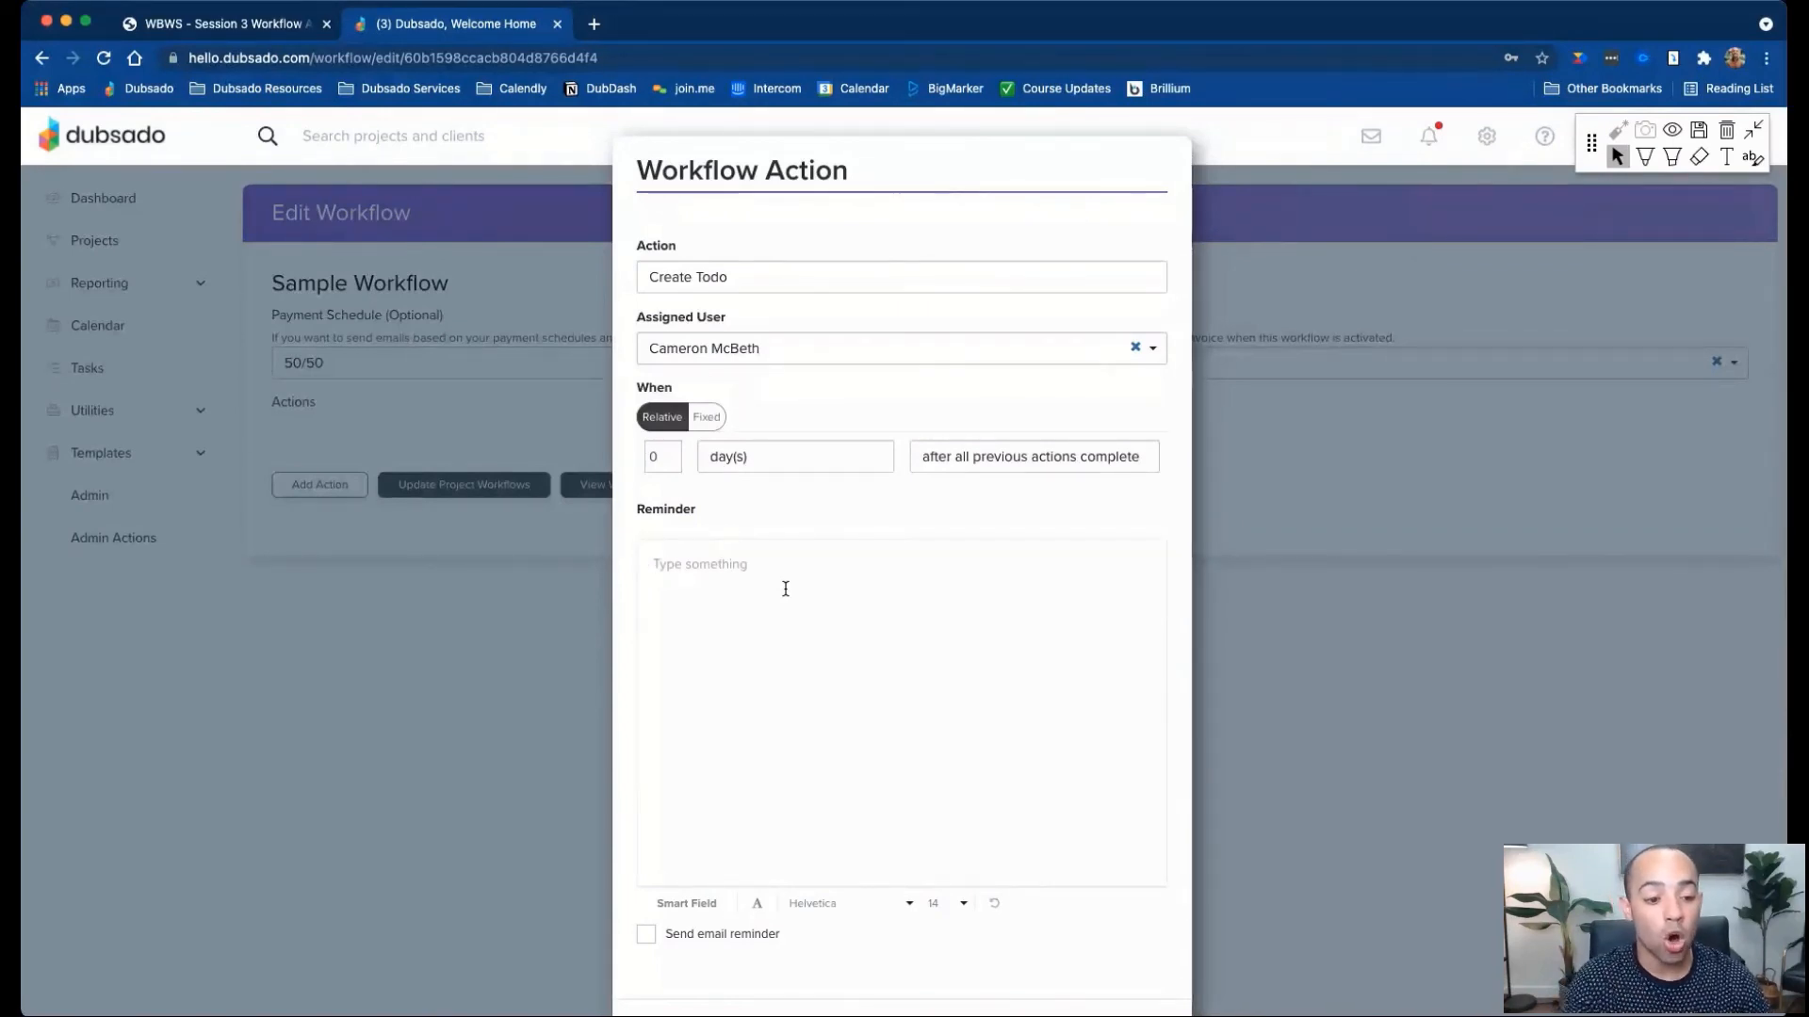
text(Call)
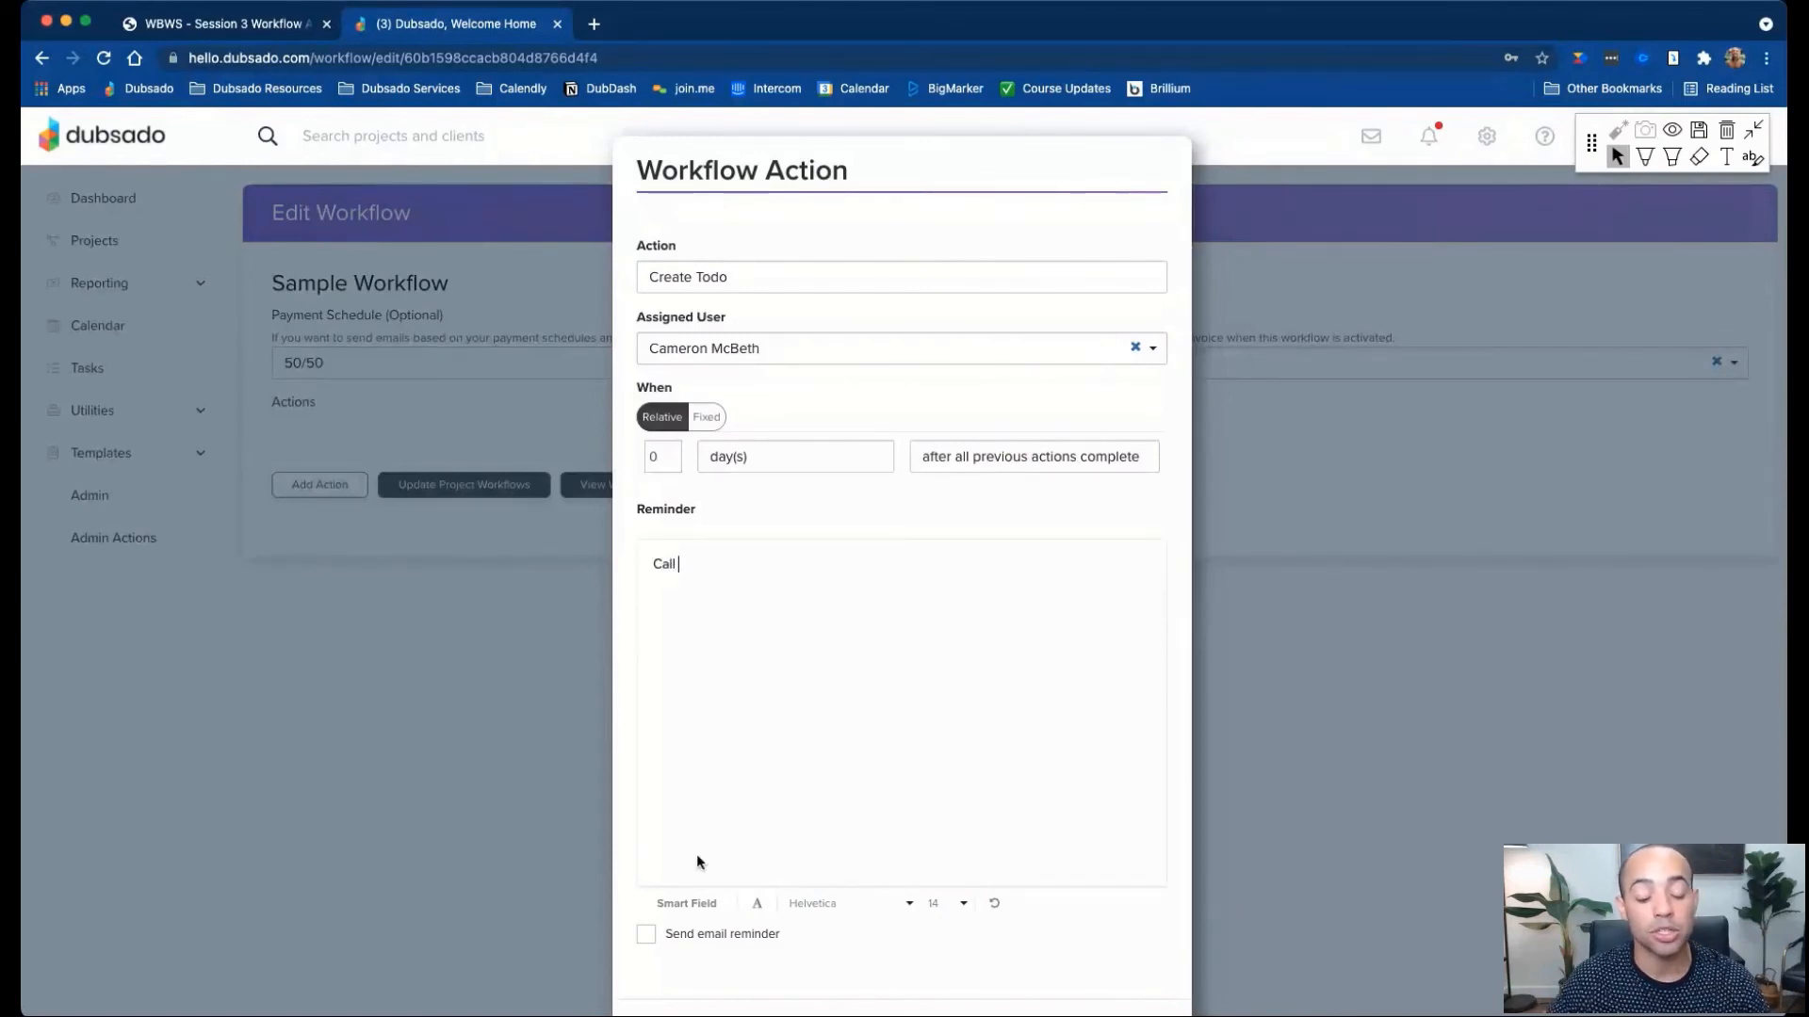
click(705, 909)
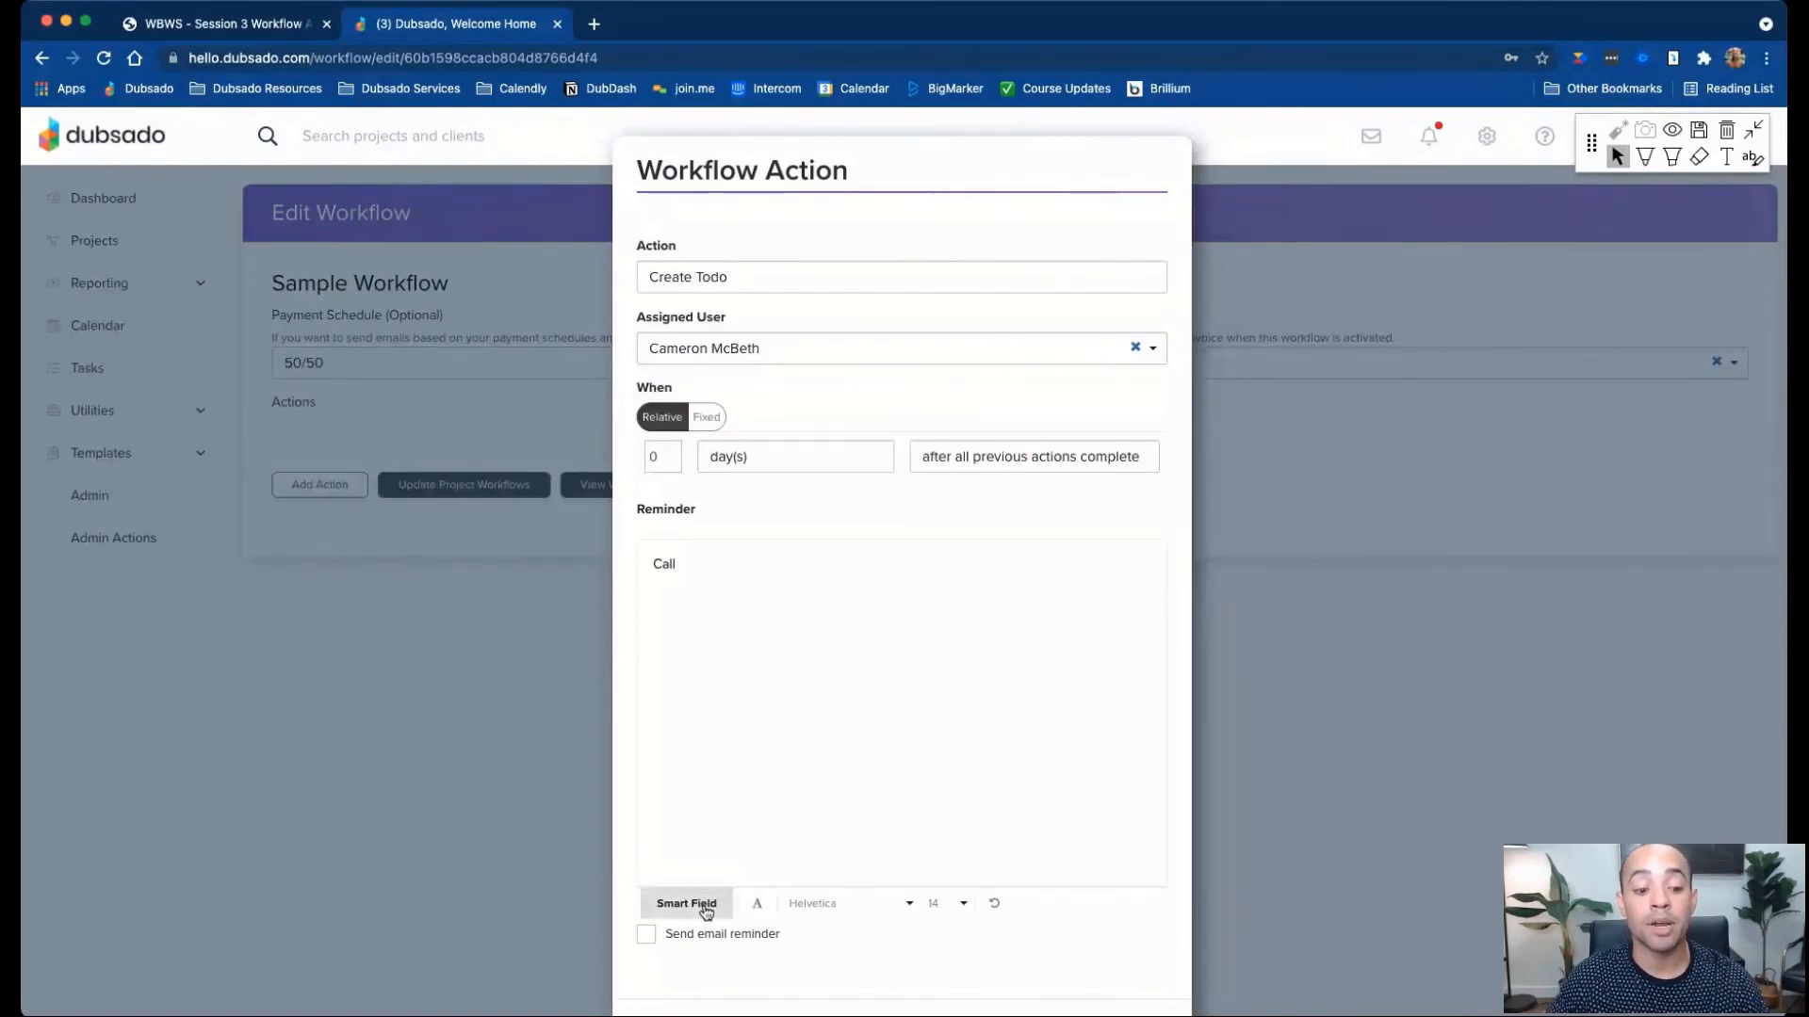
click(751, 875)
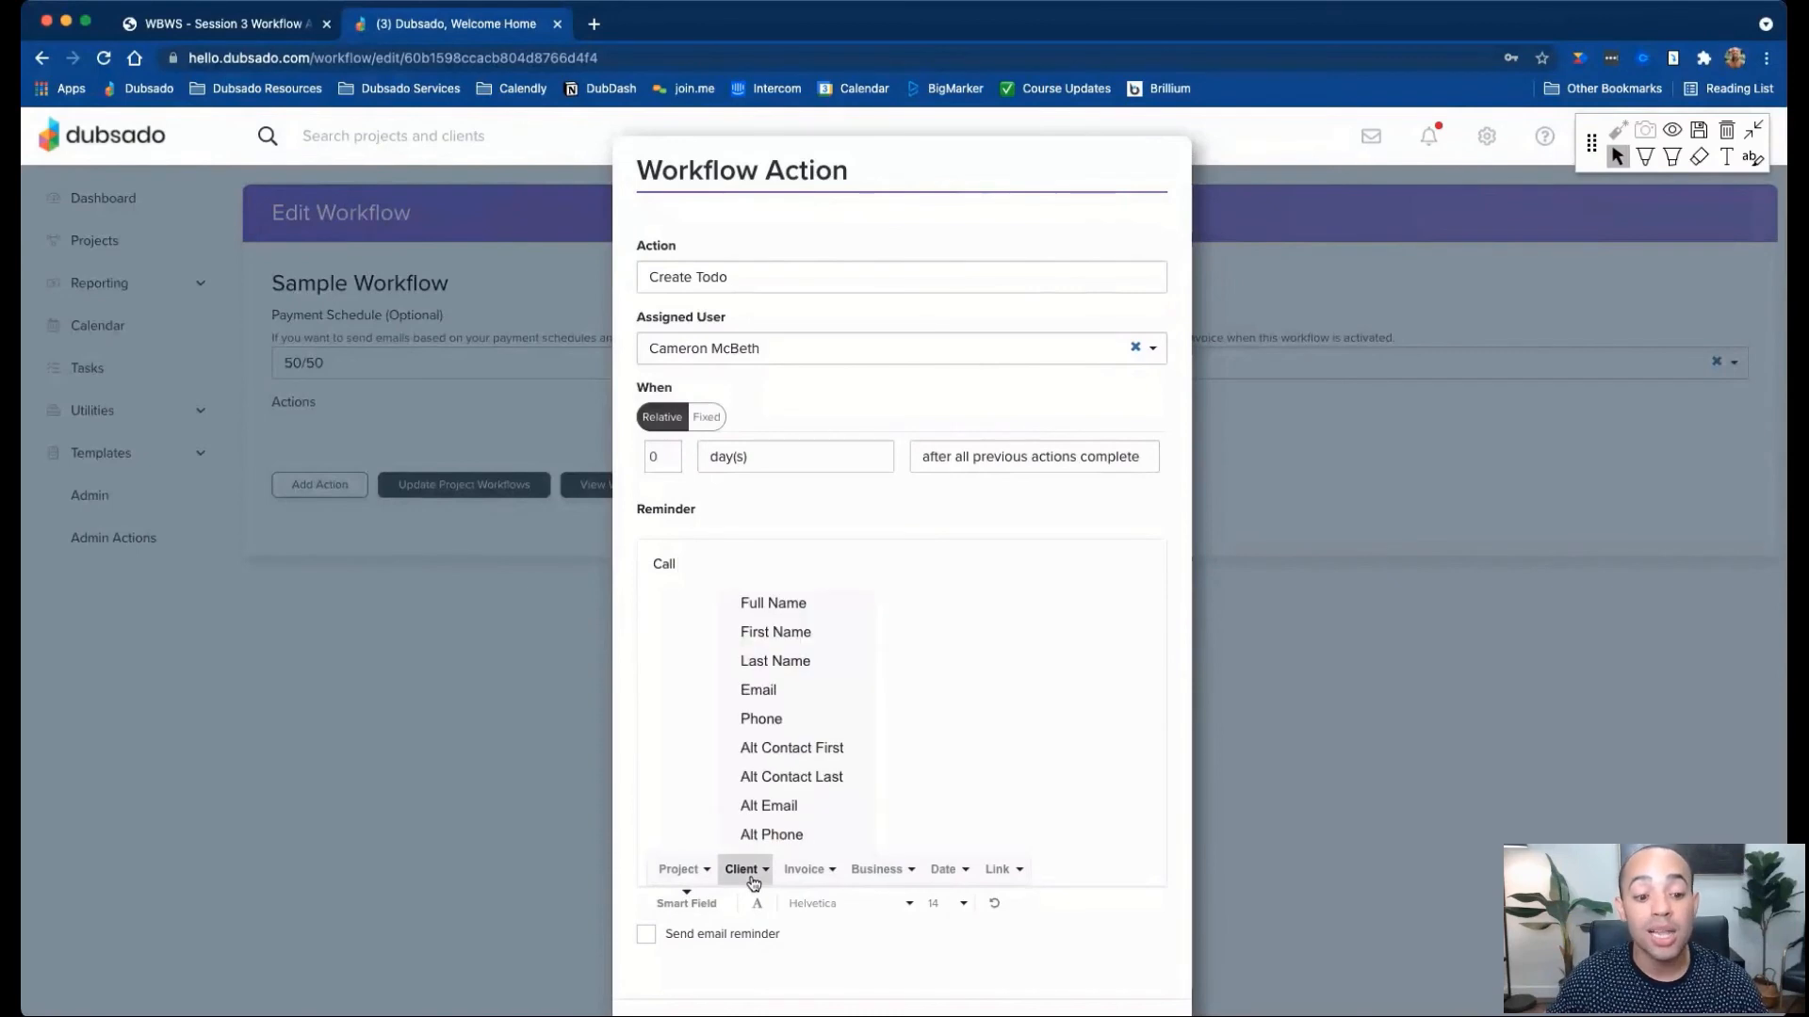
click(791, 604)
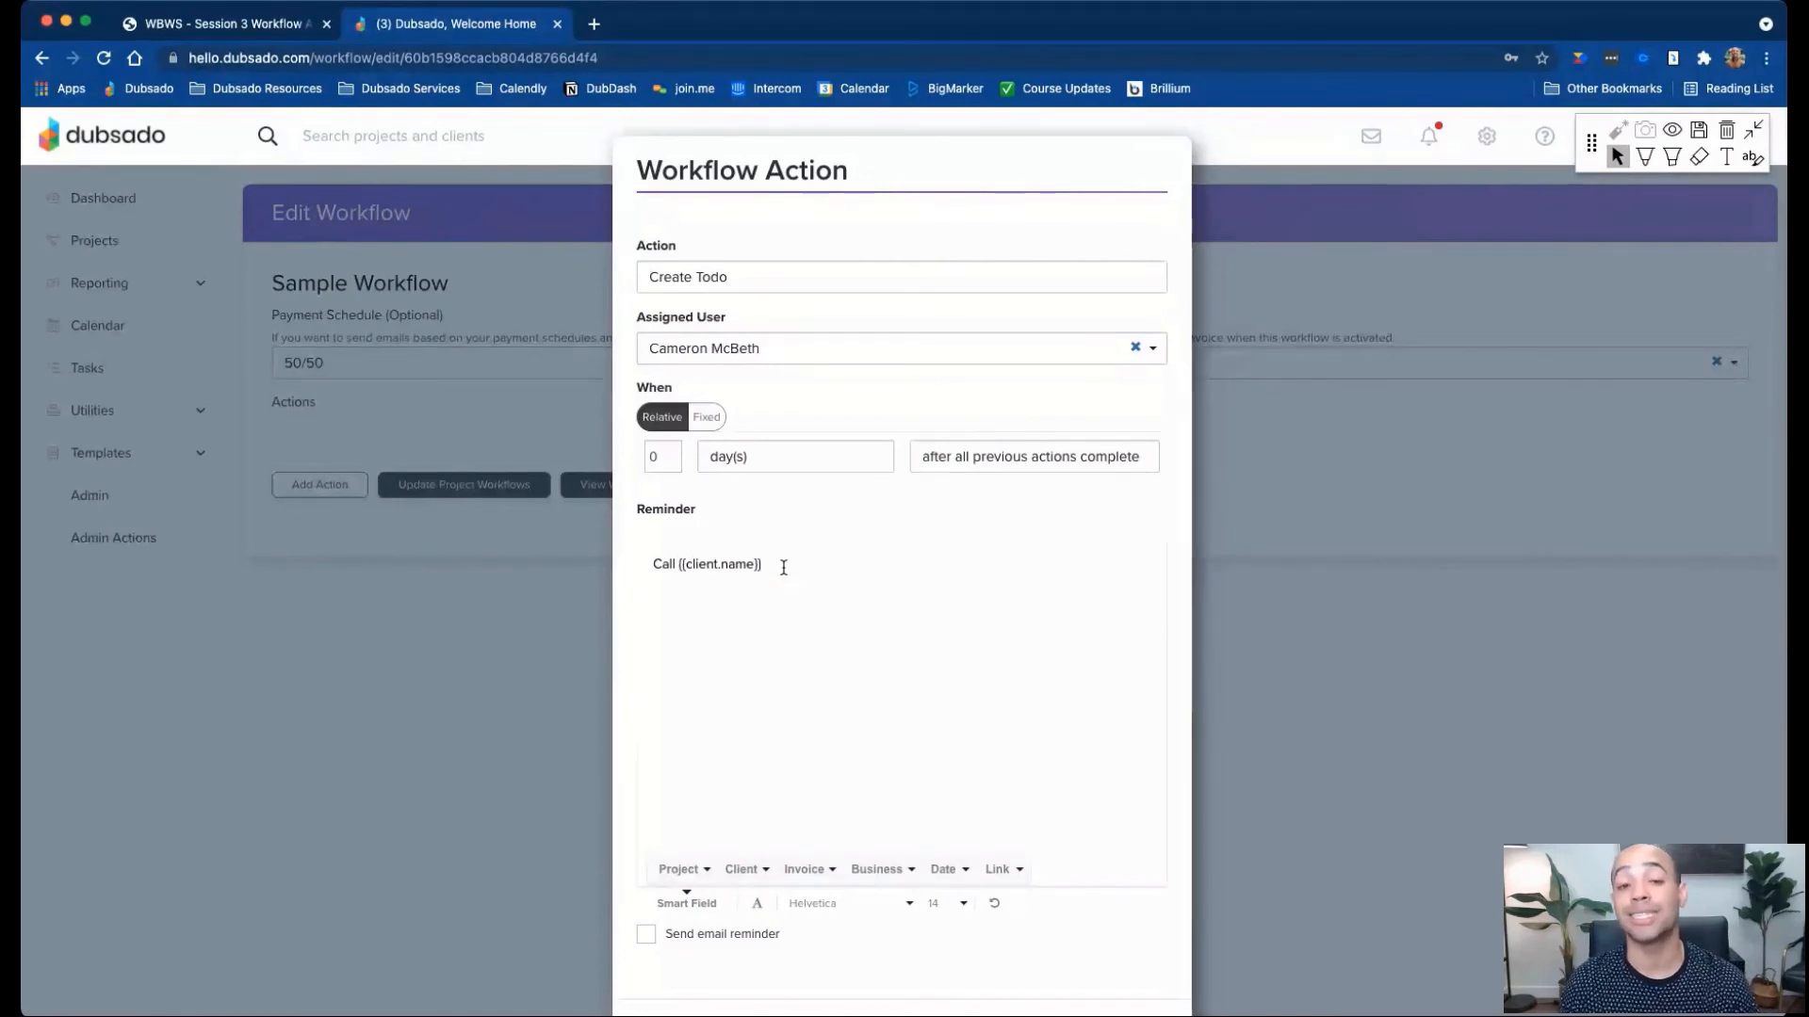
text(-)
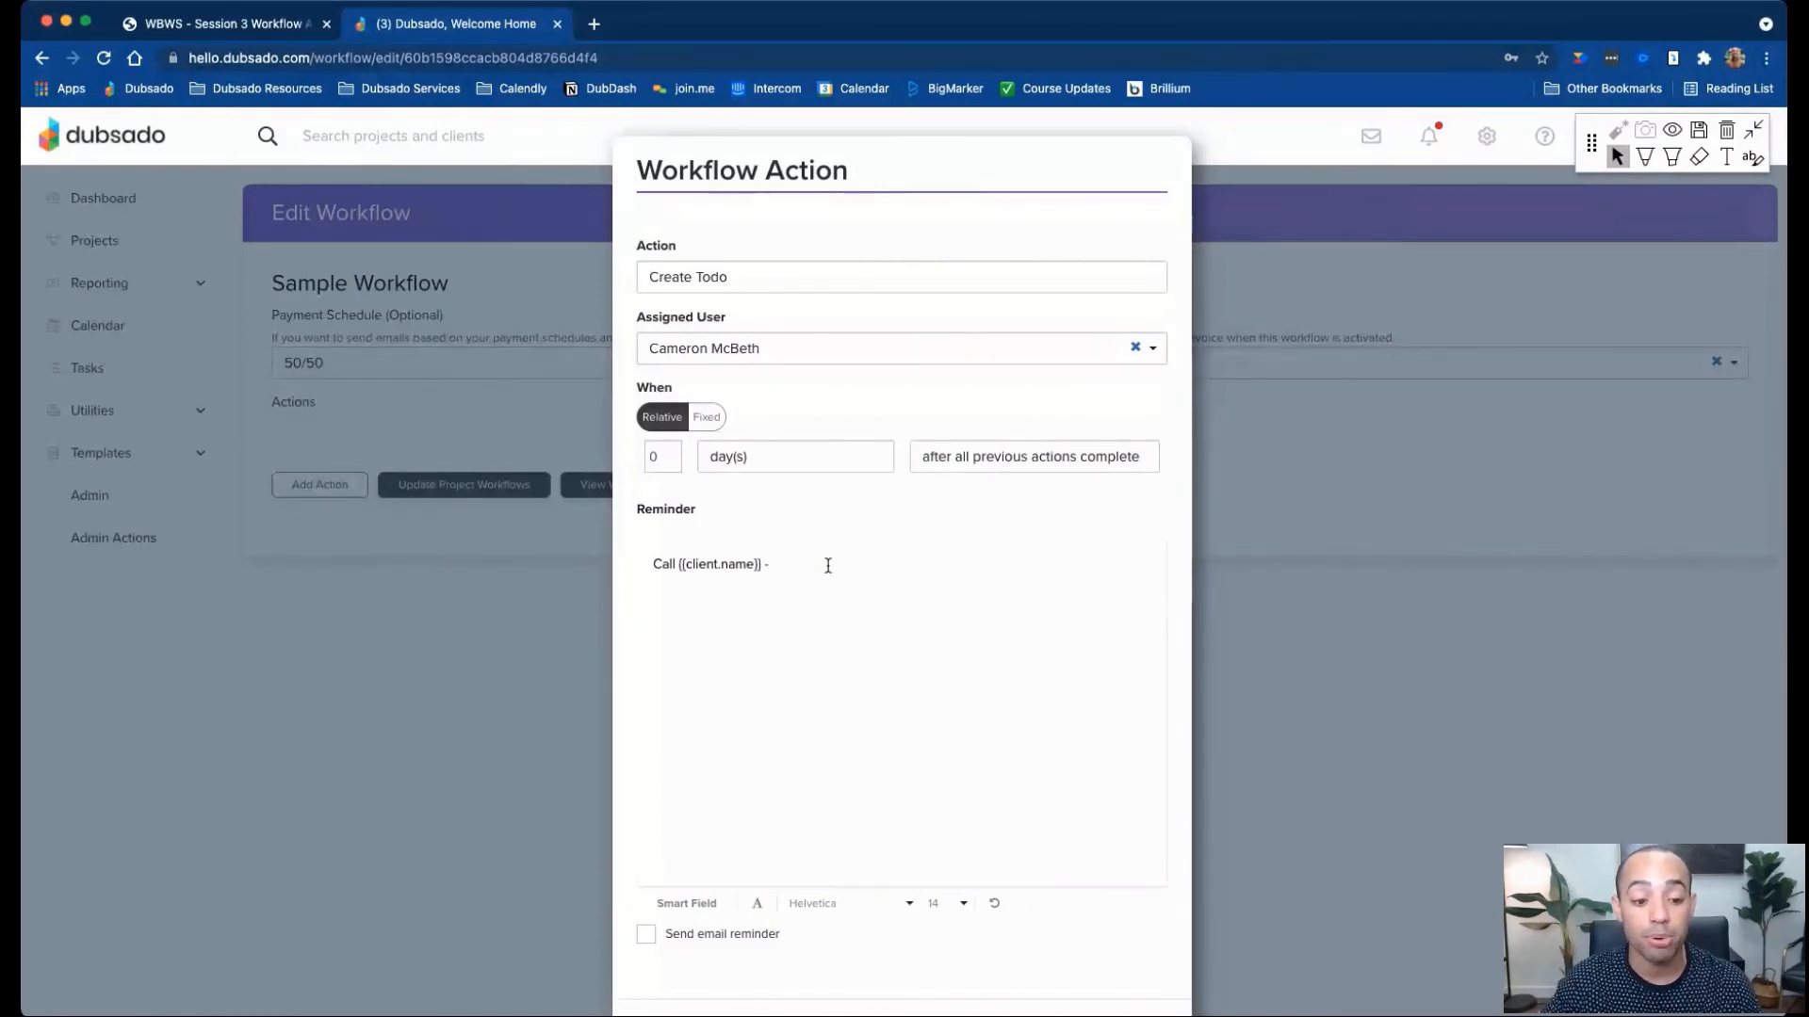
click(687, 900)
click(732, 871)
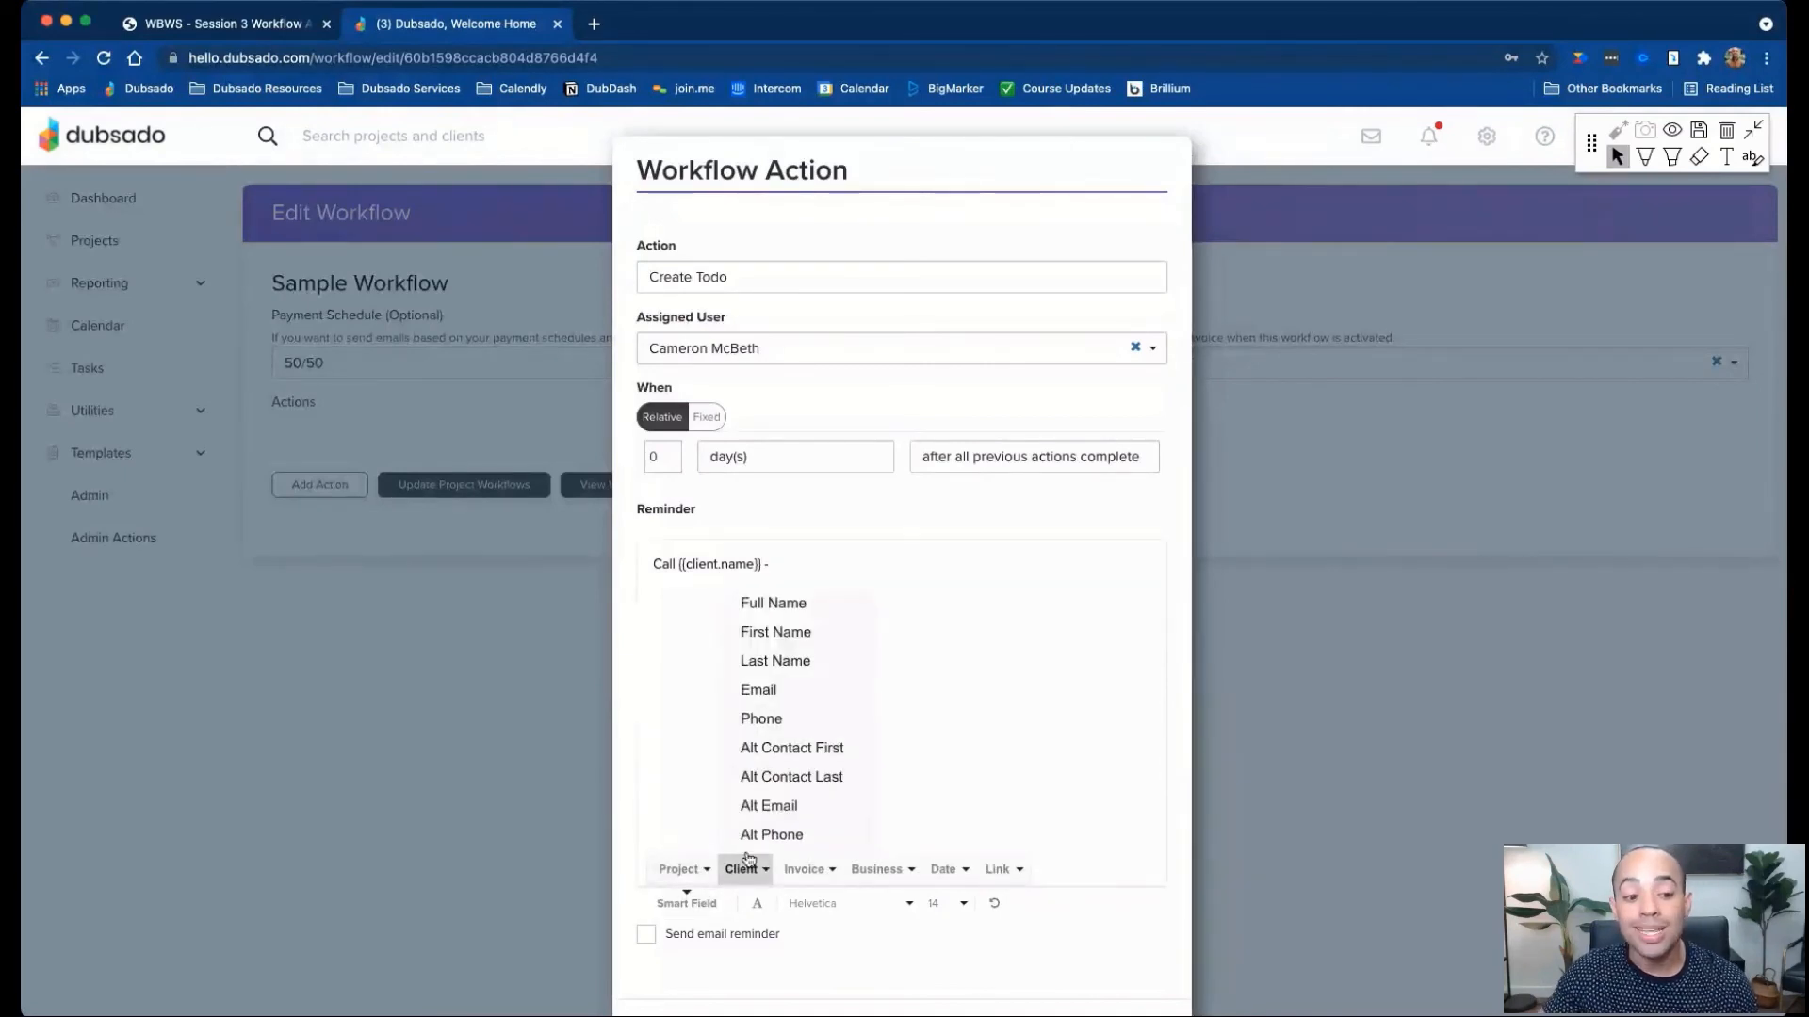
click(775, 718)
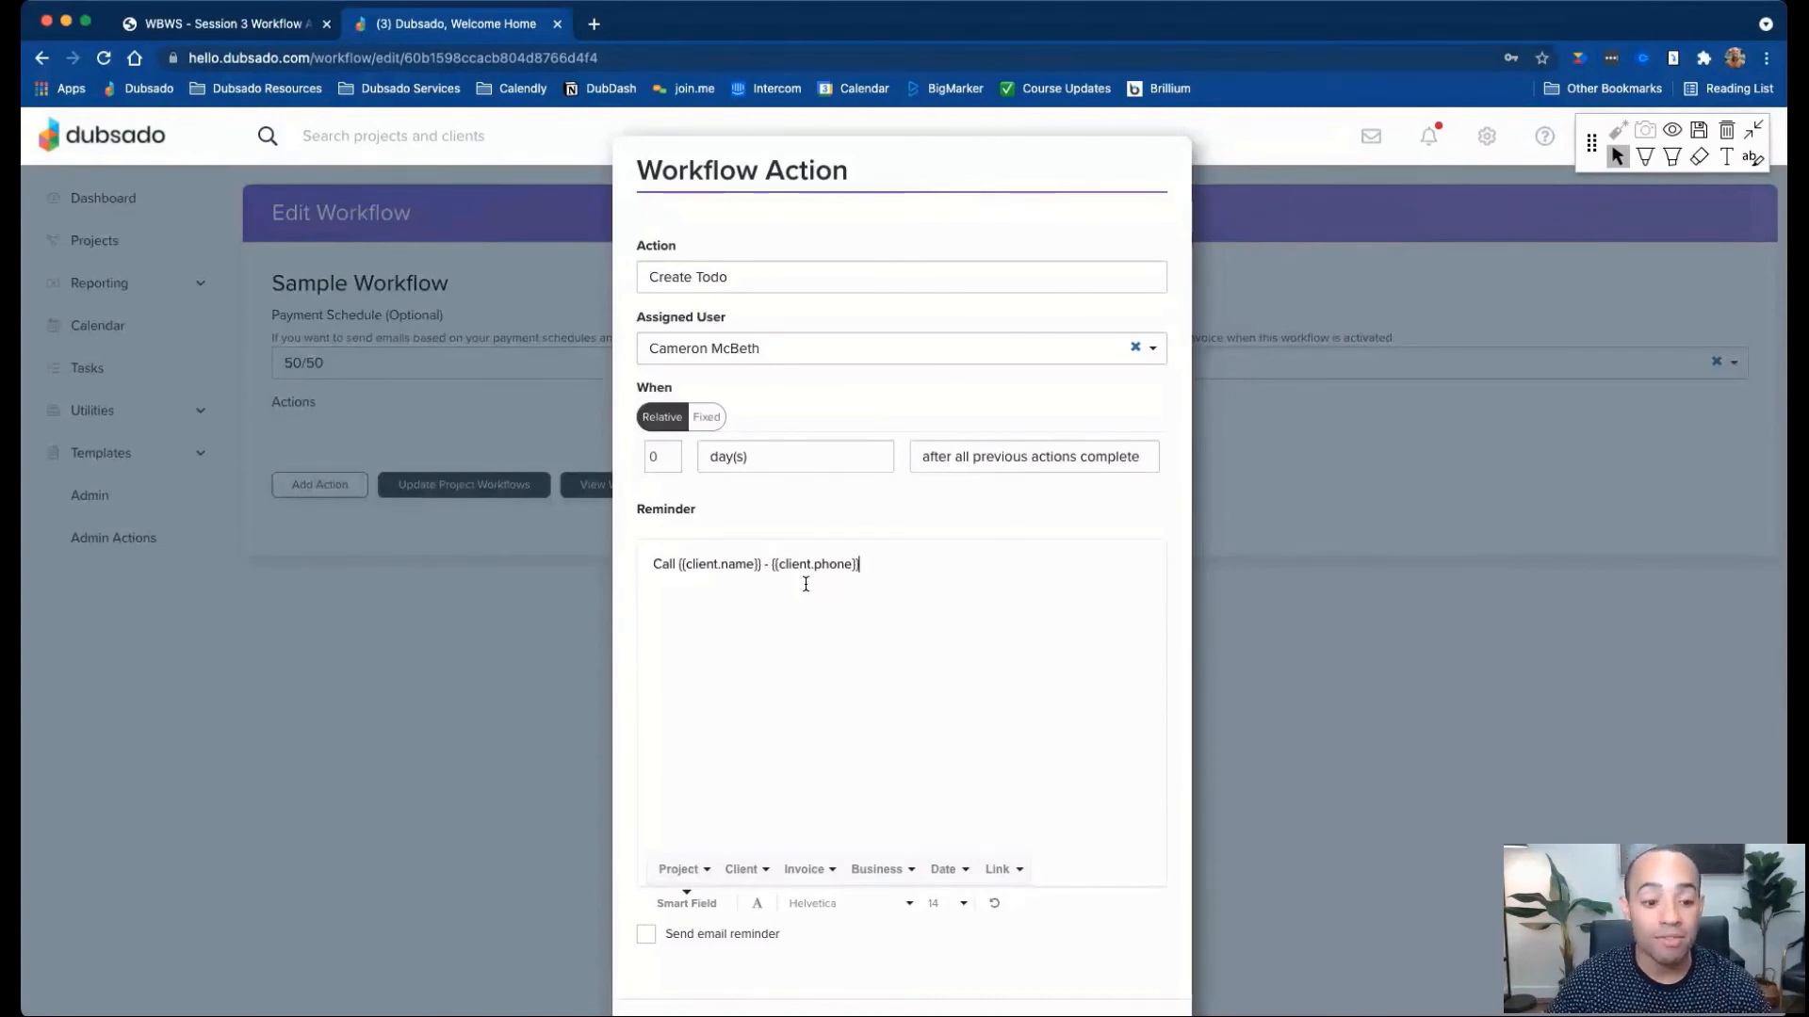
Rewrite the reminder as "Verify the date for the project with", the client full name smart field, a dash and the project start date smart field.
drag(860, 565, 652, 572)
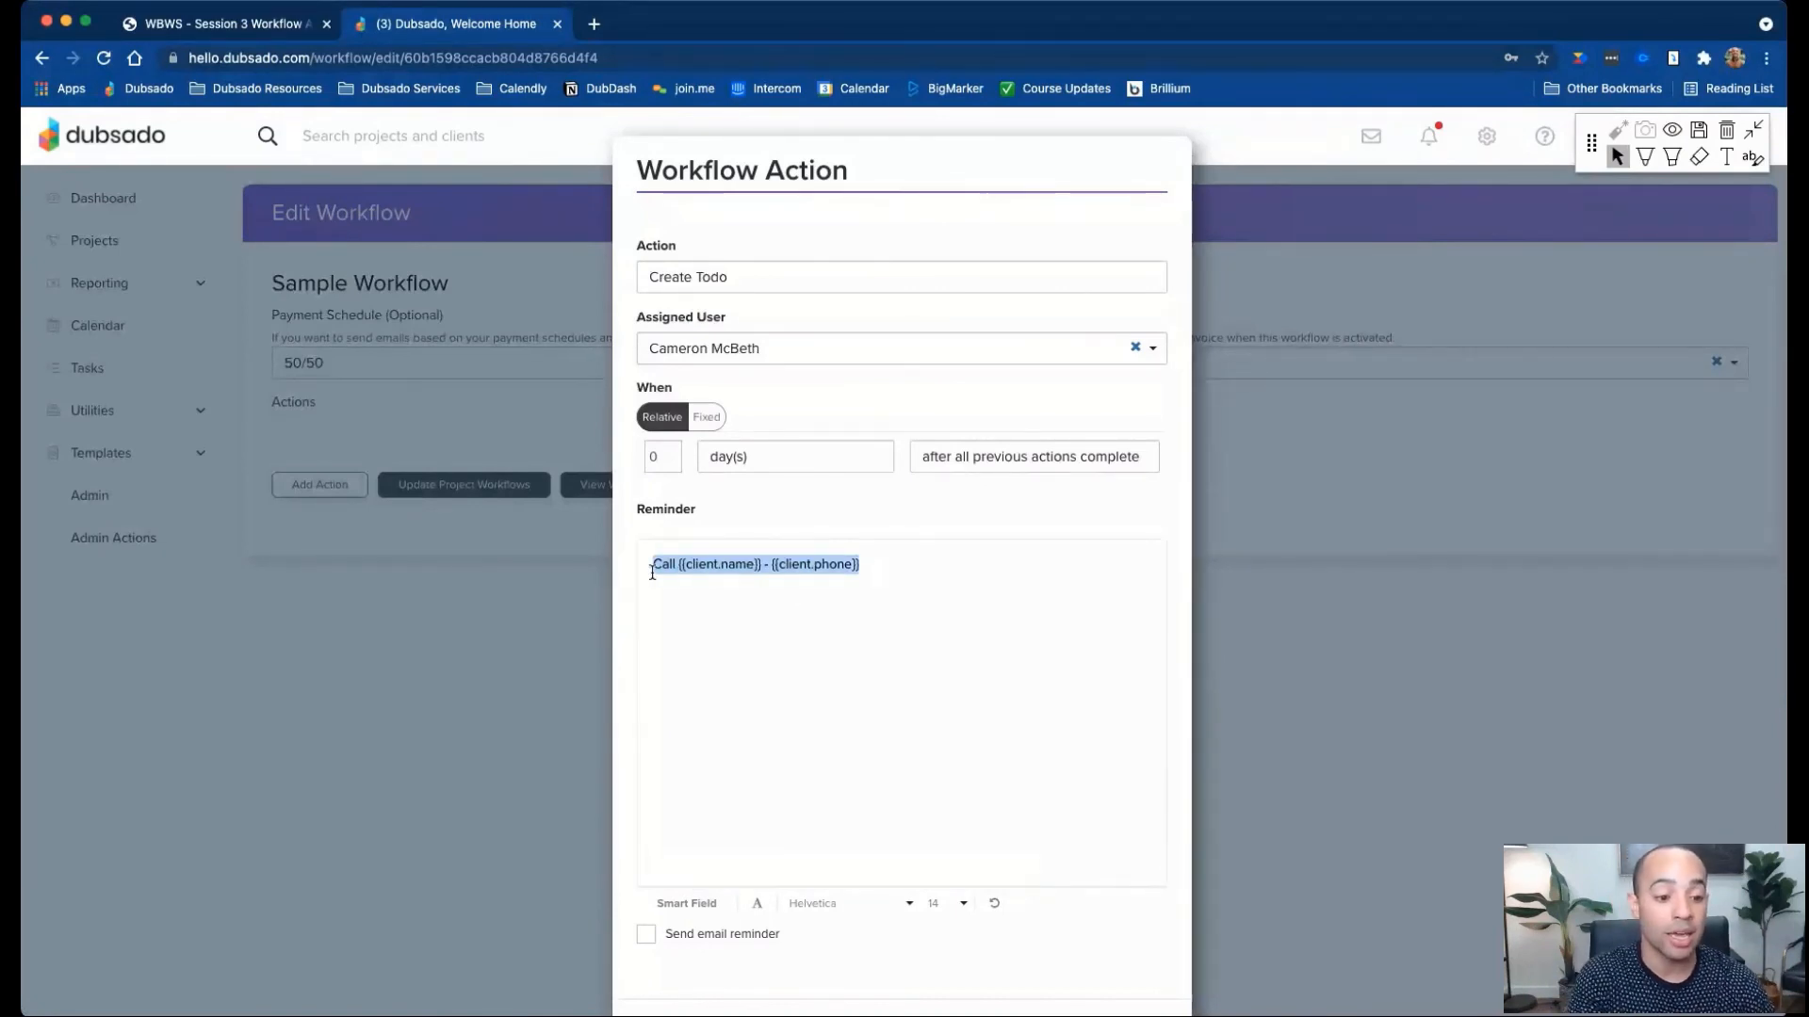
text(Verify the )
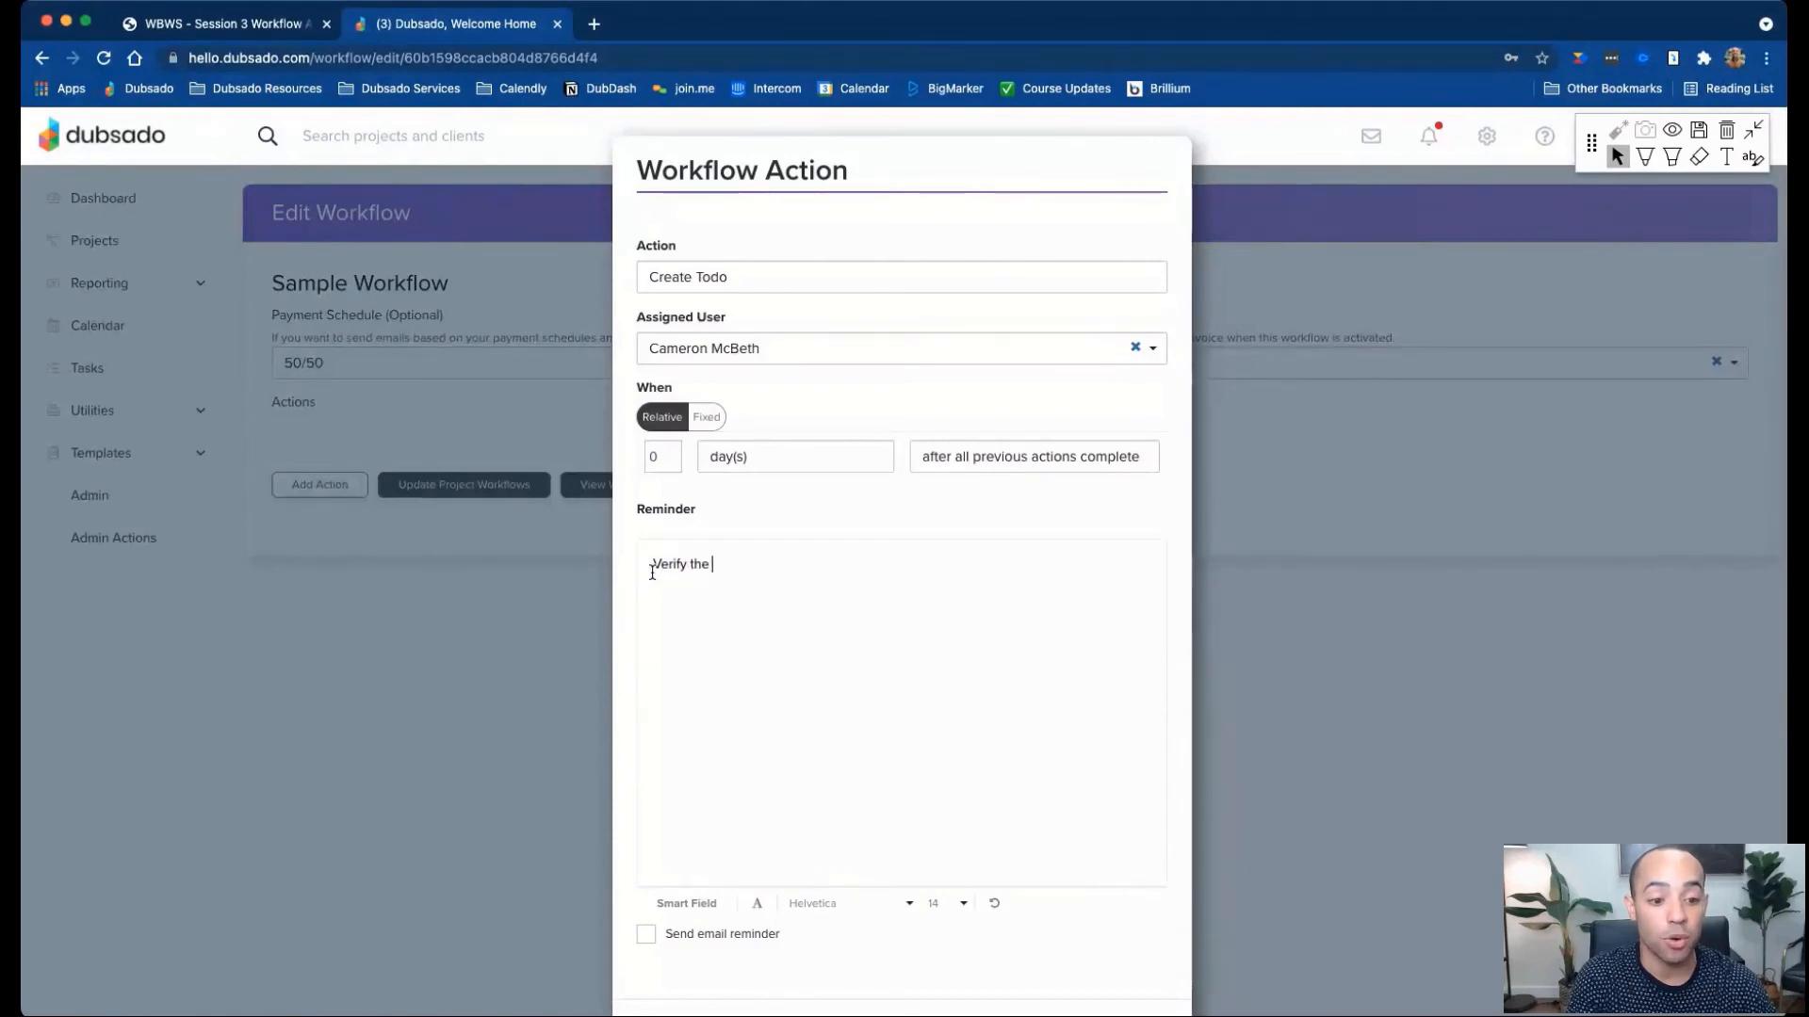
text(date for the project )
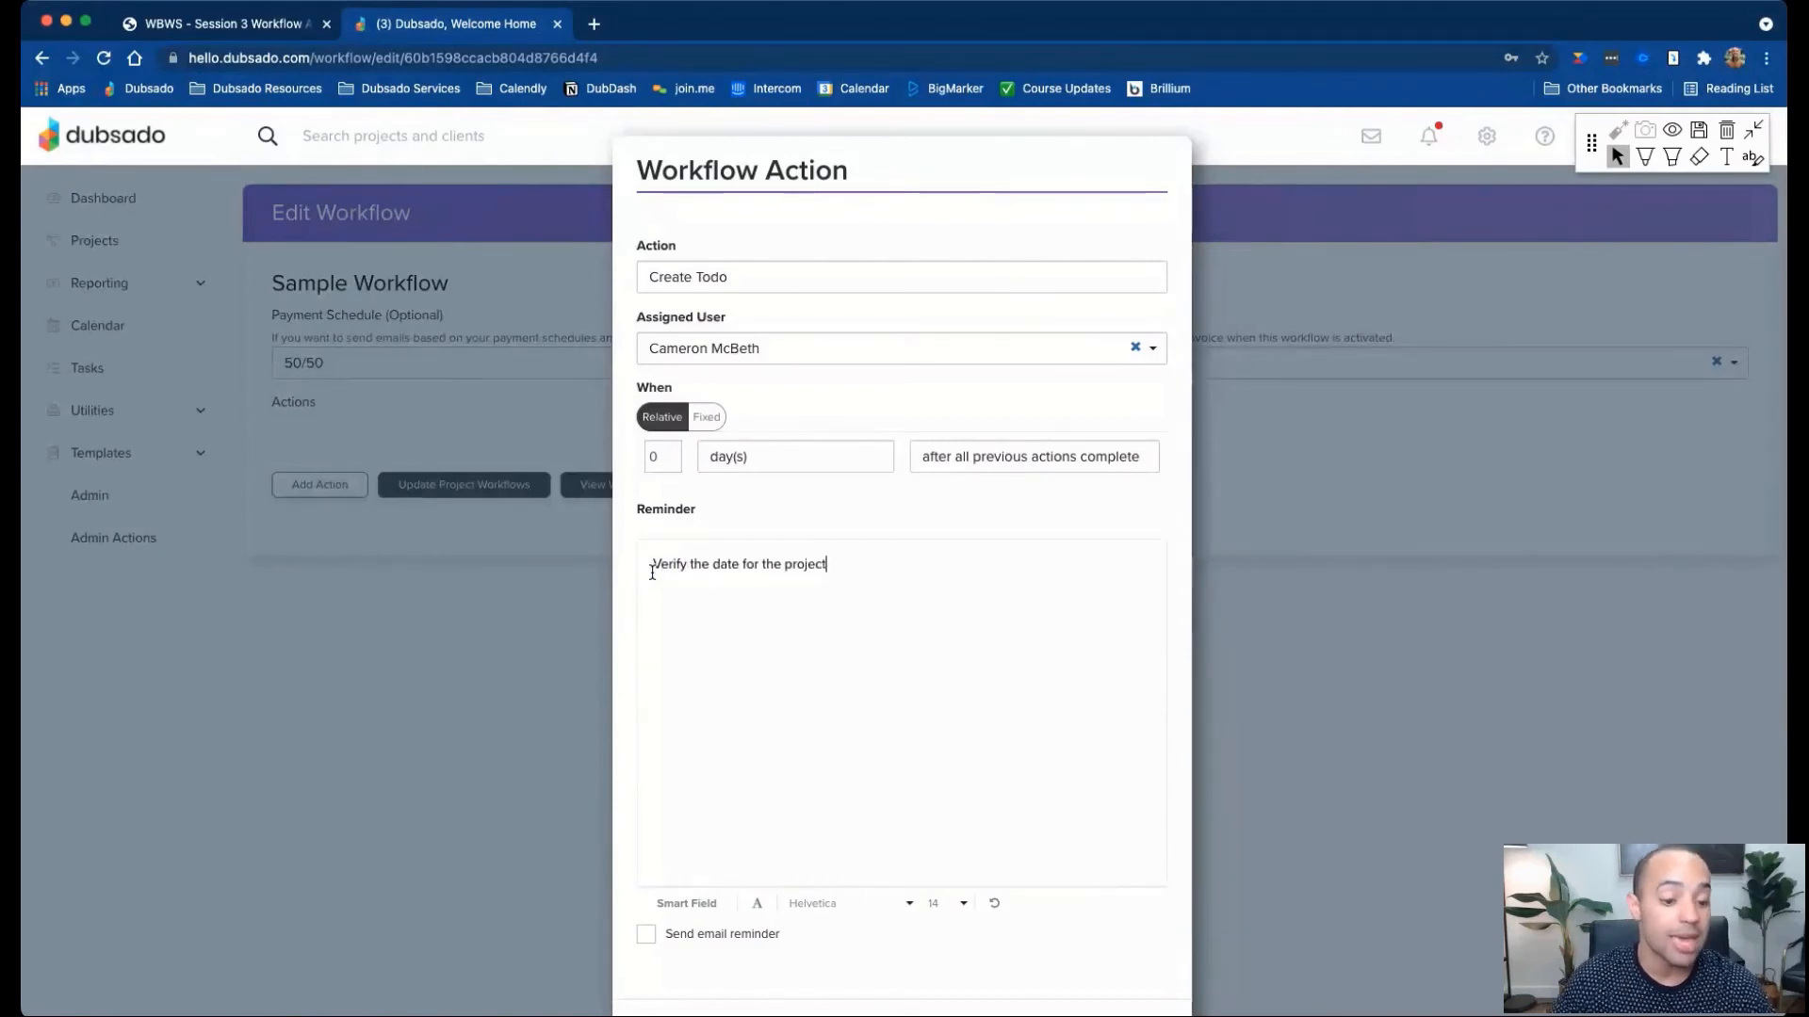
text(with)
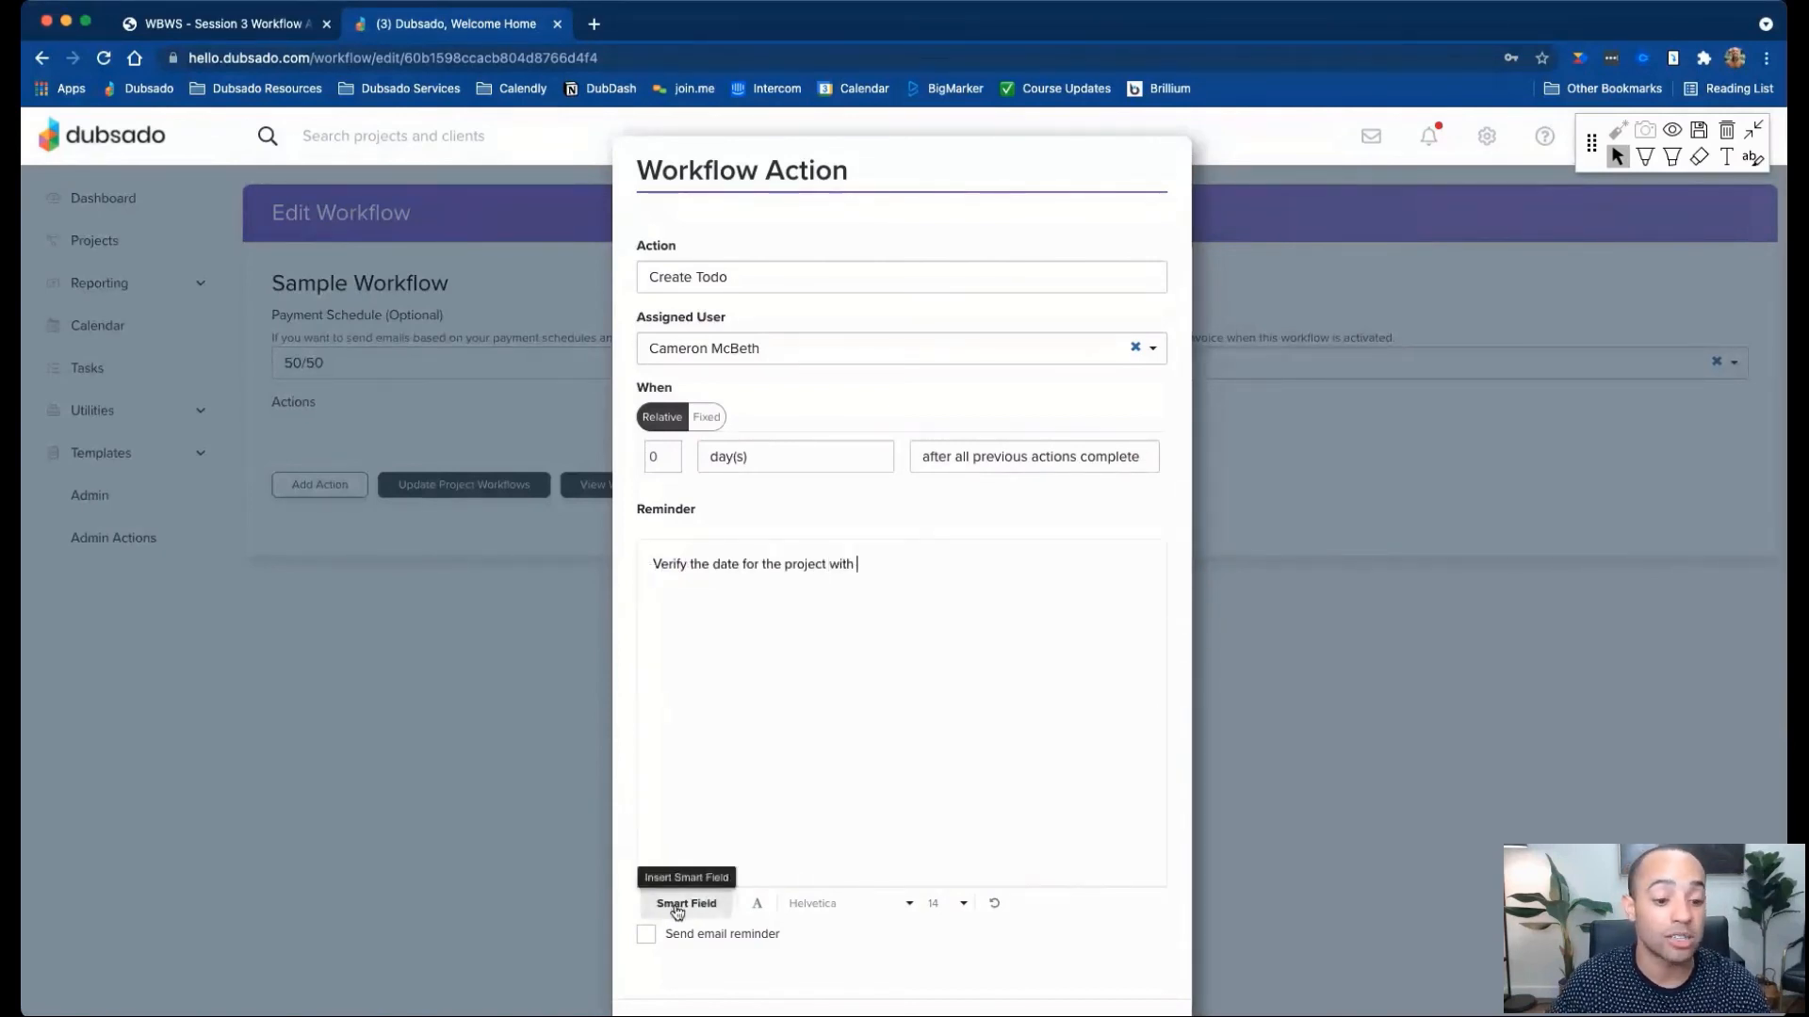
click(686, 904)
click(736, 880)
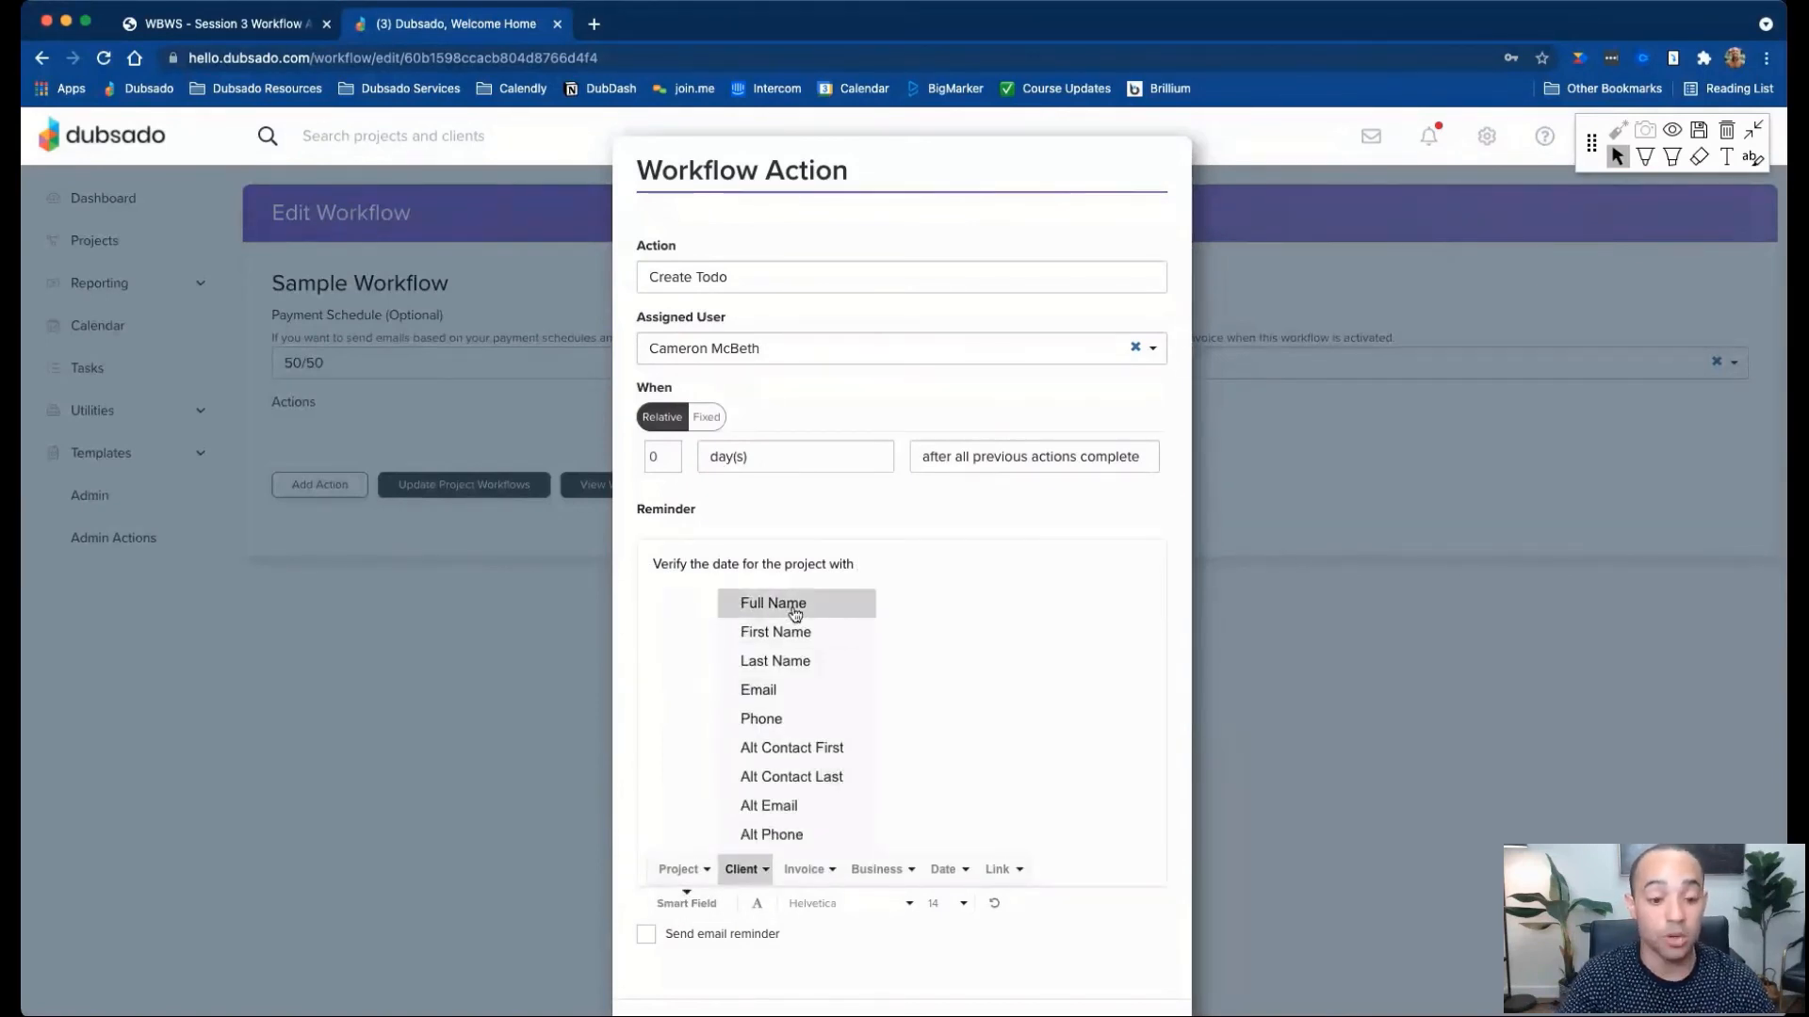
click(793, 605)
text(=)
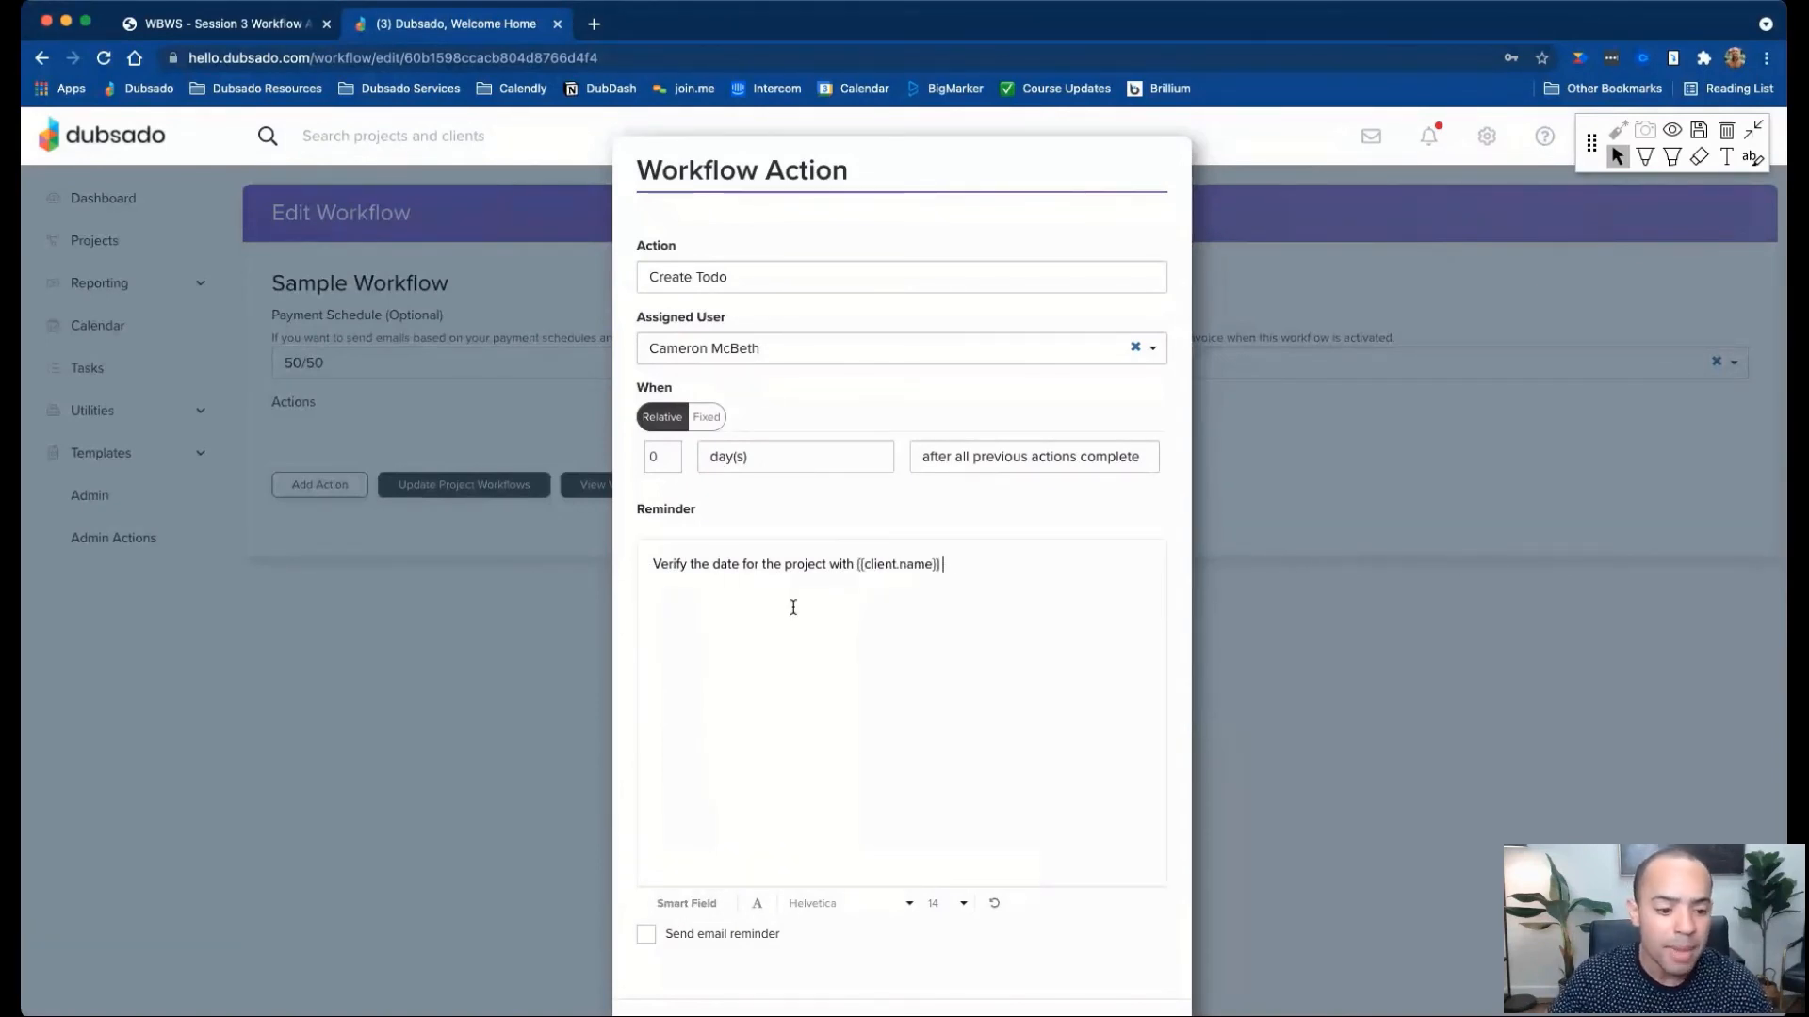
text(-)
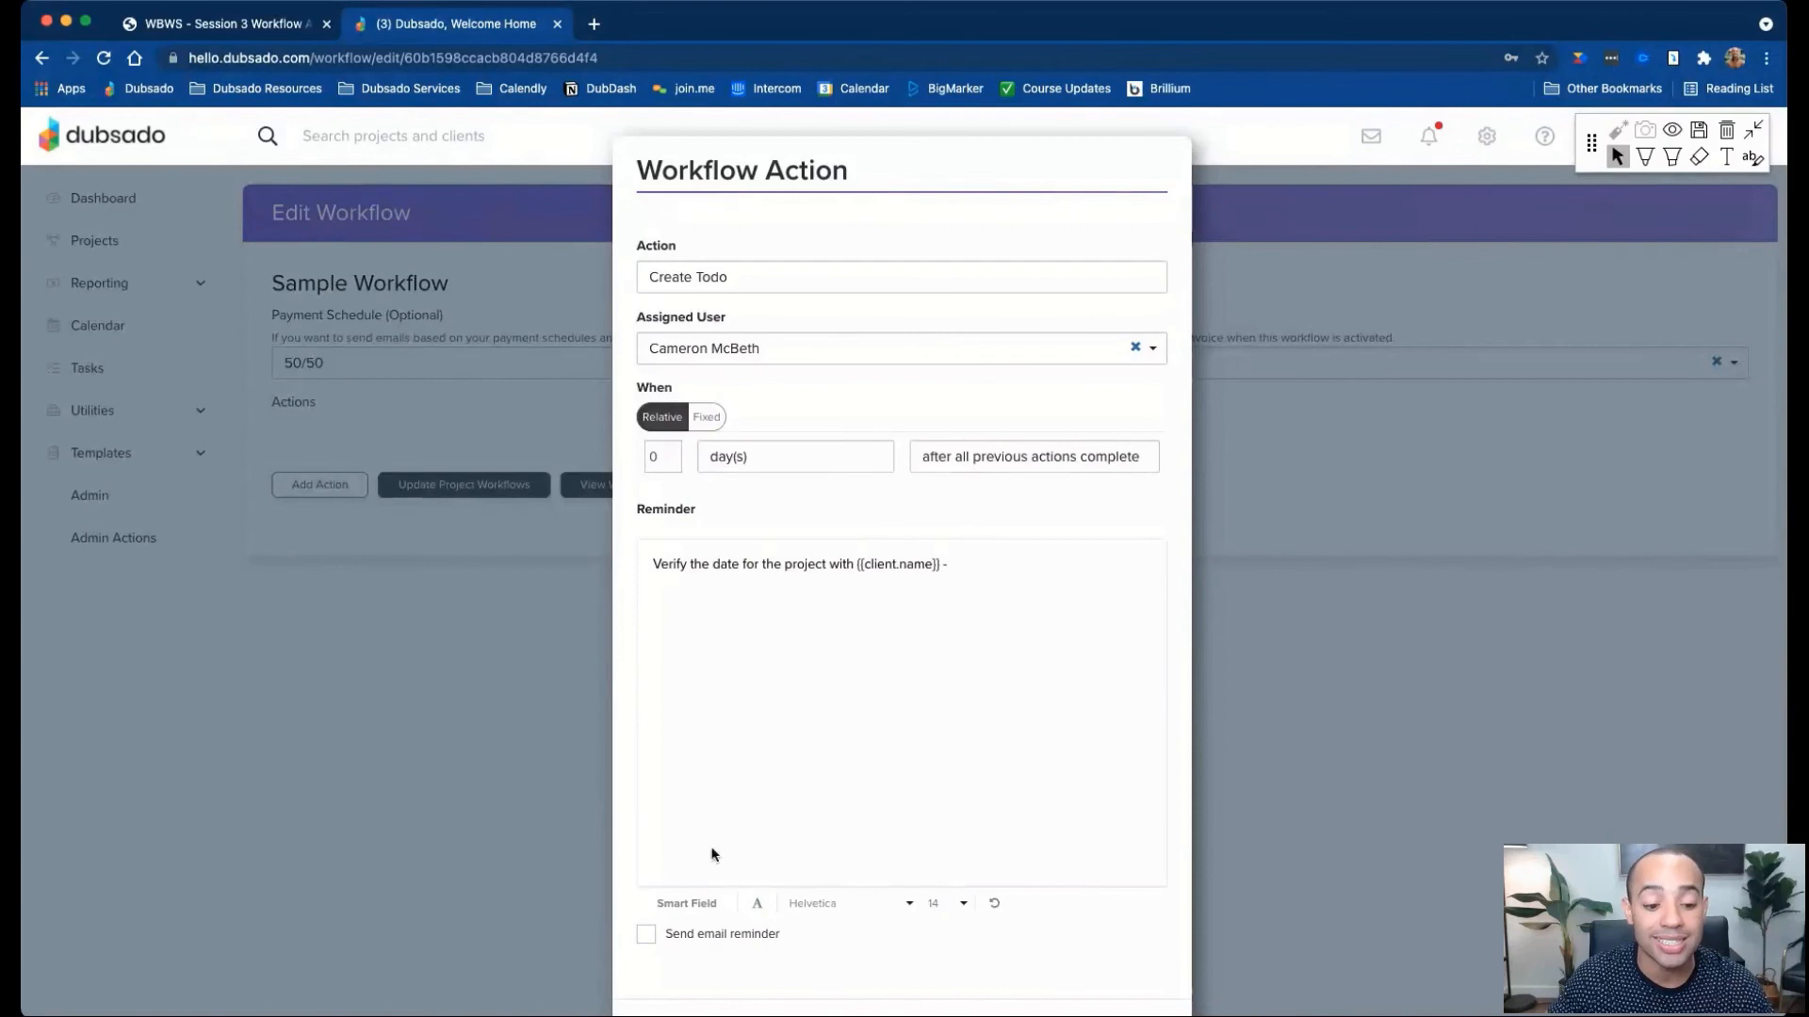
click(698, 903)
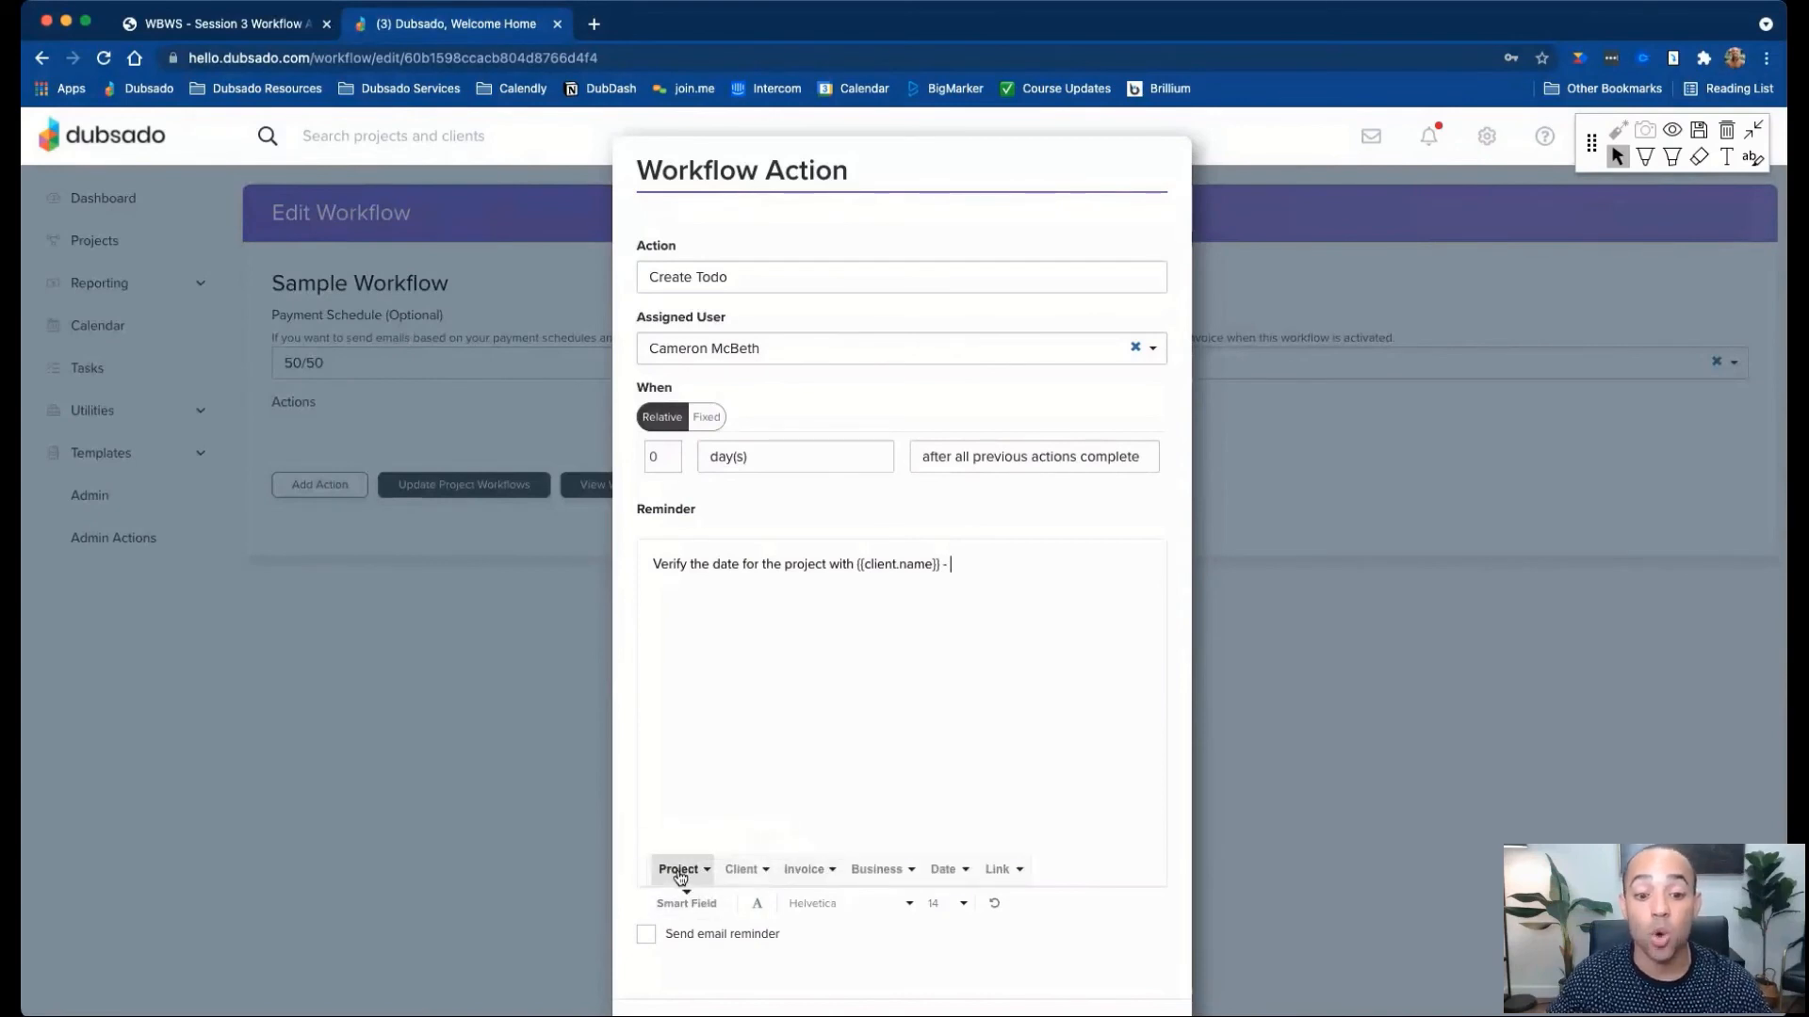
click(678, 871)
click(716, 630)
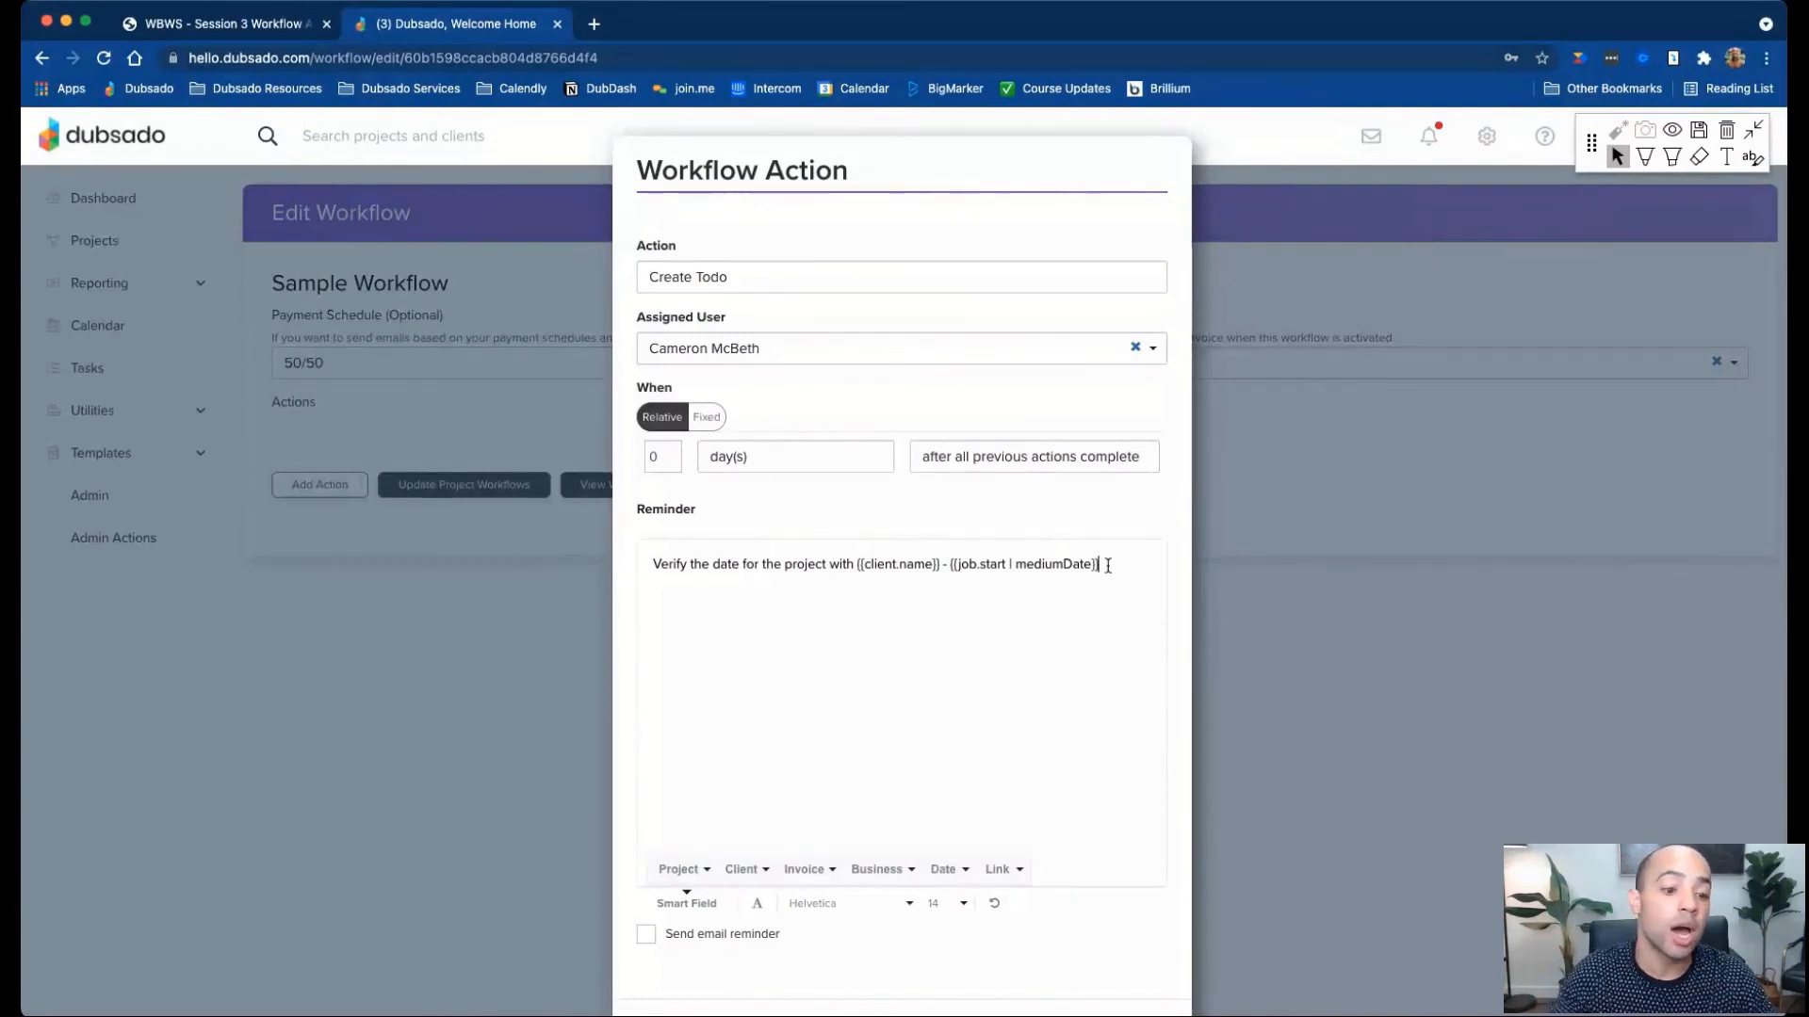
Replace the reminder's ending, including both smart fields, with "with client" and enable the email reminder.
drag(1108, 565, 829, 571)
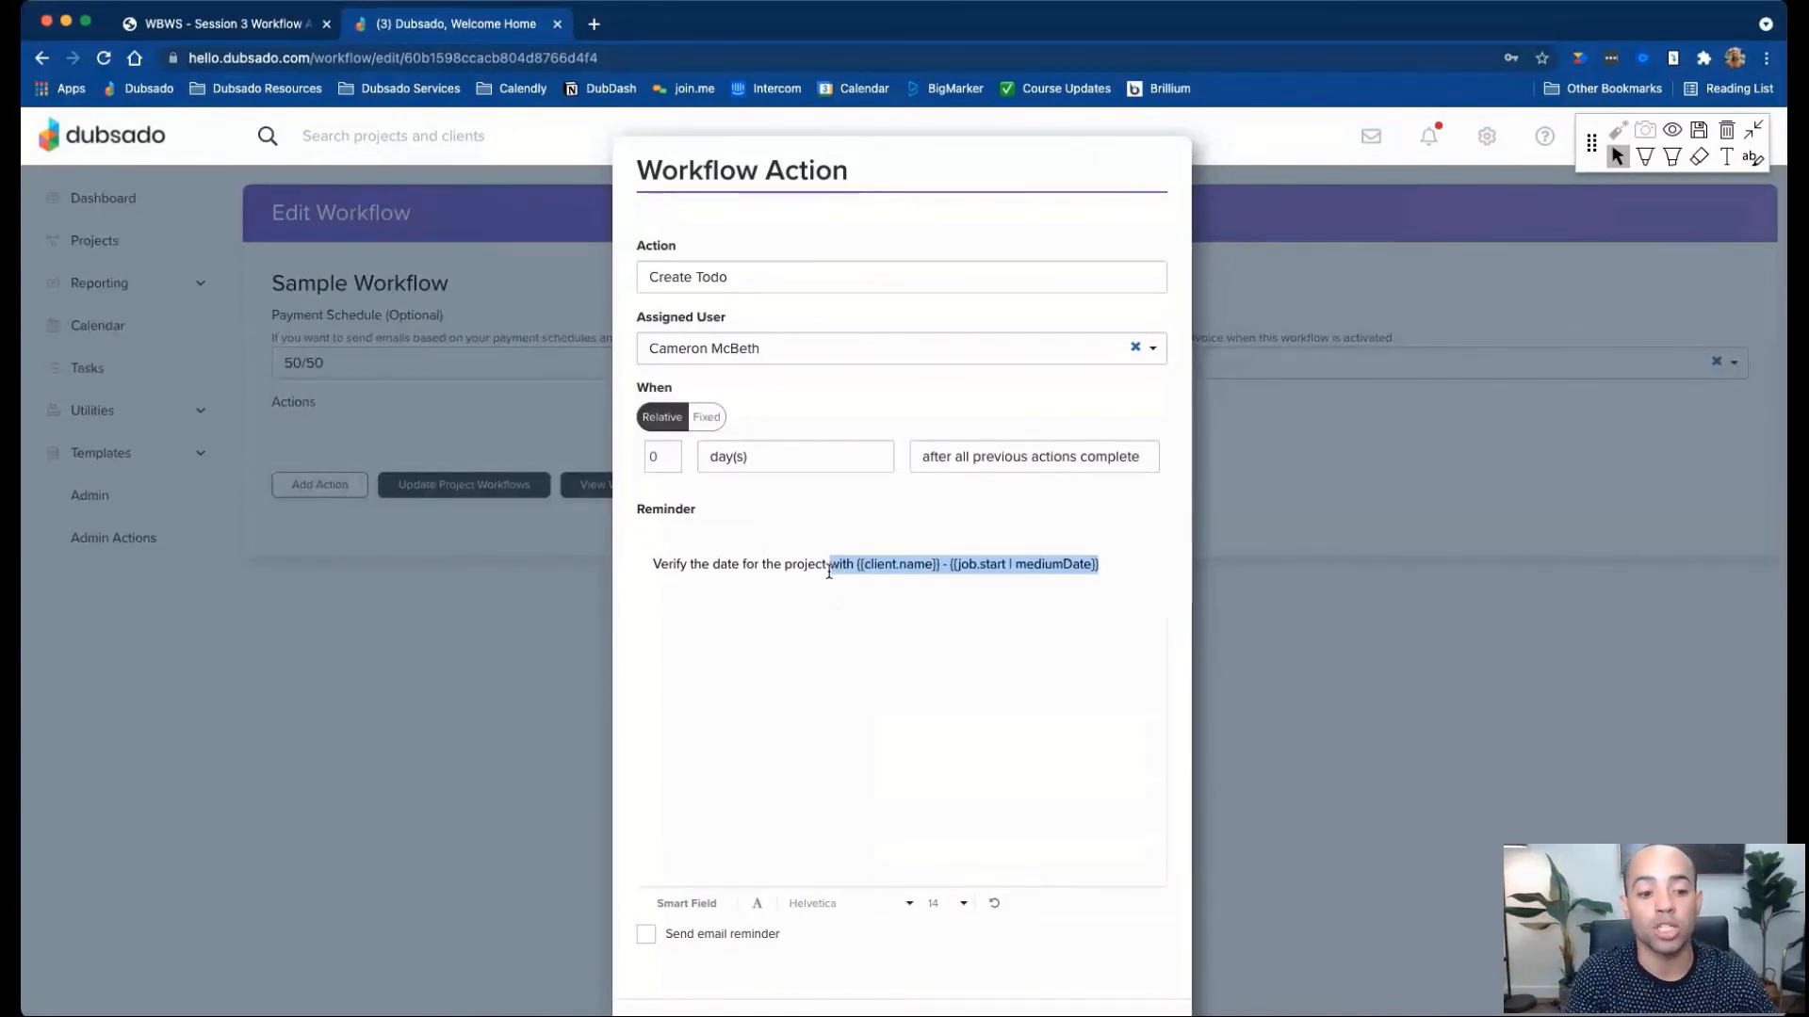
key(BackSpace)
text(with client)
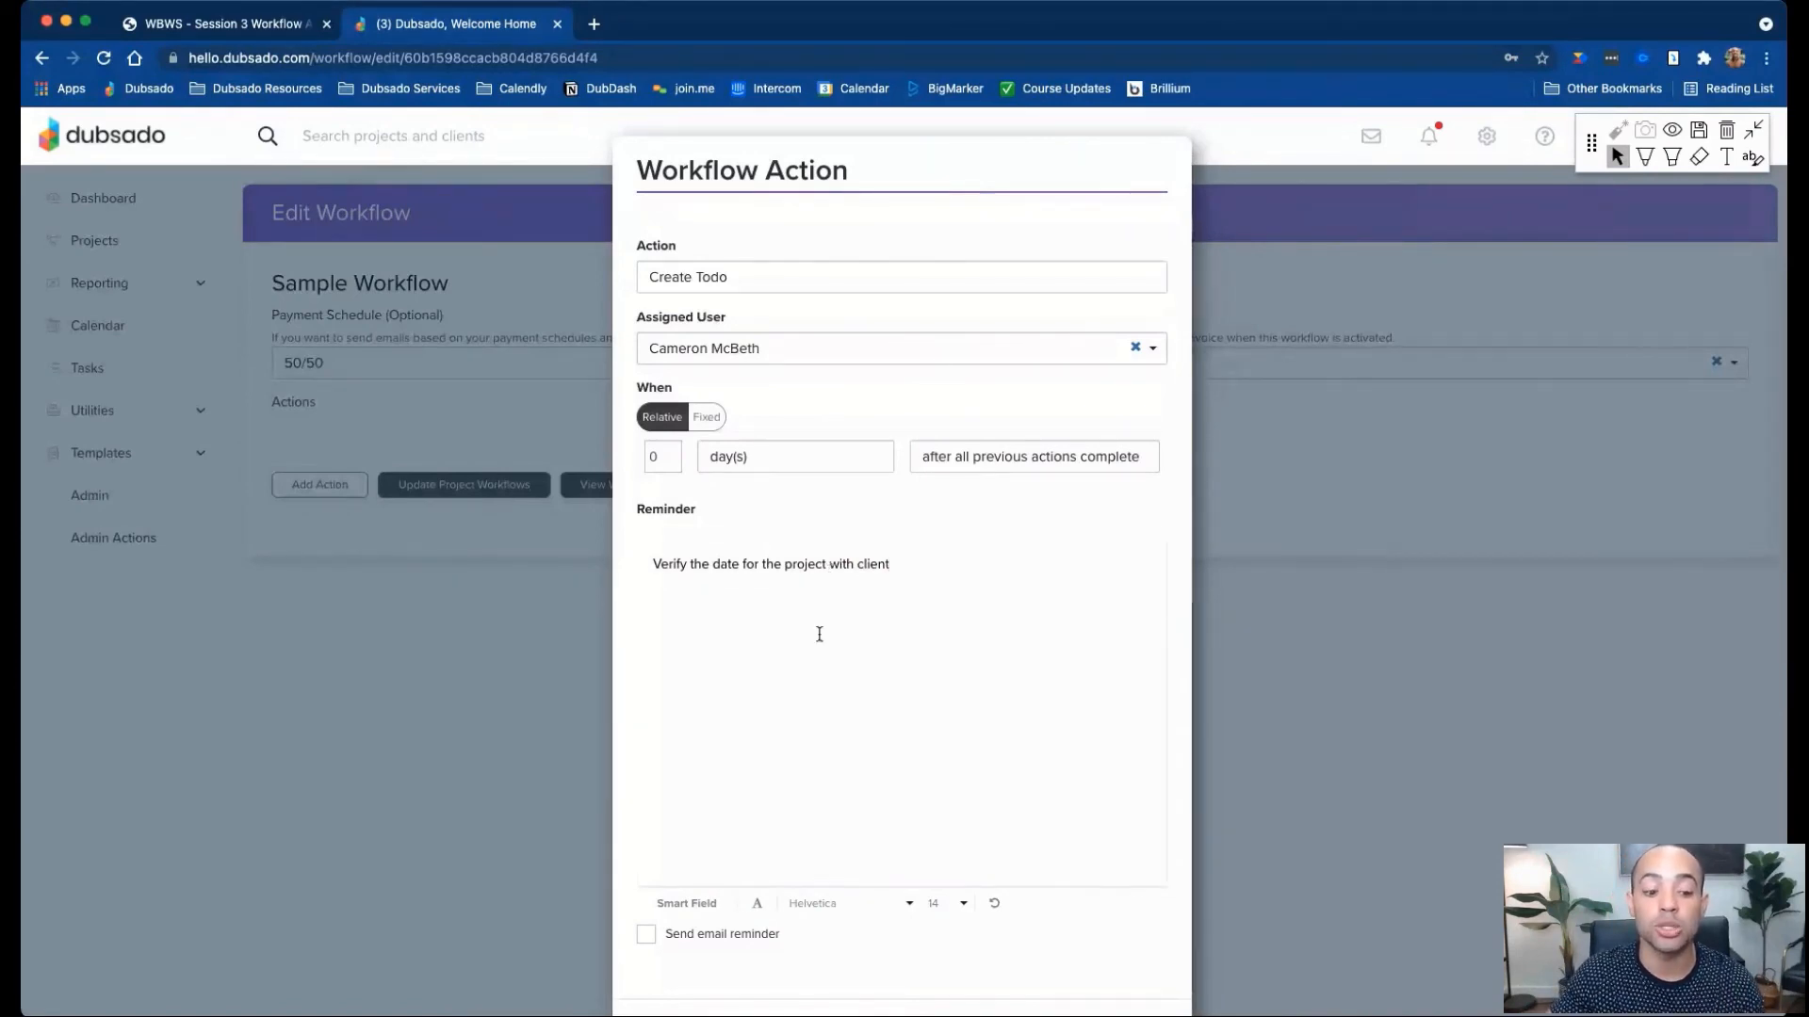
scroll(795, 780, down, 2)
click(646, 859)
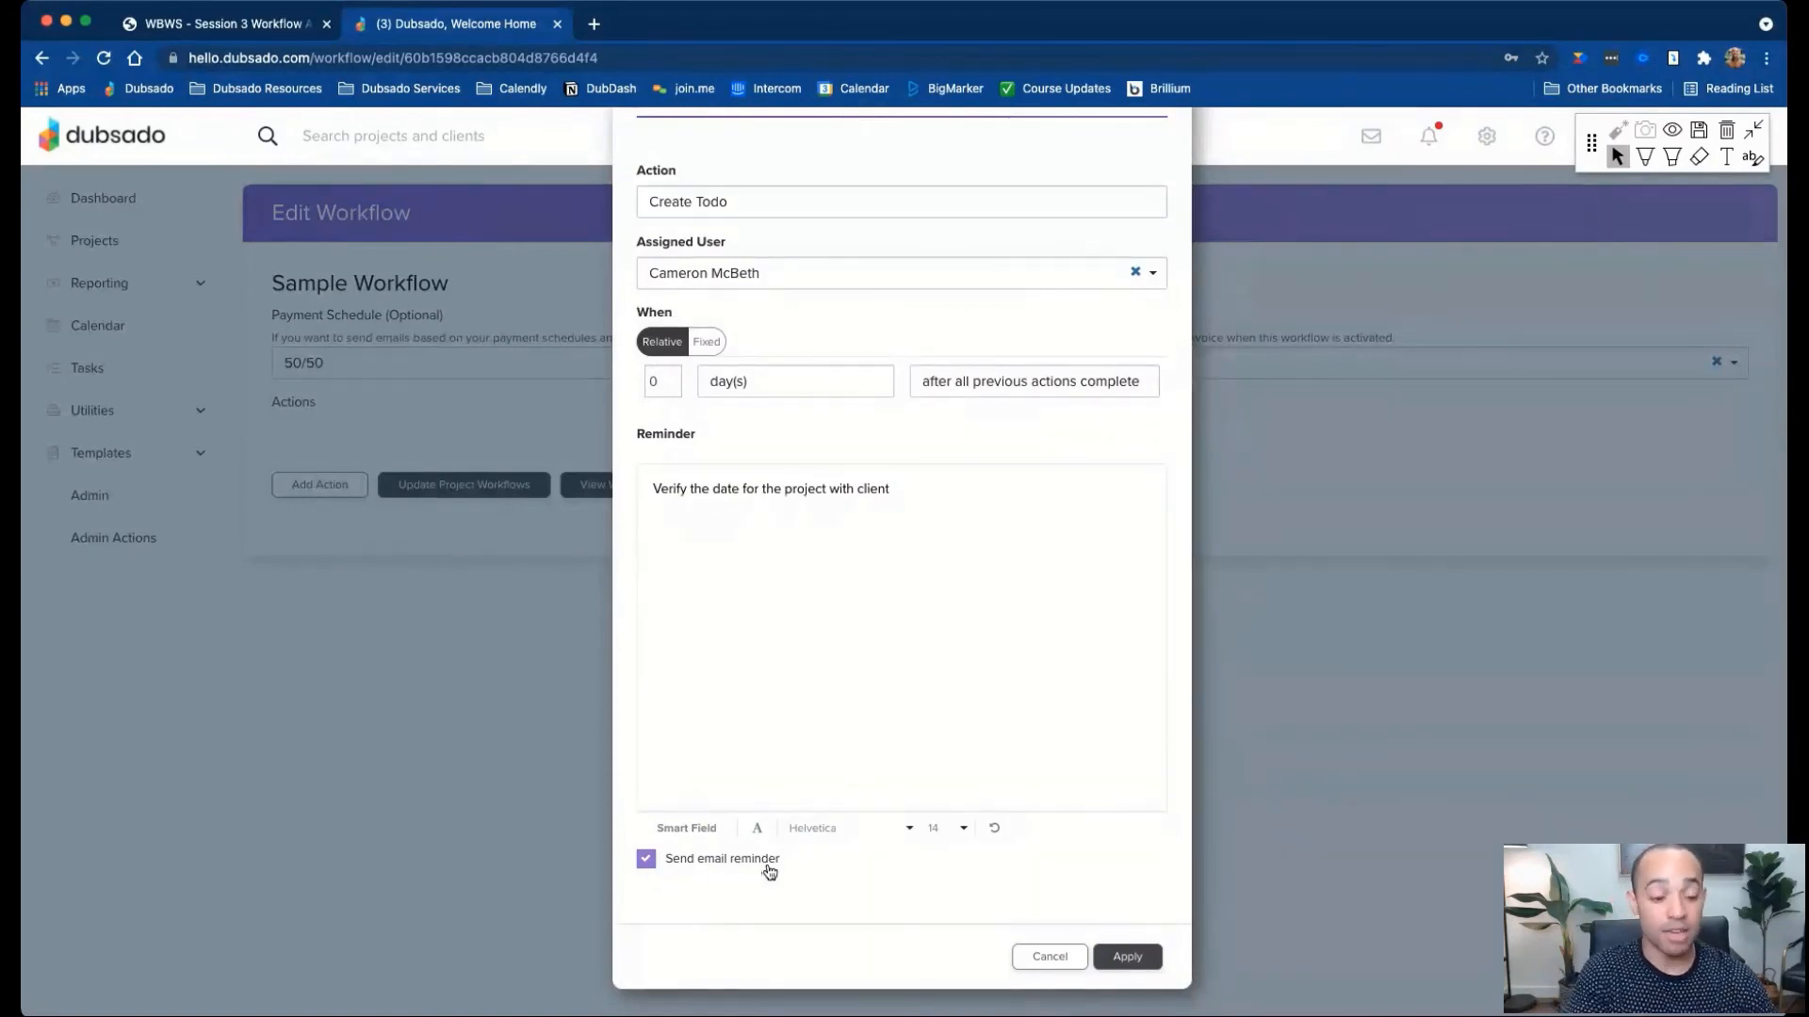
Replace the whole reminder with "Call", the client full name smart field, a dash and the client phone smart field.
drag(945, 483, 644, 486)
text(Call)
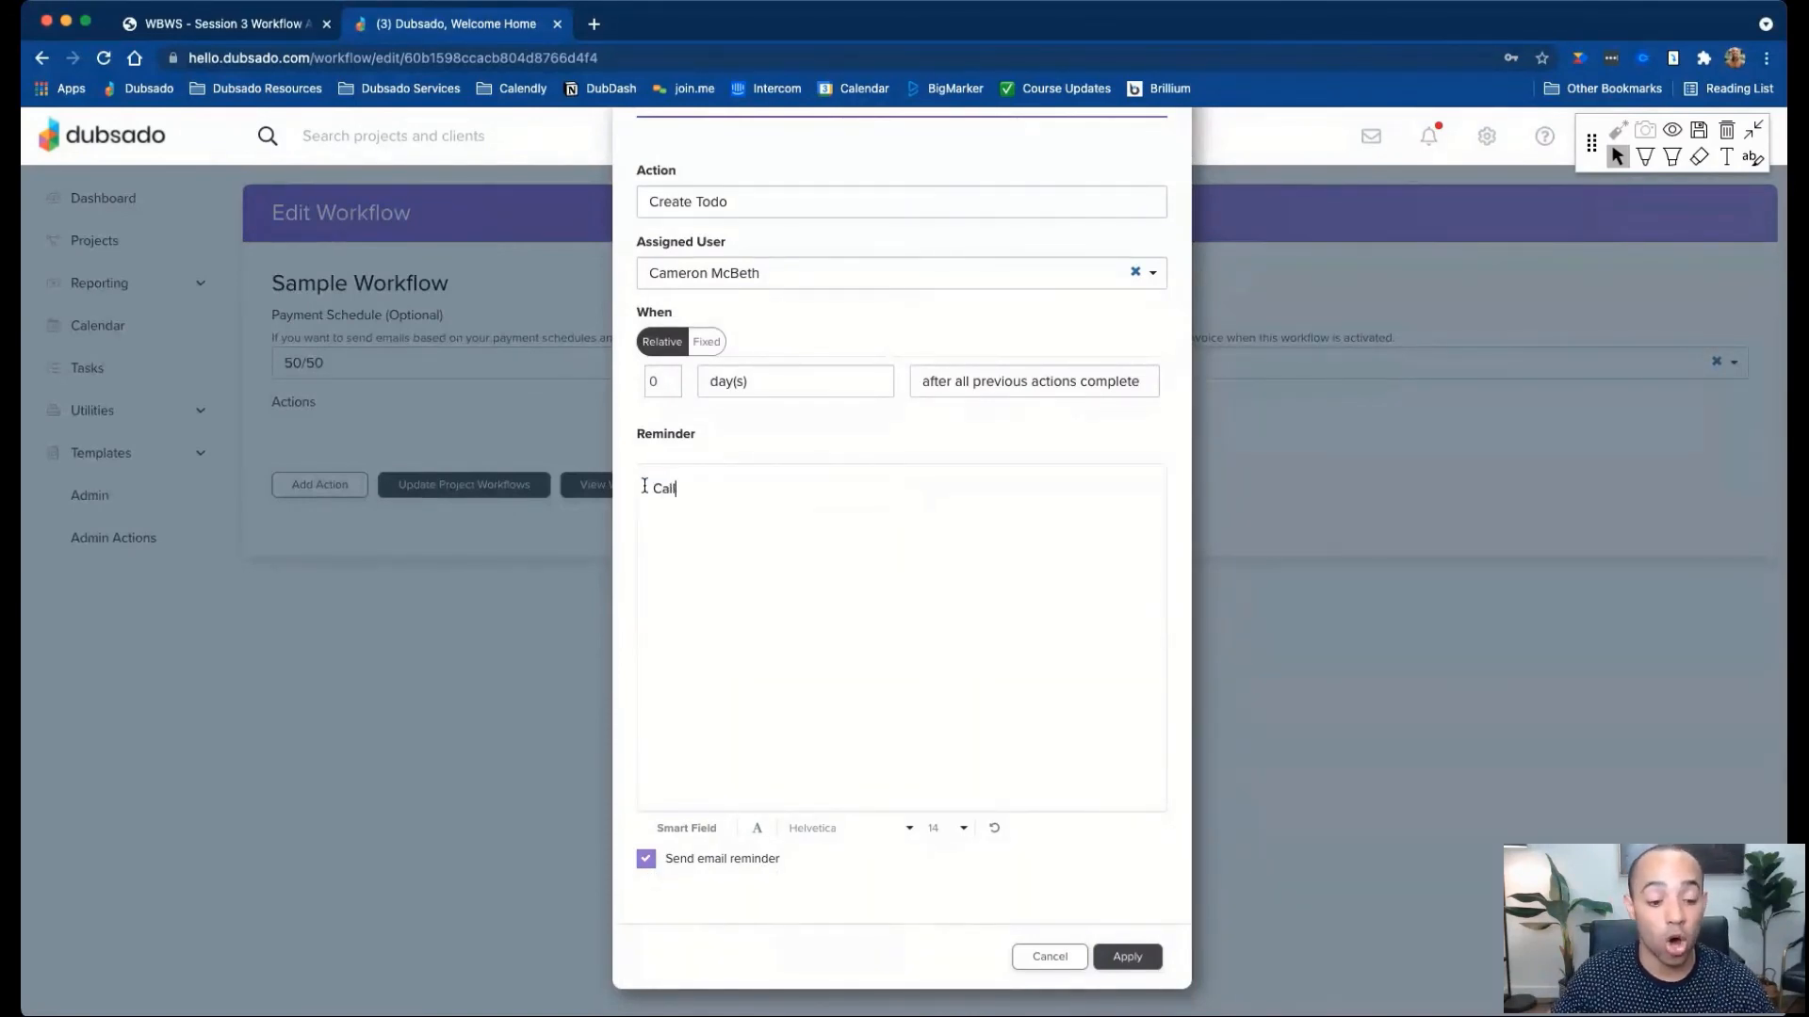
click(687, 828)
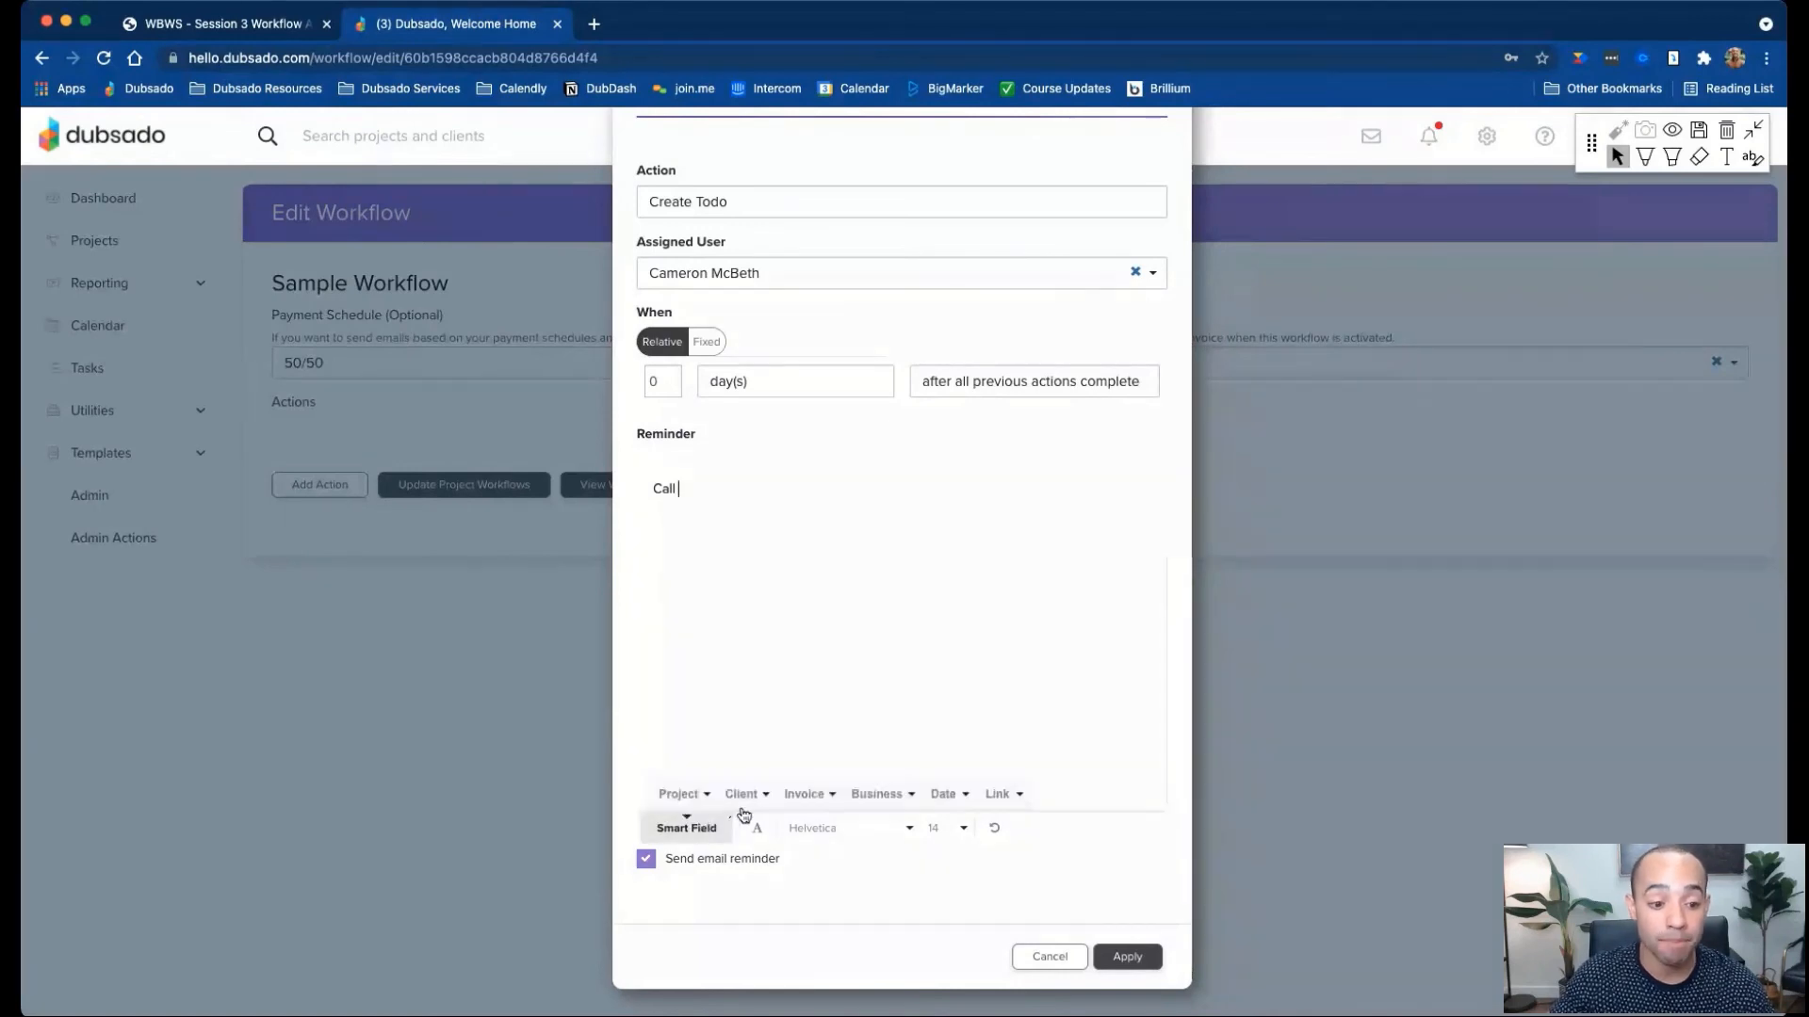
click(791, 527)
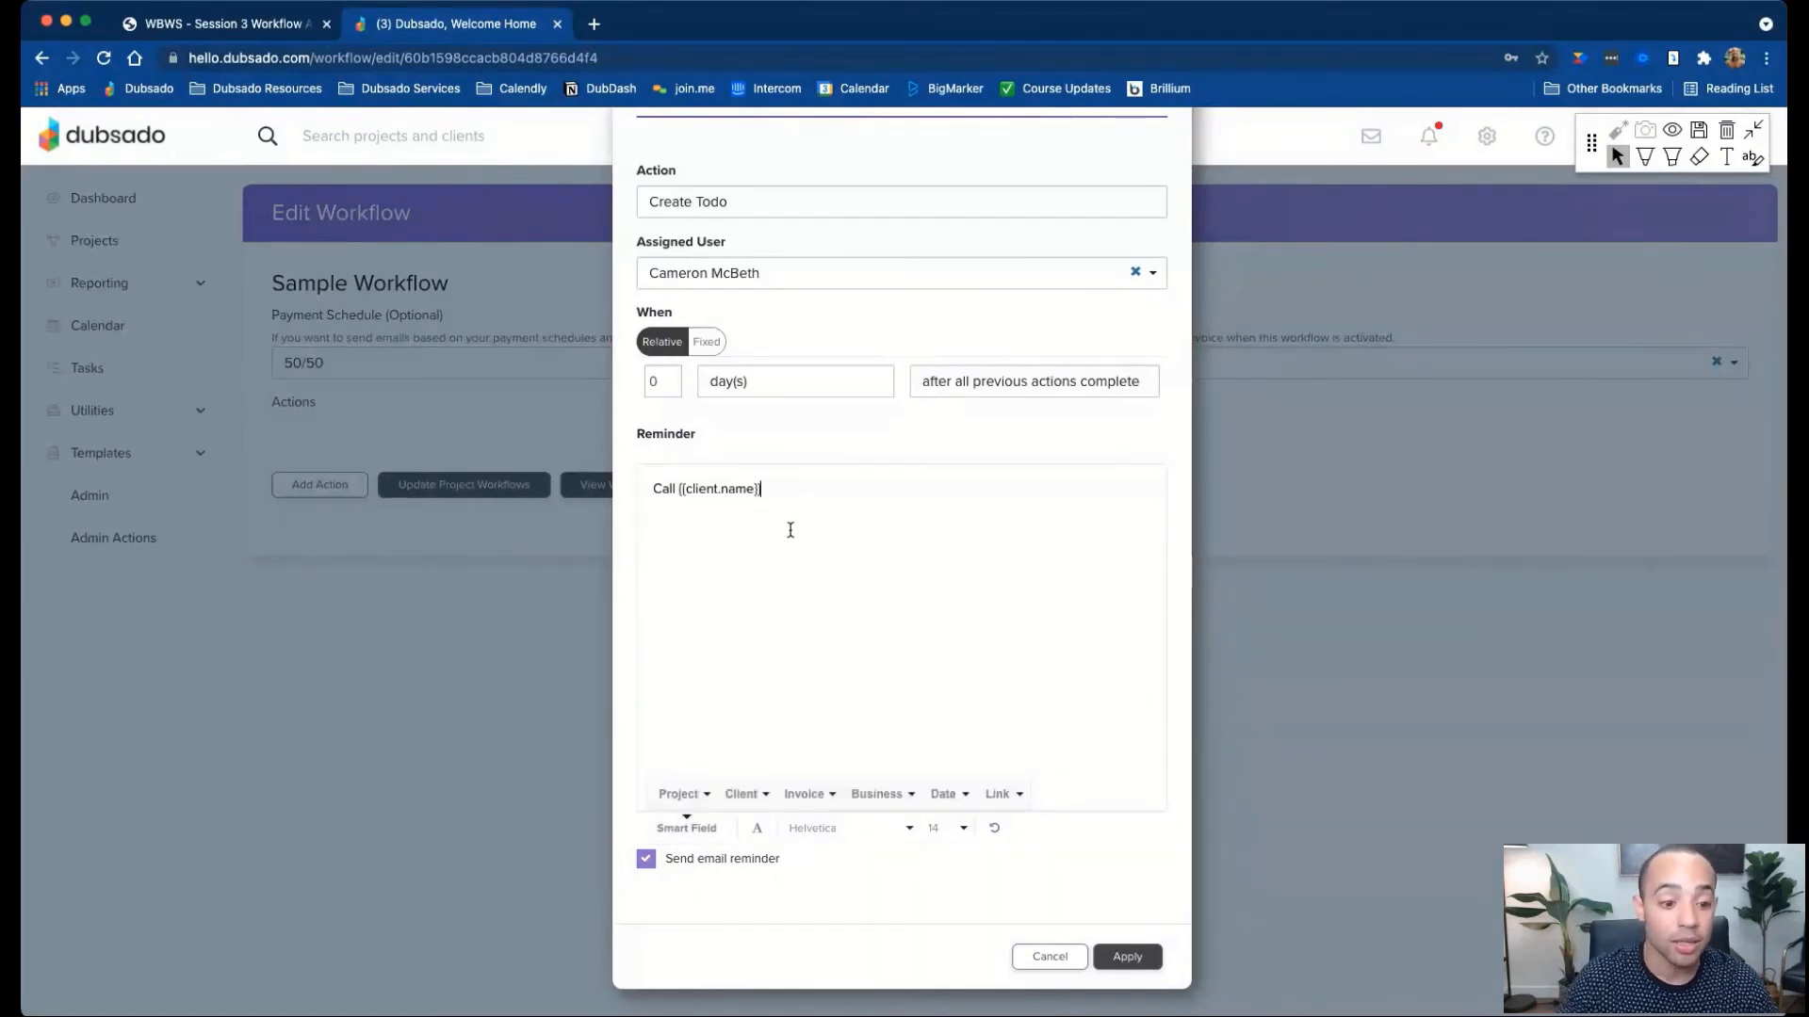
text(-0)
key(BackSpace)
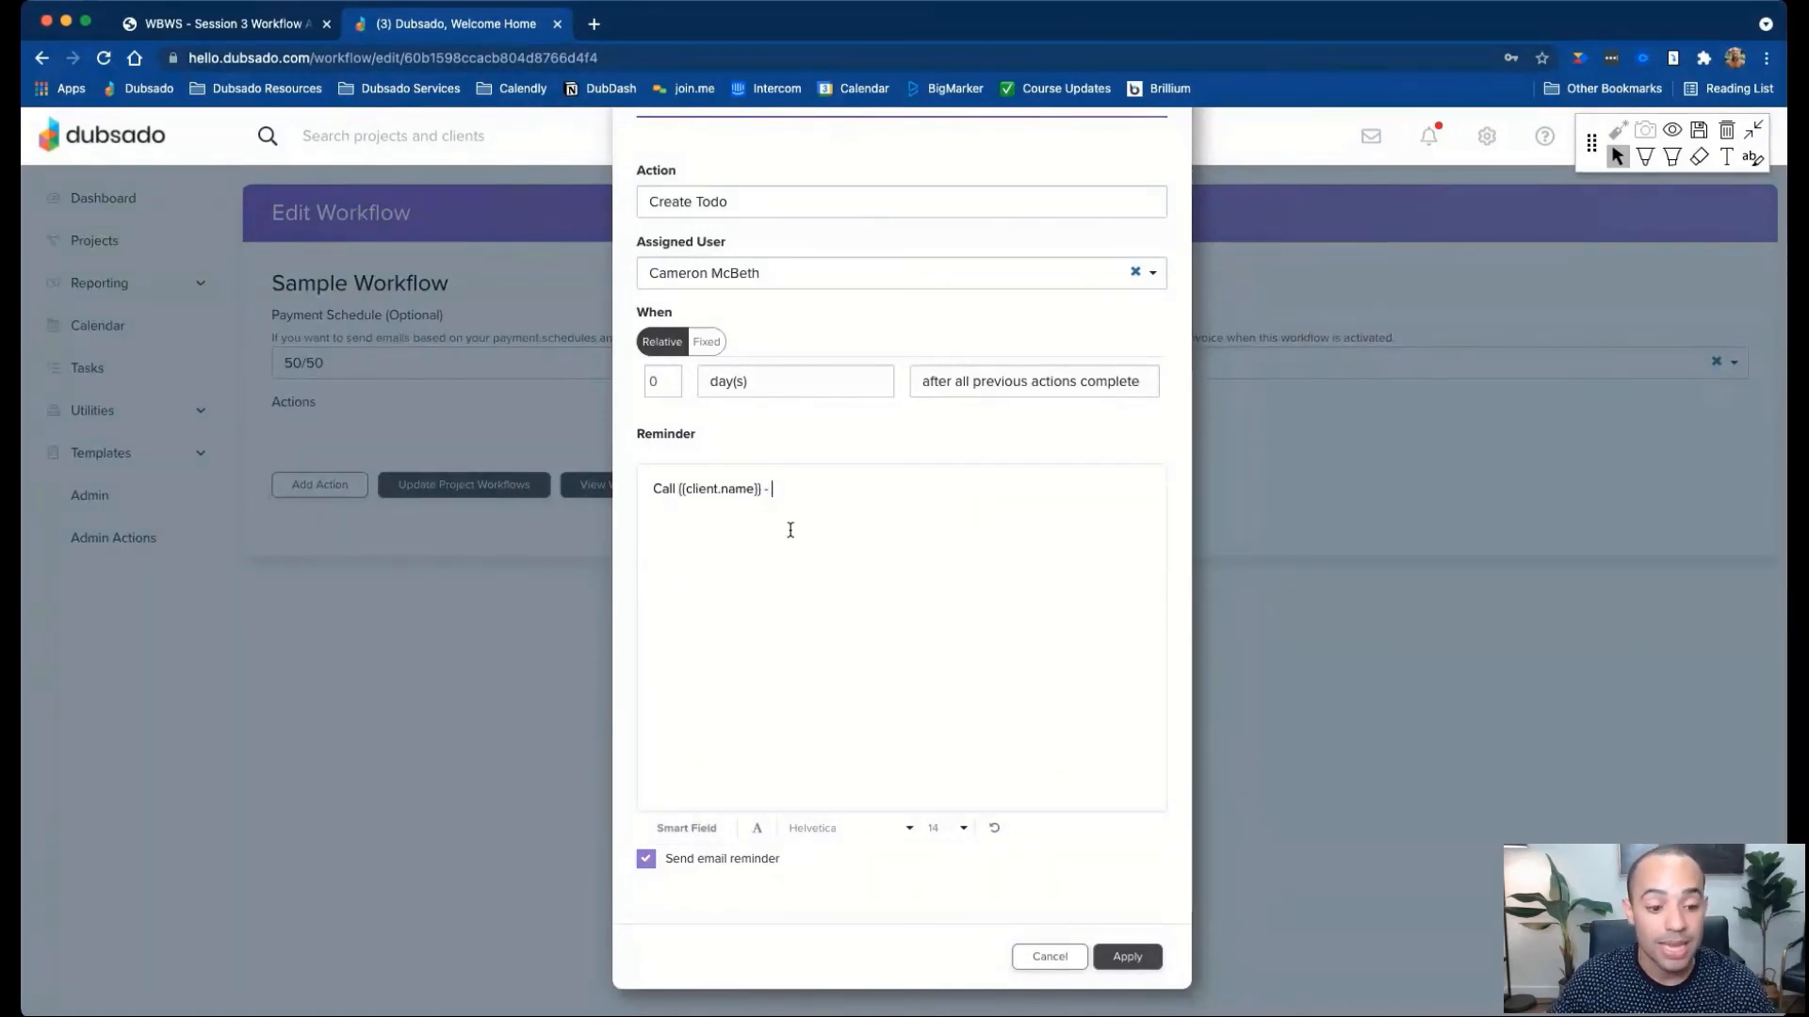
click(687, 828)
click(743, 794)
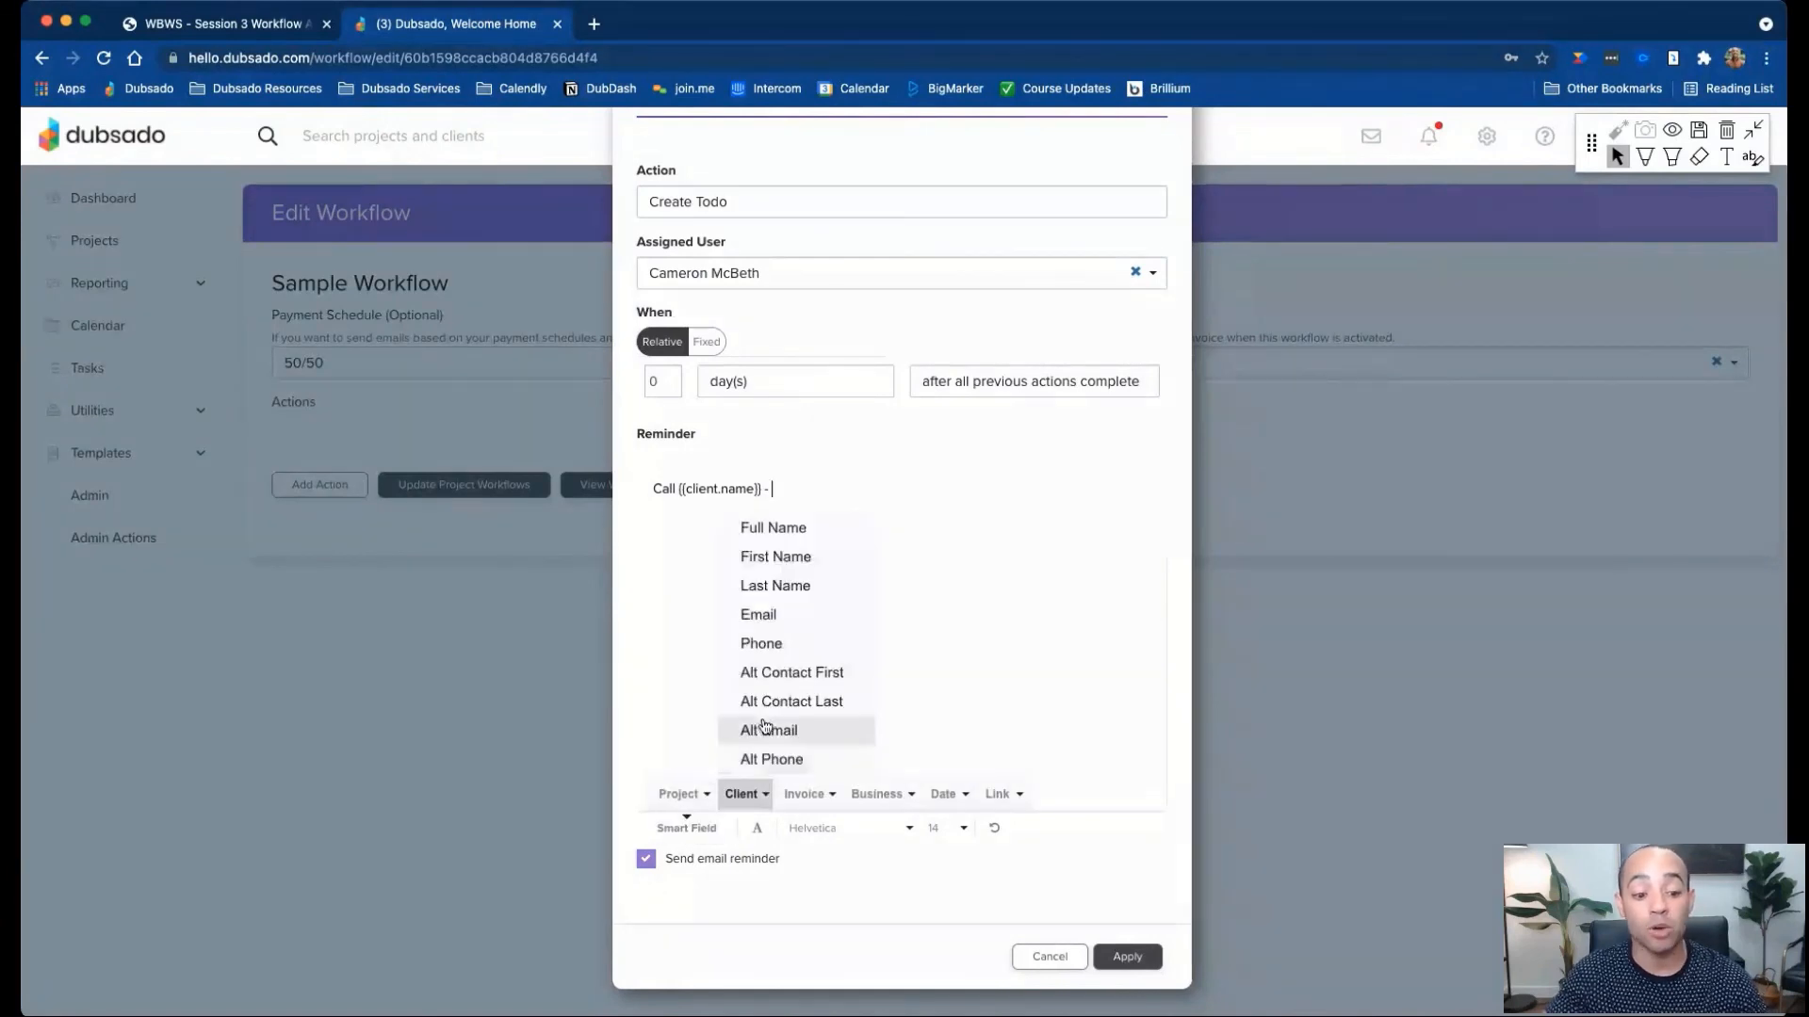
click(761, 644)
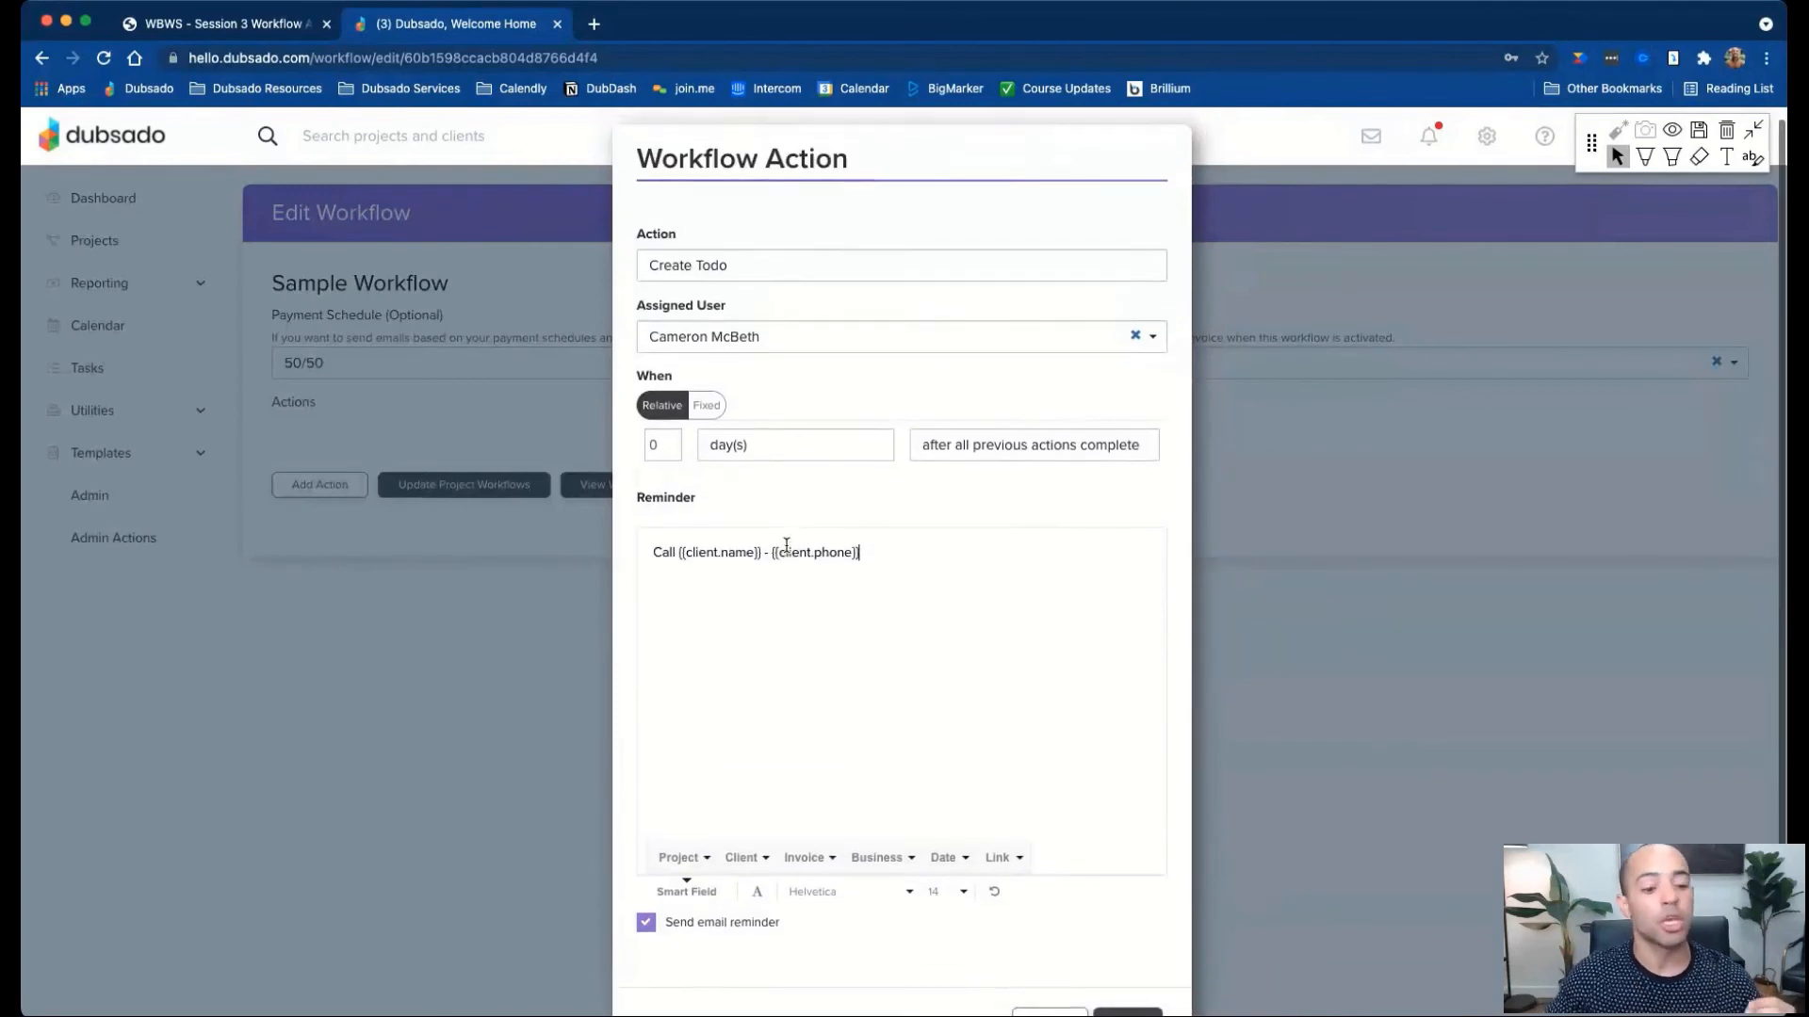
Turn the todo's email reminder off and on again, and close the Create Todo action without applying it.
scroll(900, 841, up, 2)
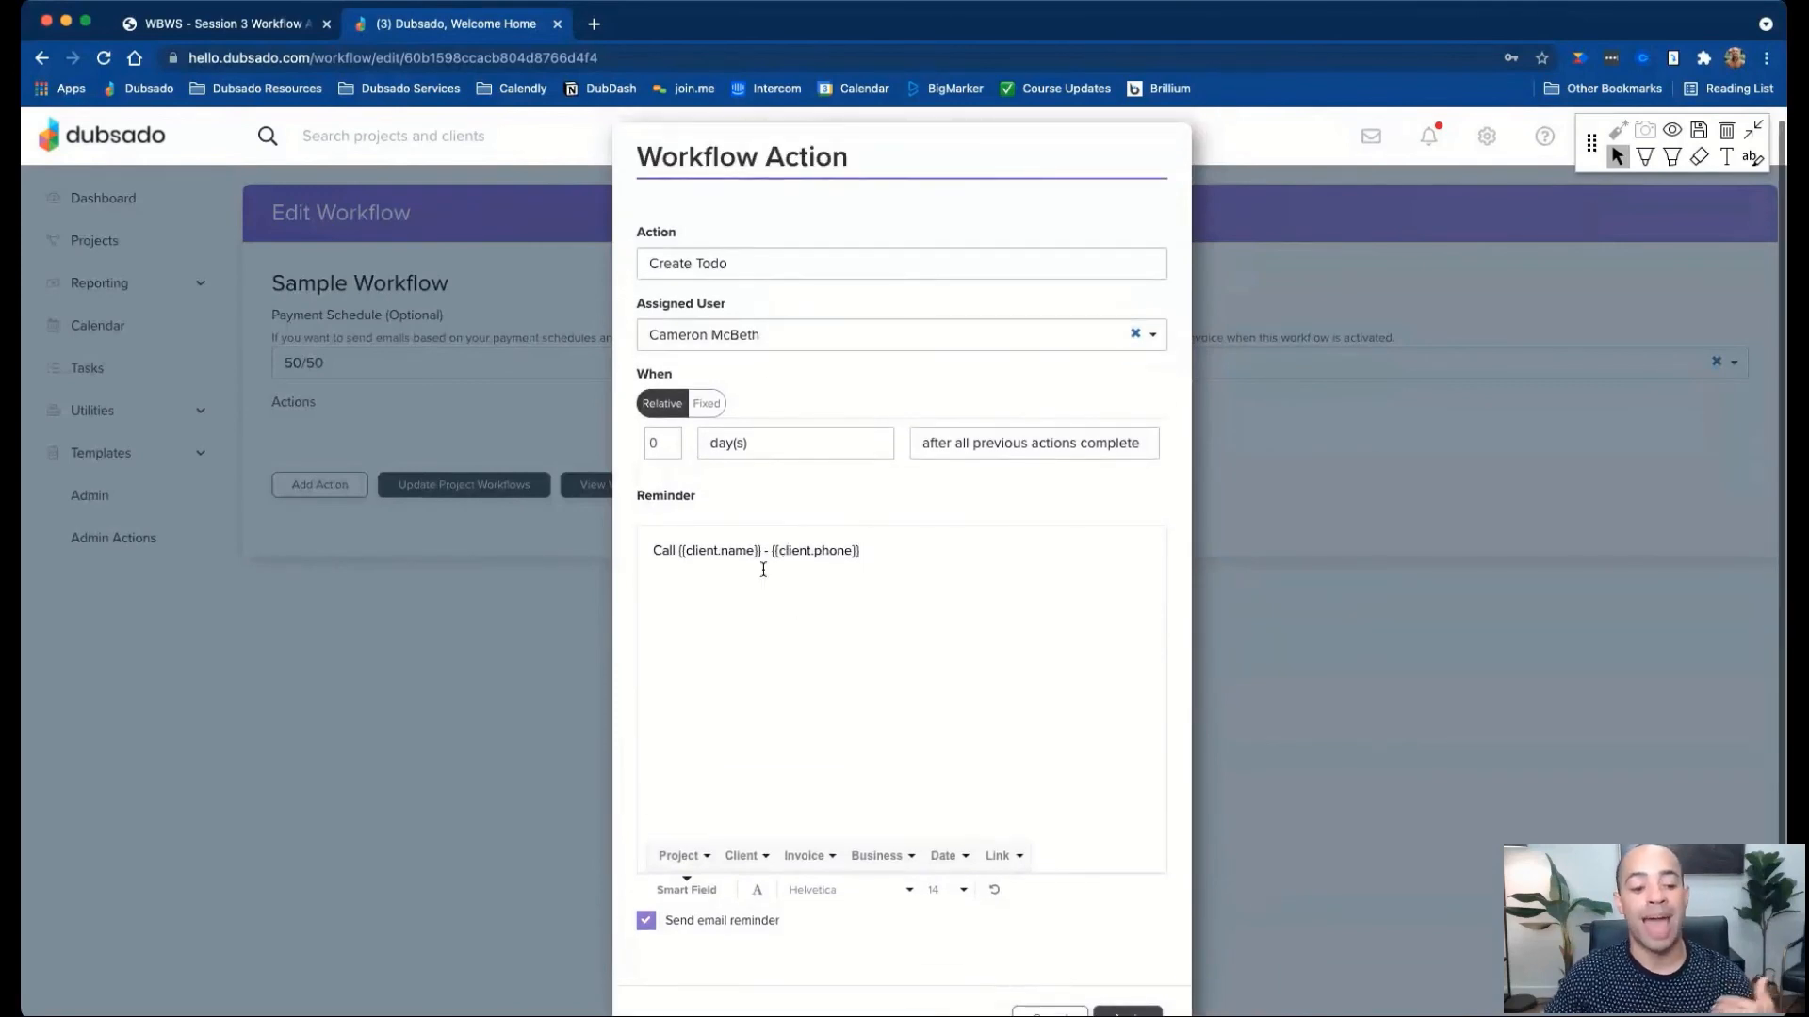
click(646, 922)
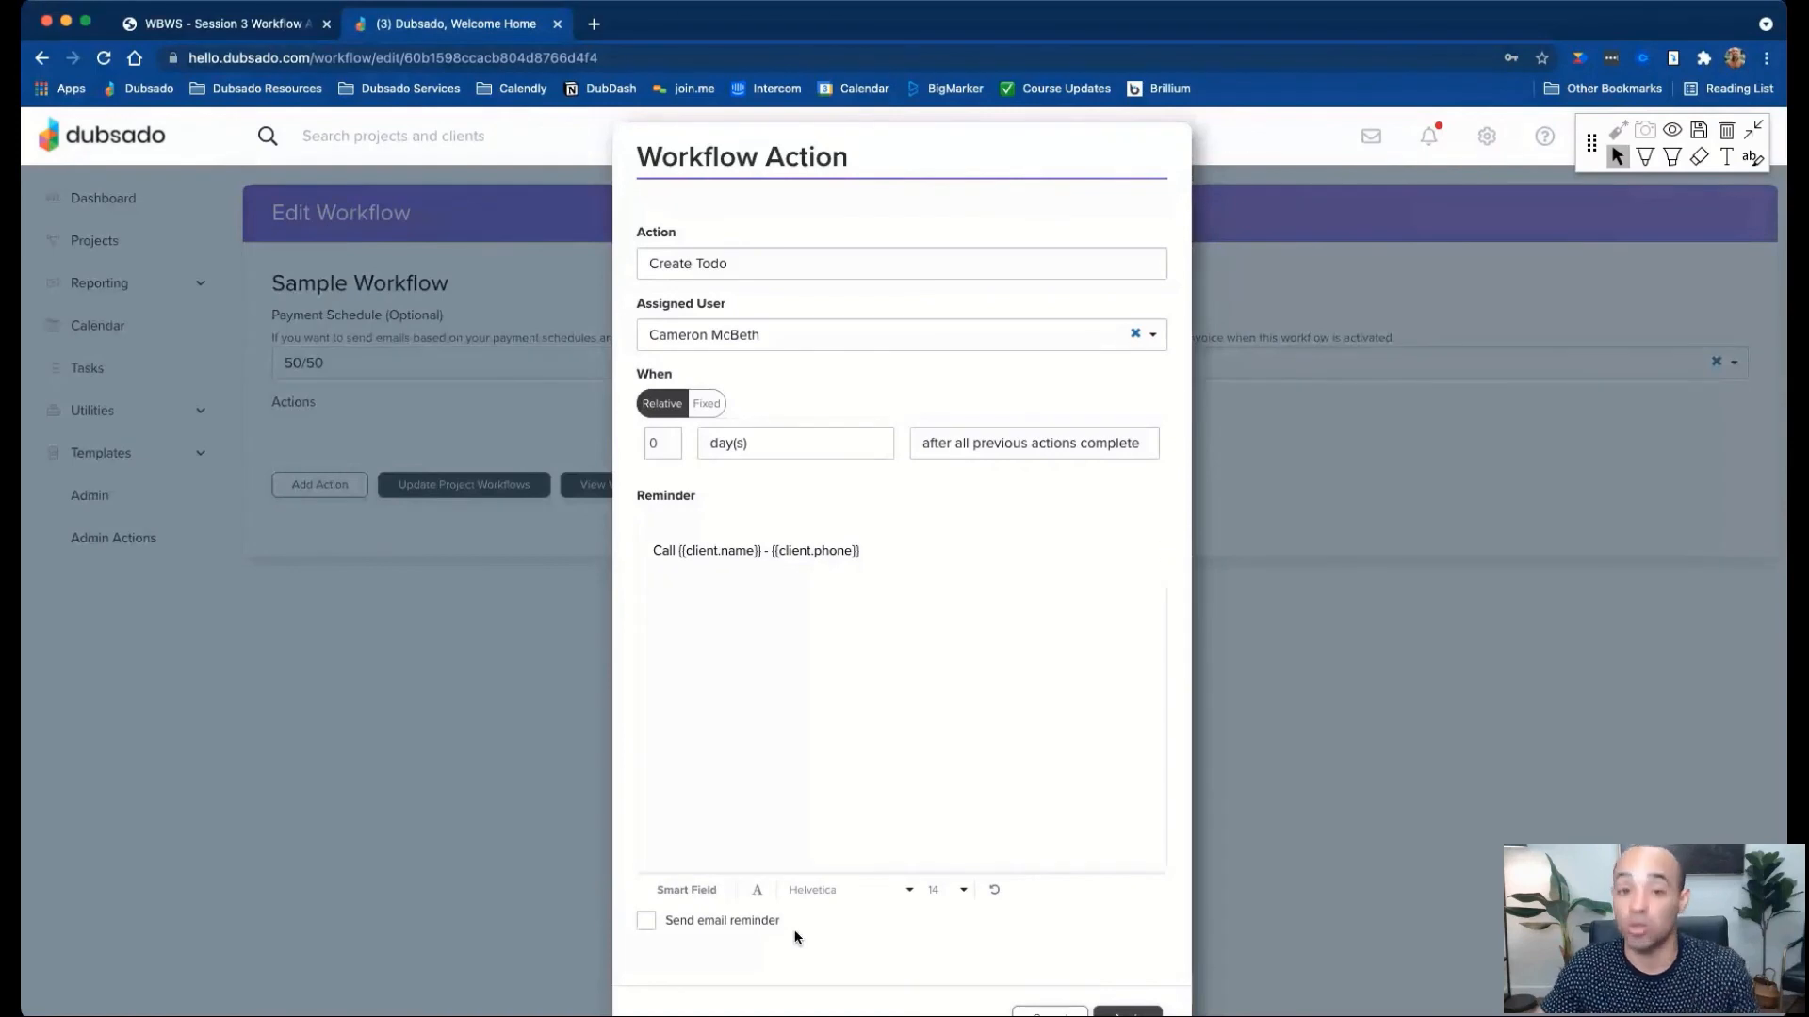
click(727, 925)
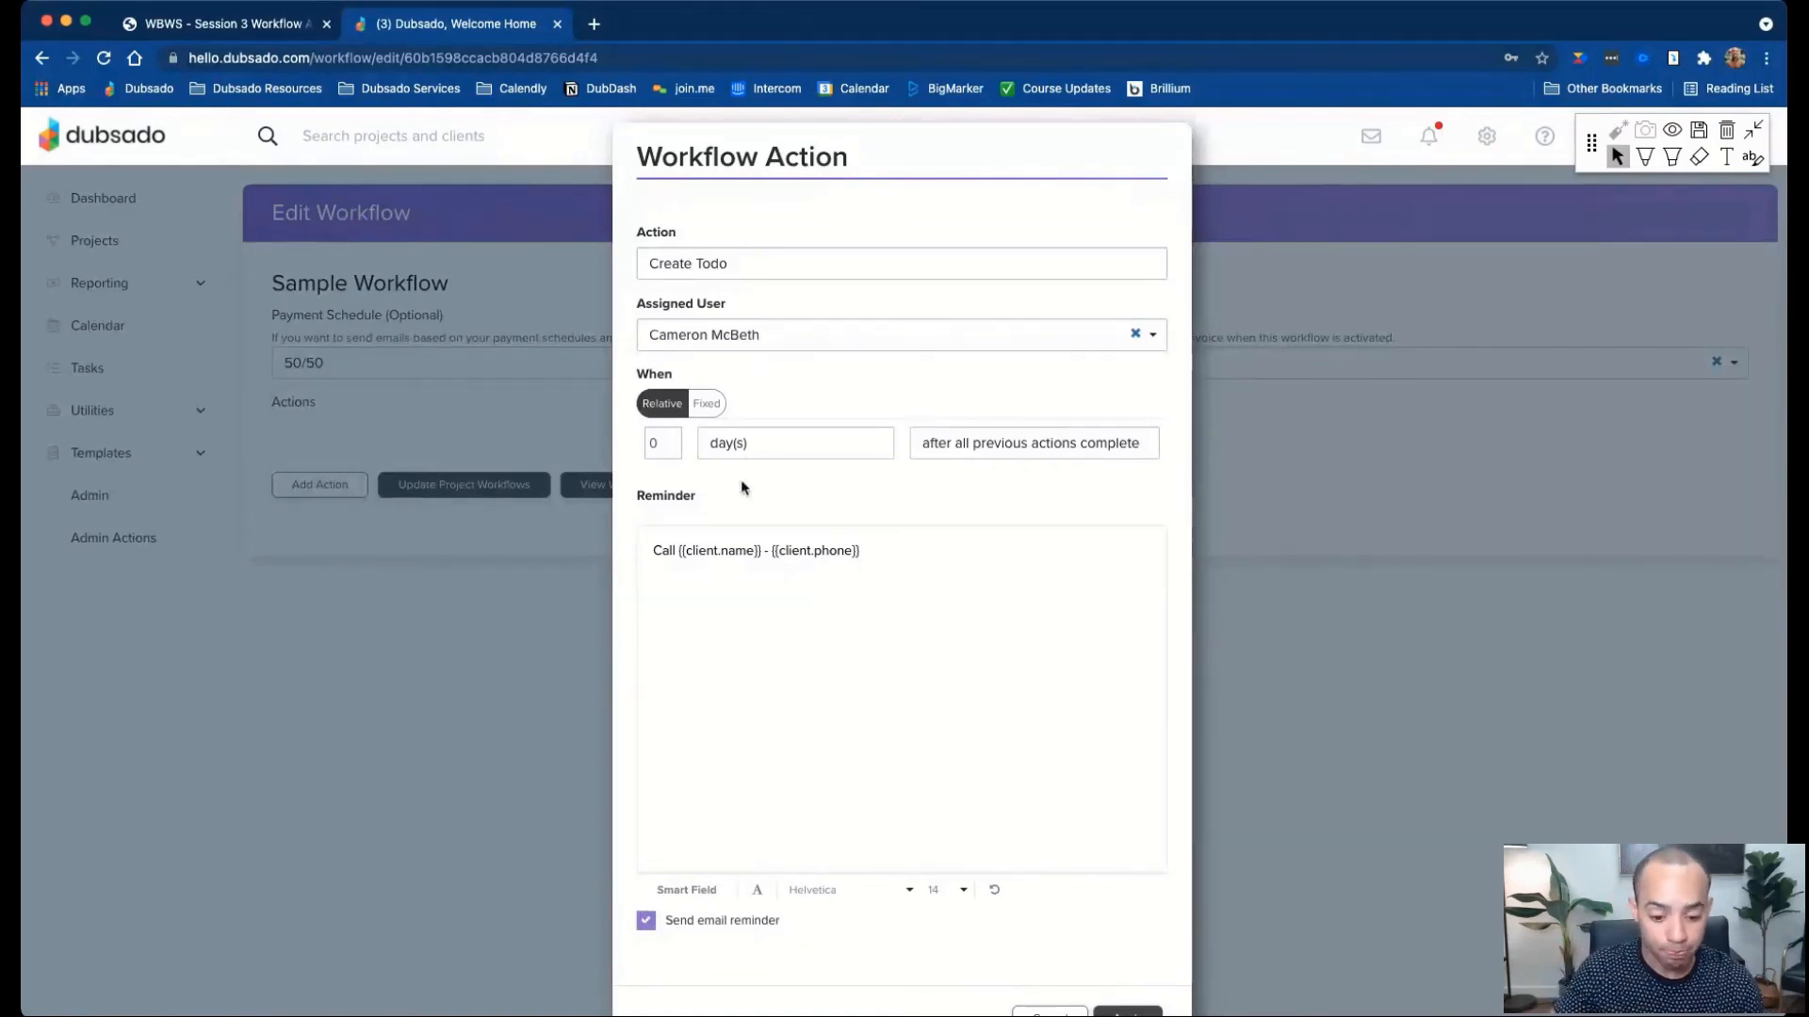
scroll(840, 520, down, 1)
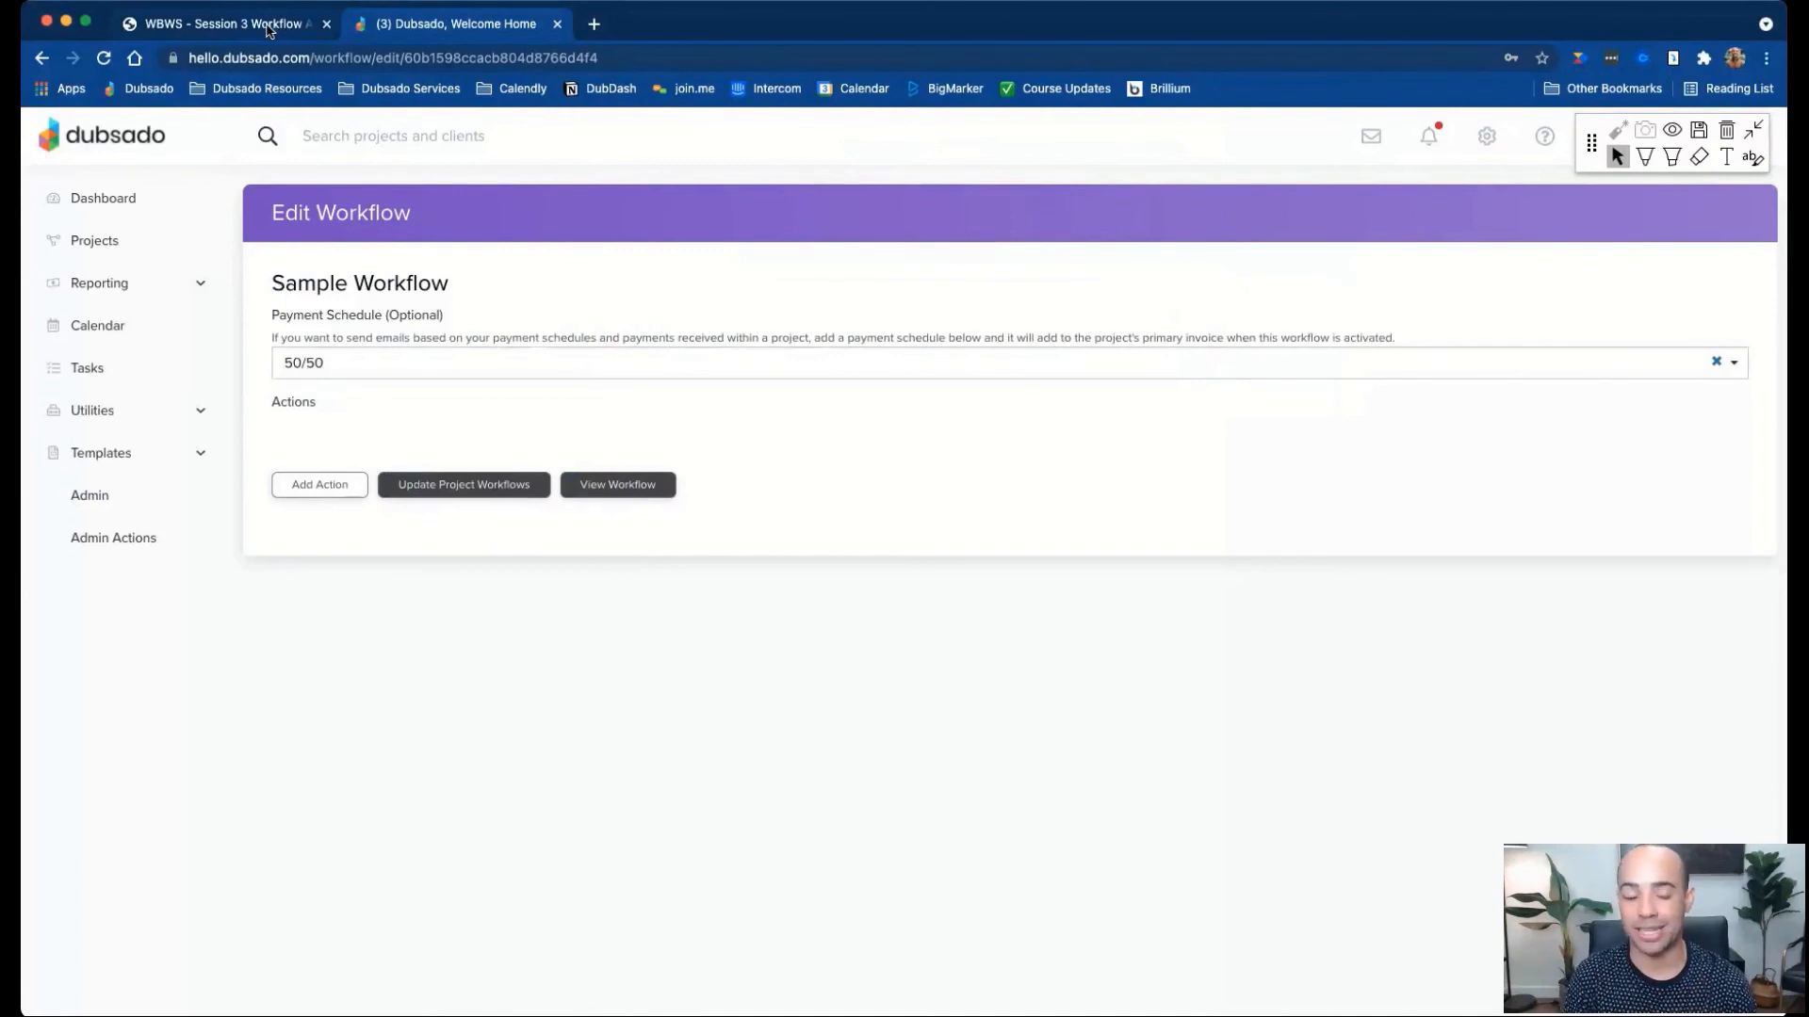
Switch to the WBWS - Session 3 Workflow Actions PDF at the Activate / Deactivate Portal slide.
click(269, 29)
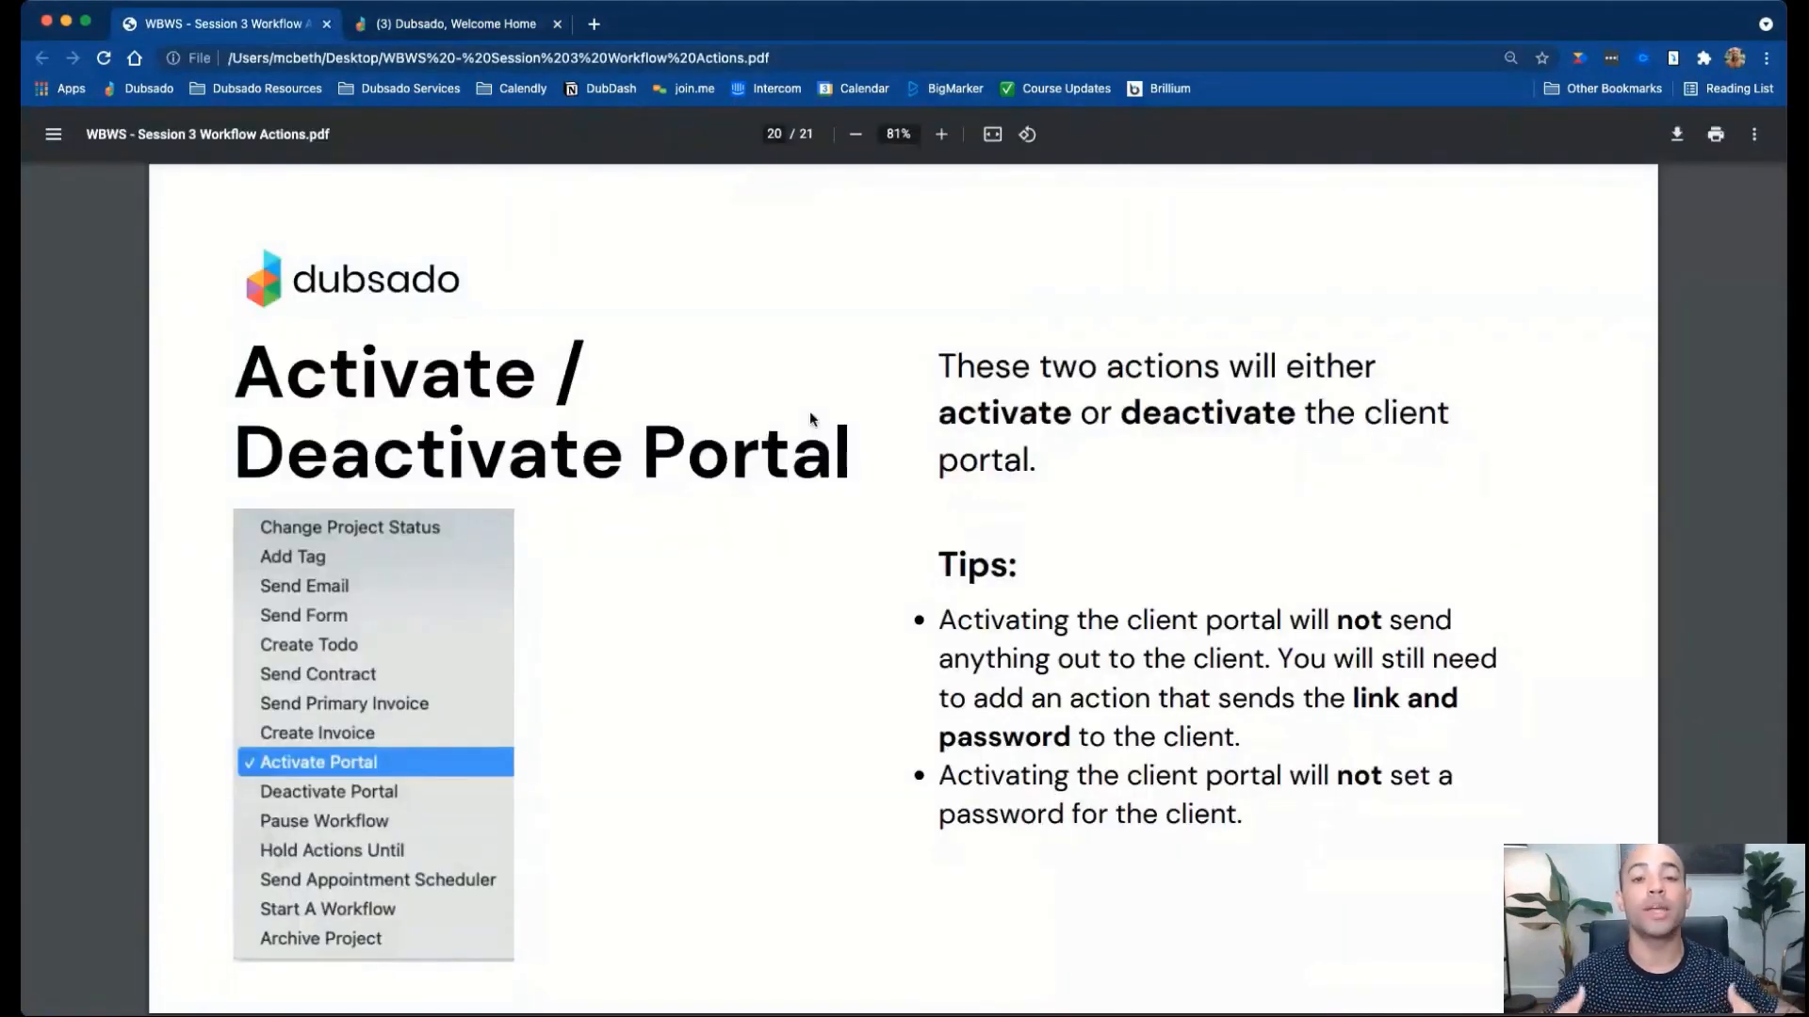